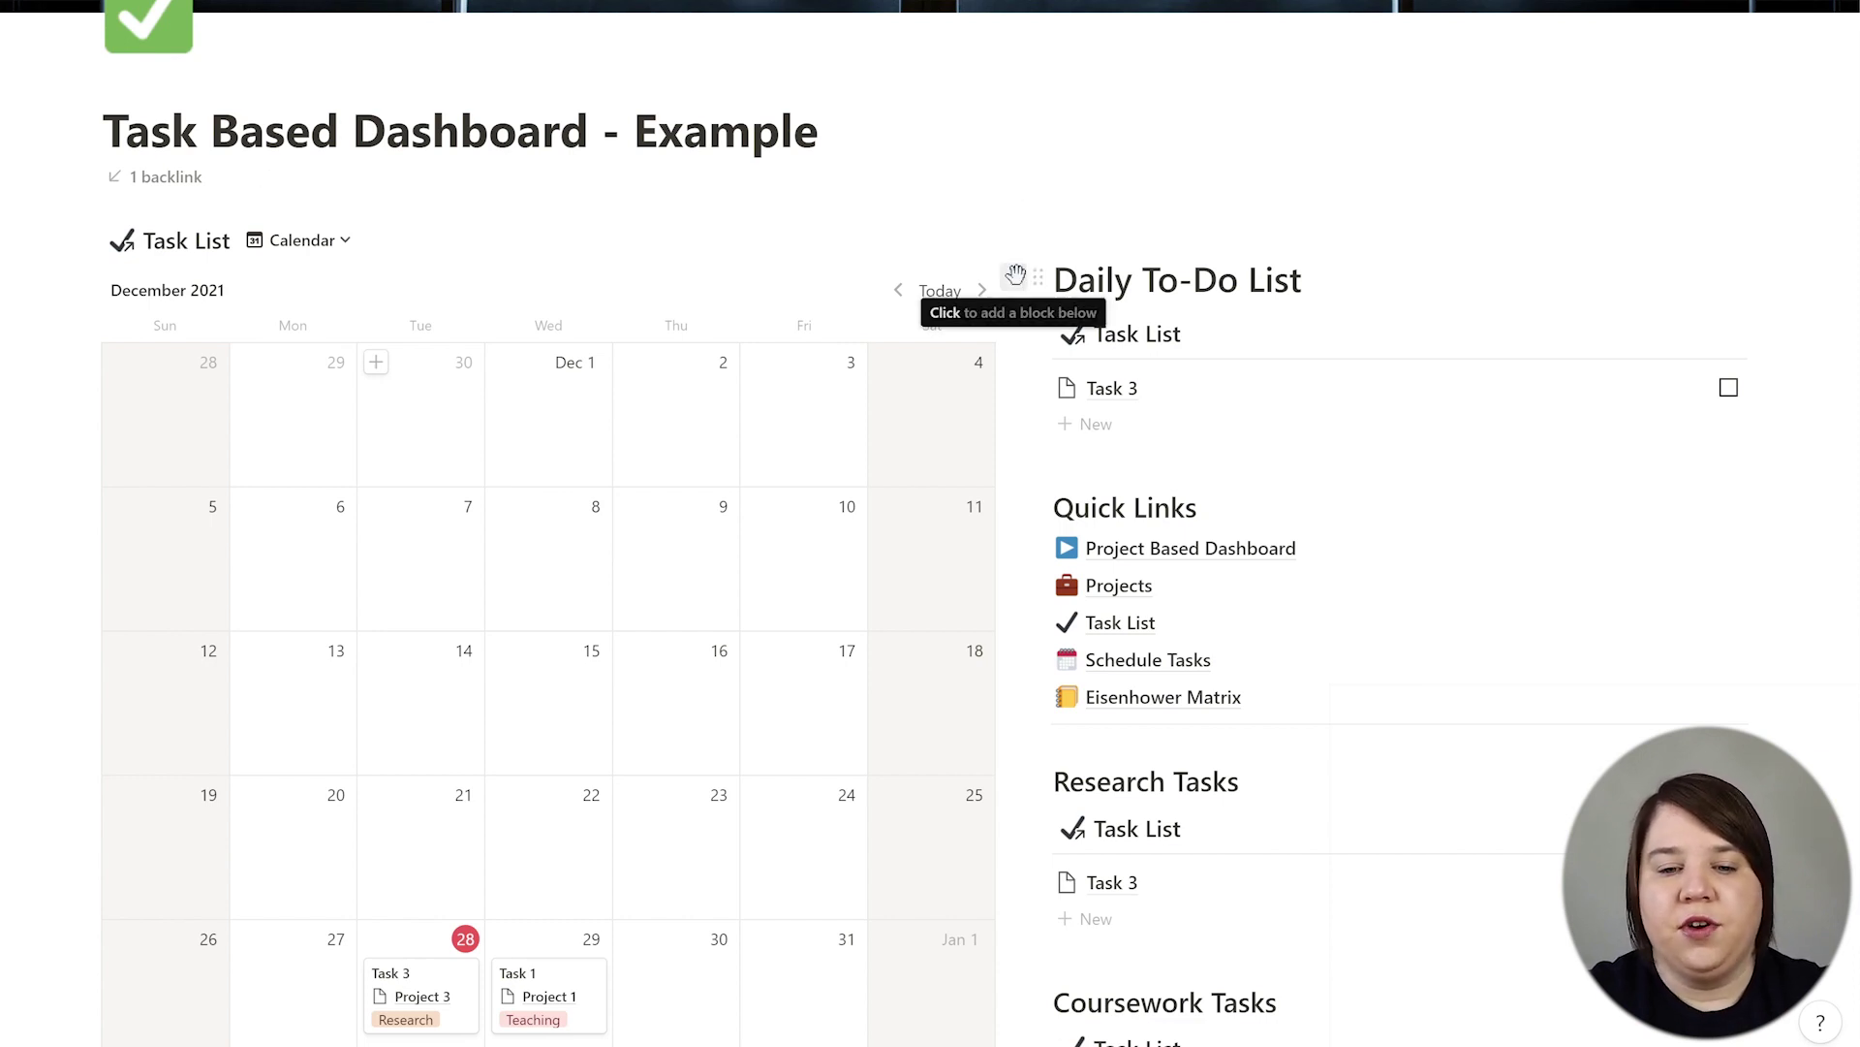
Step: Reschedule Task 1 to December 31 in the task calendar
scroll(1209, 21, down, 1)
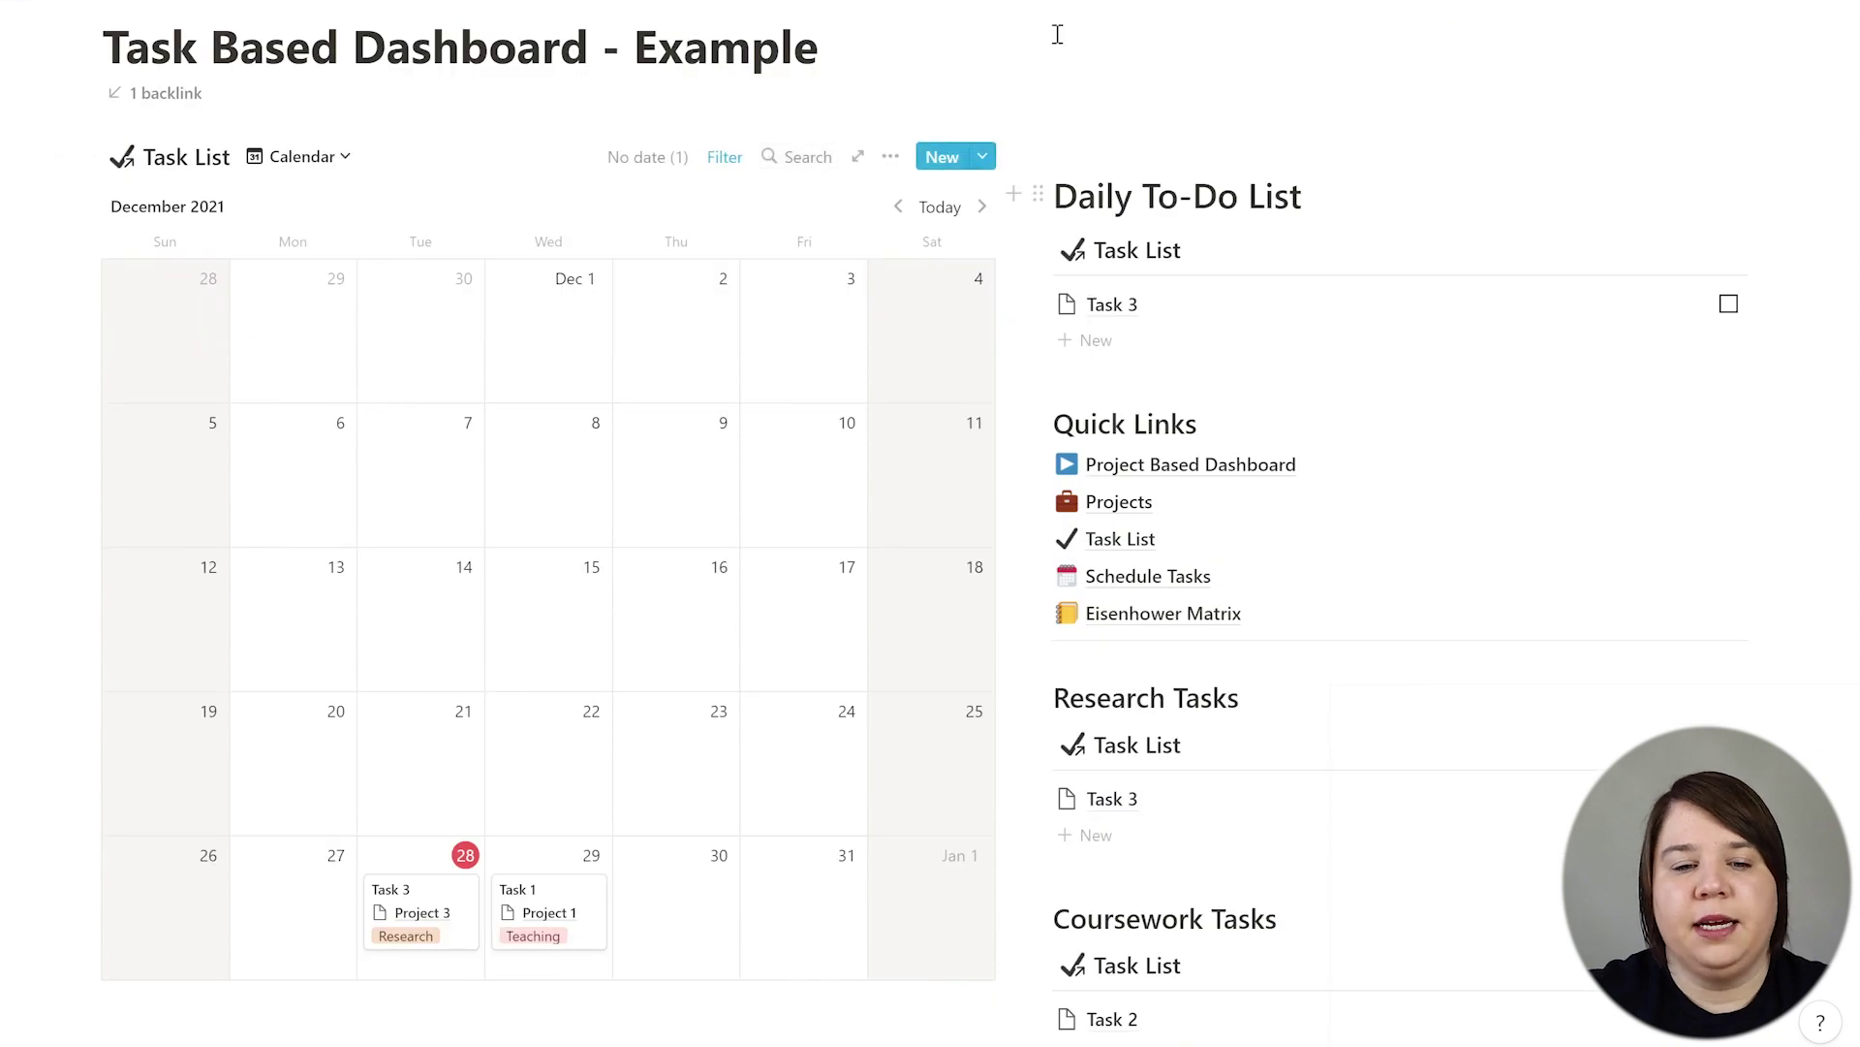
scroll(1062, 53, down, 2)
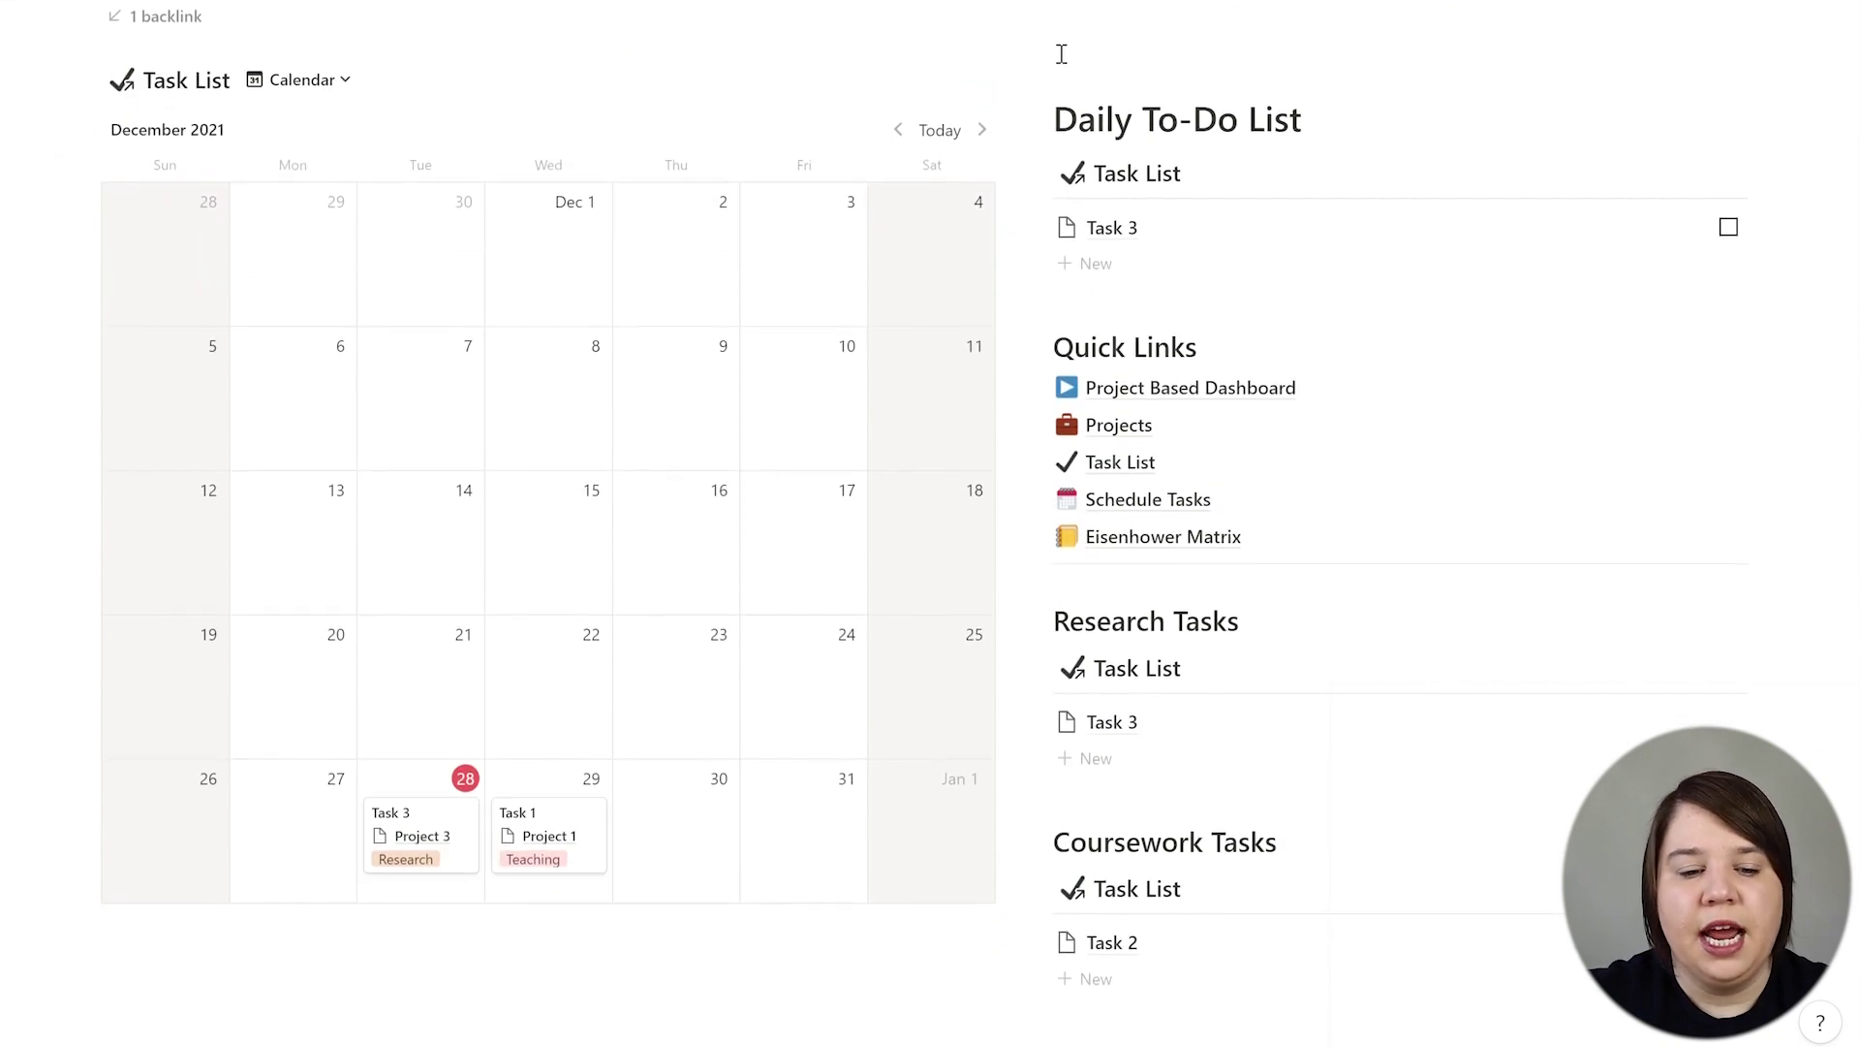
scroll(1062, 53, down, 2)
scroll(375, 486, up, 4)
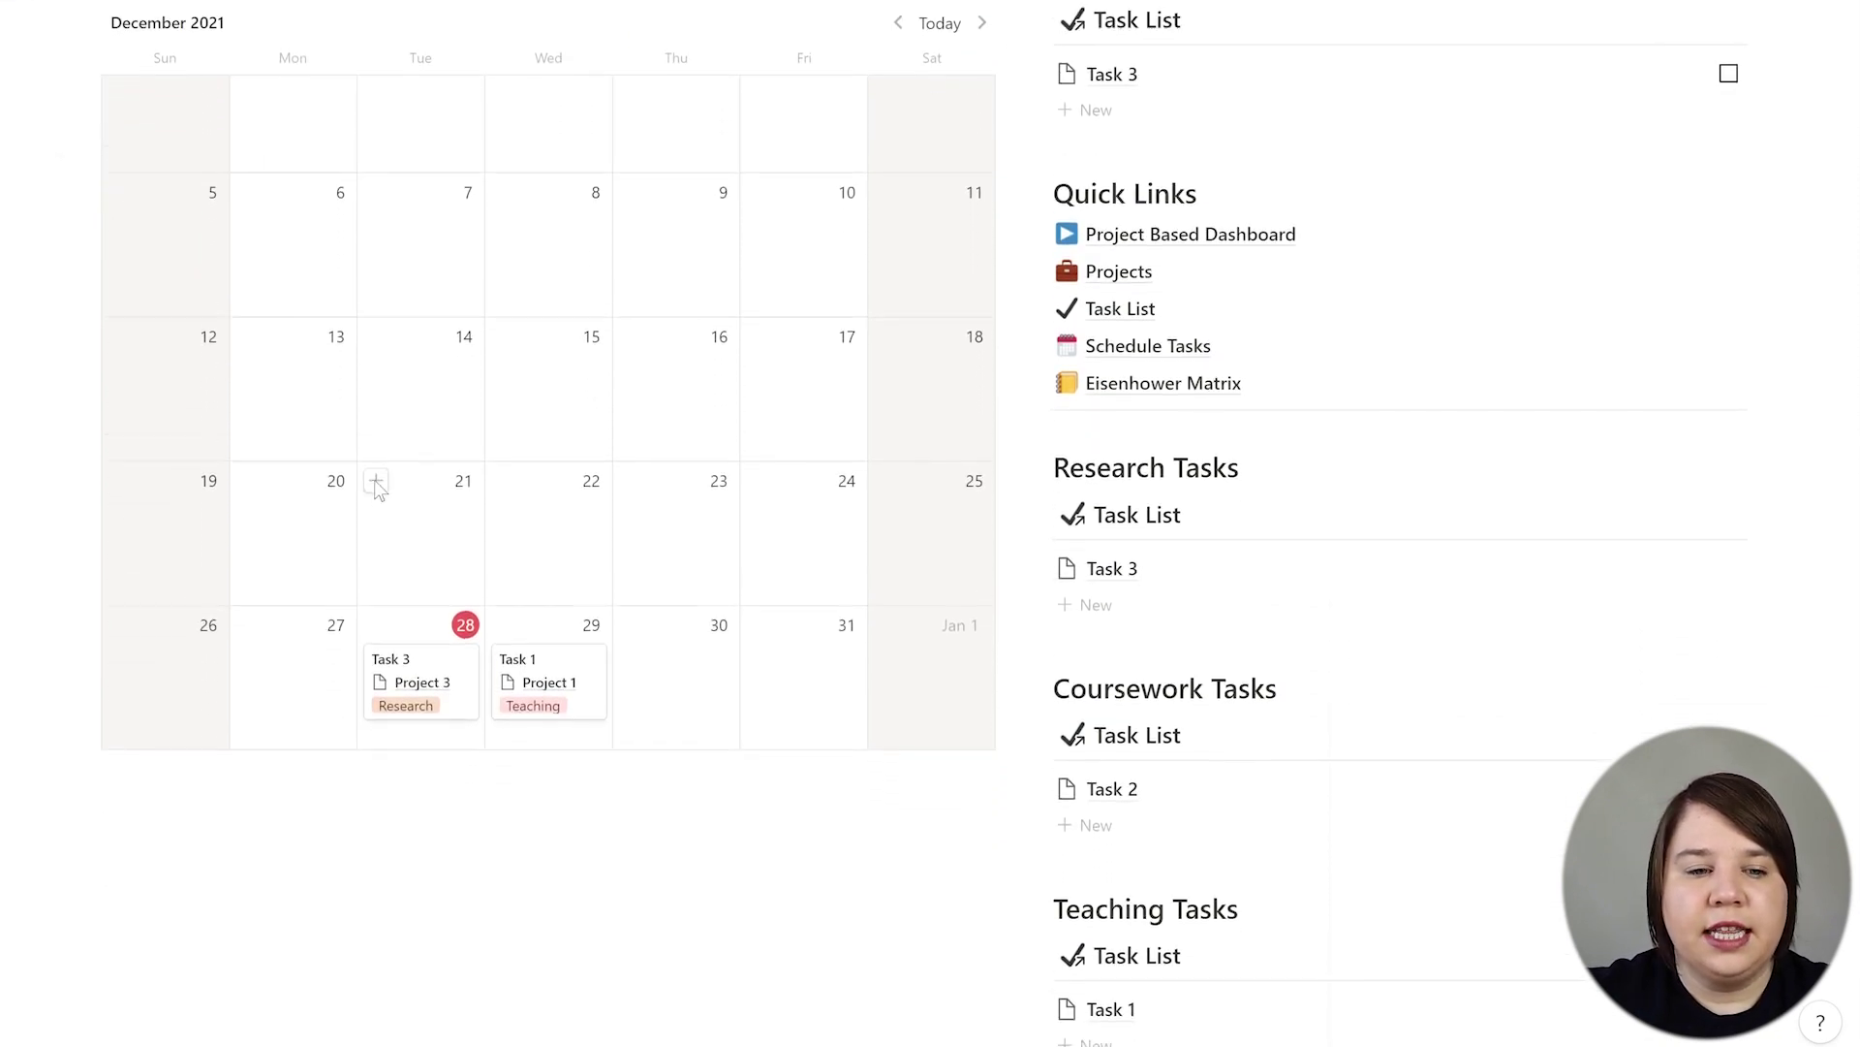
scroll(379, 489, up, 1)
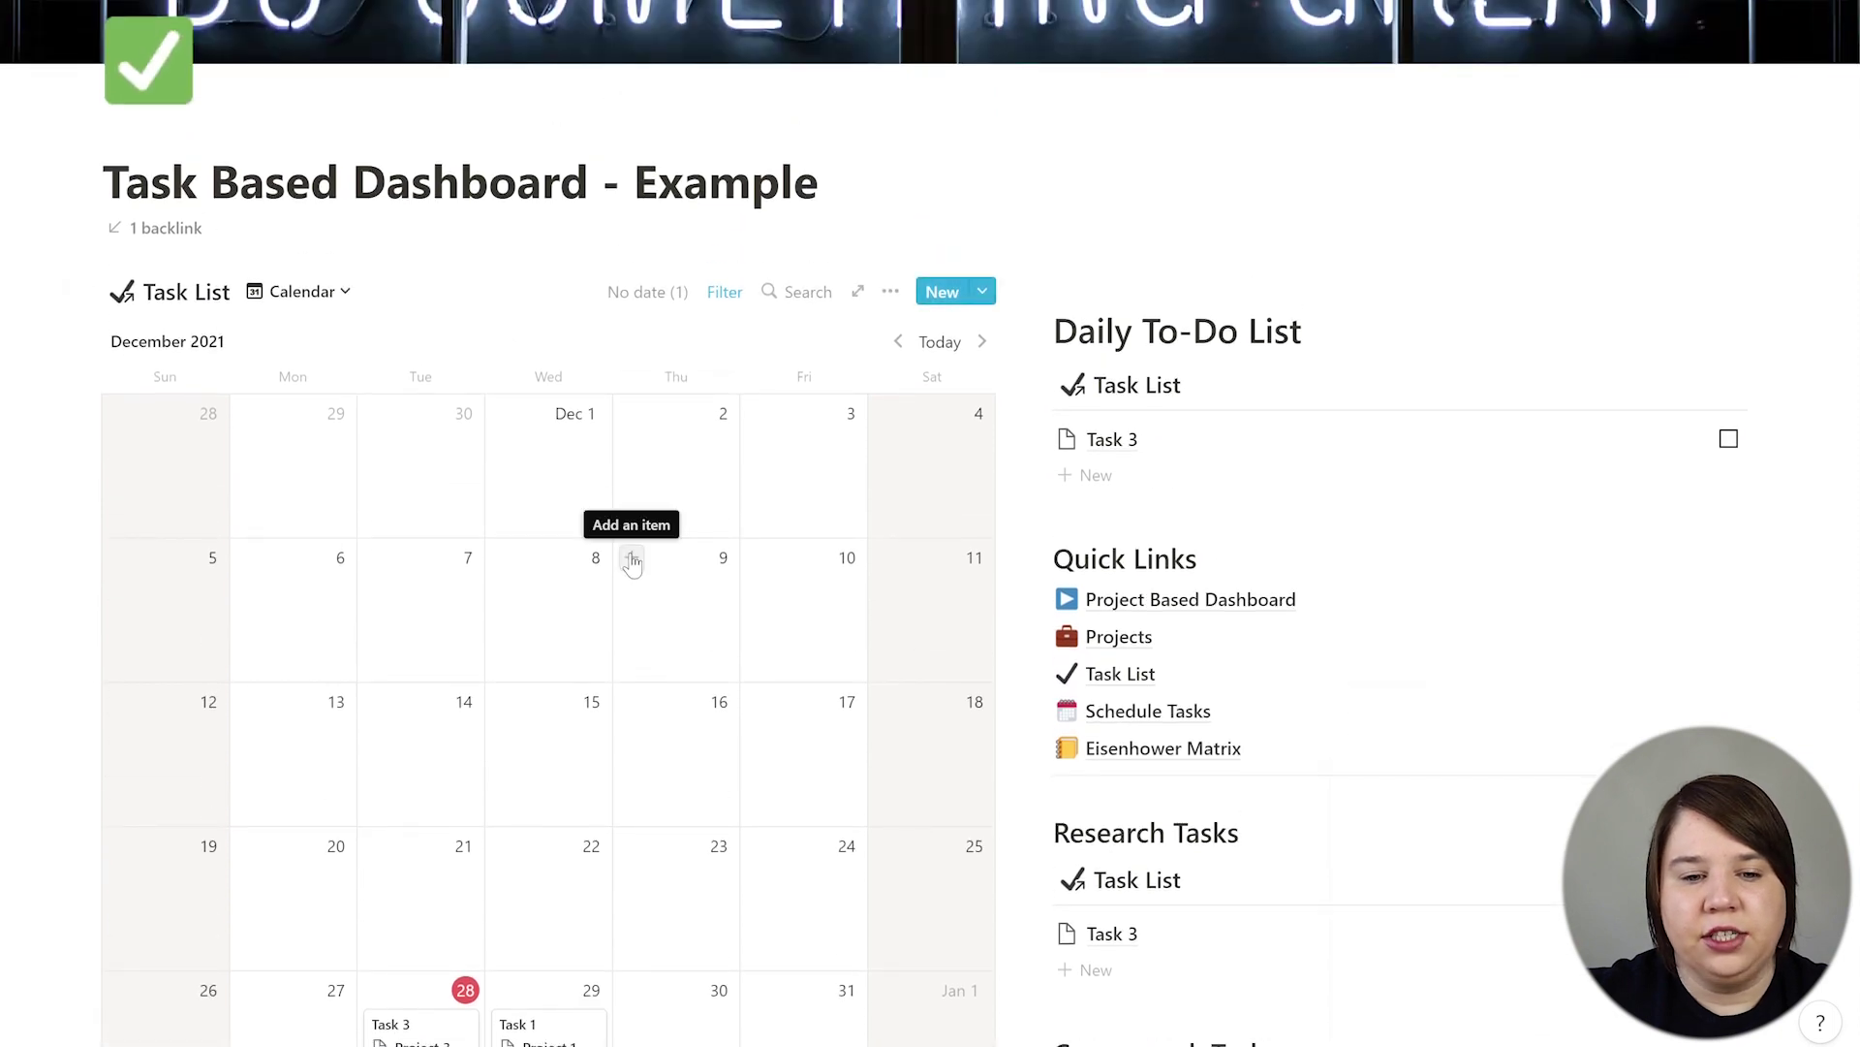
scroll(632, 564, down, 1)
scroll(632, 564, down, 3)
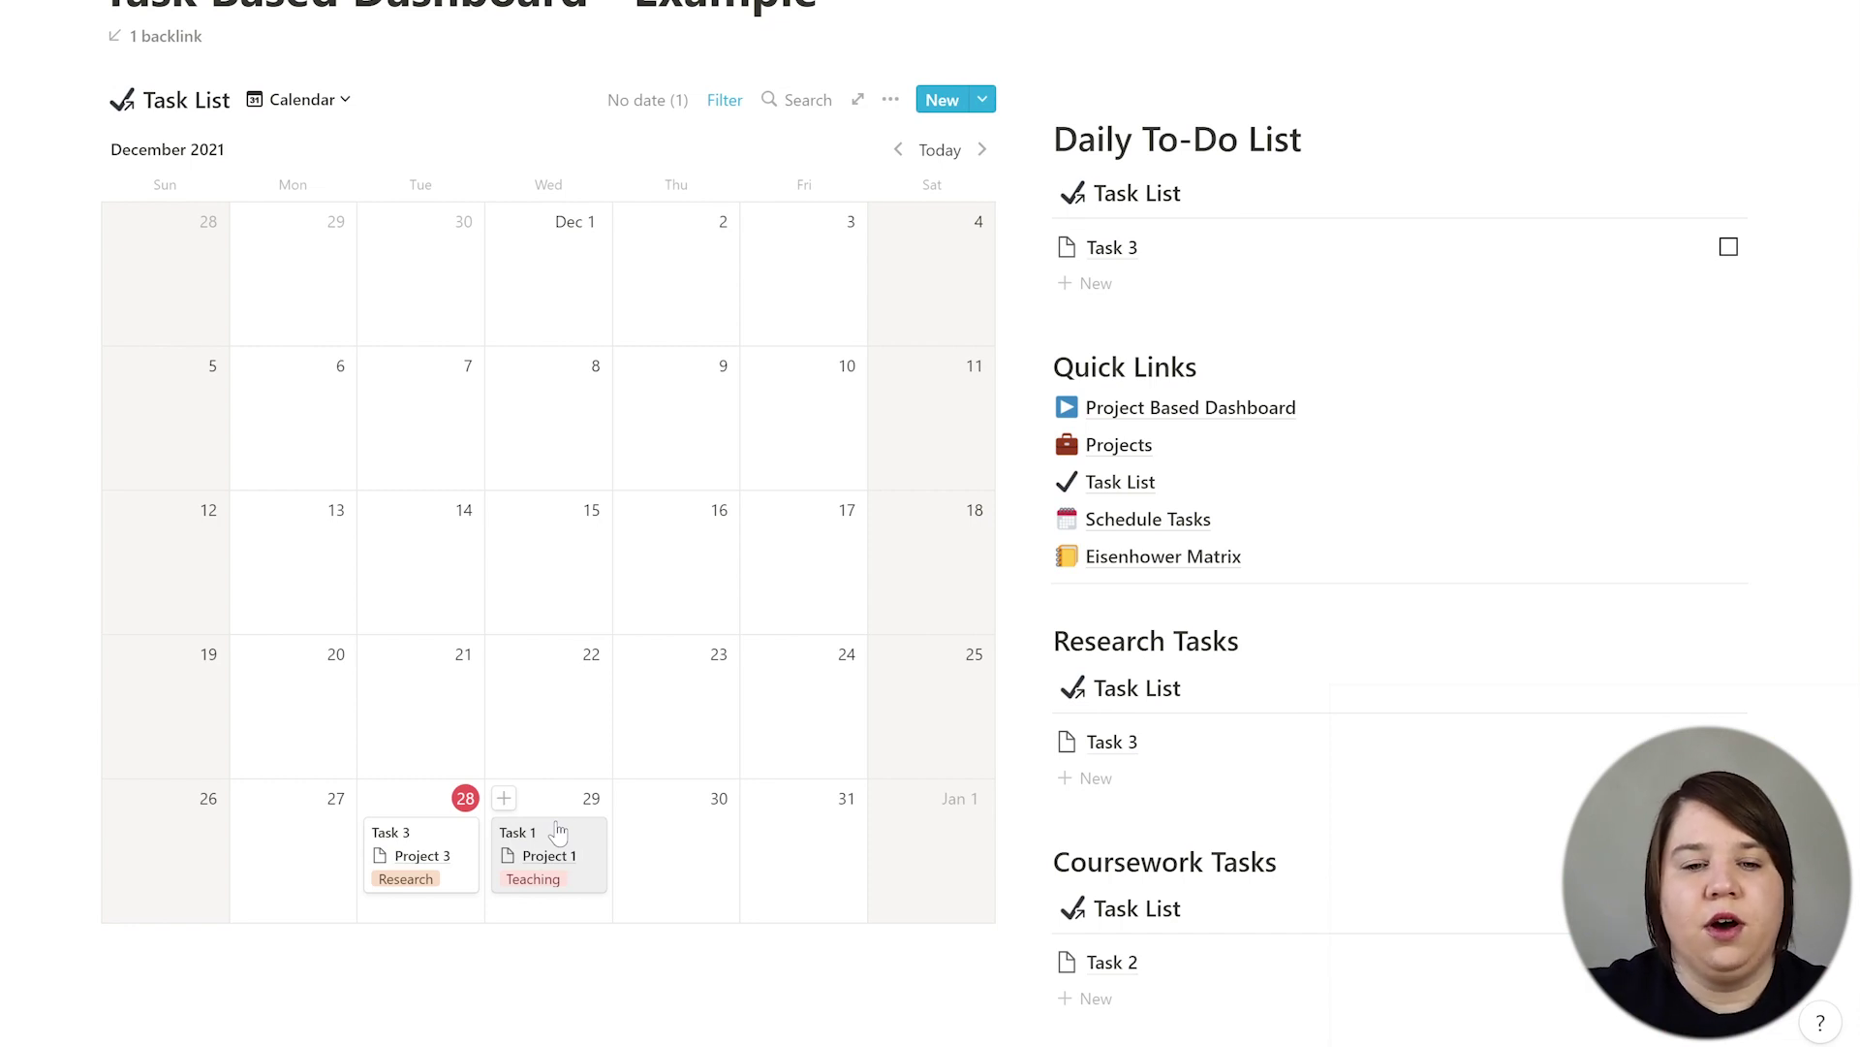
drag(538, 835, 810, 837)
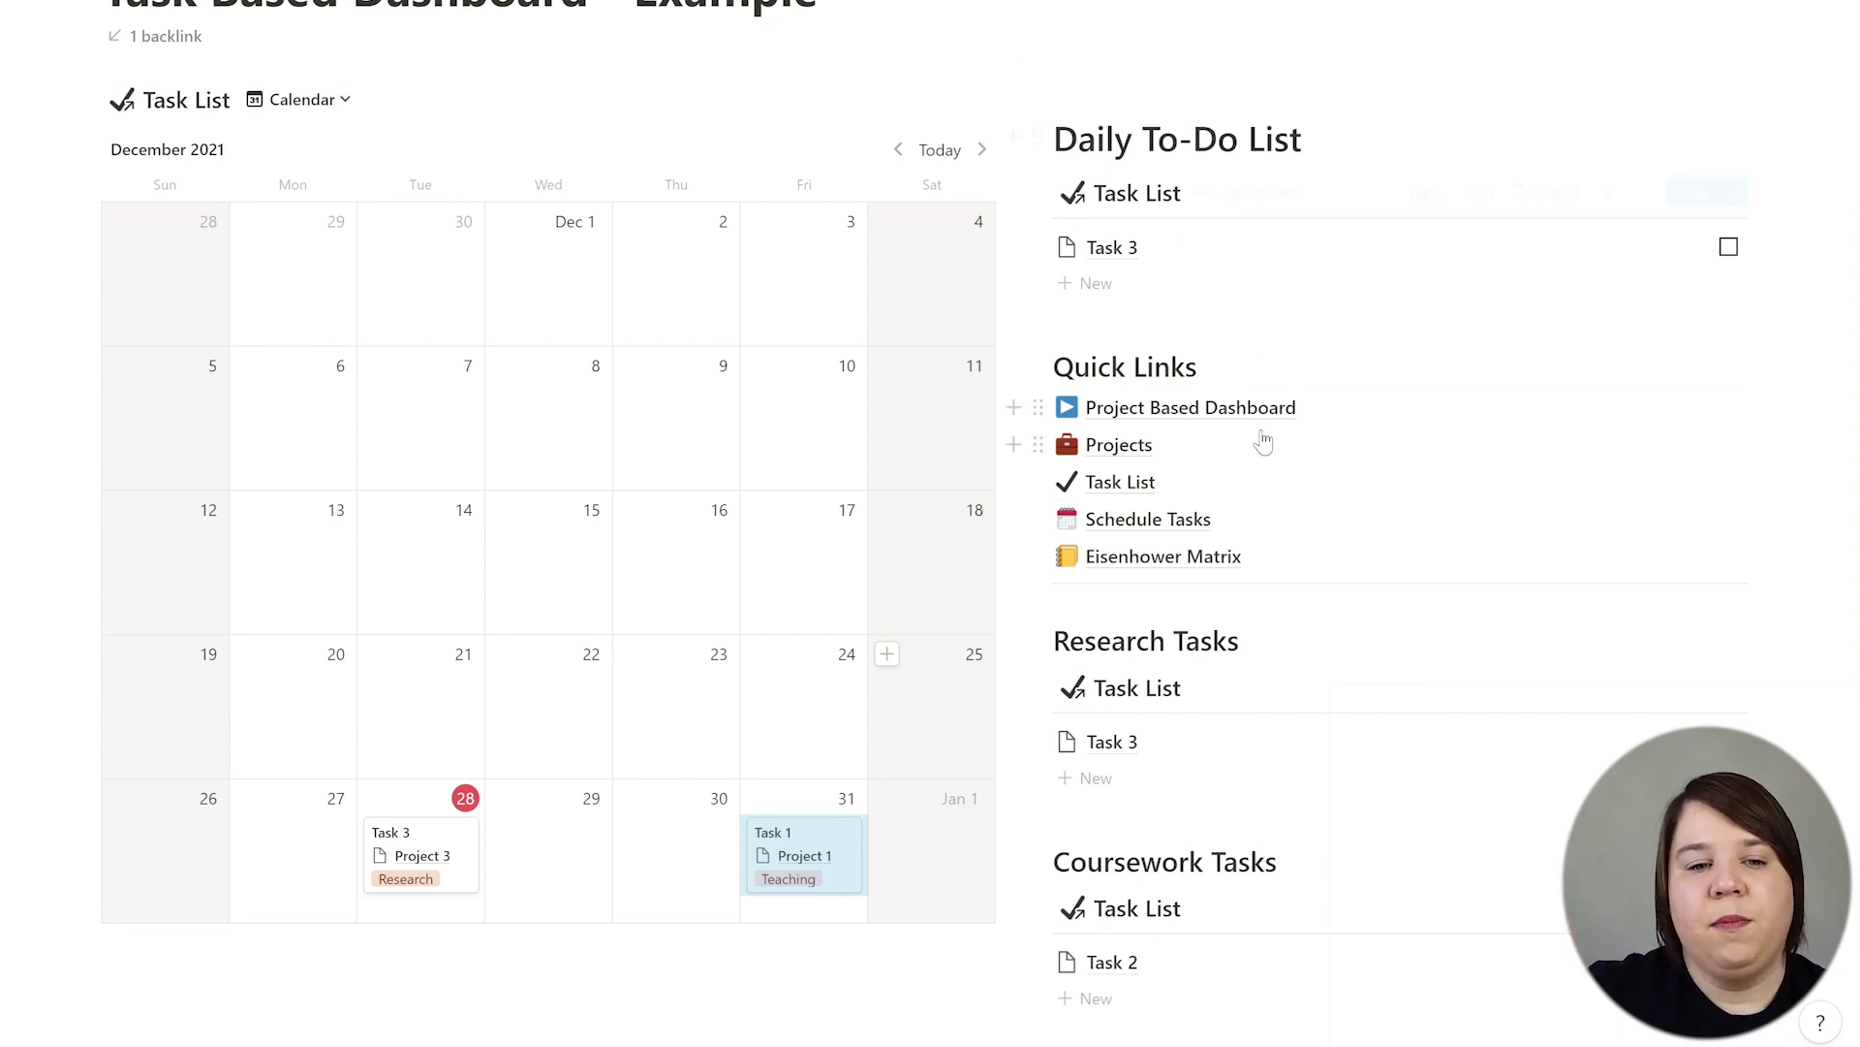
Step: Move Task 3 to December 29 in the task calendar, then return it to December 28
scroll(1263, 430, down, 2)
scroll(1263, 429, down, 4)
scroll(1262, 432, up, 6)
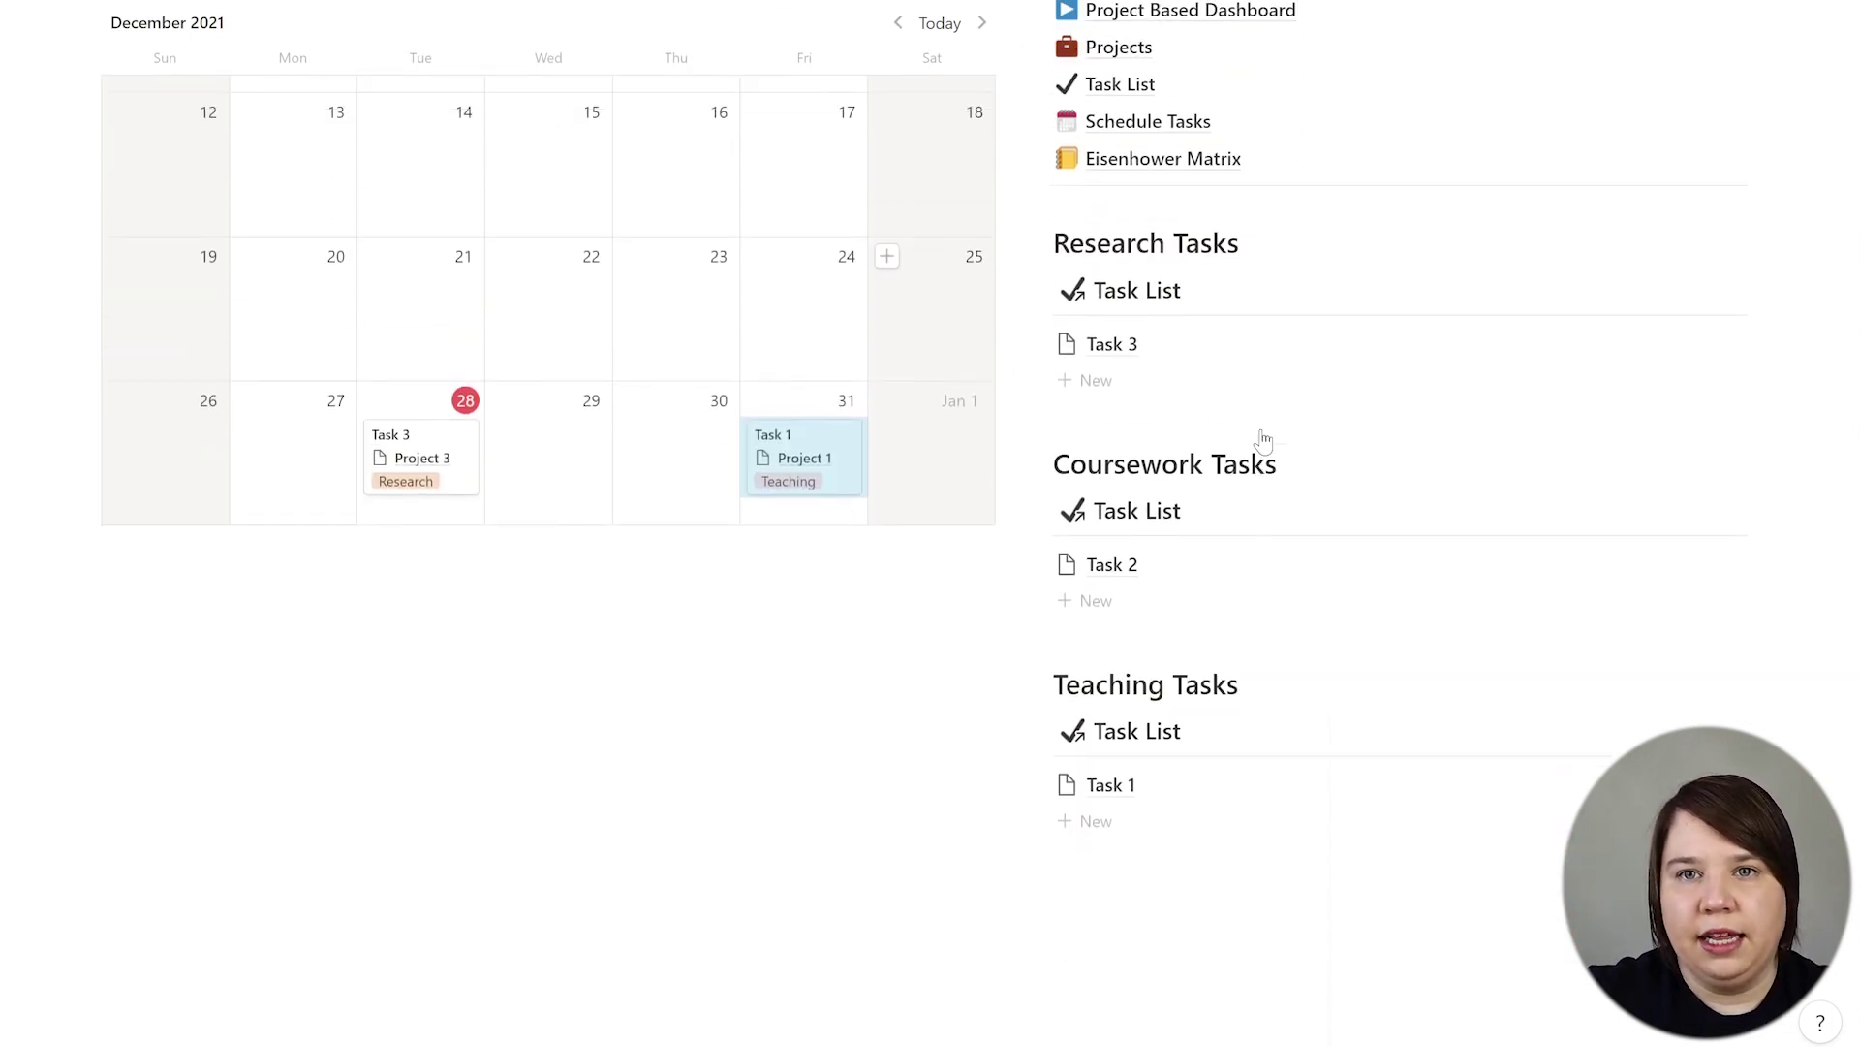
scroll(1263, 440, up, 2)
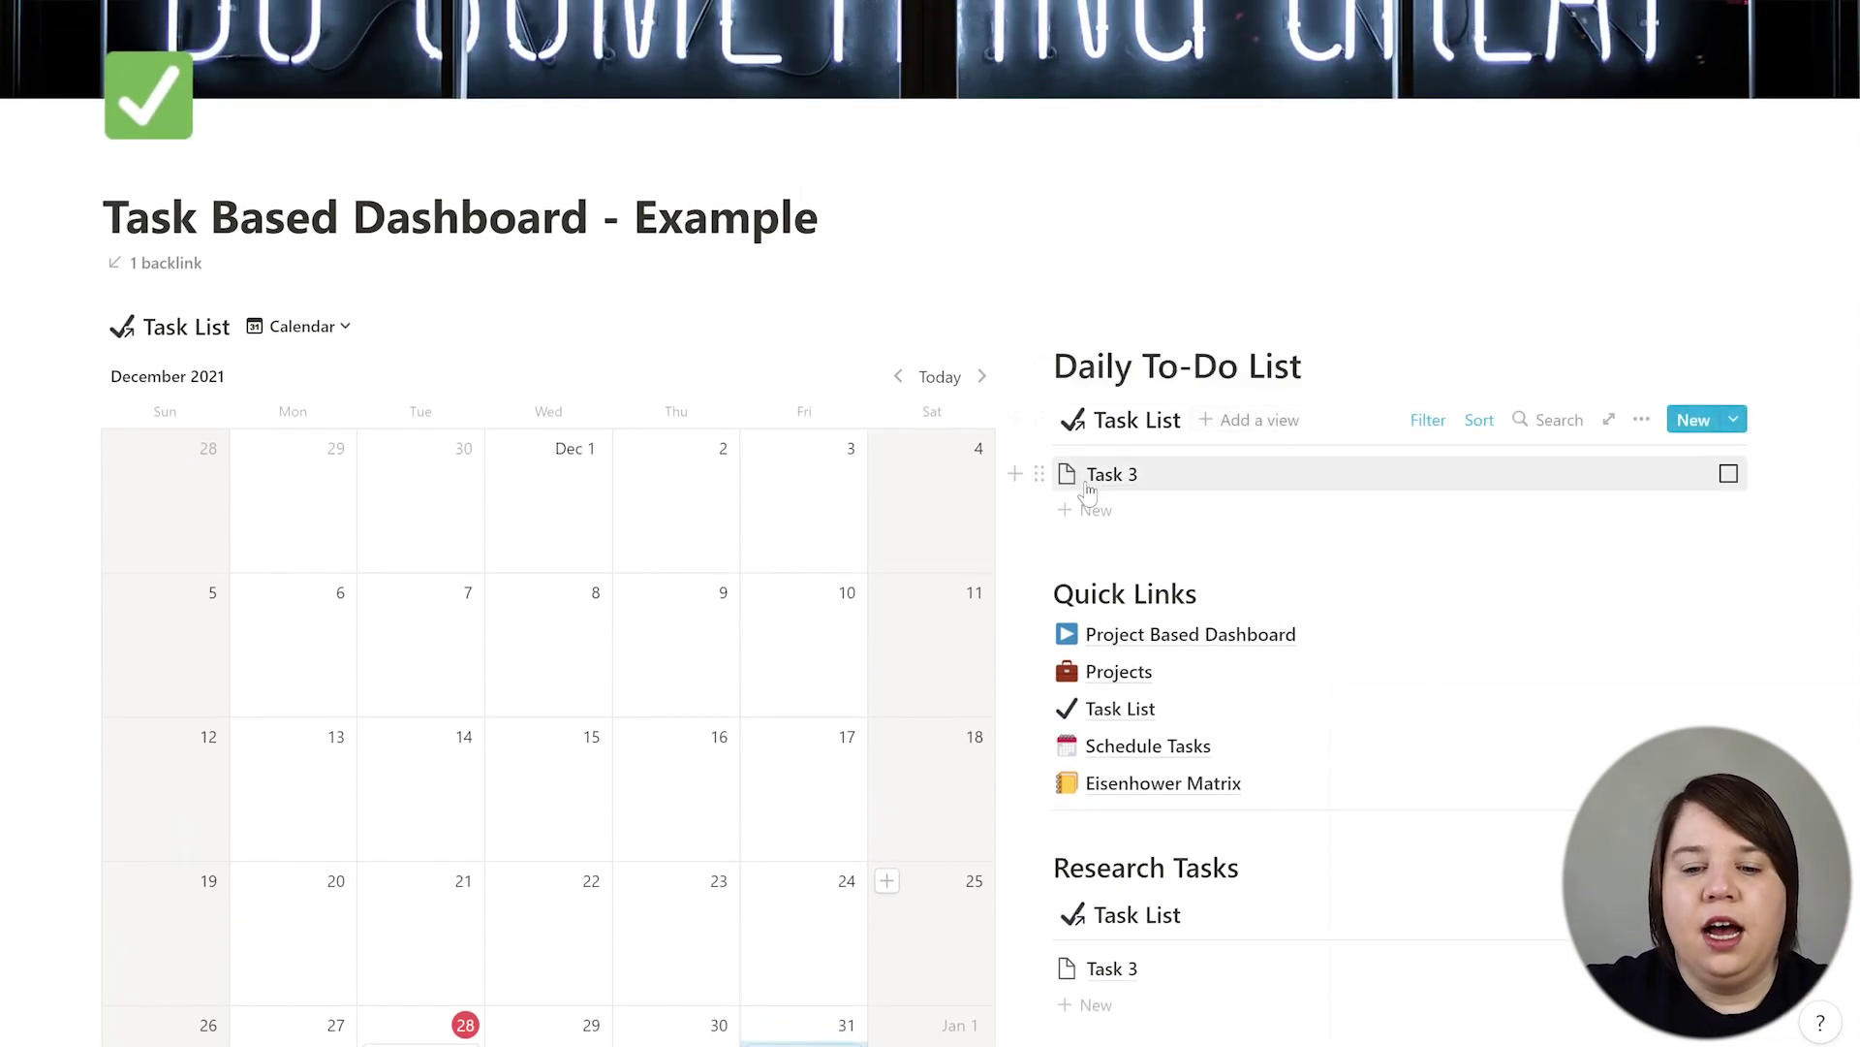
scroll(953, 572, down, 3)
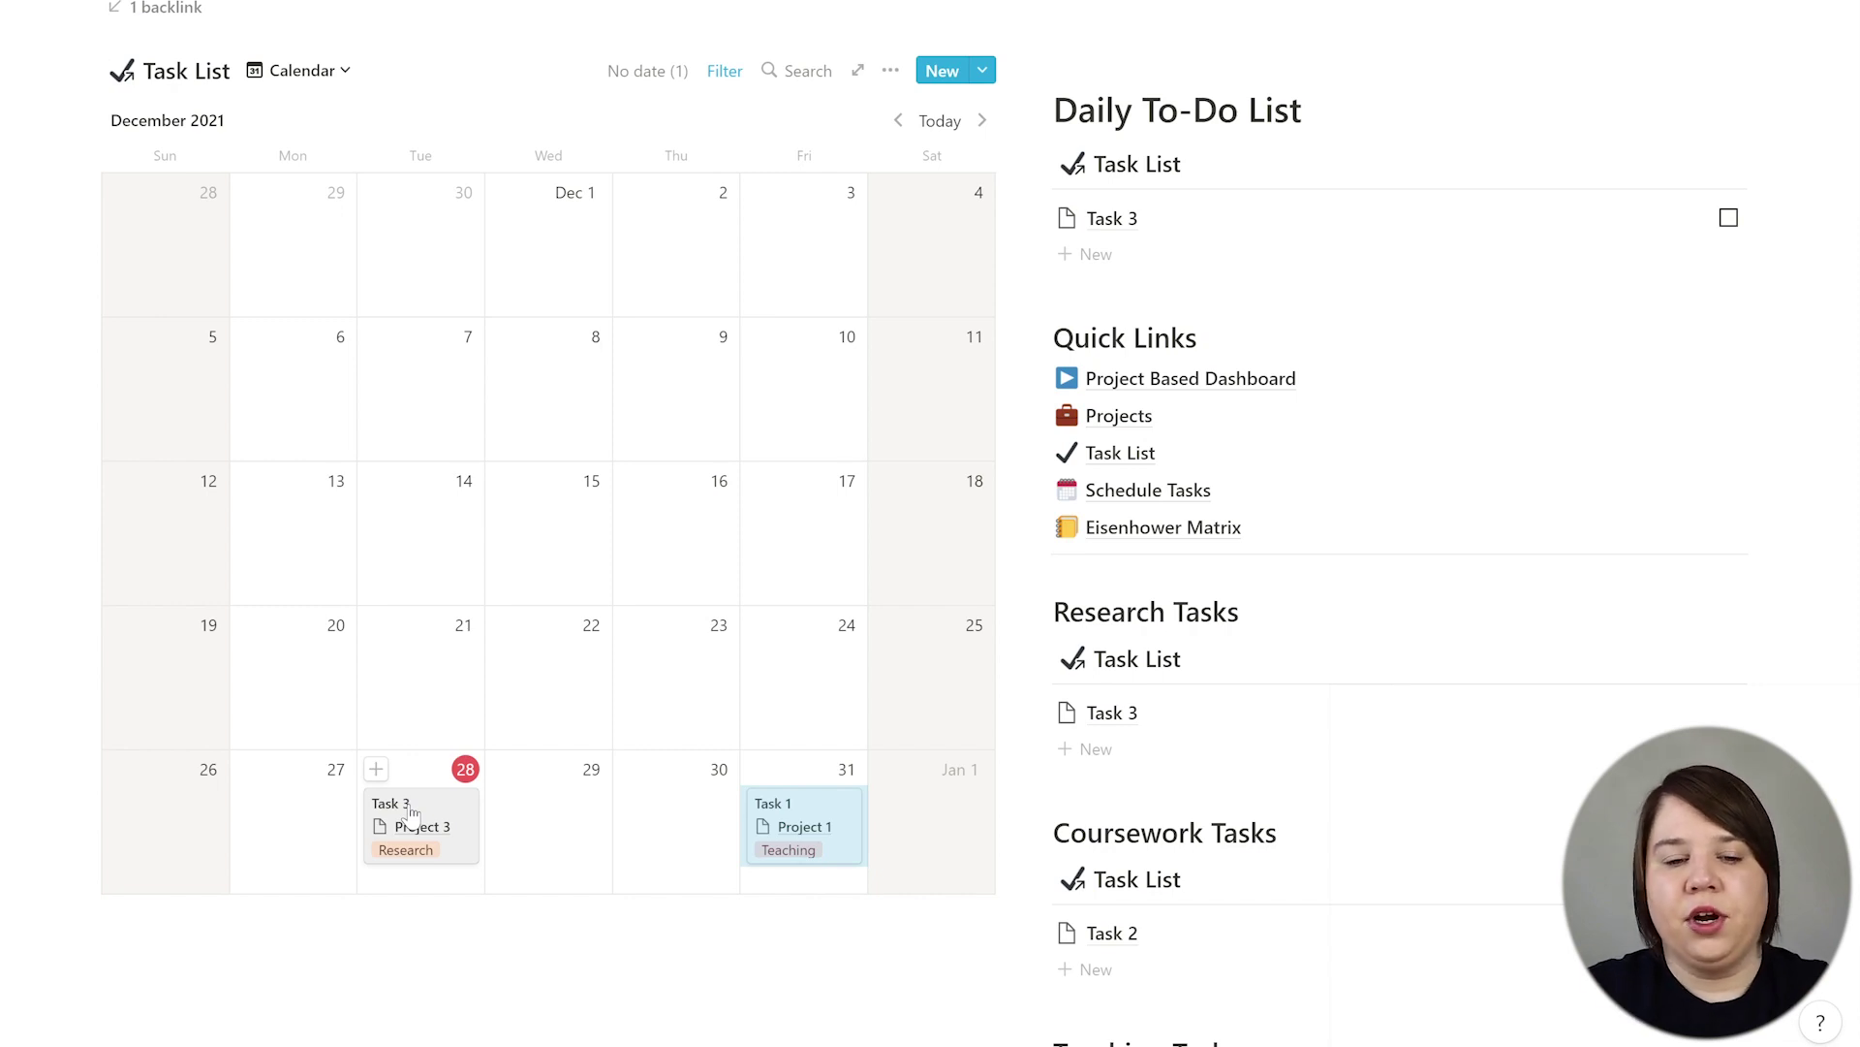
drag(407, 809, 548, 812)
scroll(852, 572, up, 2)
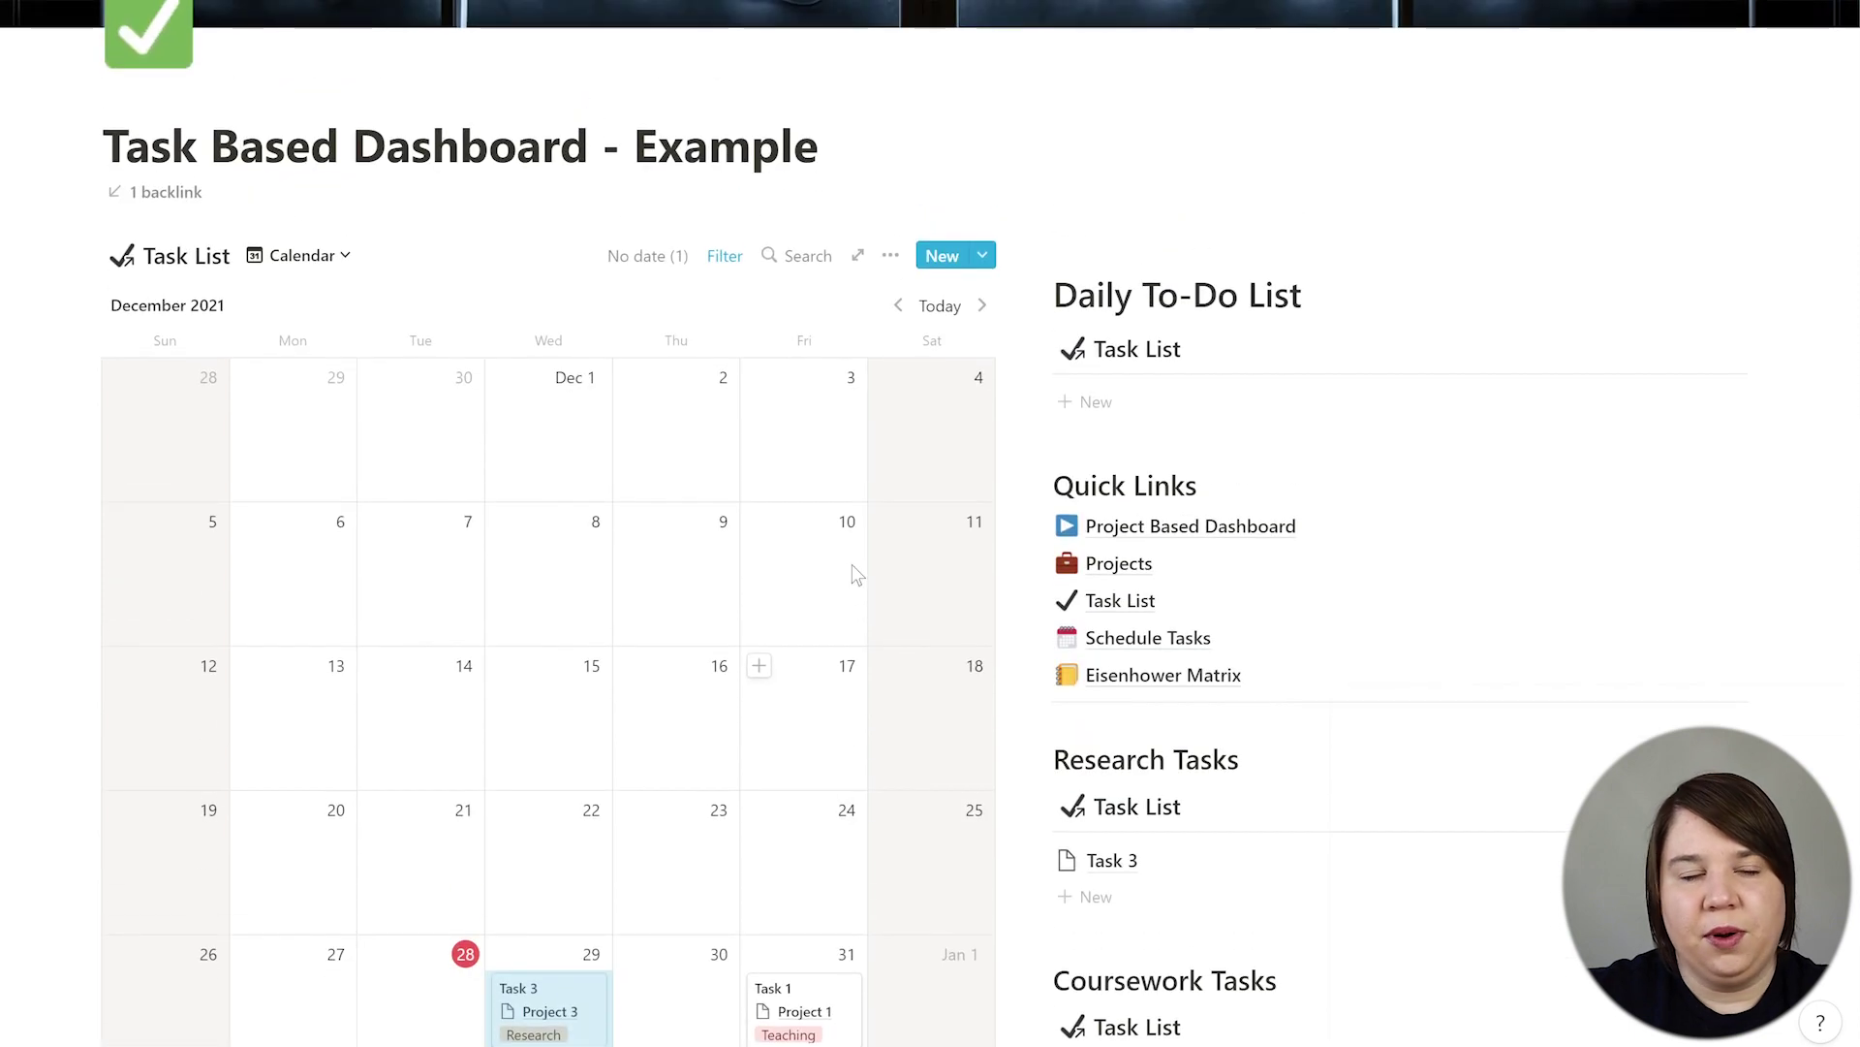
scroll(852, 563, down, 2)
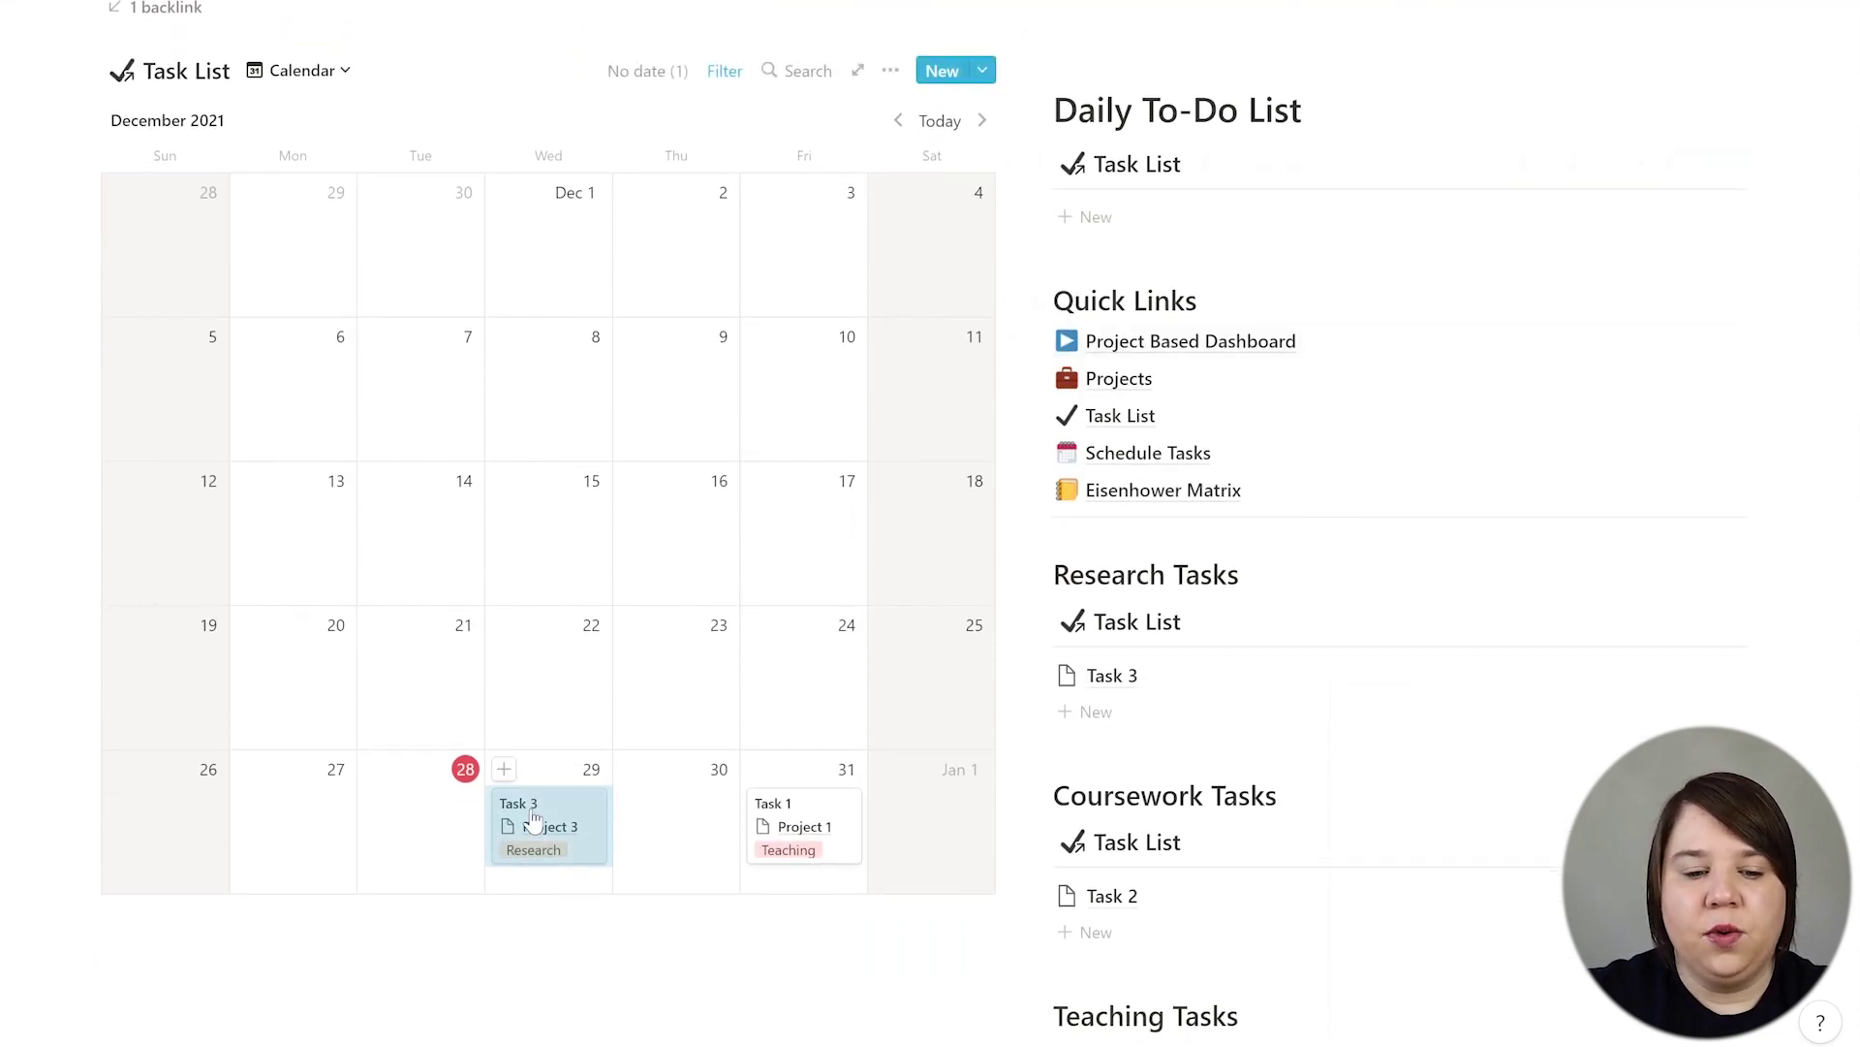
drag(533, 819, 424, 832)
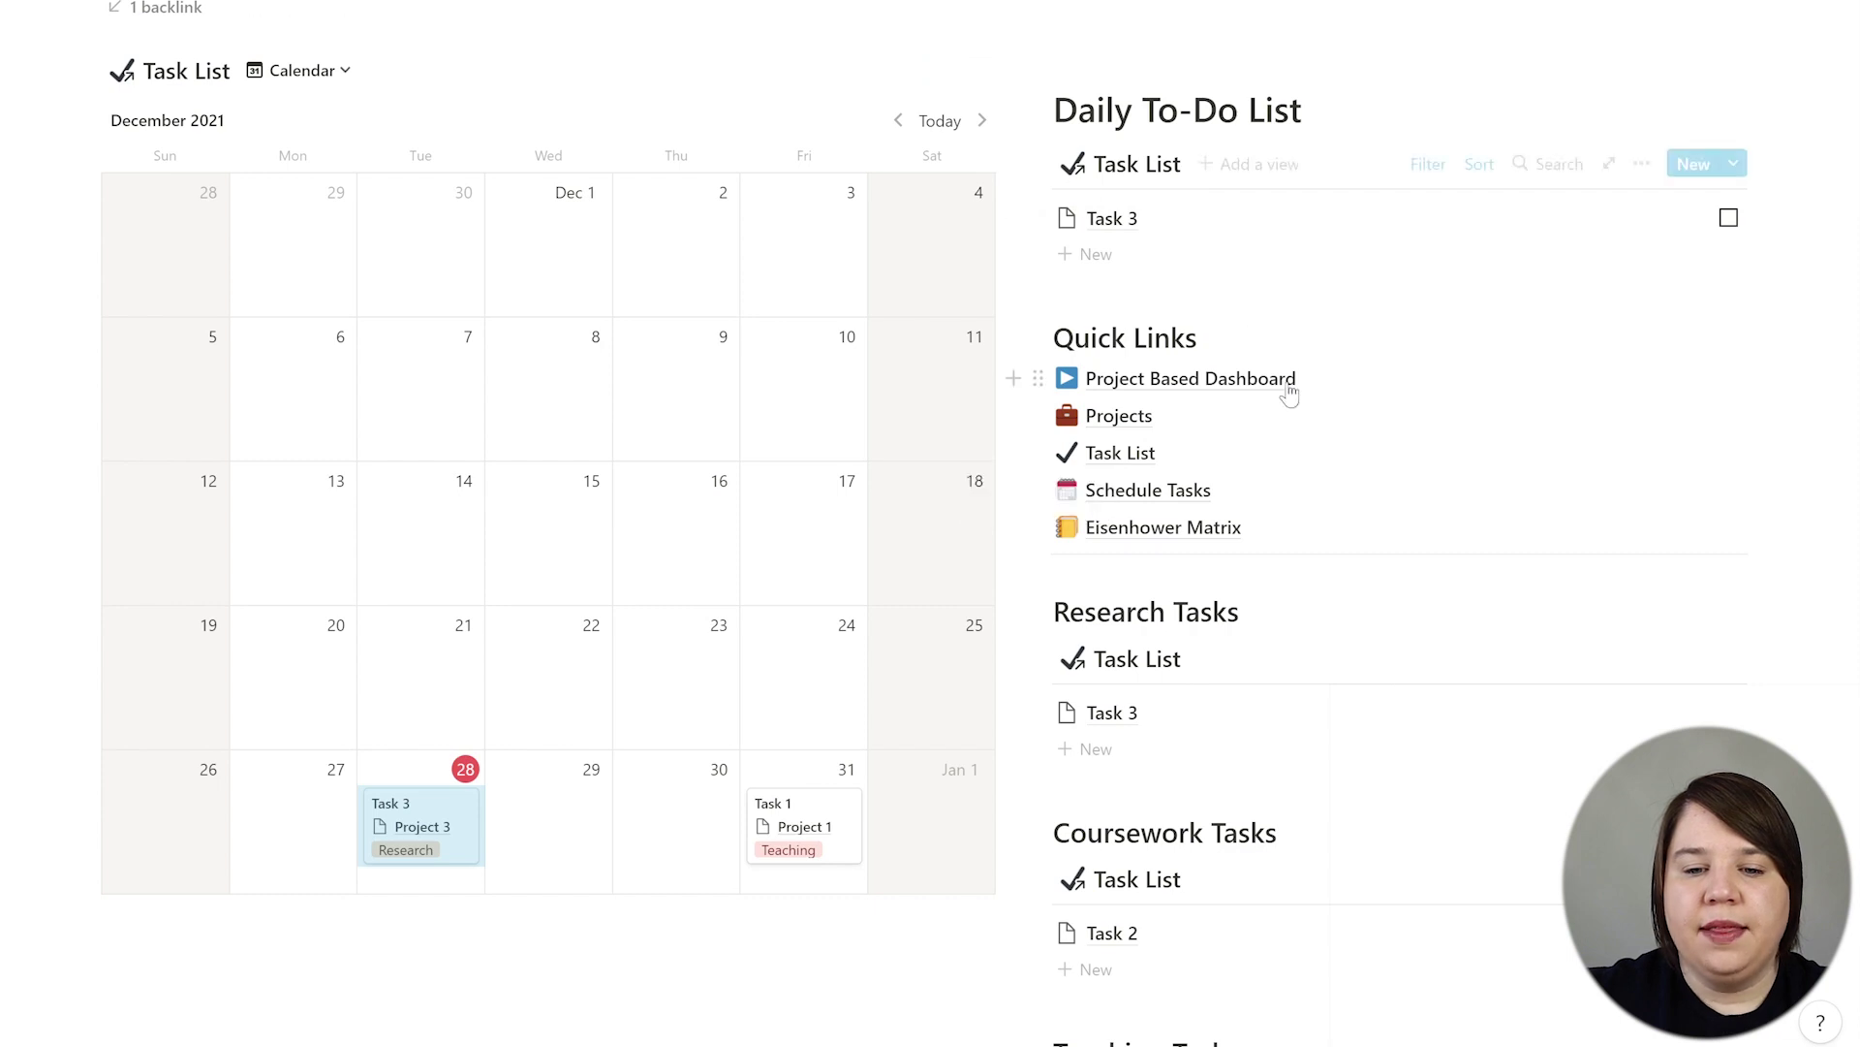
Step: Review the dashboard's Quick Links and its Research, Coursework and Teaching task lists
scroll(1289, 384, down, 3)
scroll(1184, 63, up, 1)
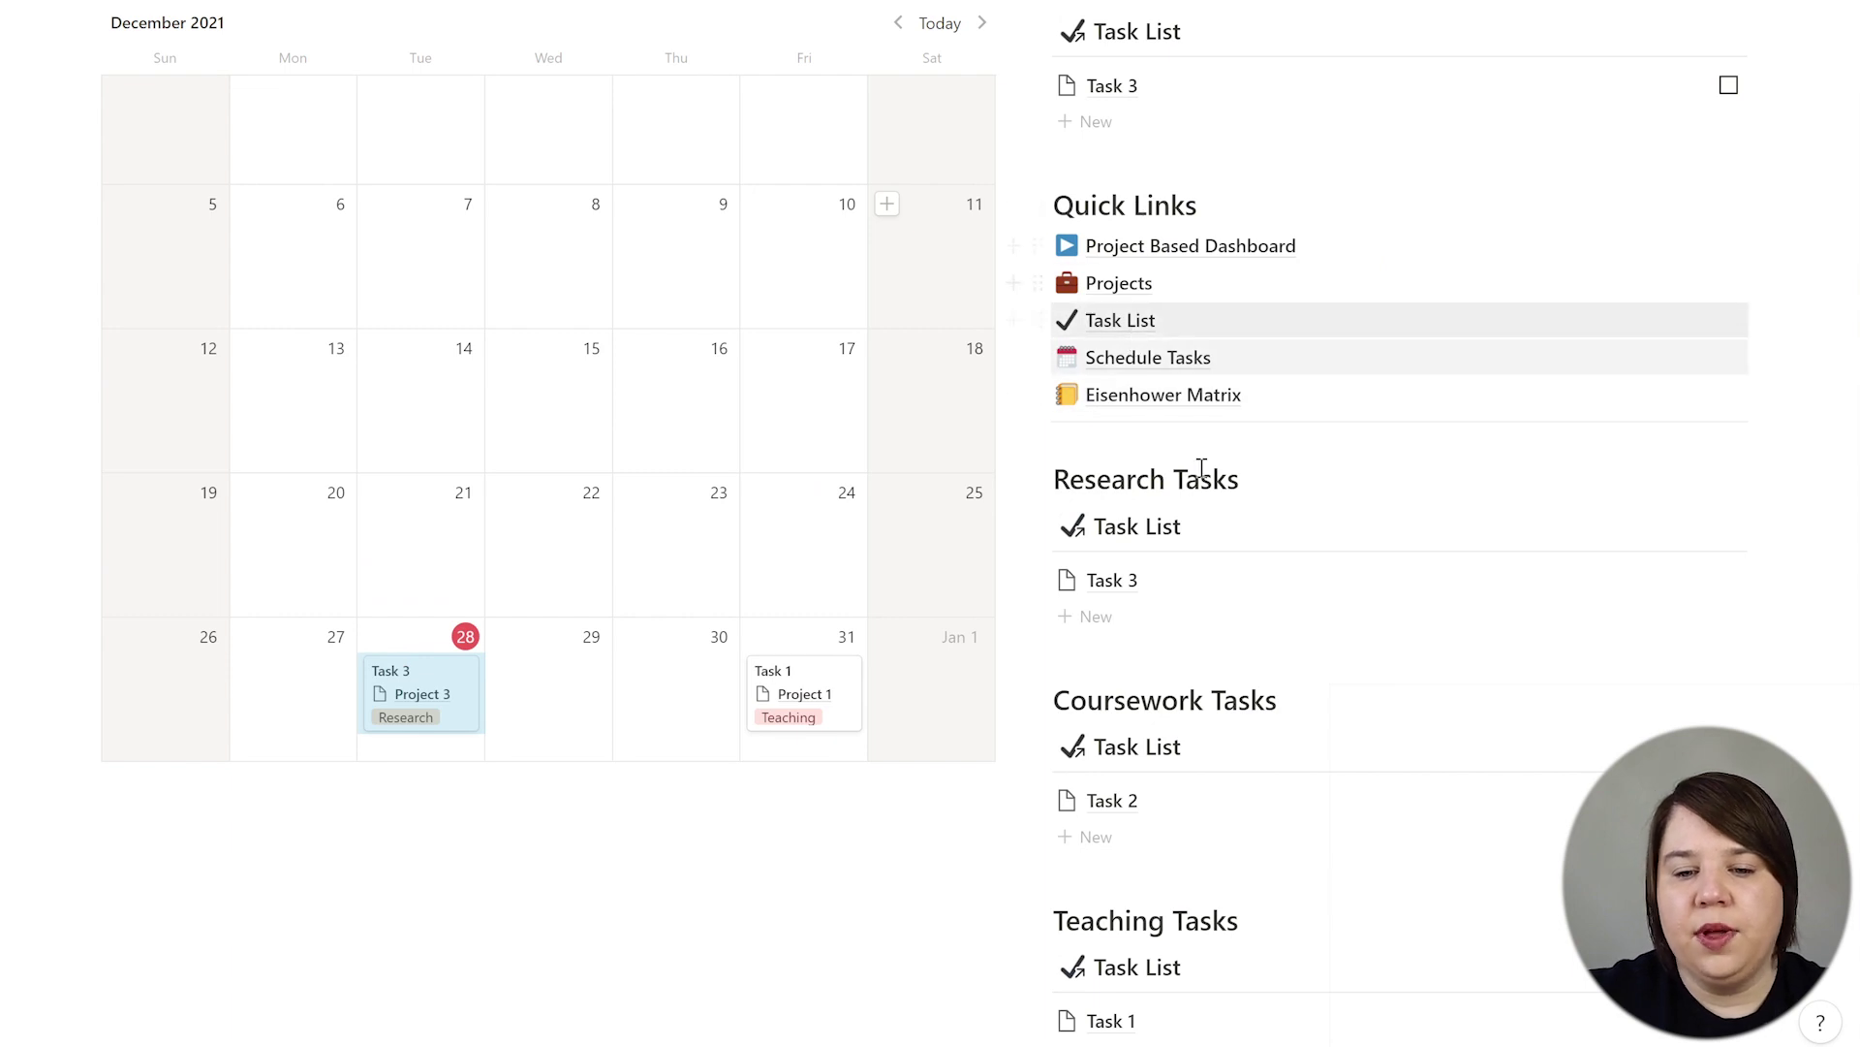
scroll(1195, 469, down, 3)
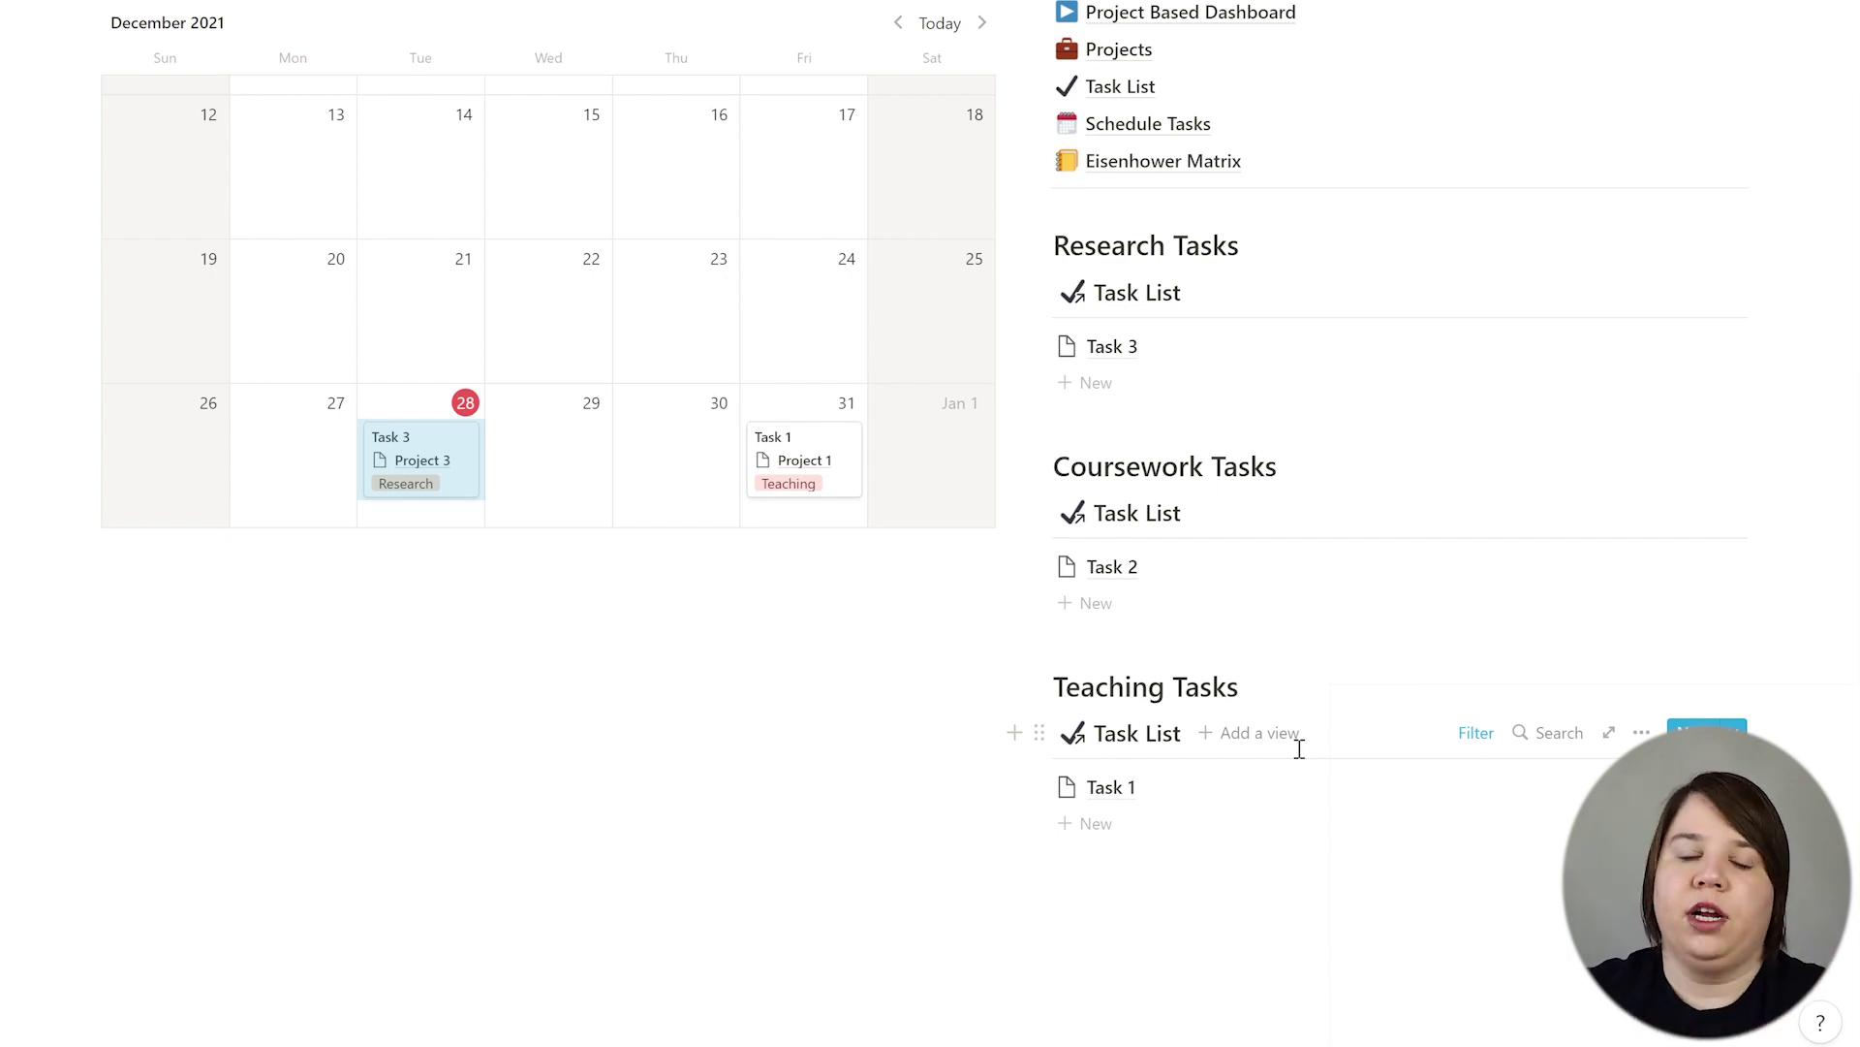
scroll(1312, 611, up, 3)
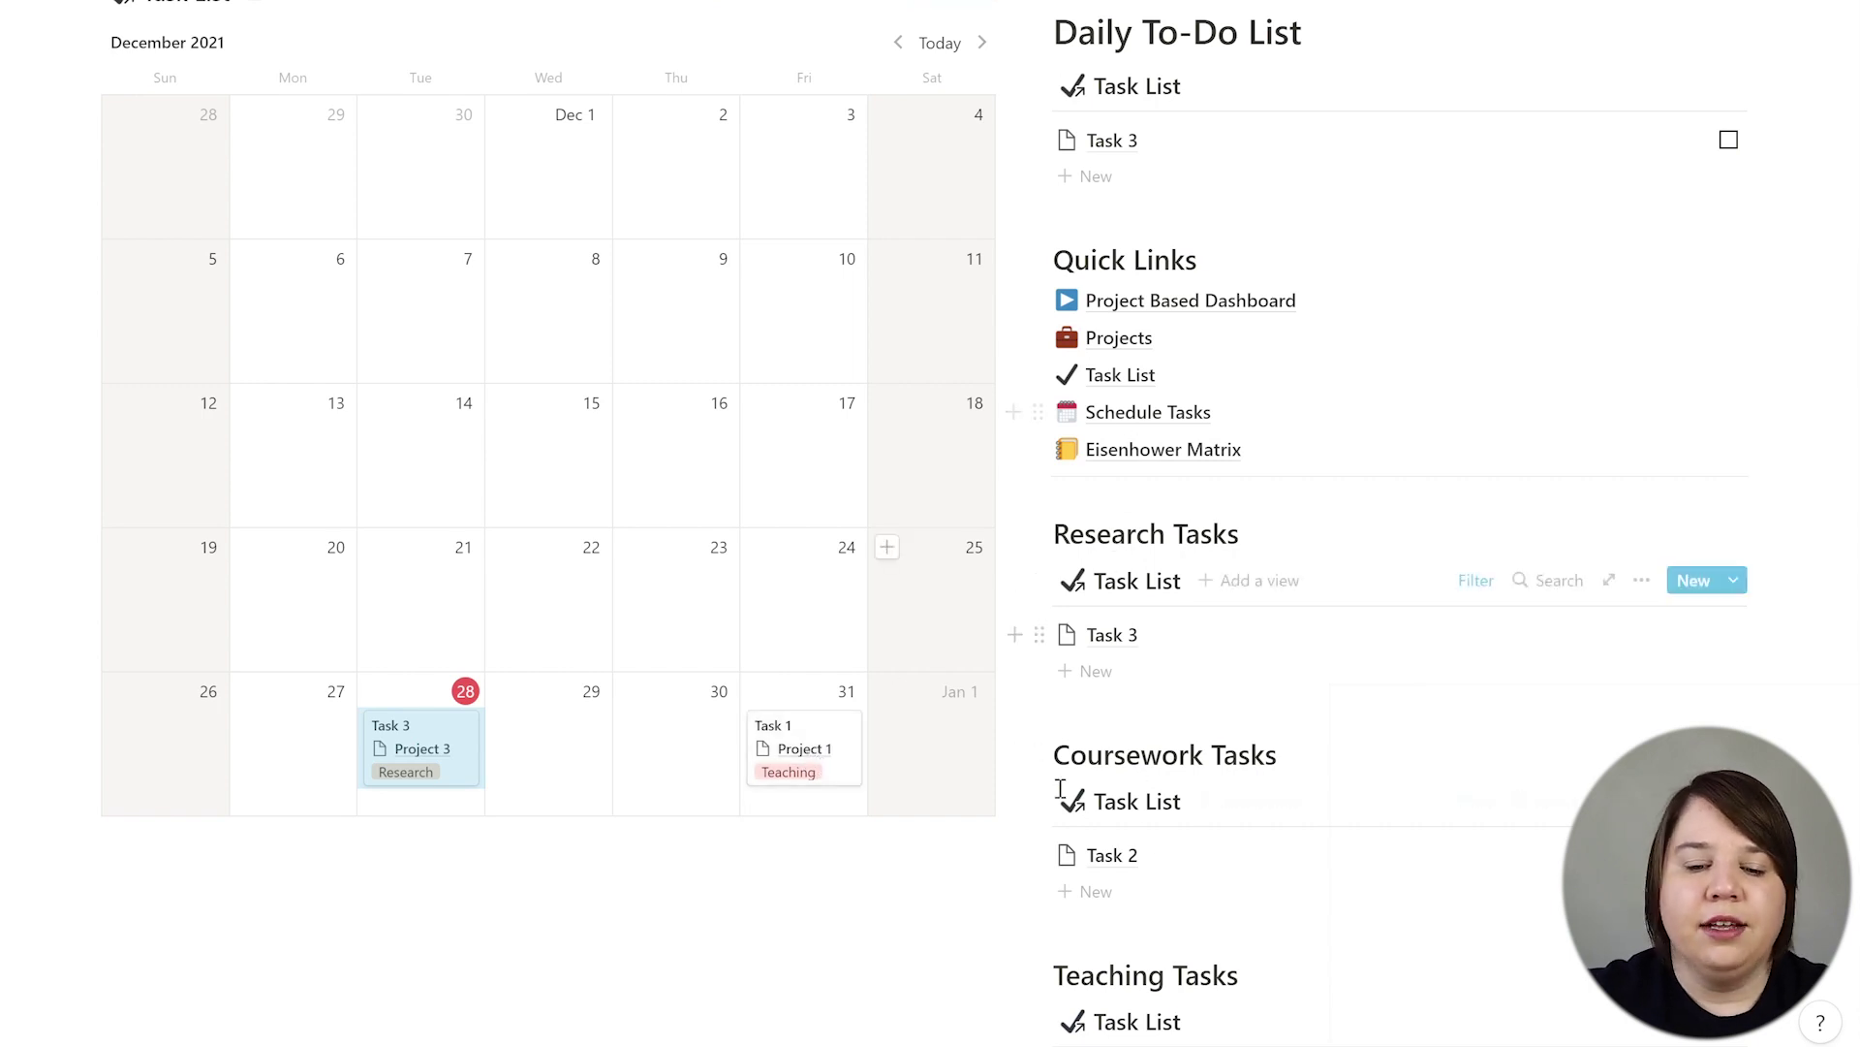
scroll(1211, 886, down, 1)
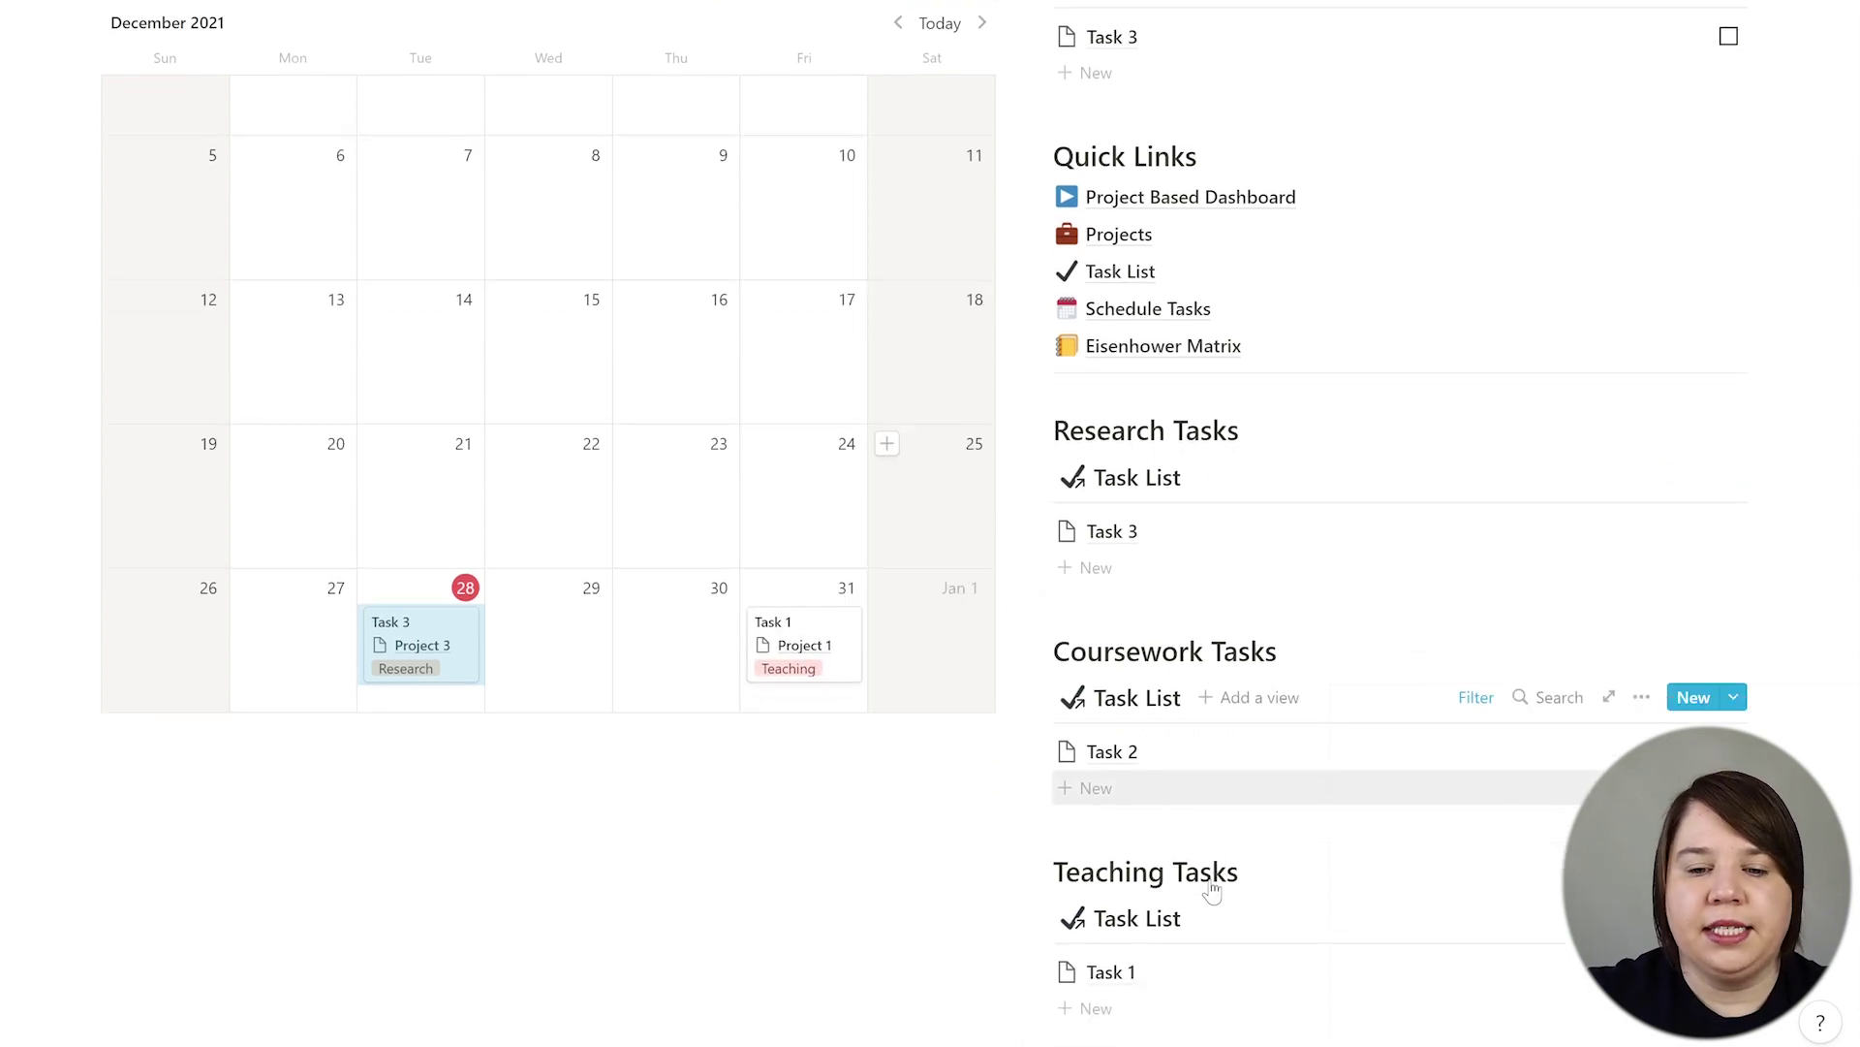
scroll(1211, 887, down, 4)
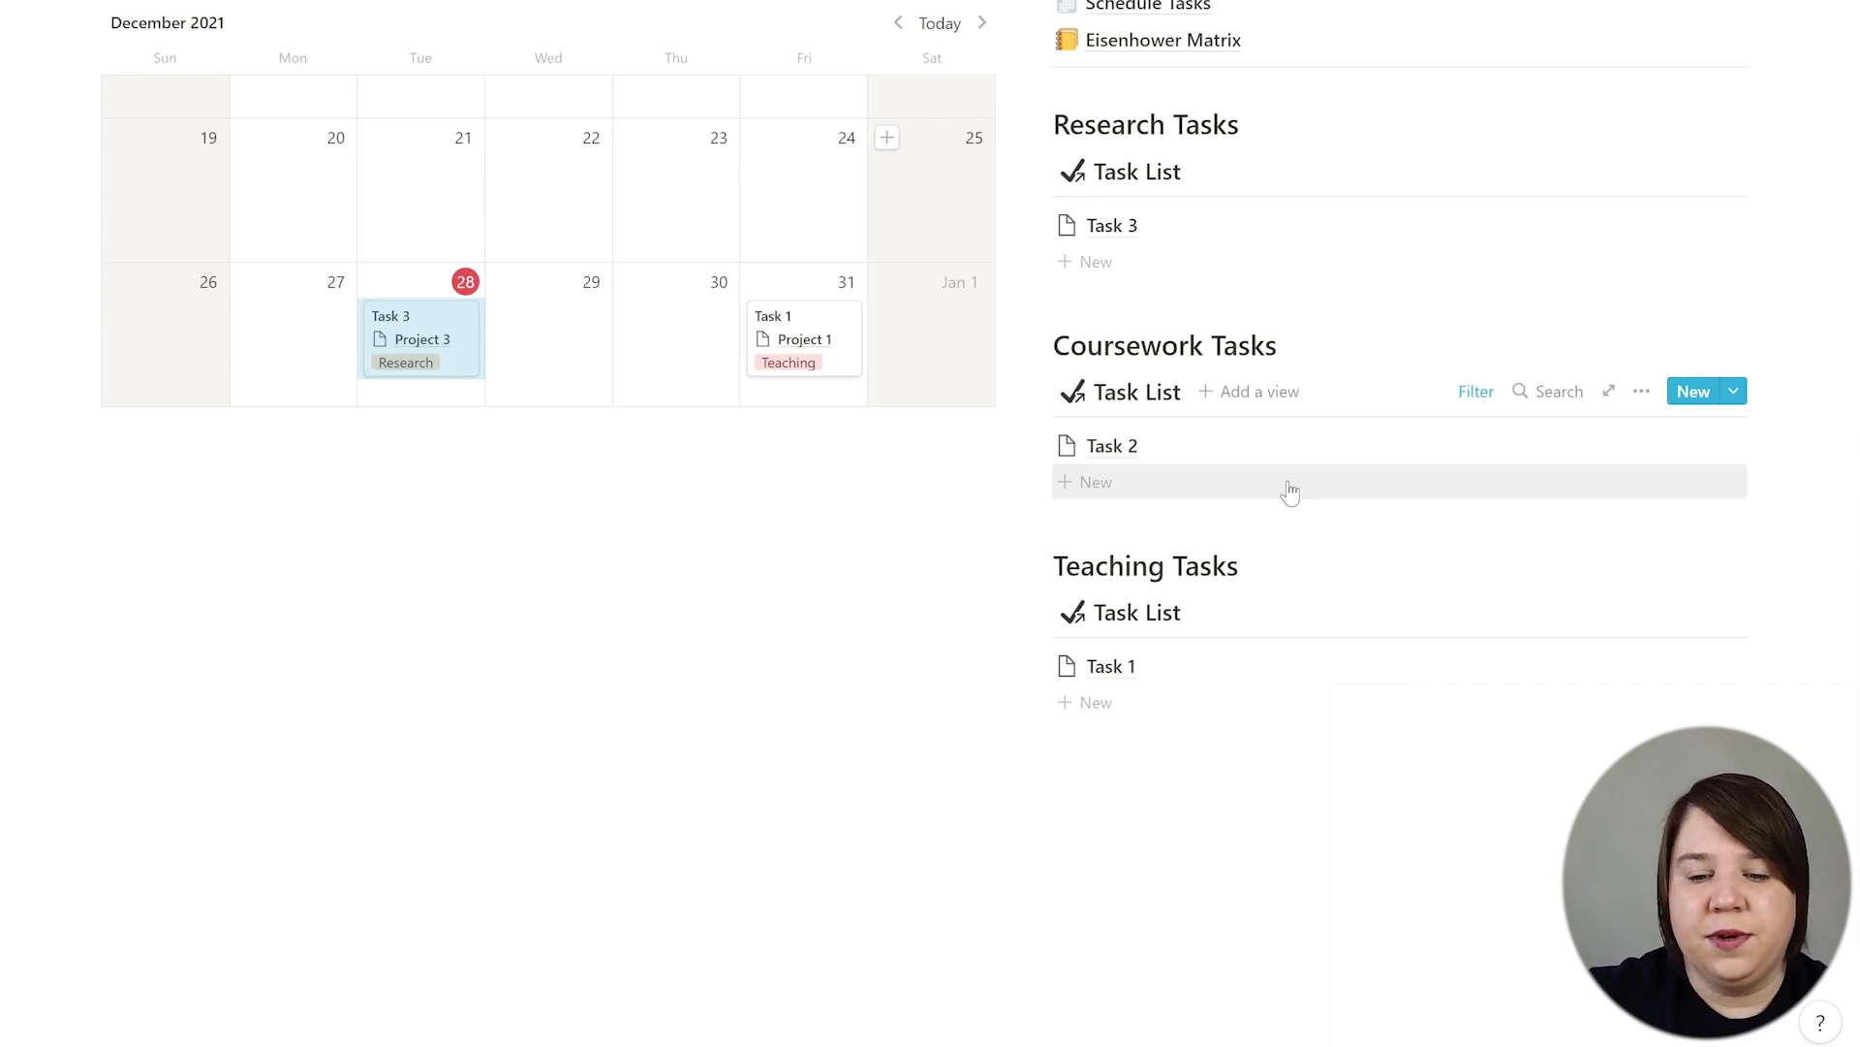
scroll(1290, 489, up, 2)
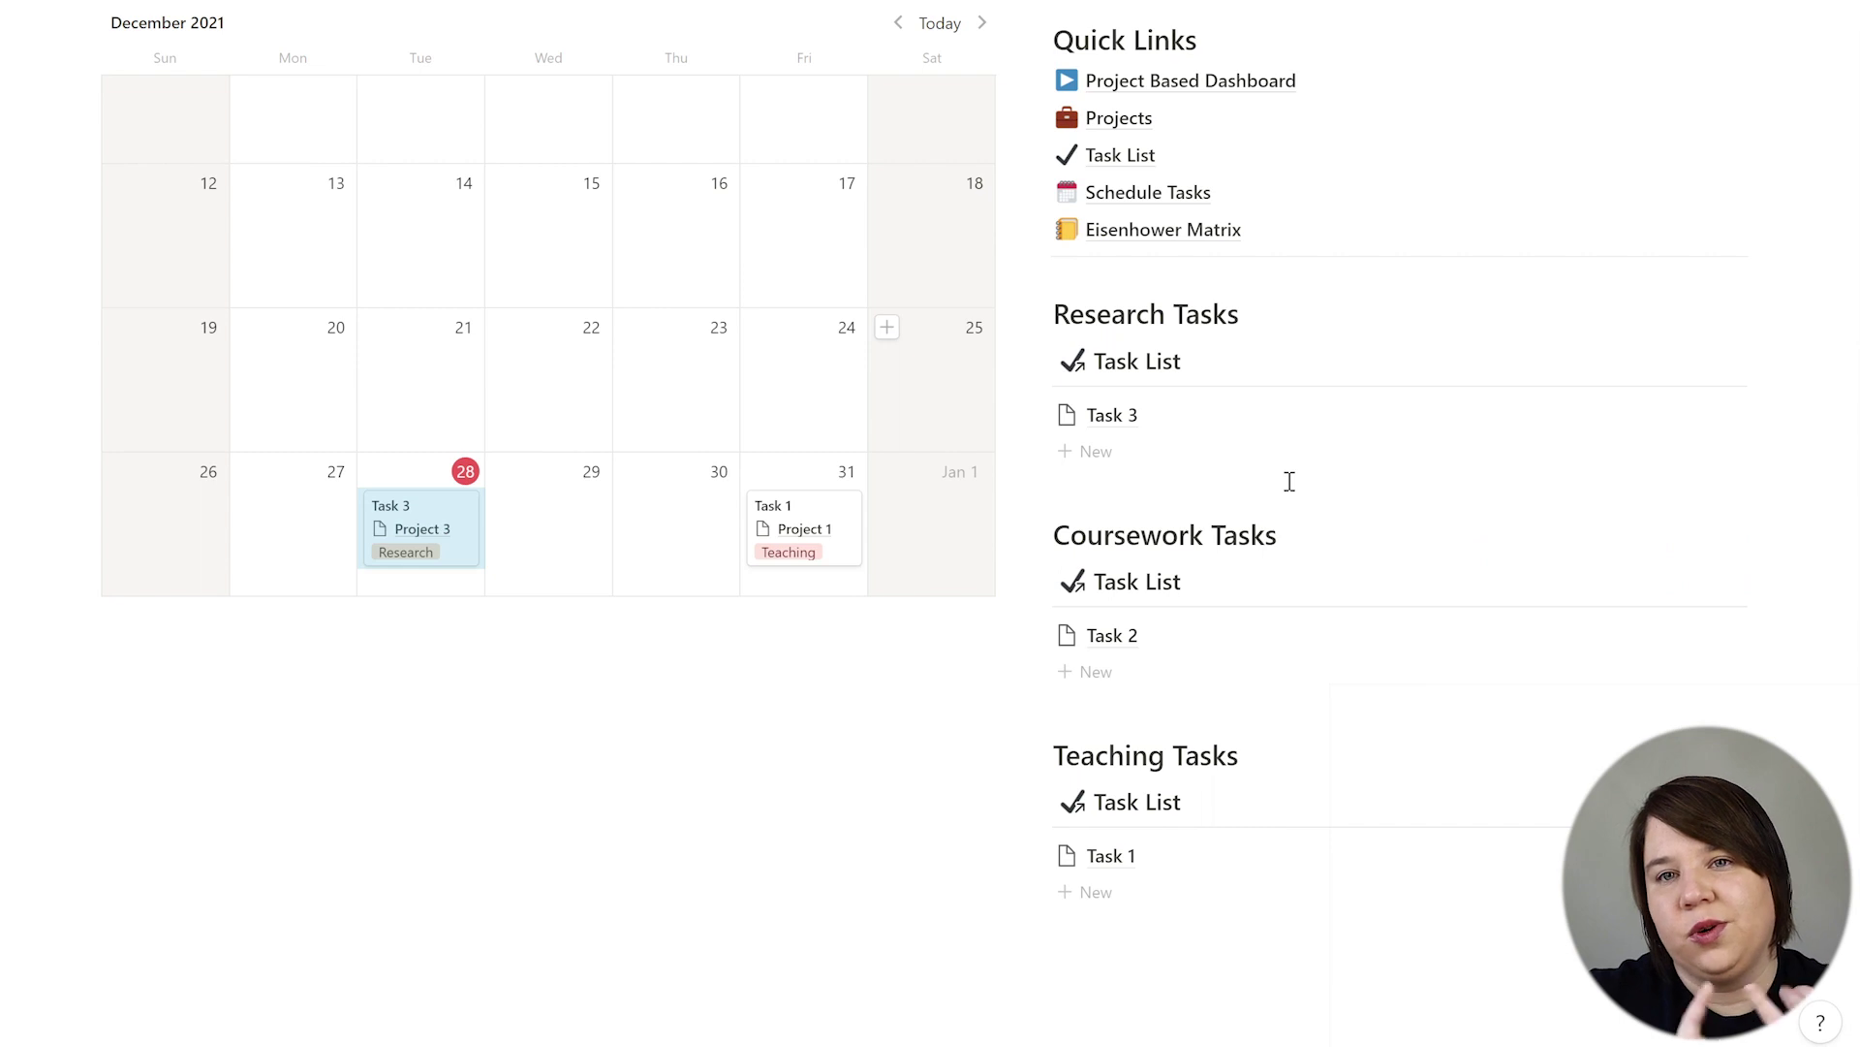
scroll(1290, 482, up, 5)
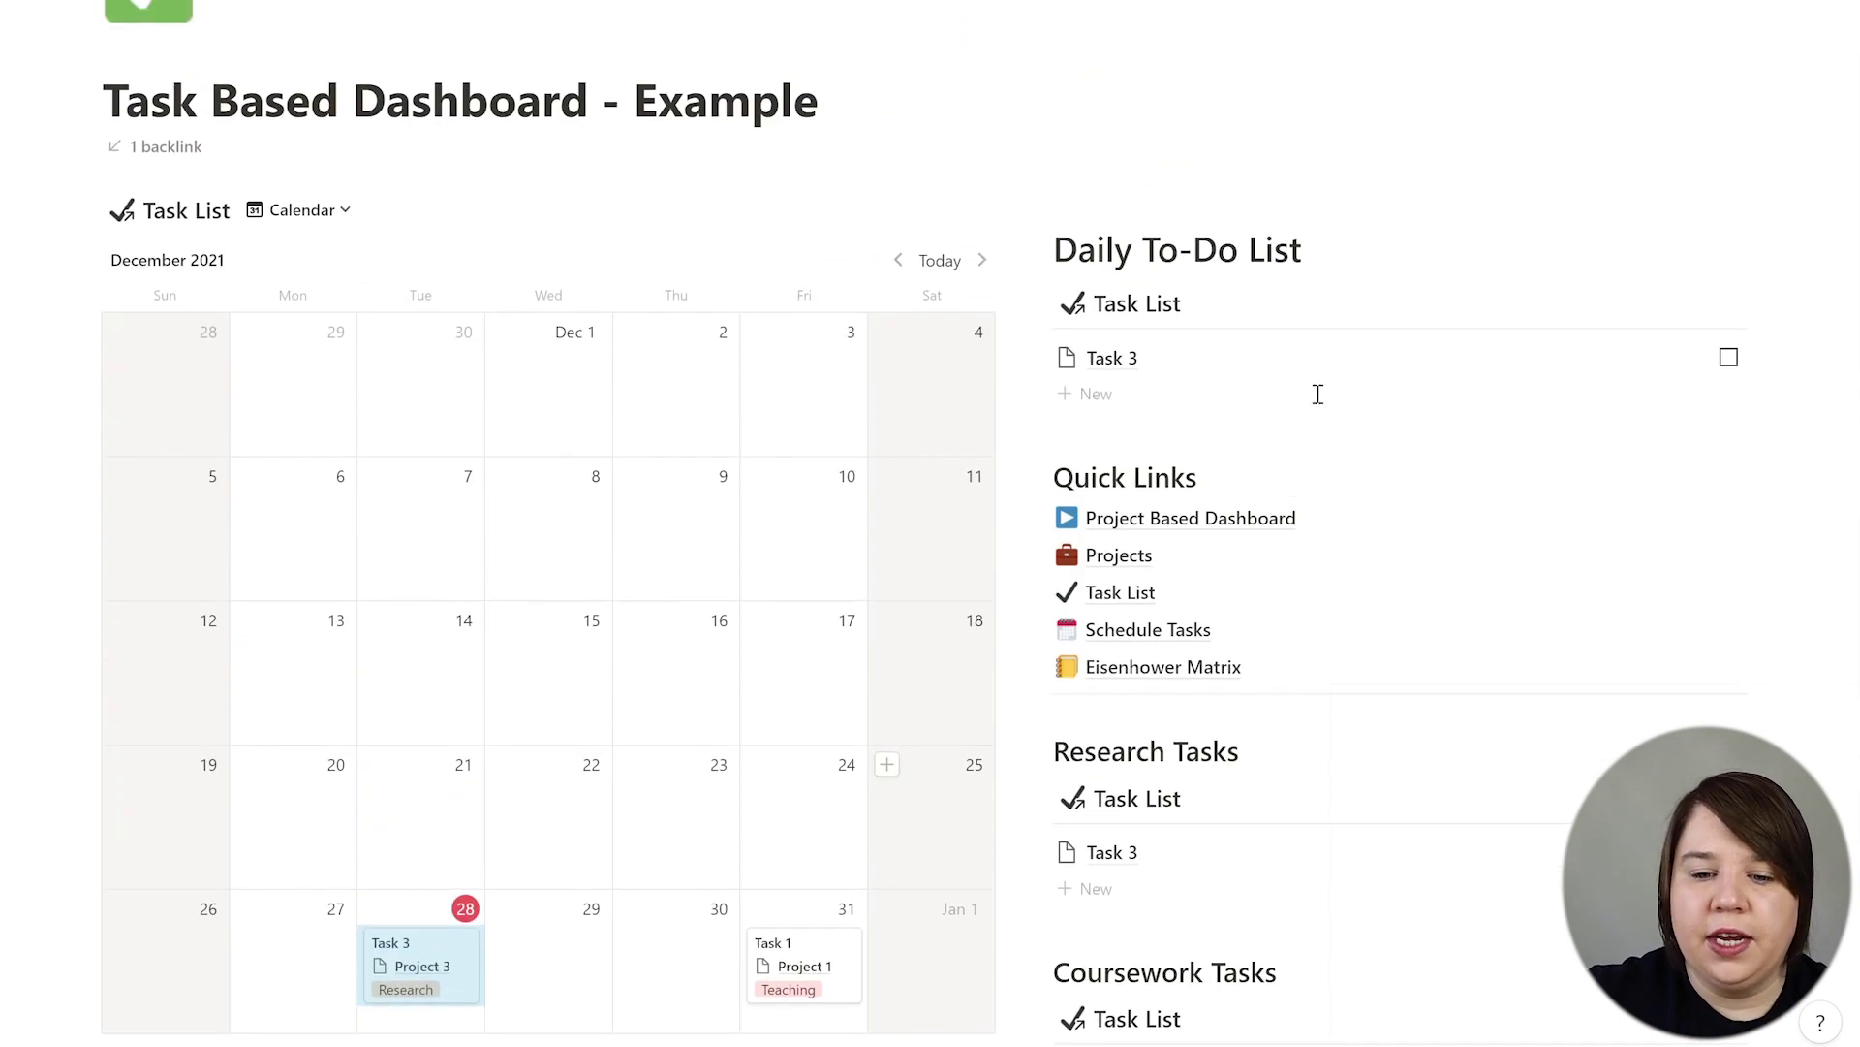
Step: Open the Project Based Dashboard and look over its calendar and project lists
click(1167, 529)
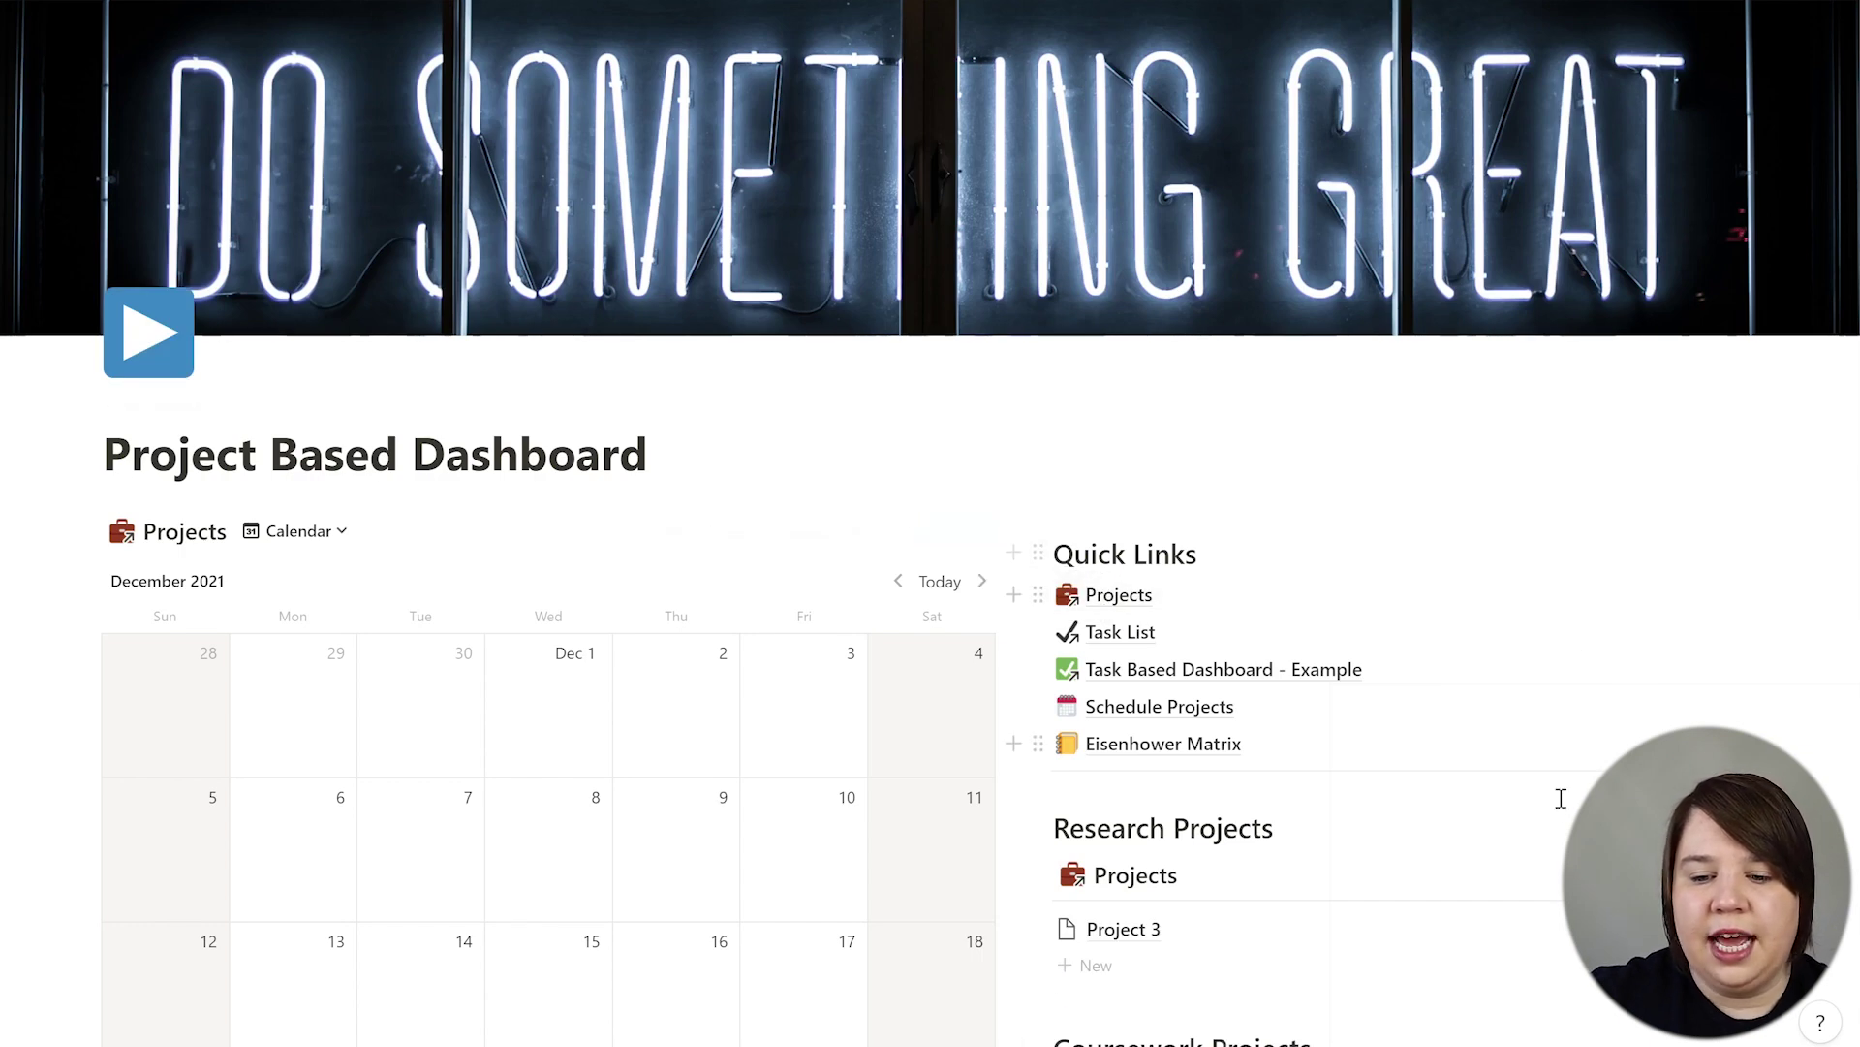
scroll(1561, 792, down, 8)
scroll(1561, 797, up, 4)
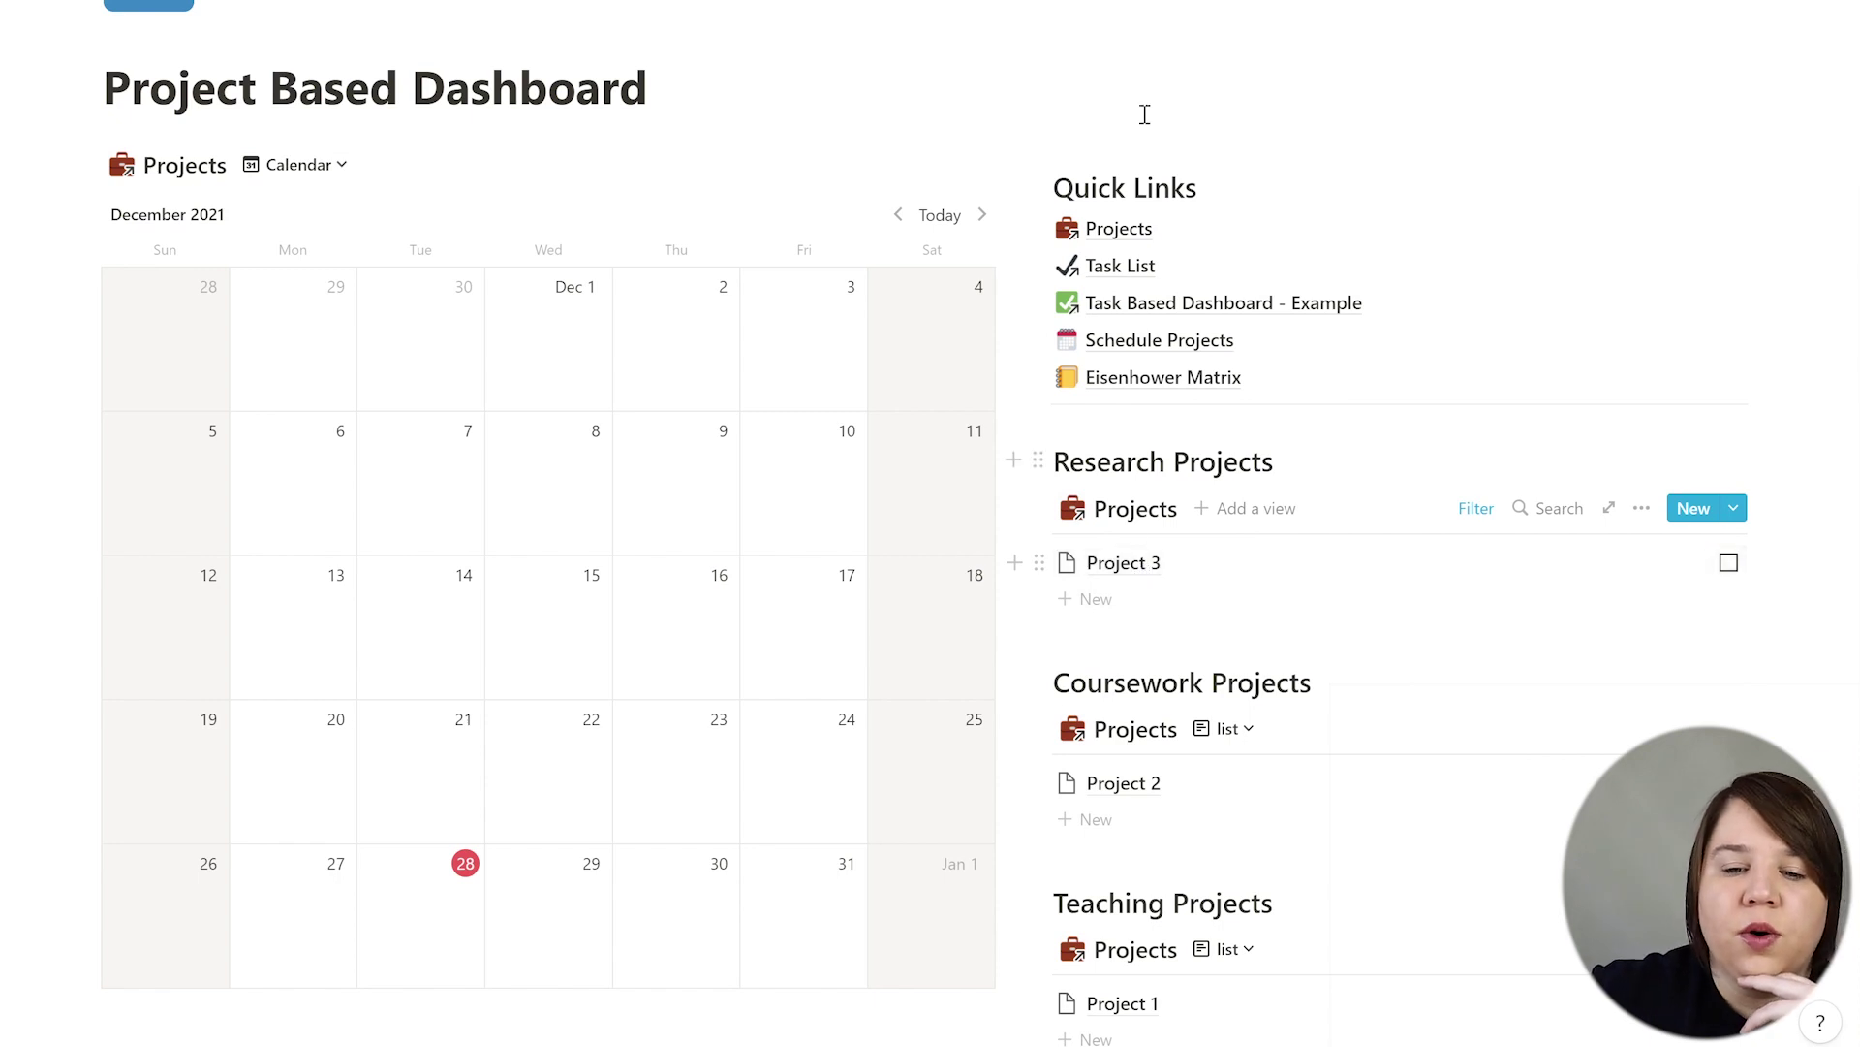
Step: Open the Projects database and add a new project named "Write Steriod IMS Review"
click(1116, 231)
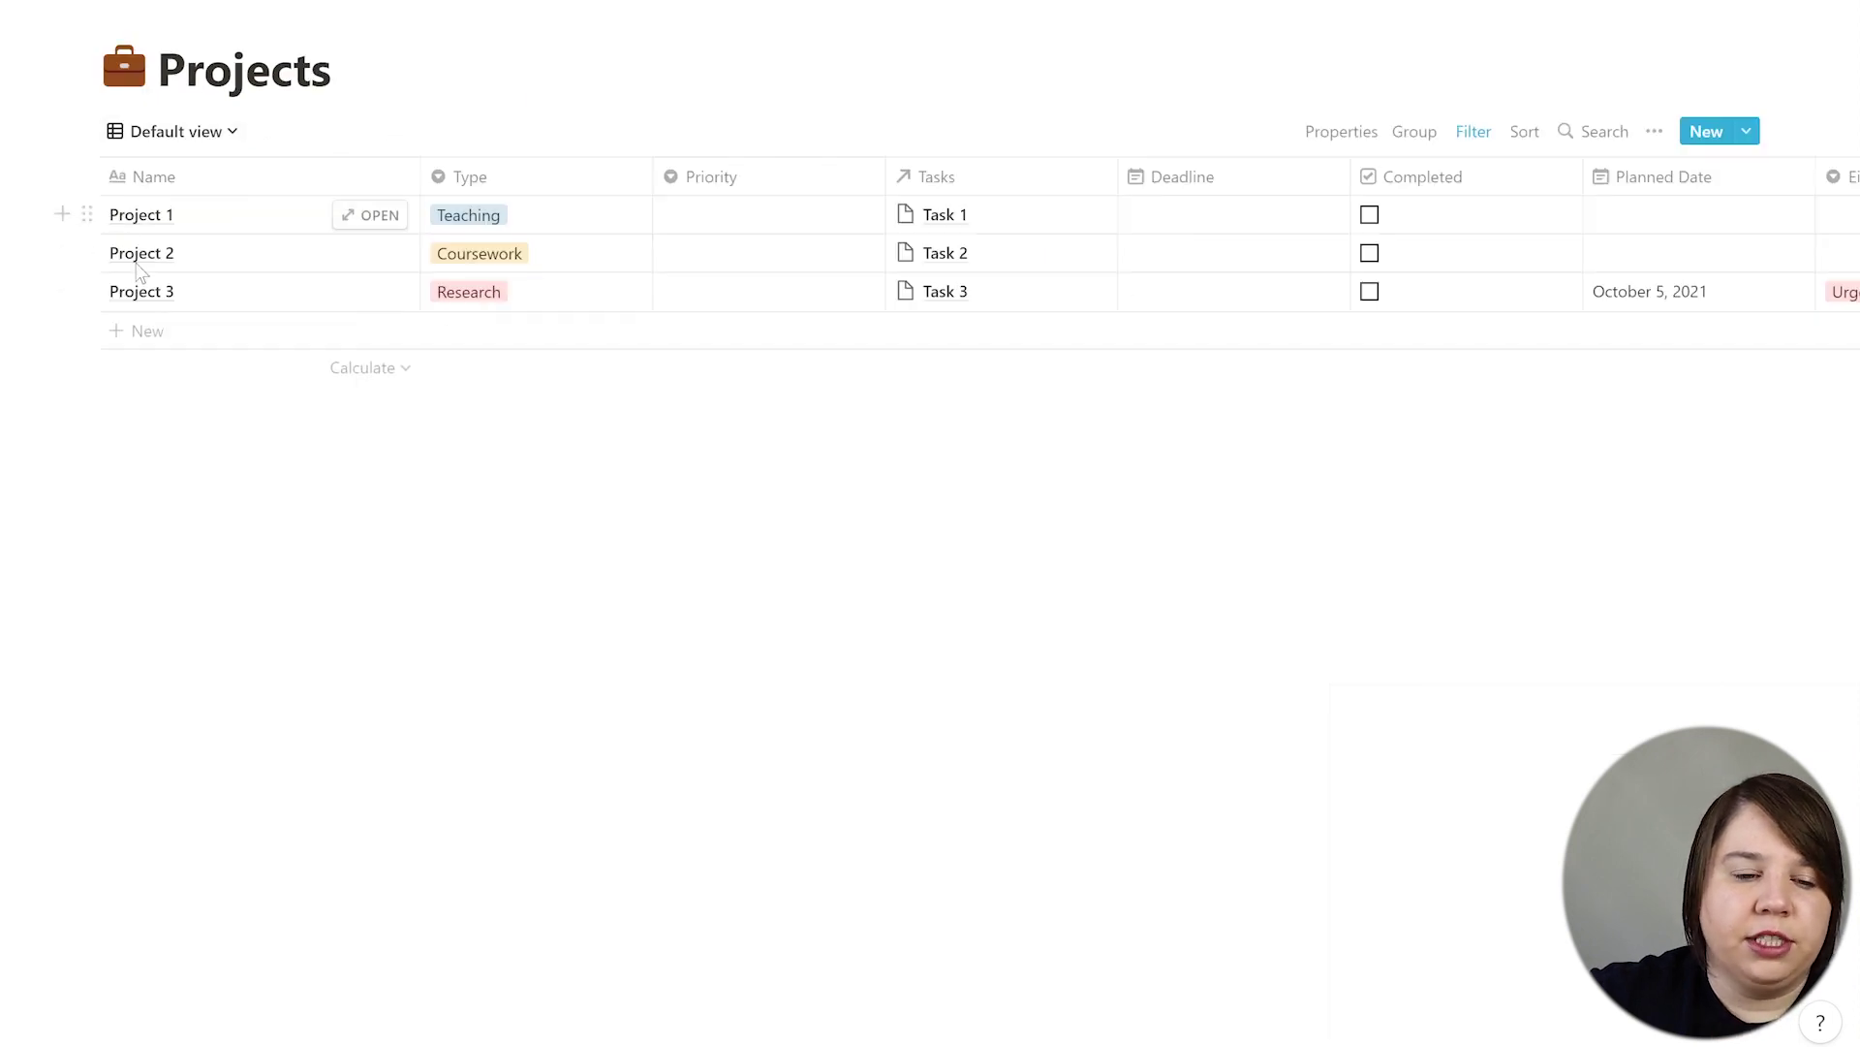
click(147, 341)
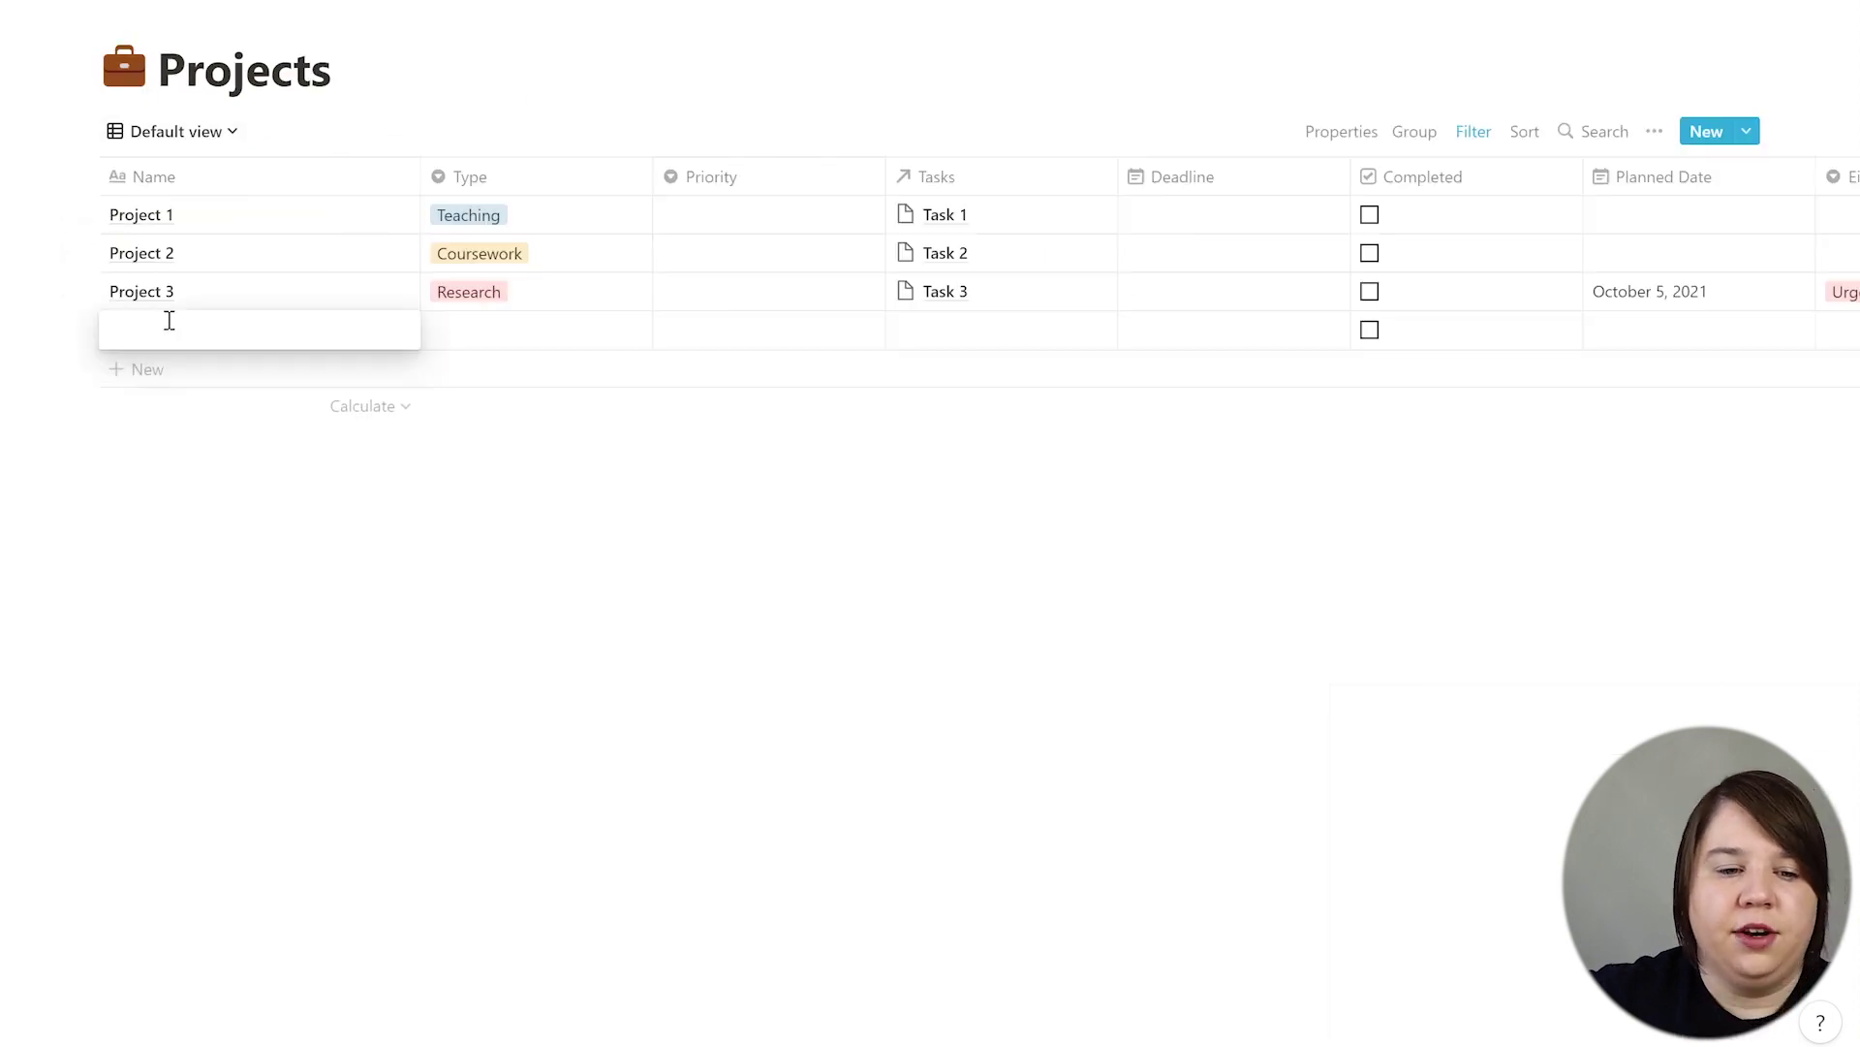
text(Write Steri)
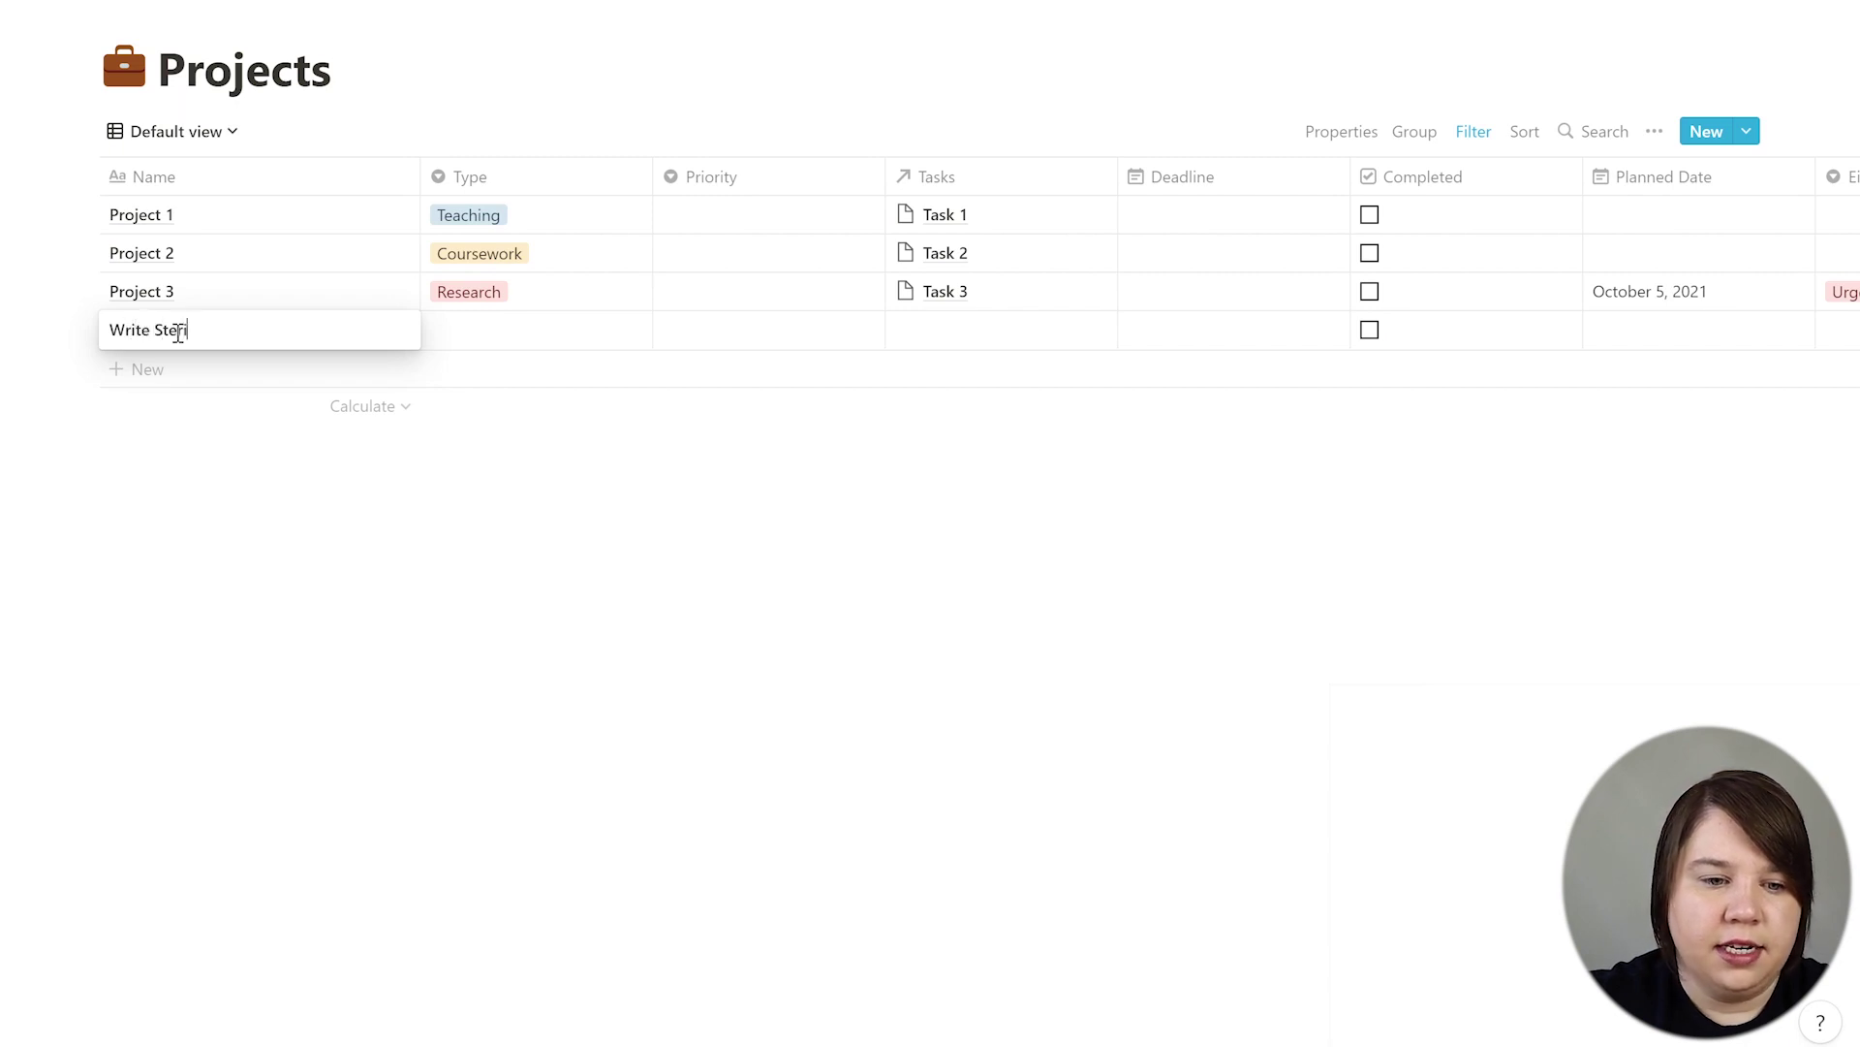
text(od IMS Review)
key(Return)
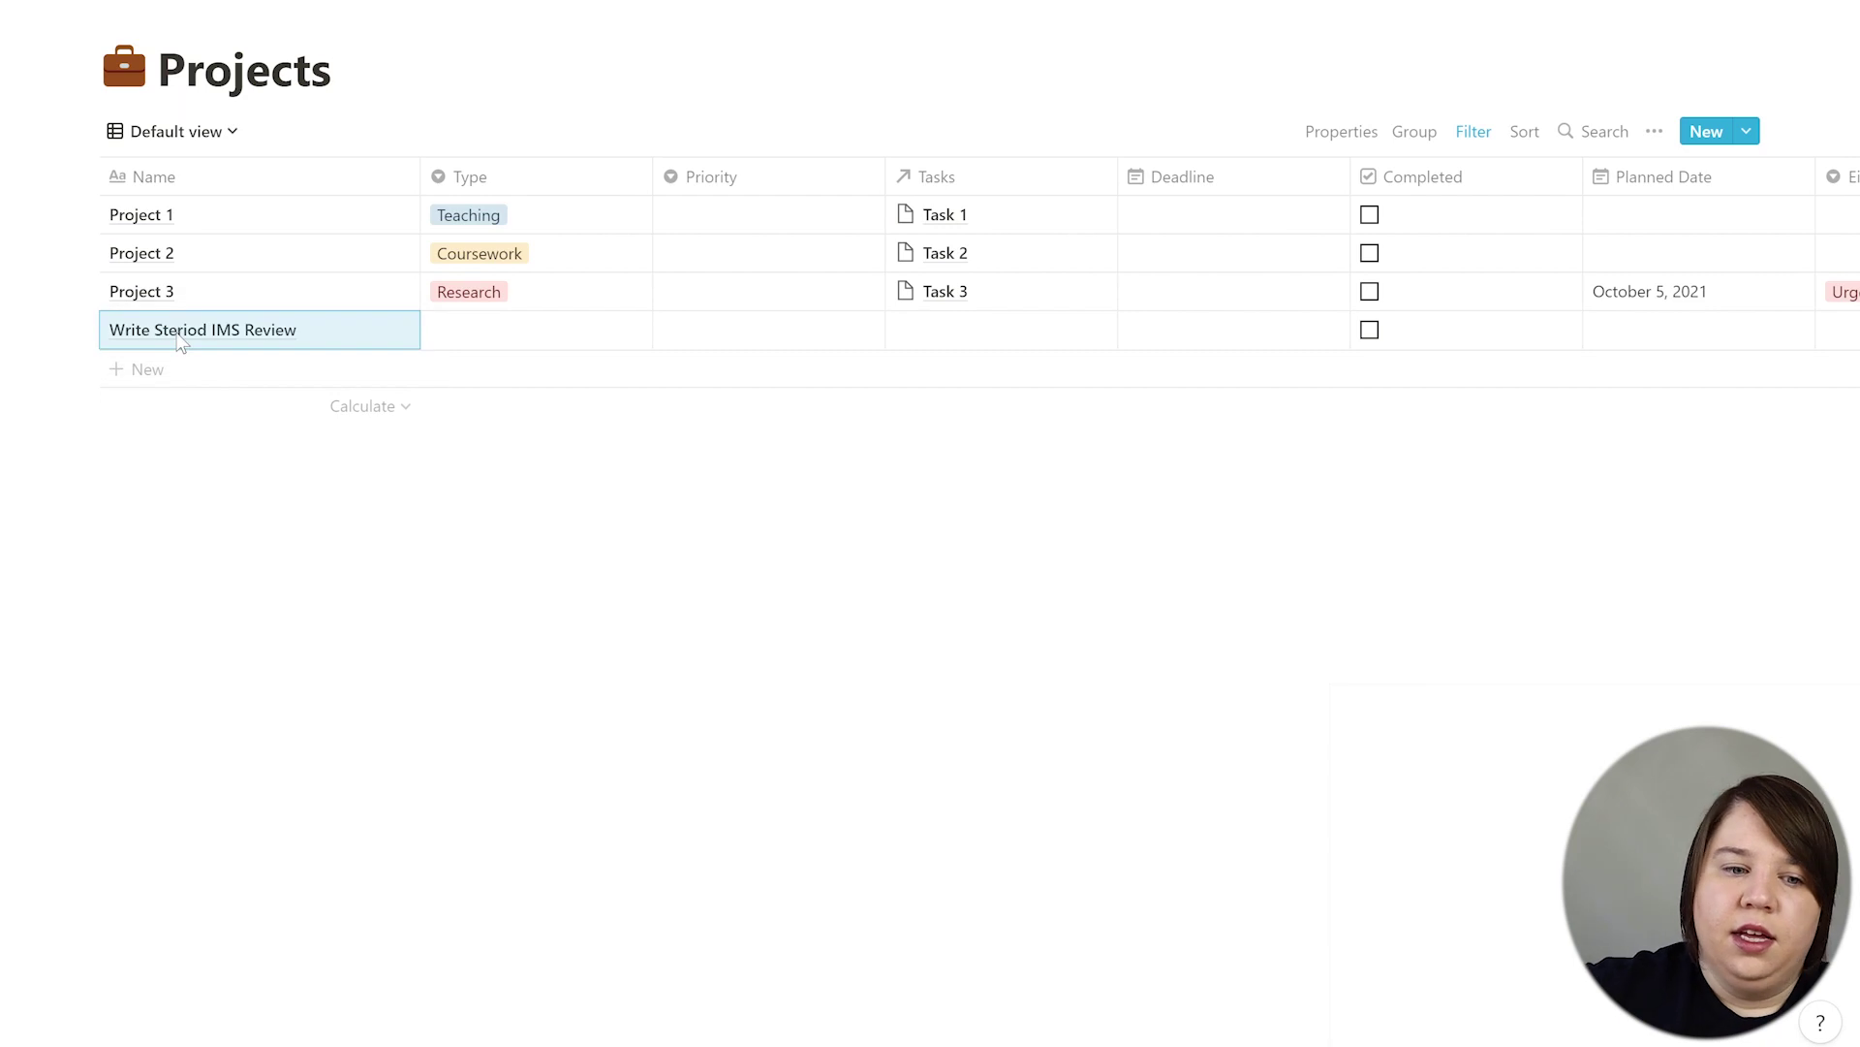
Step: Set the type of the Write Steriod IMS Review project to Research
click(485, 331)
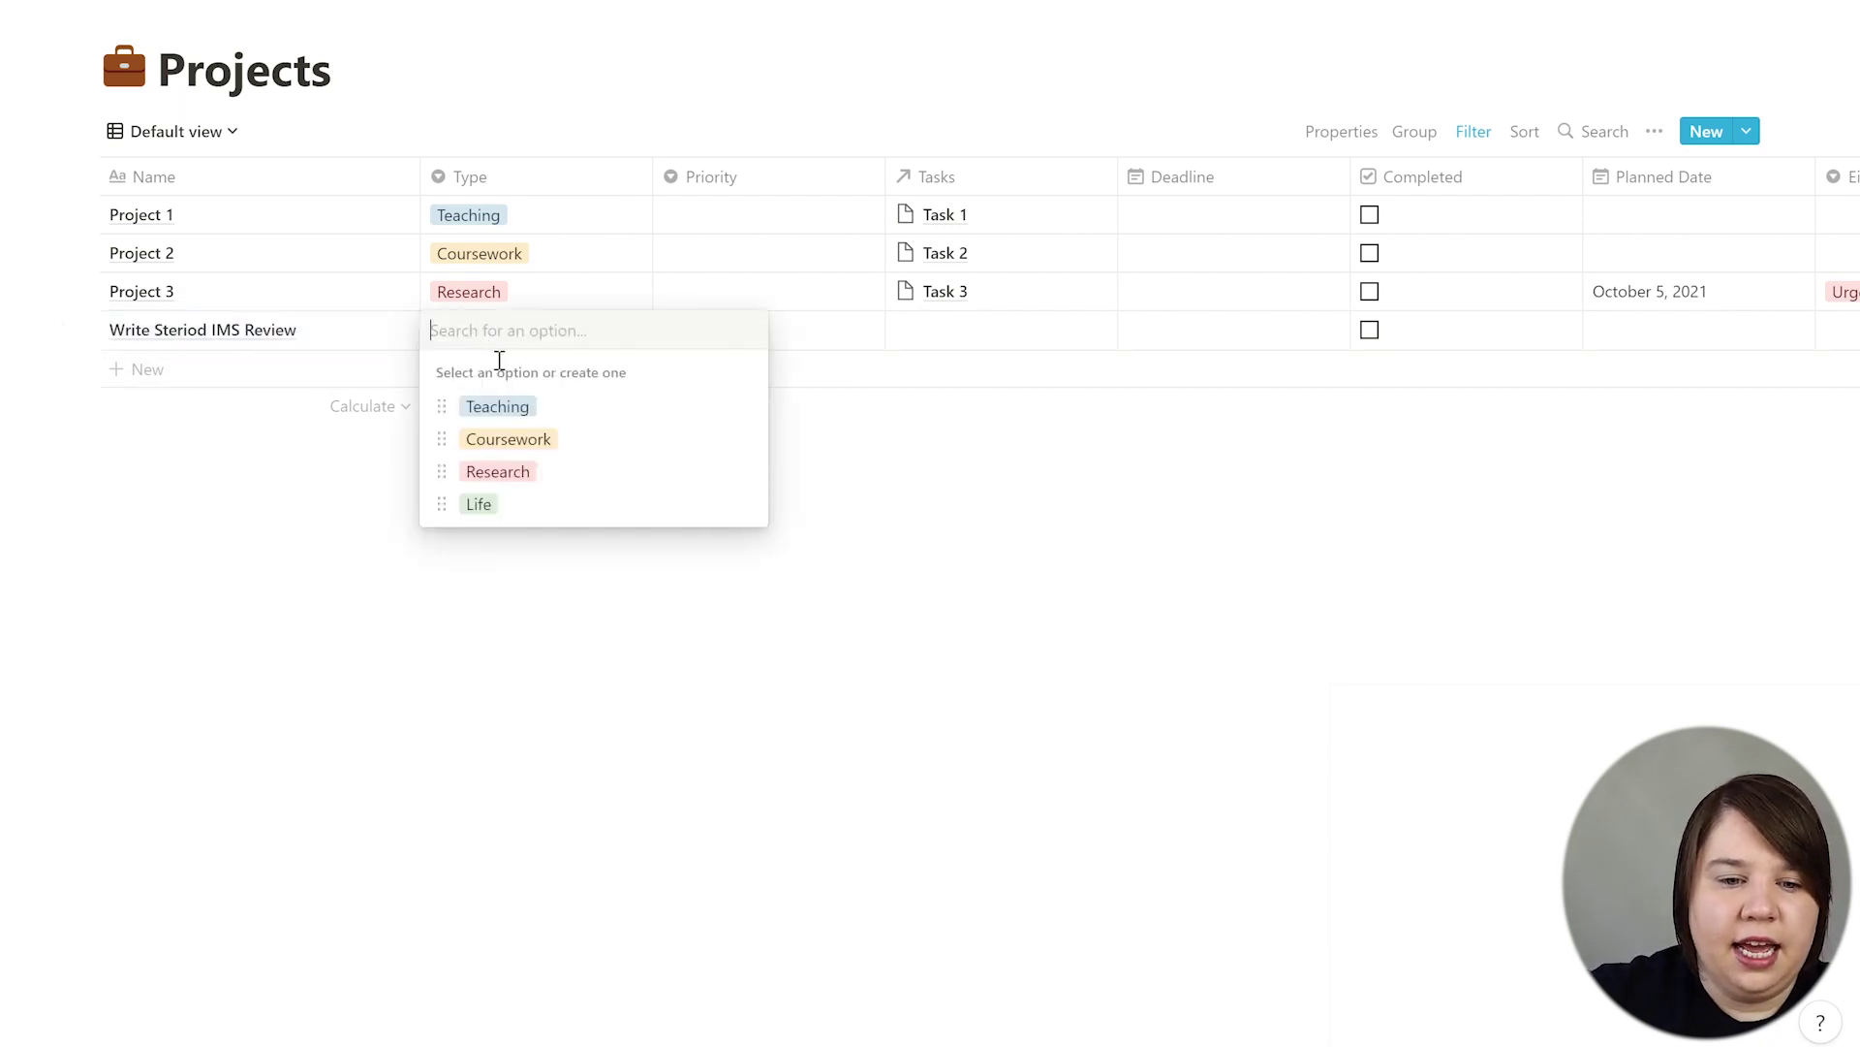
click(499, 471)
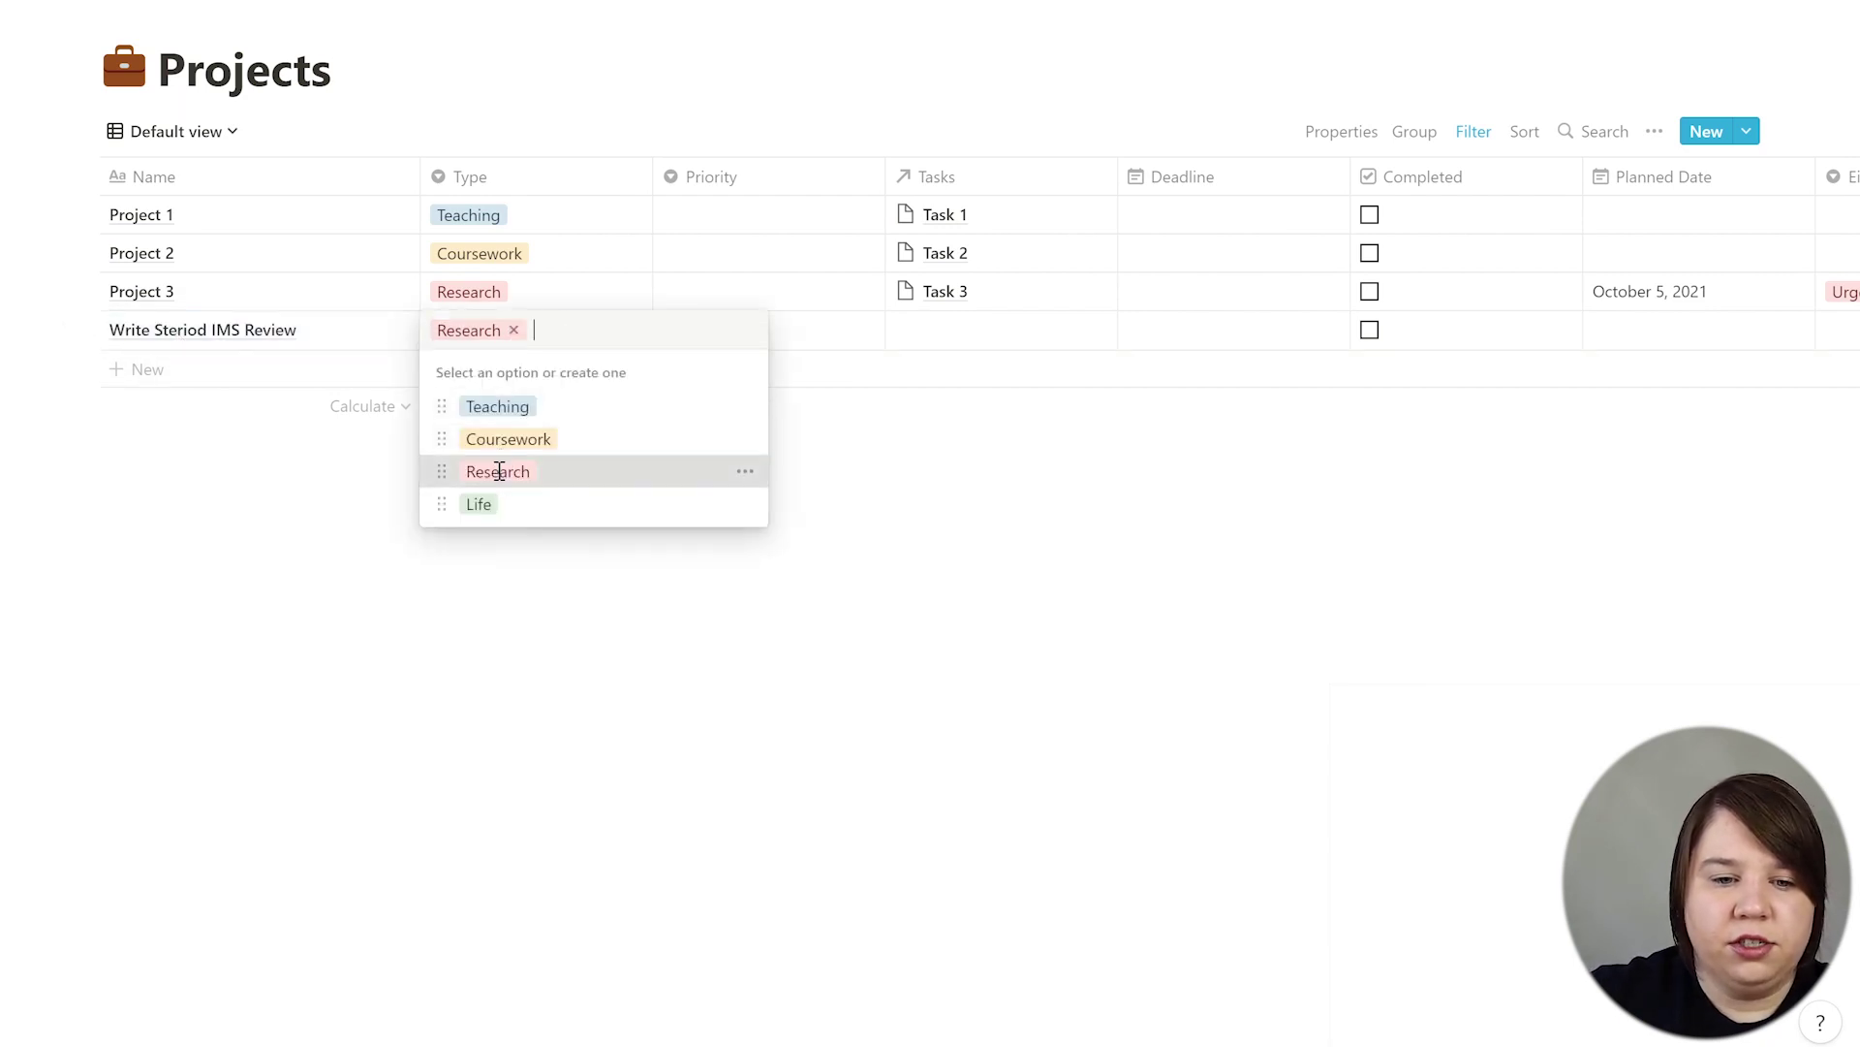
click(960, 401)
click(865, 648)
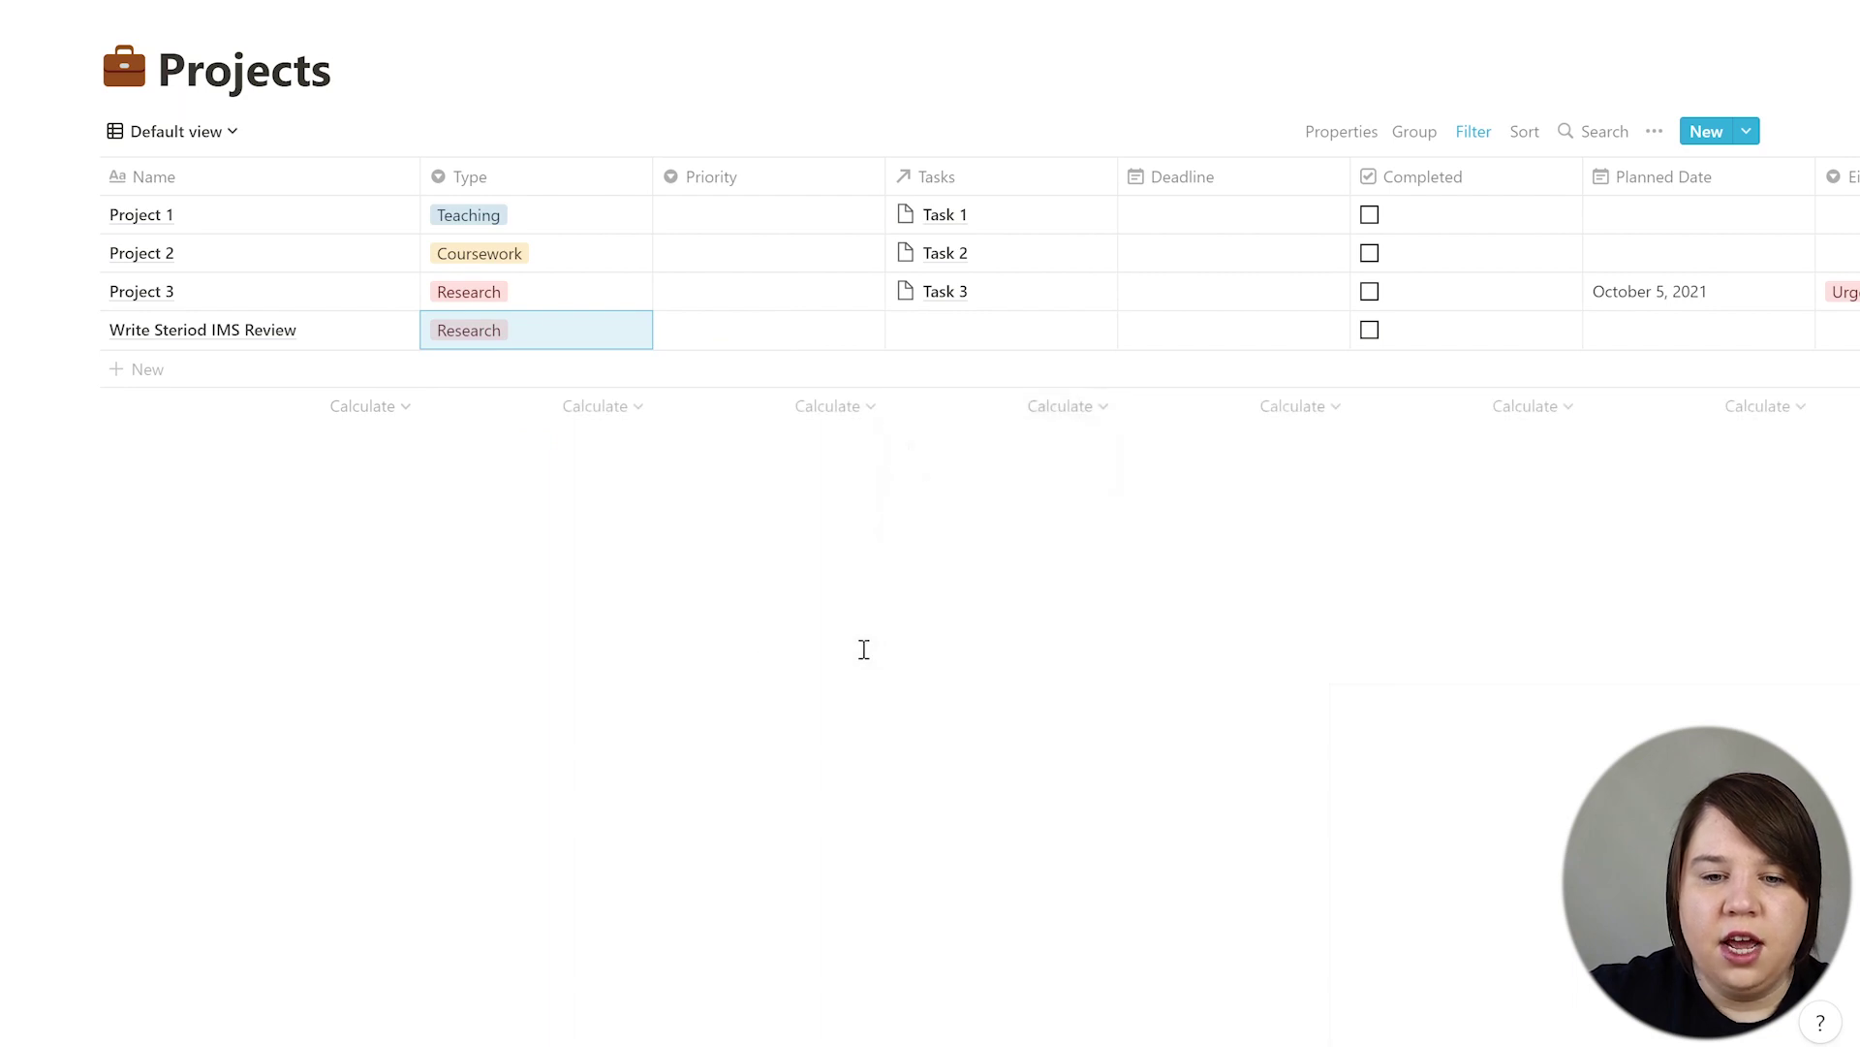
click(789, 556)
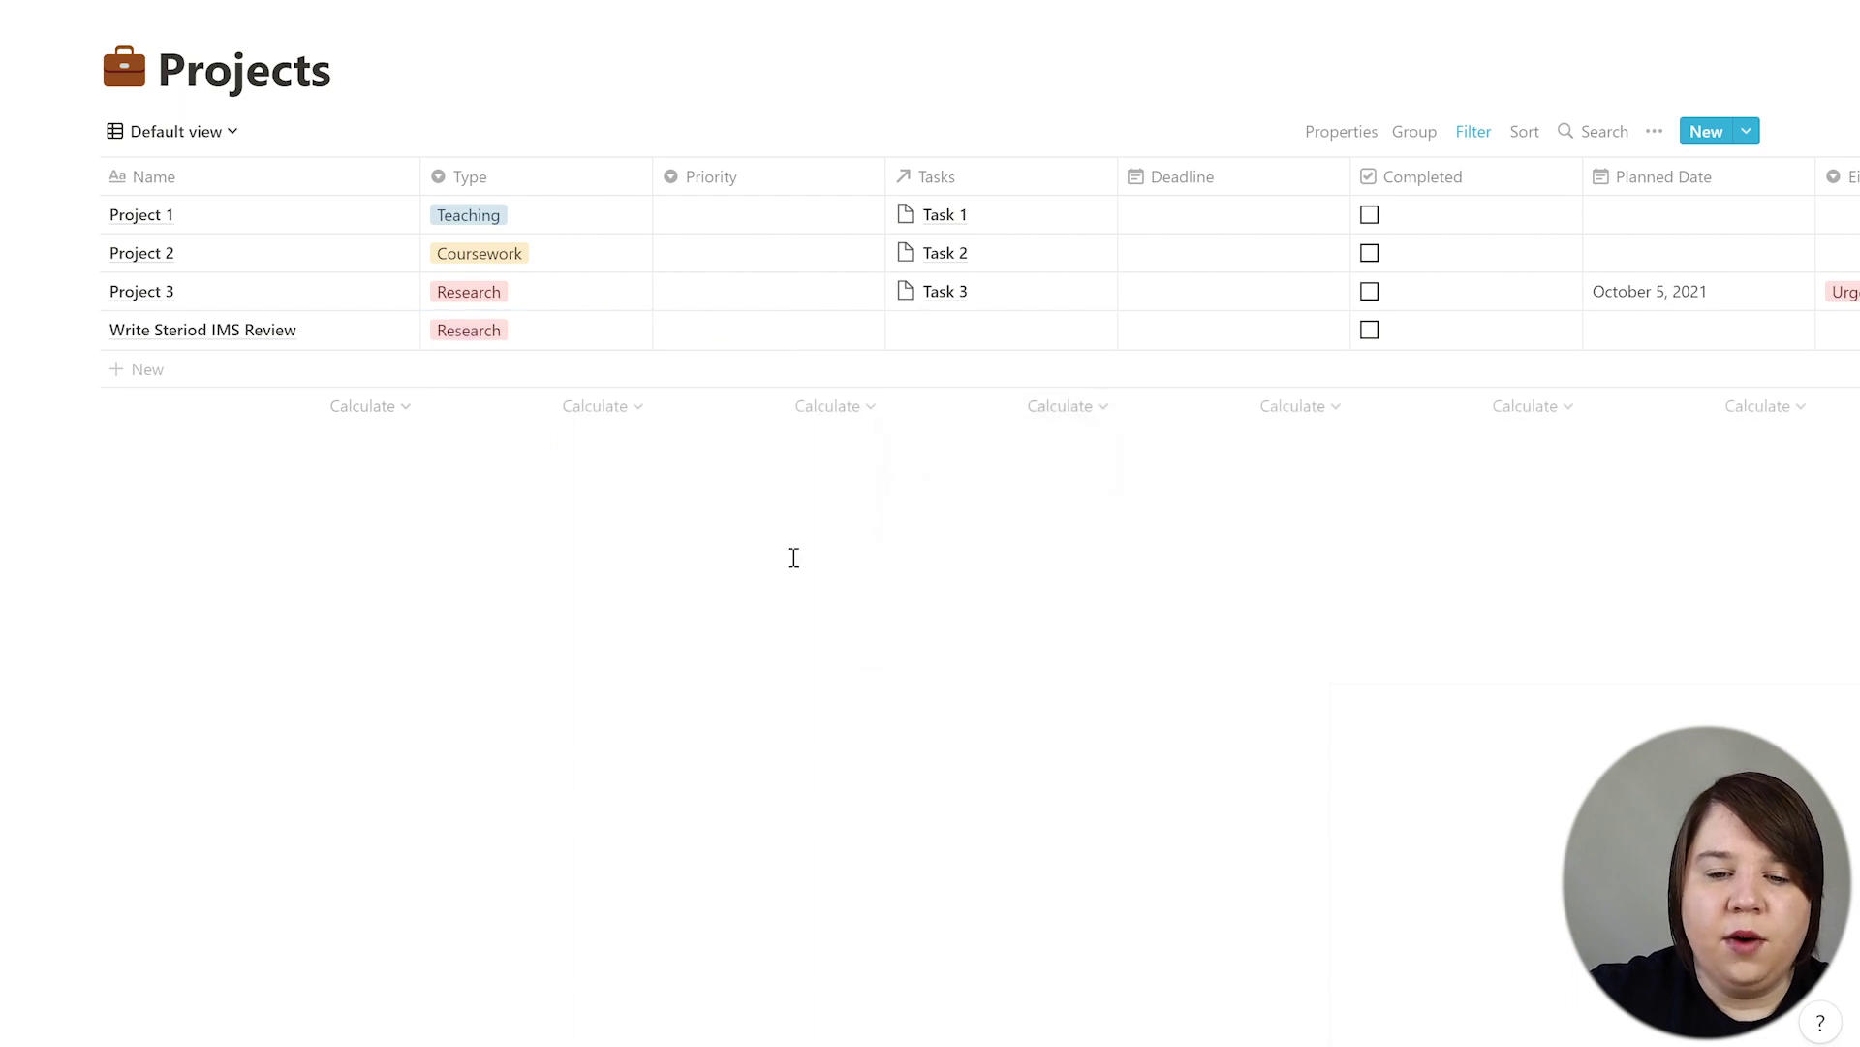
Step: Create a task named "Gather Literature" in the Task List, linked to the Write Steriod IMS Review project
click(960, 336)
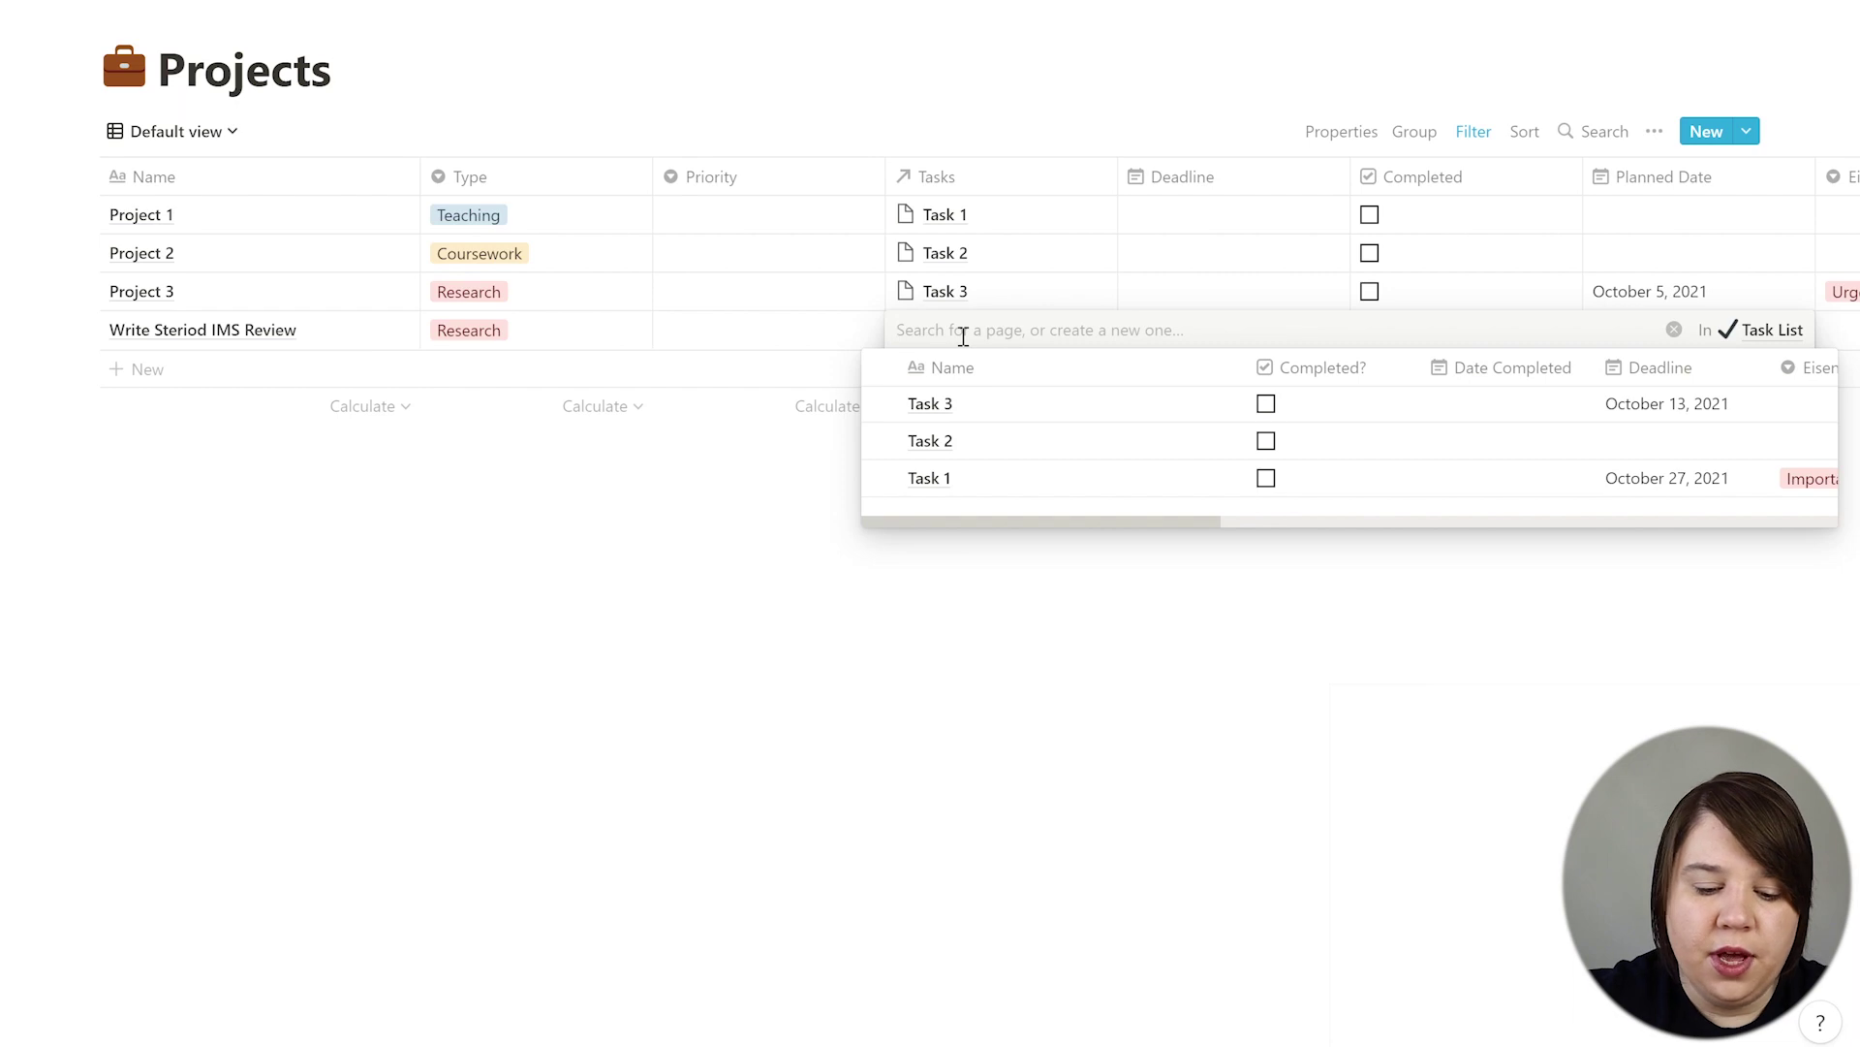
text(Gather )
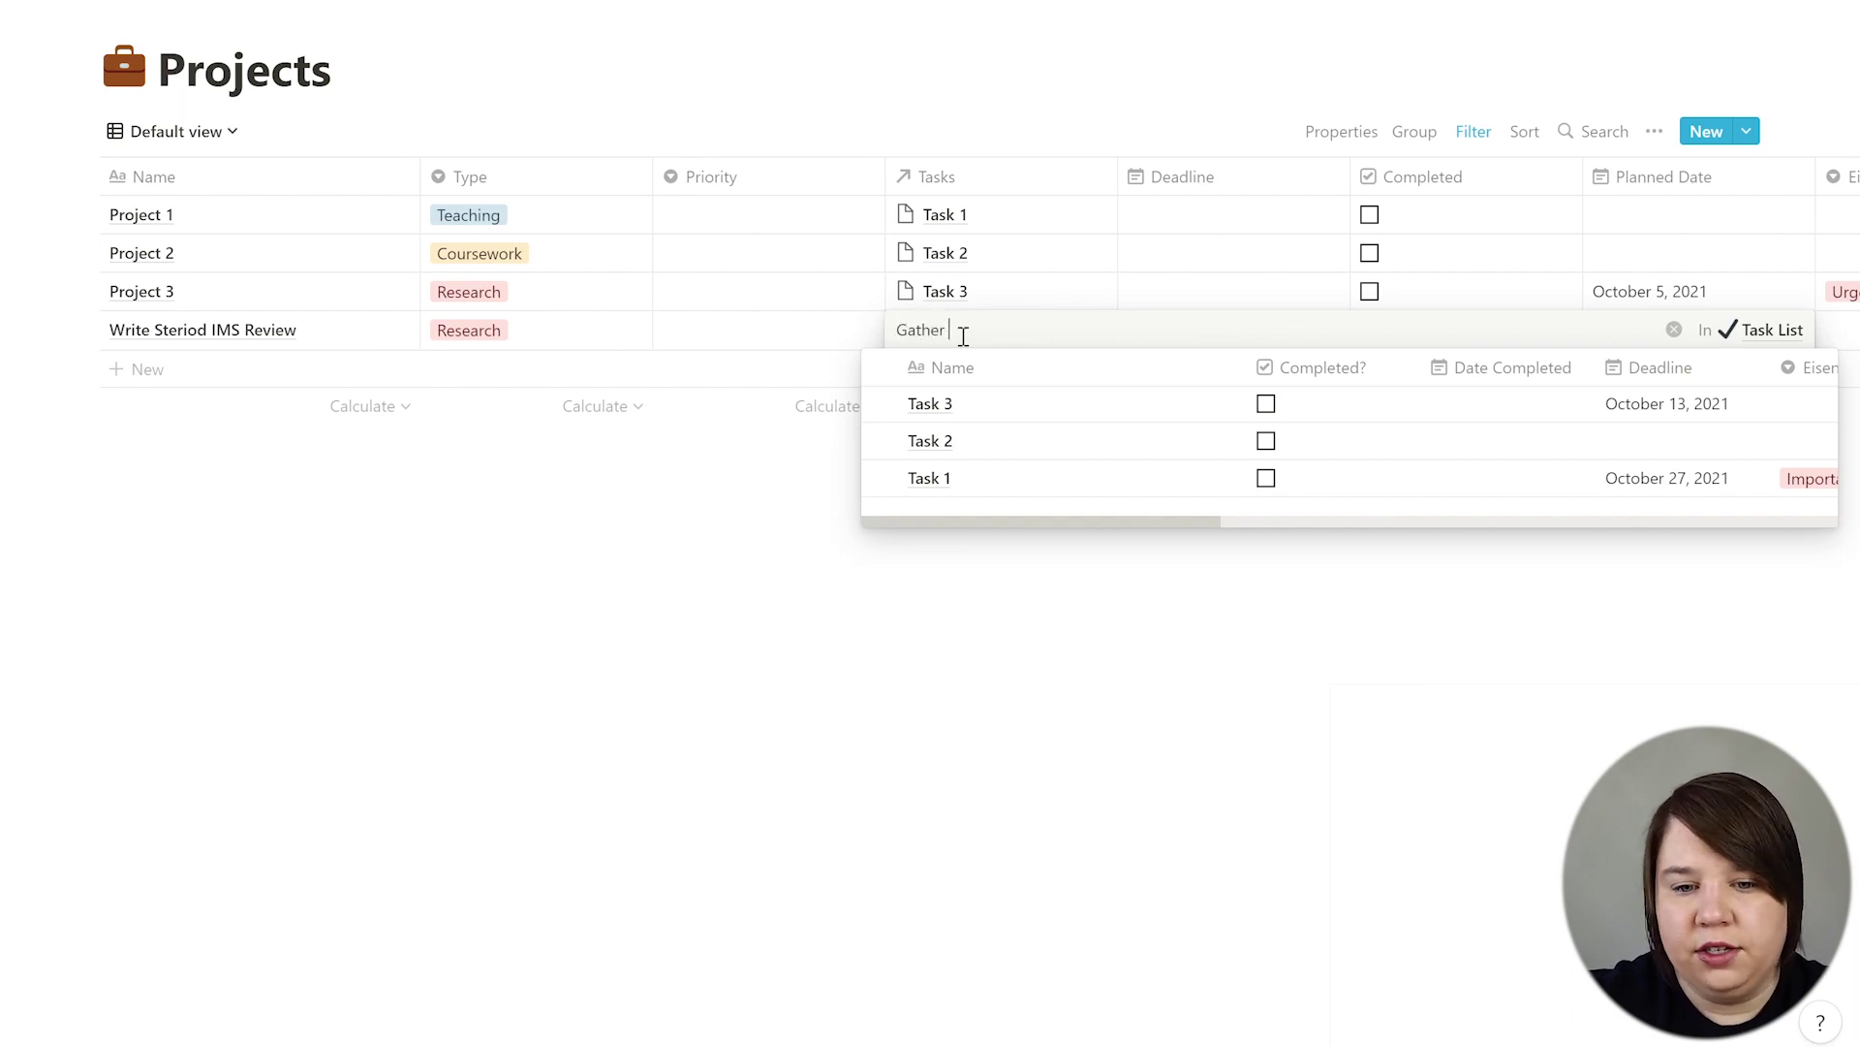
text(Literature)
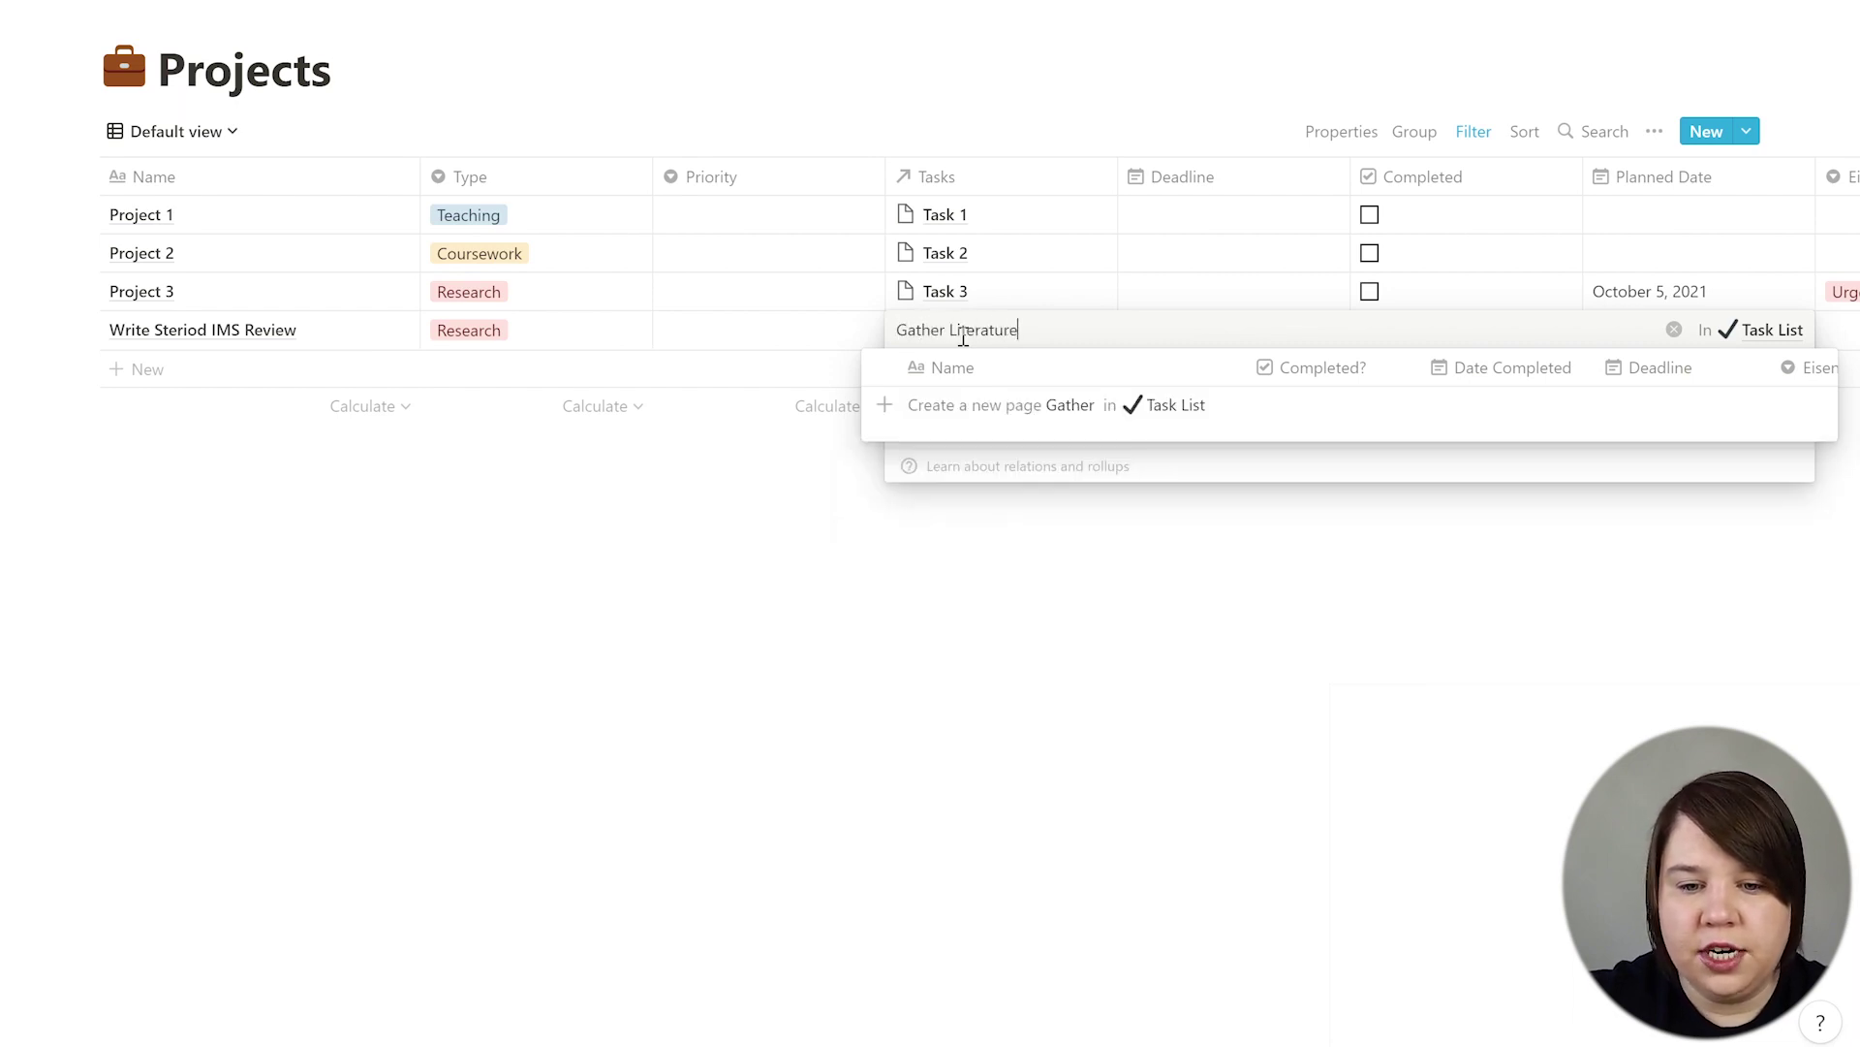
click(925, 404)
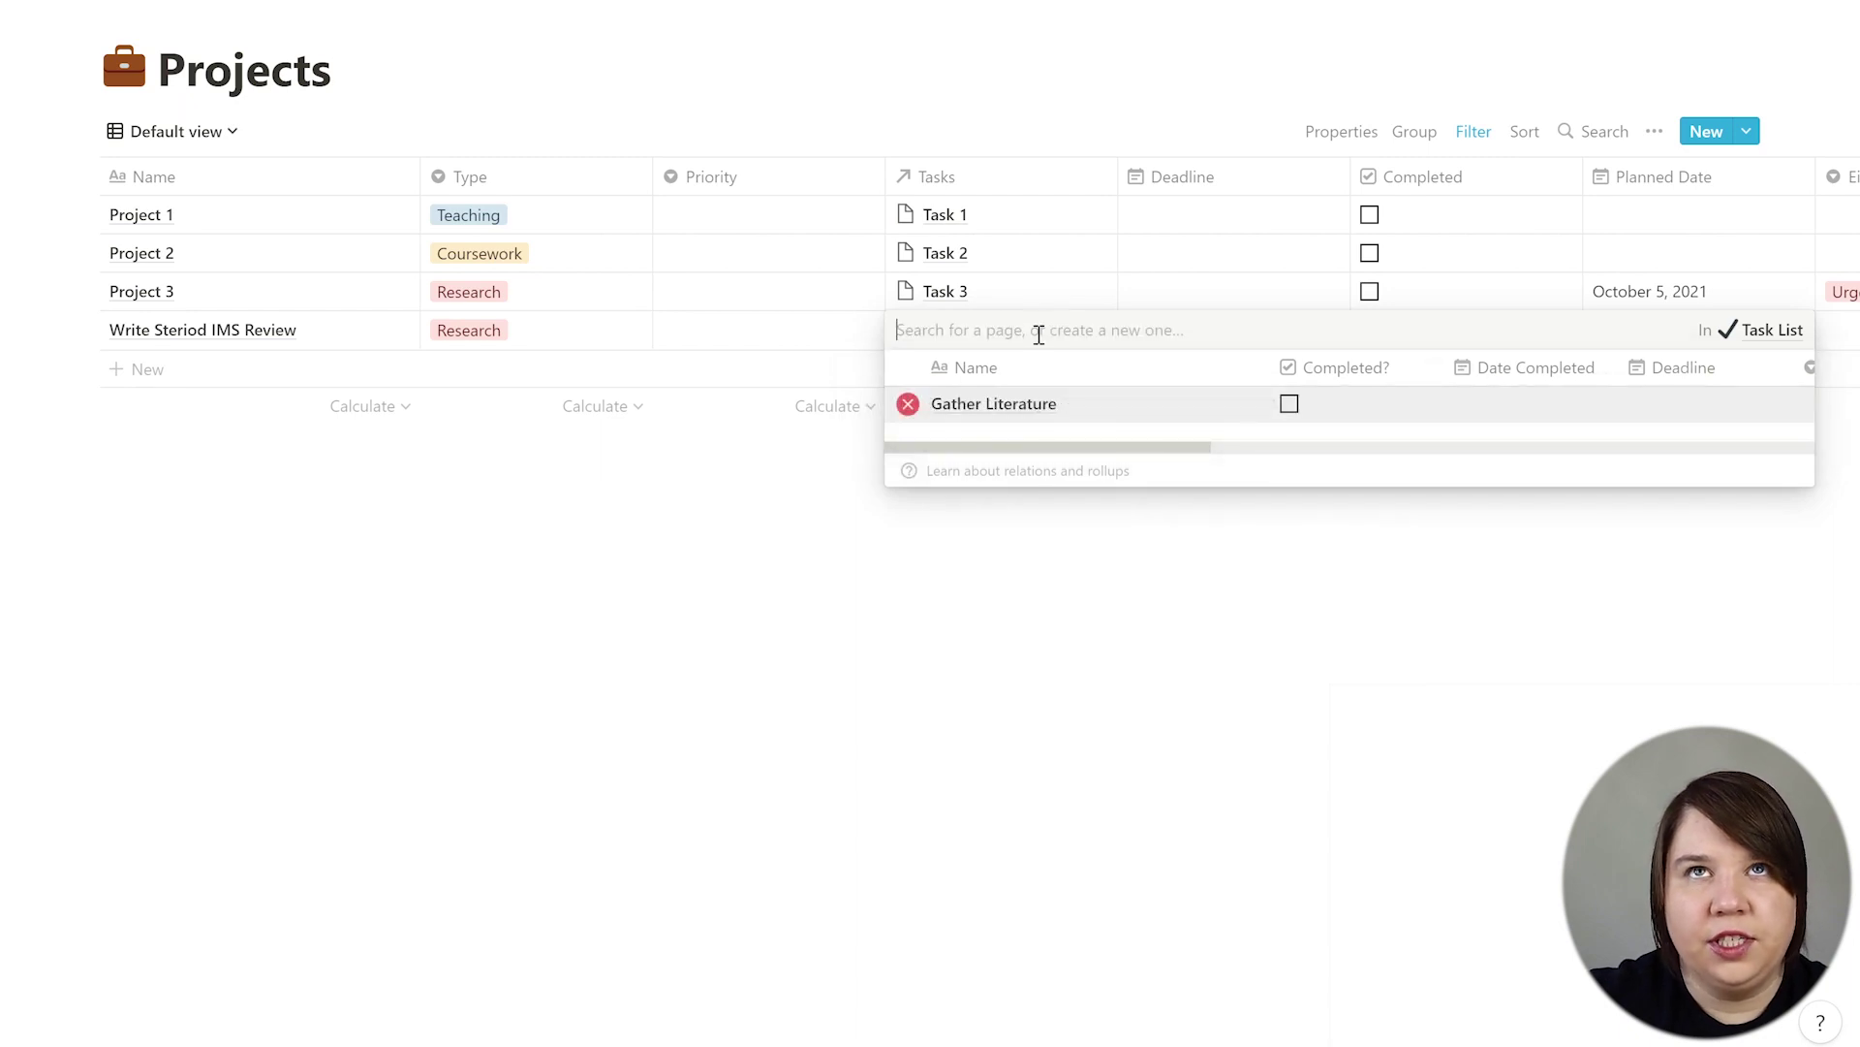
Step: Create a task named "Outline My Review" in the Task List, linked to the Write Steriod IMS Review project
text(O)
key(BackSpace)
text(Outline)
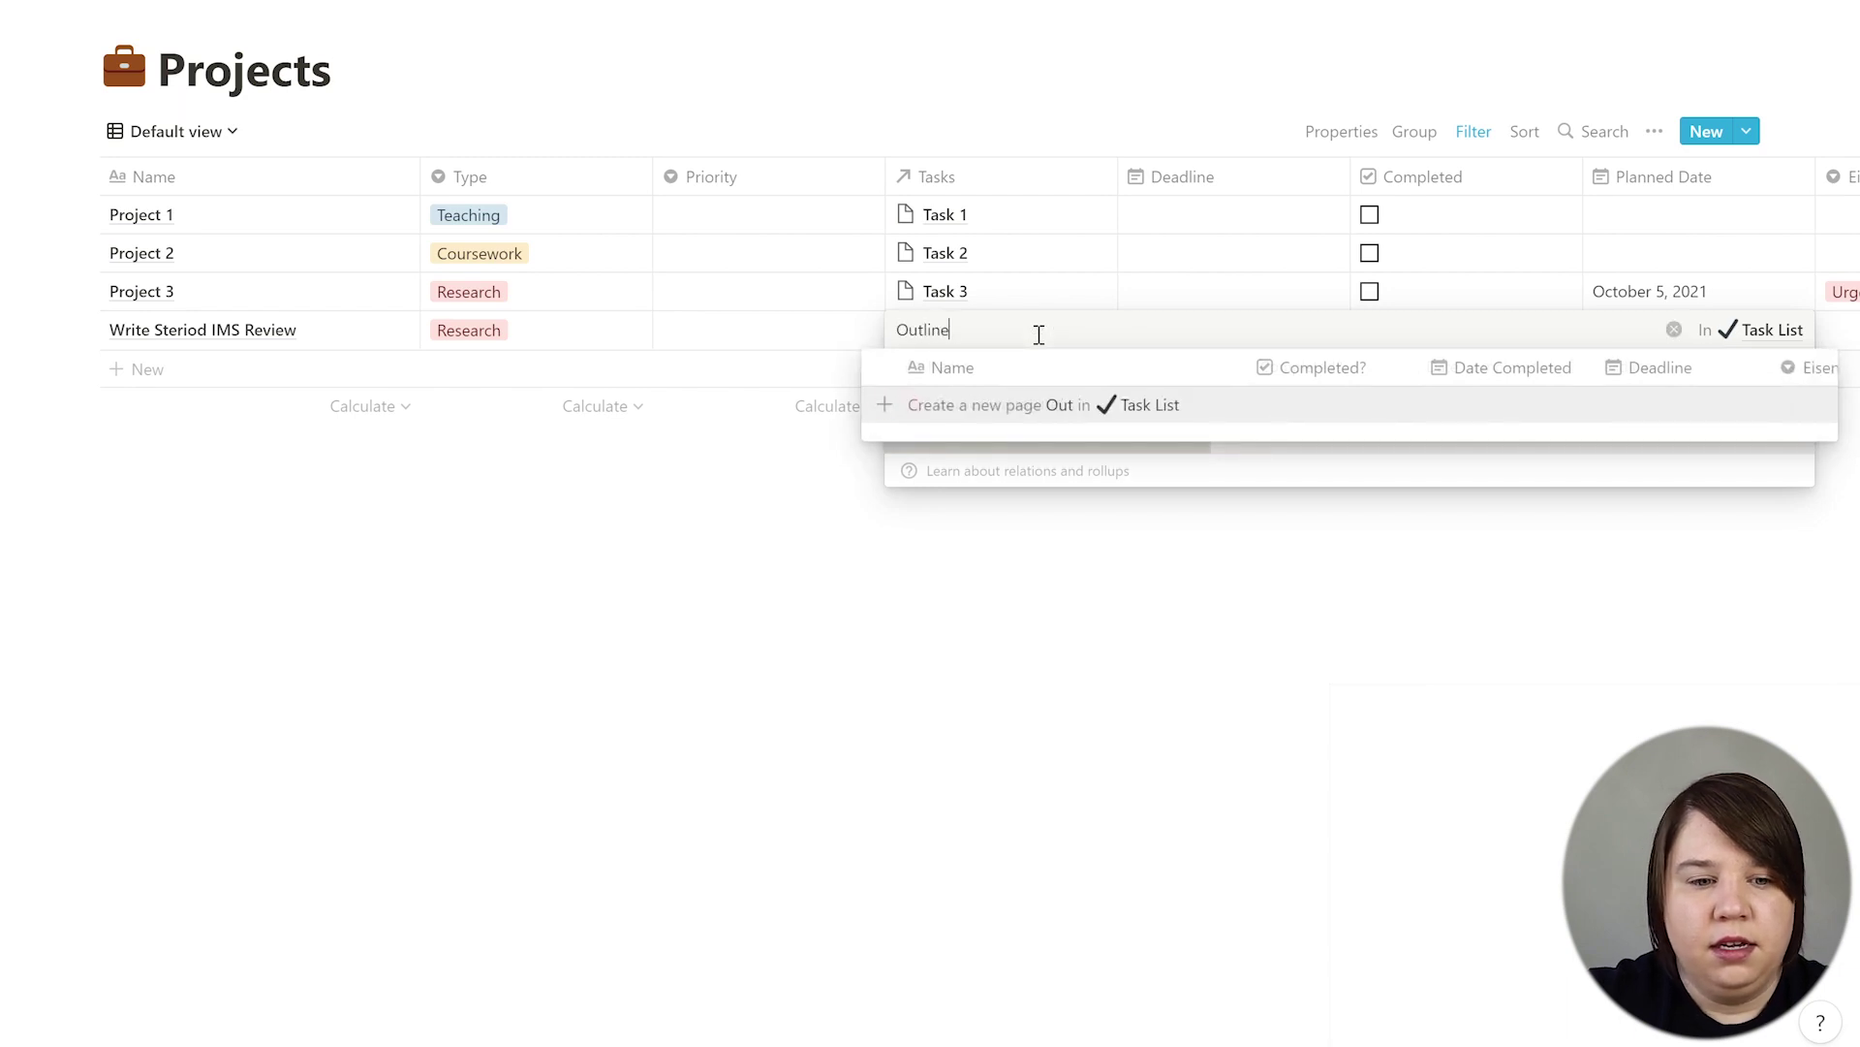
text( M)
text(v)
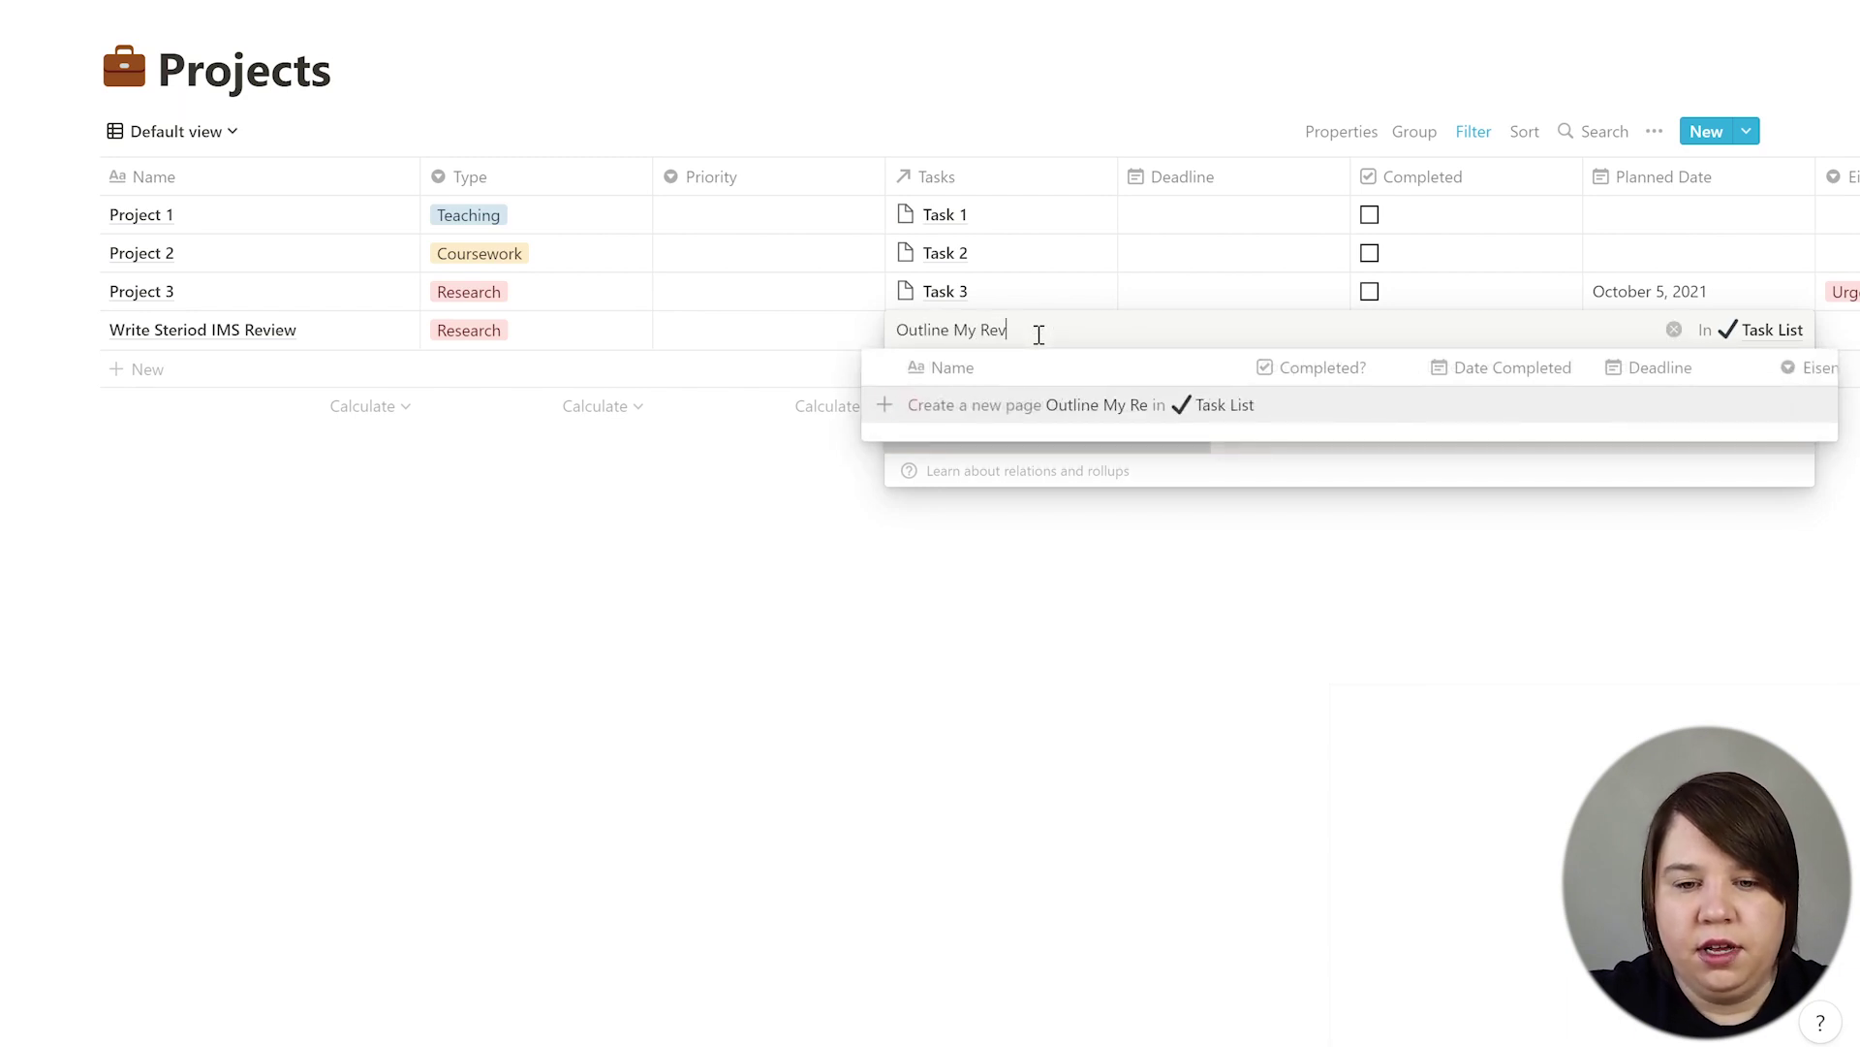
text(iew)
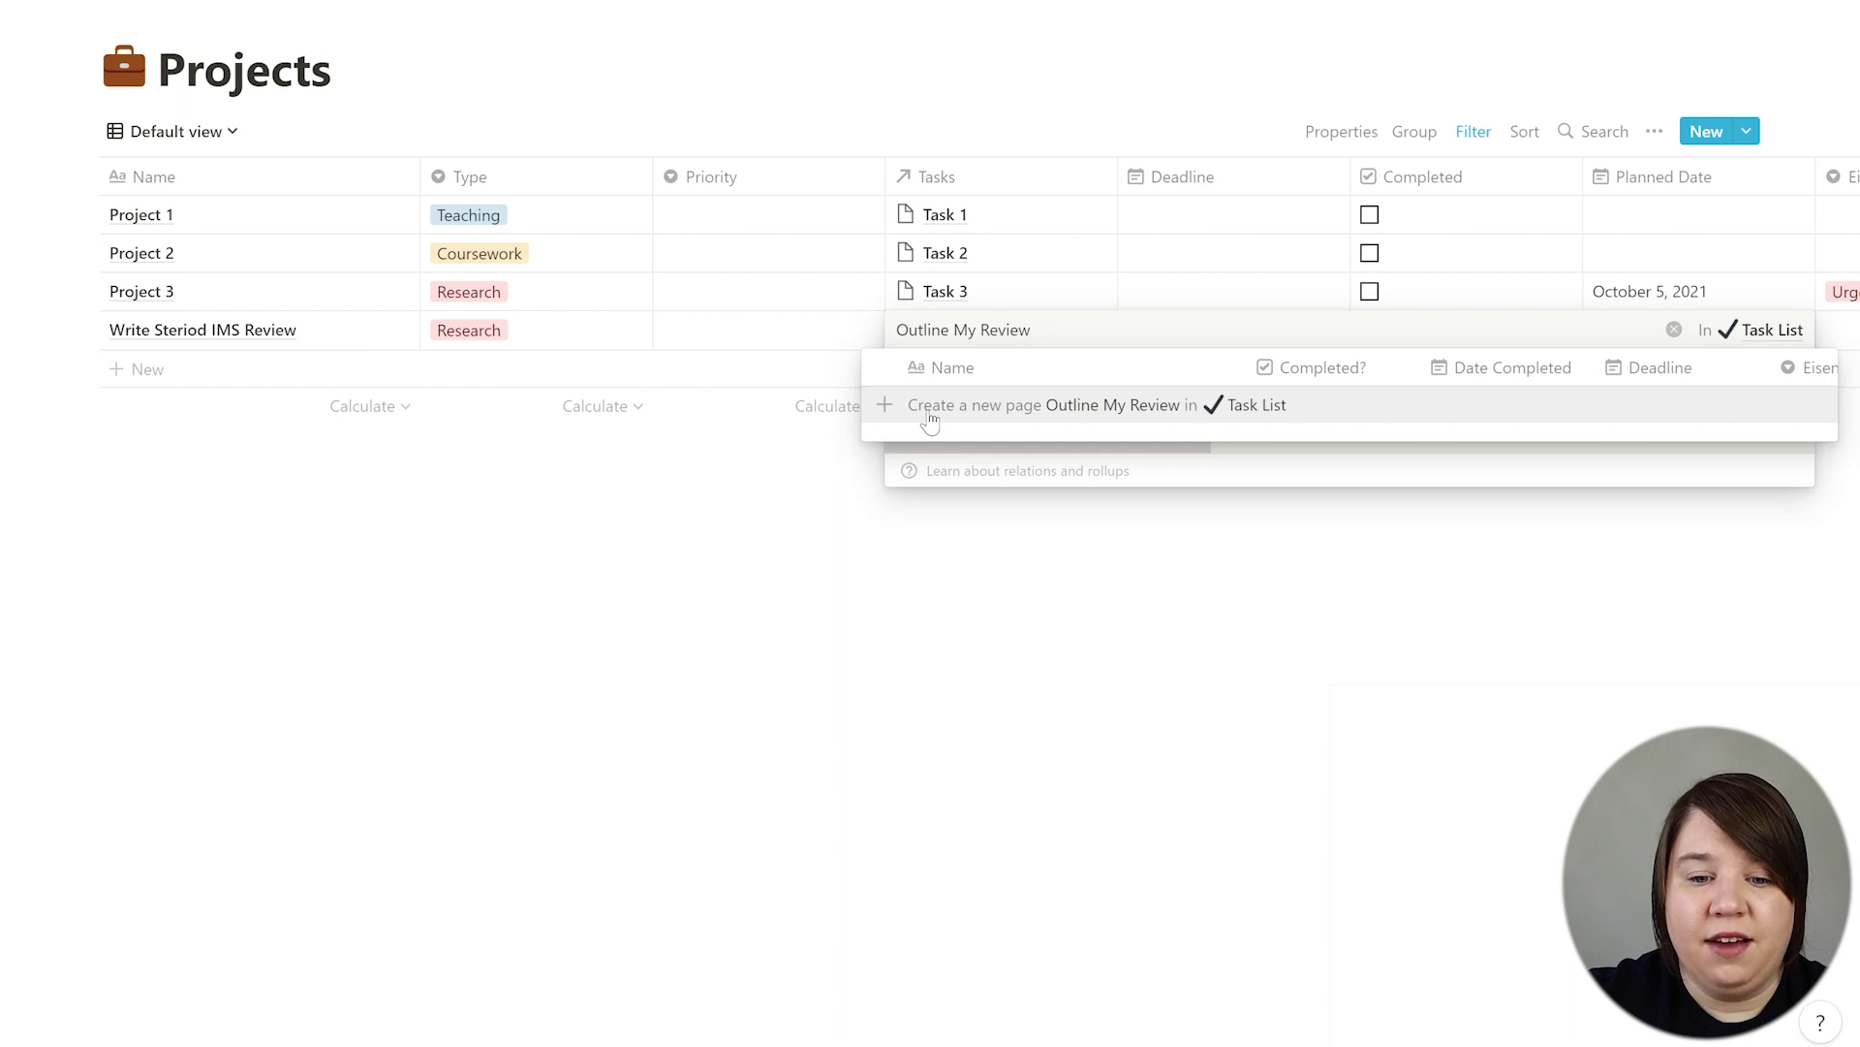
click(931, 415)
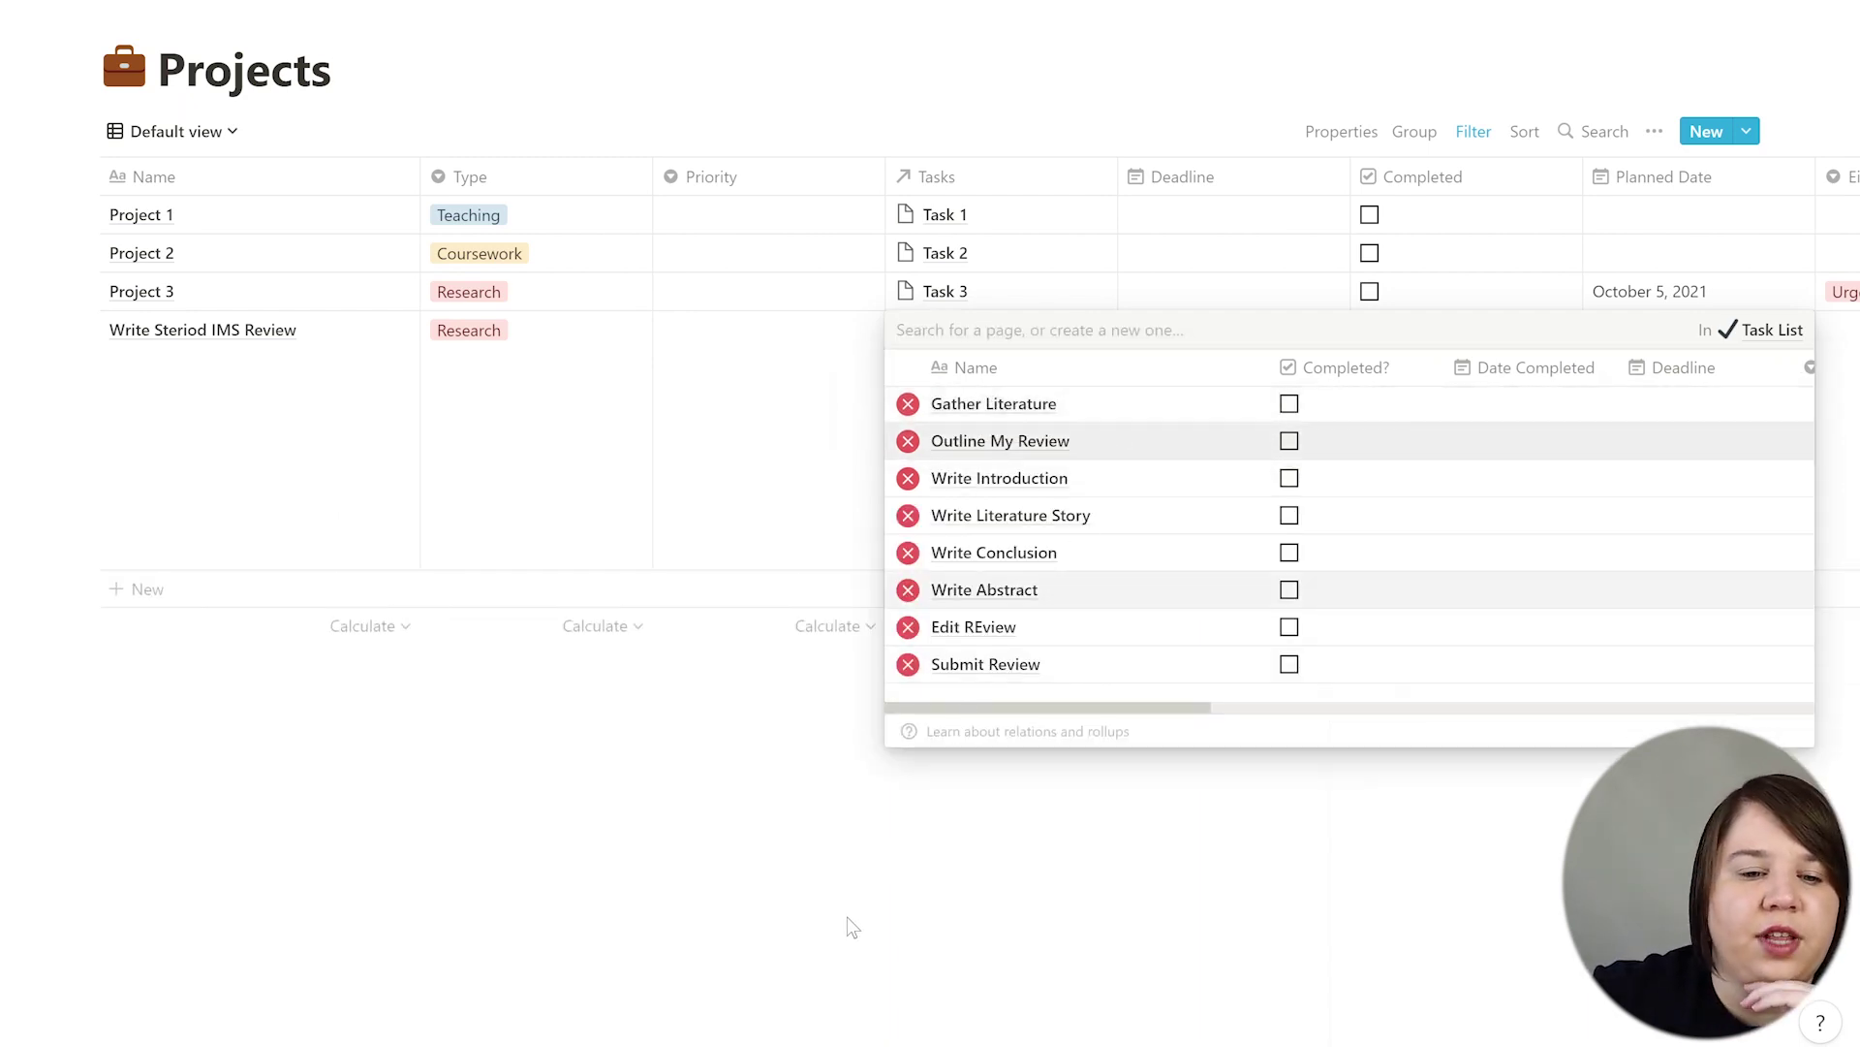
click(700, 884)
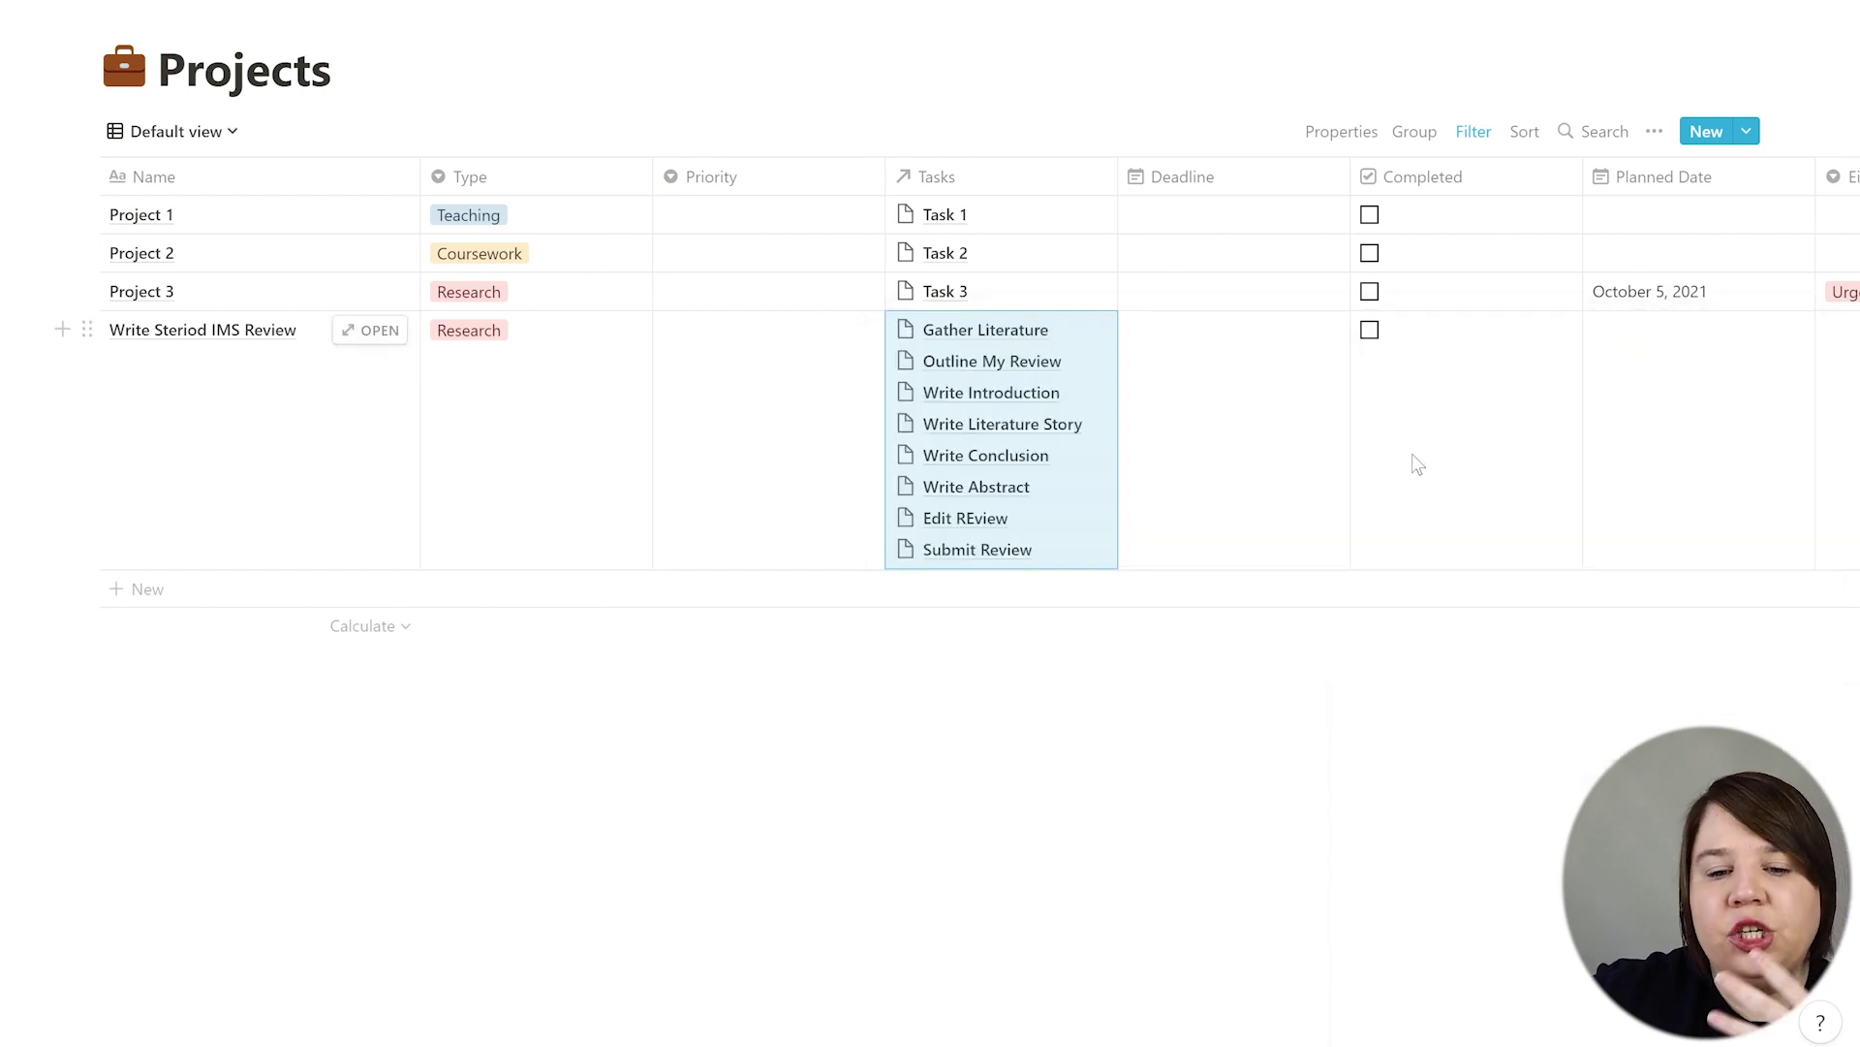
Step: Set the deadline of the Write Steriod IMS Review project to April 2, 2022
scroll(1416, 461, right, 3)
scroll(1415, 462, left, 1)
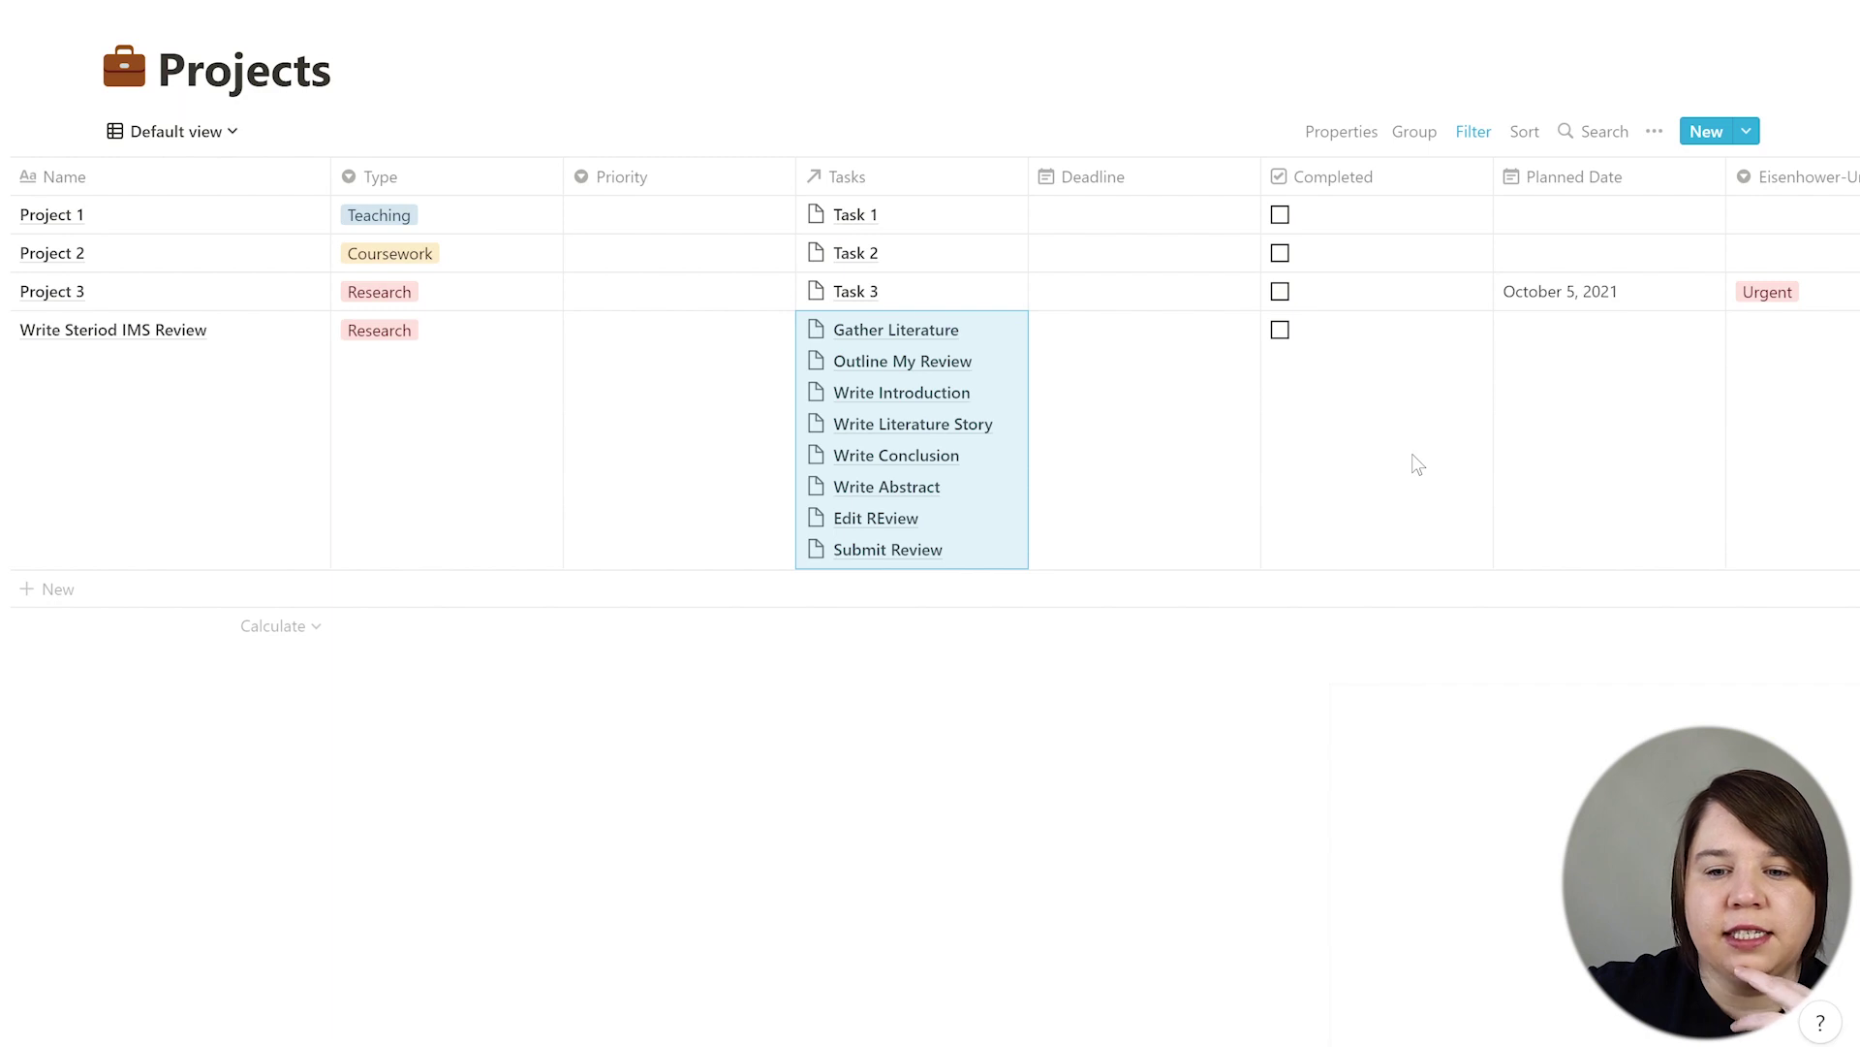
scroll(1416, 462, right, 8)
scroll(1416, 463, right, 2)
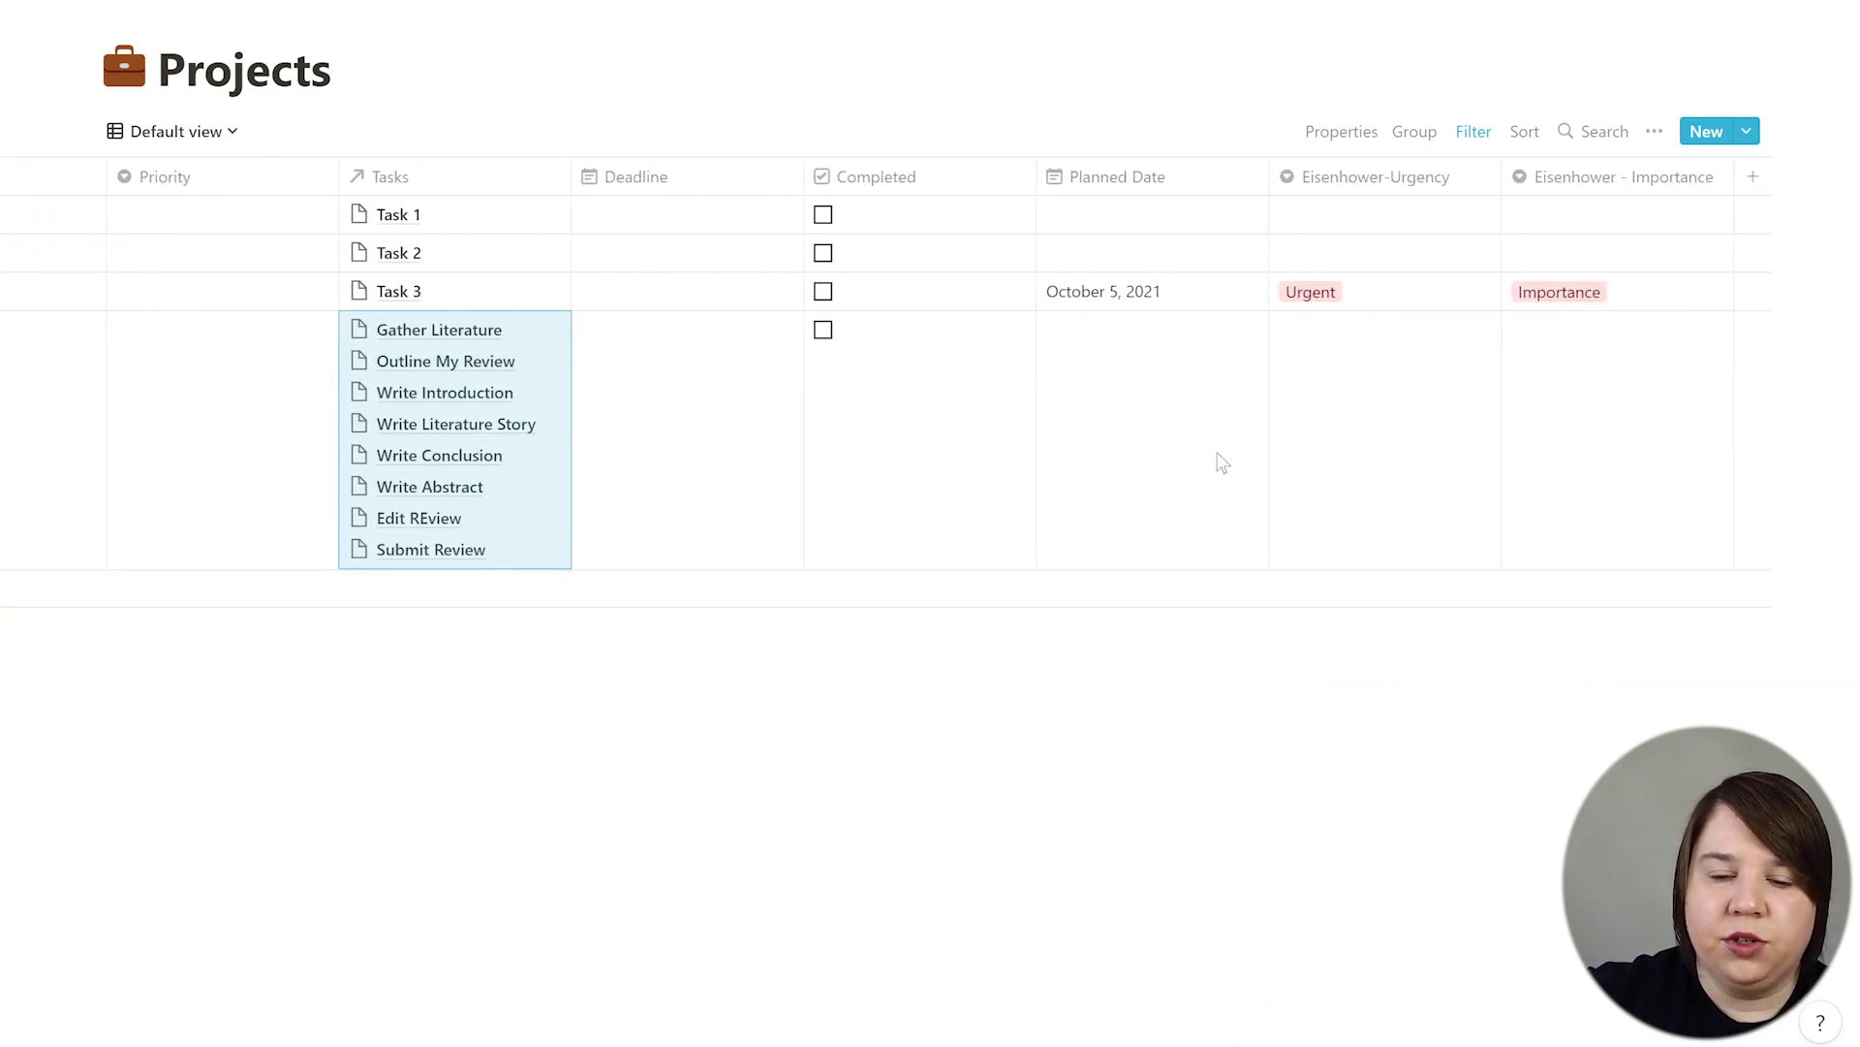
click(660, 460)
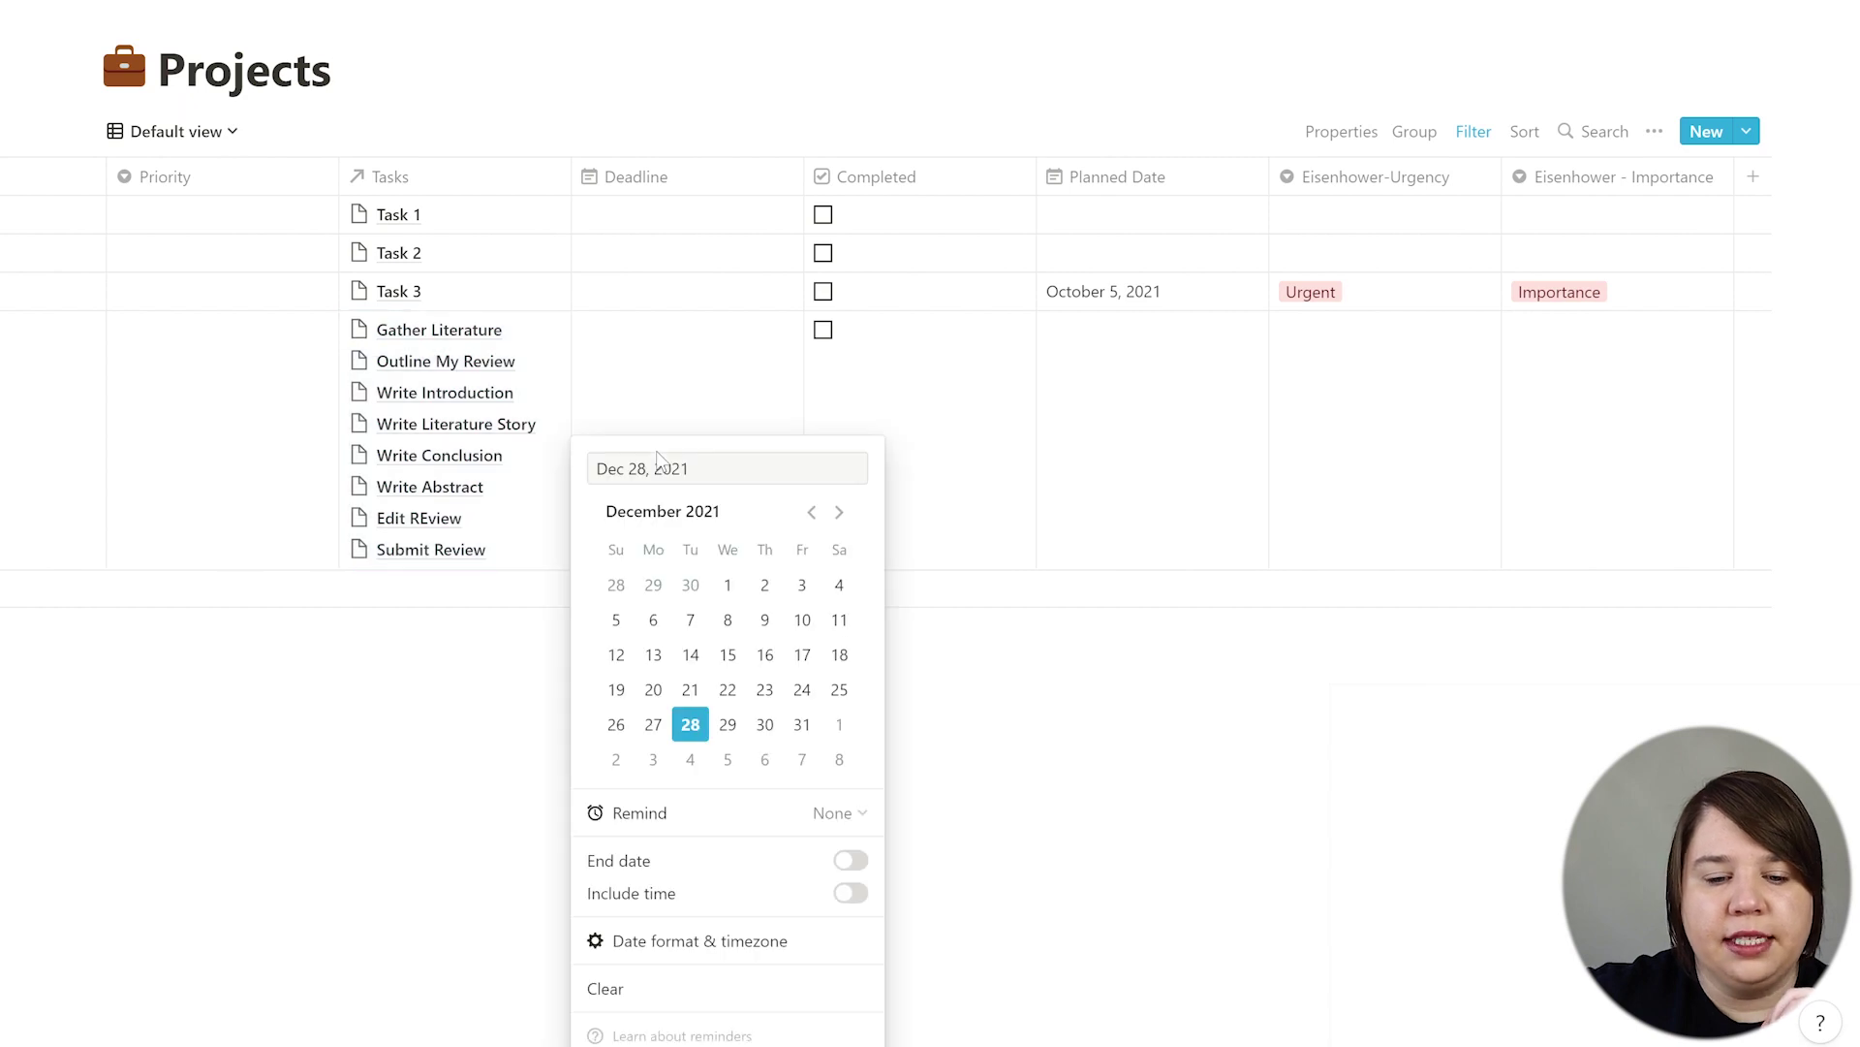
click(839, 512)
click(839, 512)
click(840, 511)
click(839, 512)
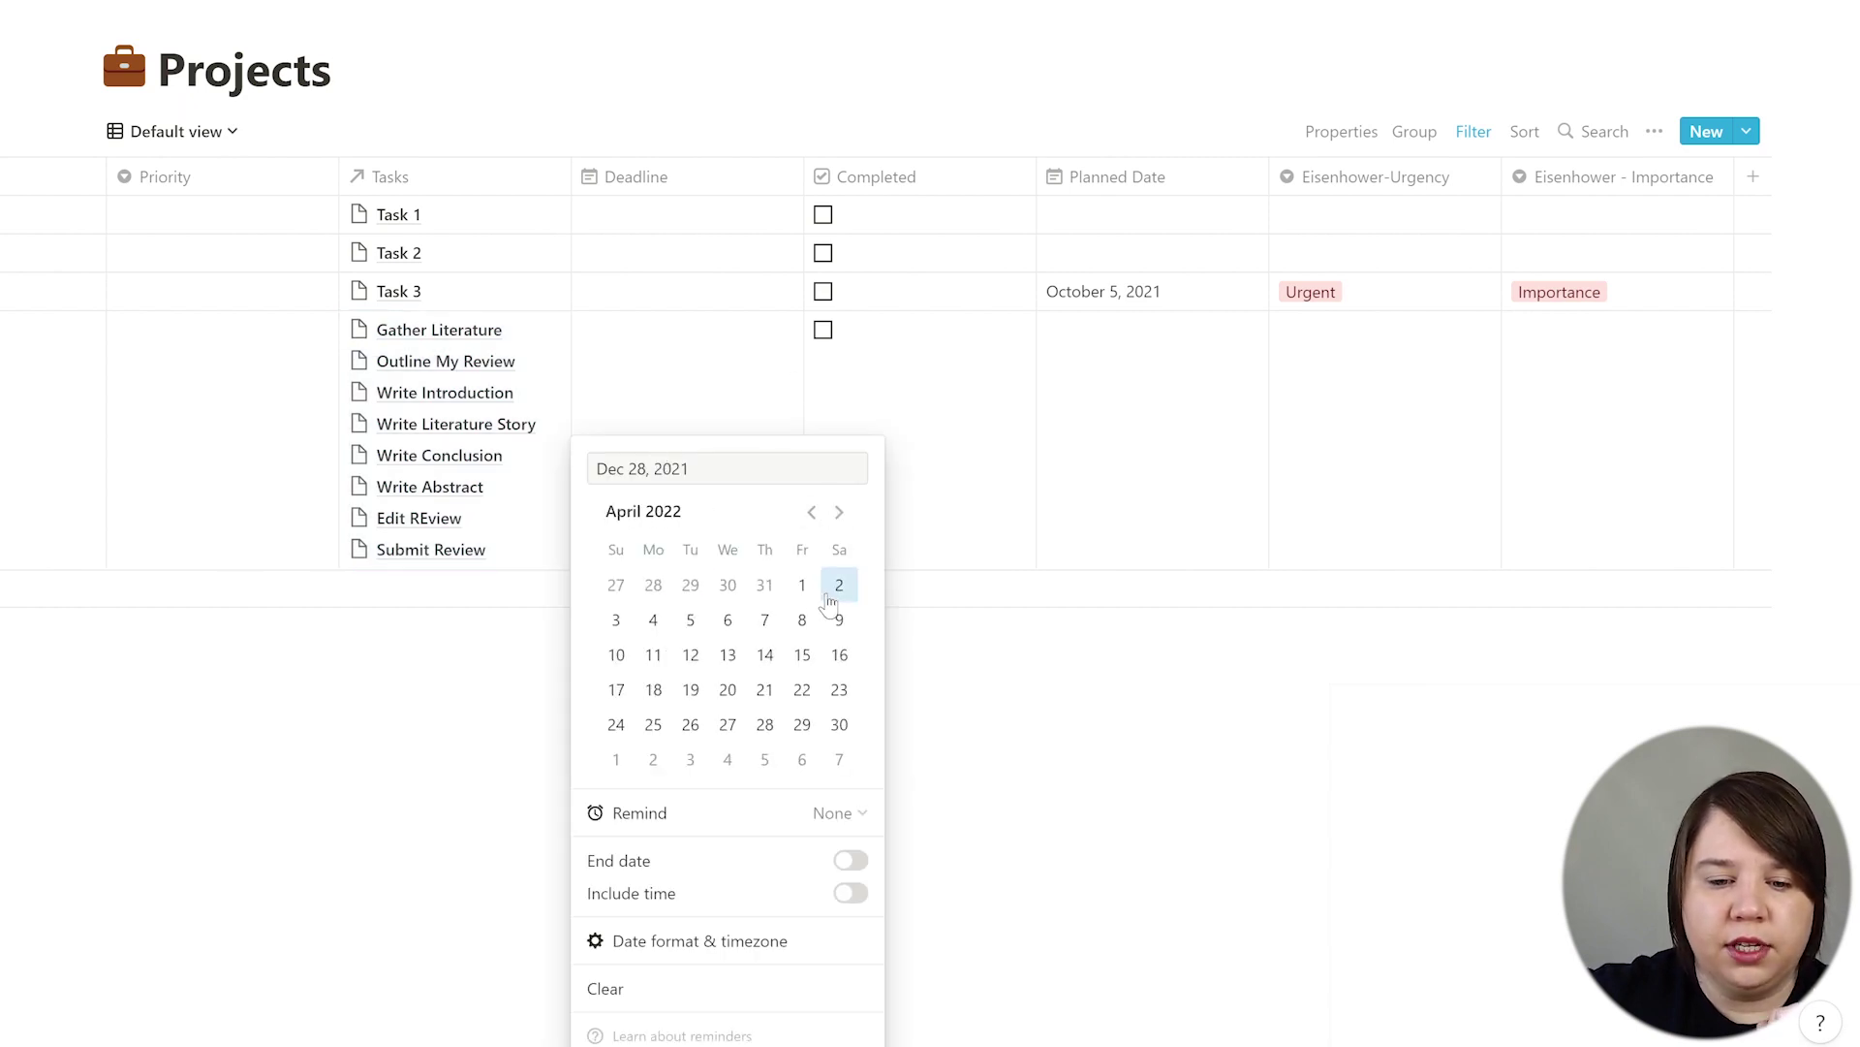
click(835, 591)
click(1143, 703)
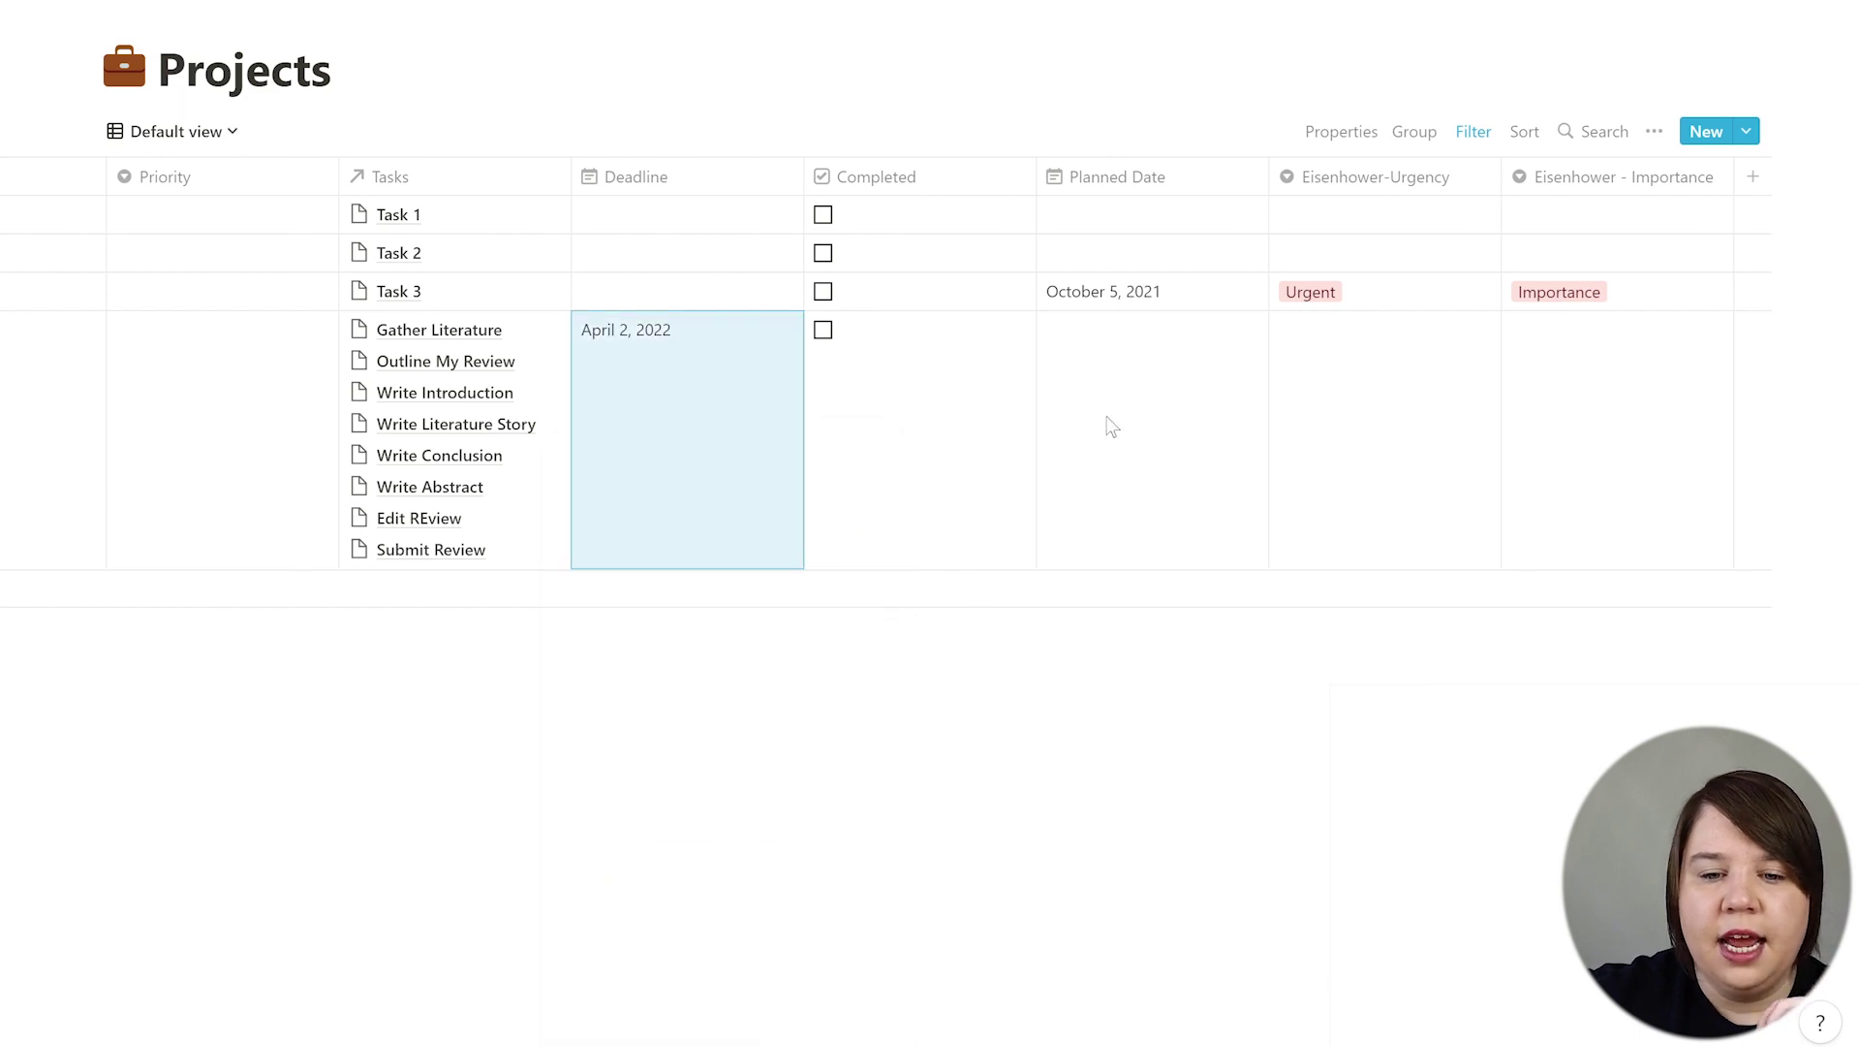
Step: Set the planned date of the Write Steriod IMS Review project to March 27, 2022
click(1115, 429)
click(1305, 513)
click(1305, 514)
click(1305, 513)
click(1306, 513)
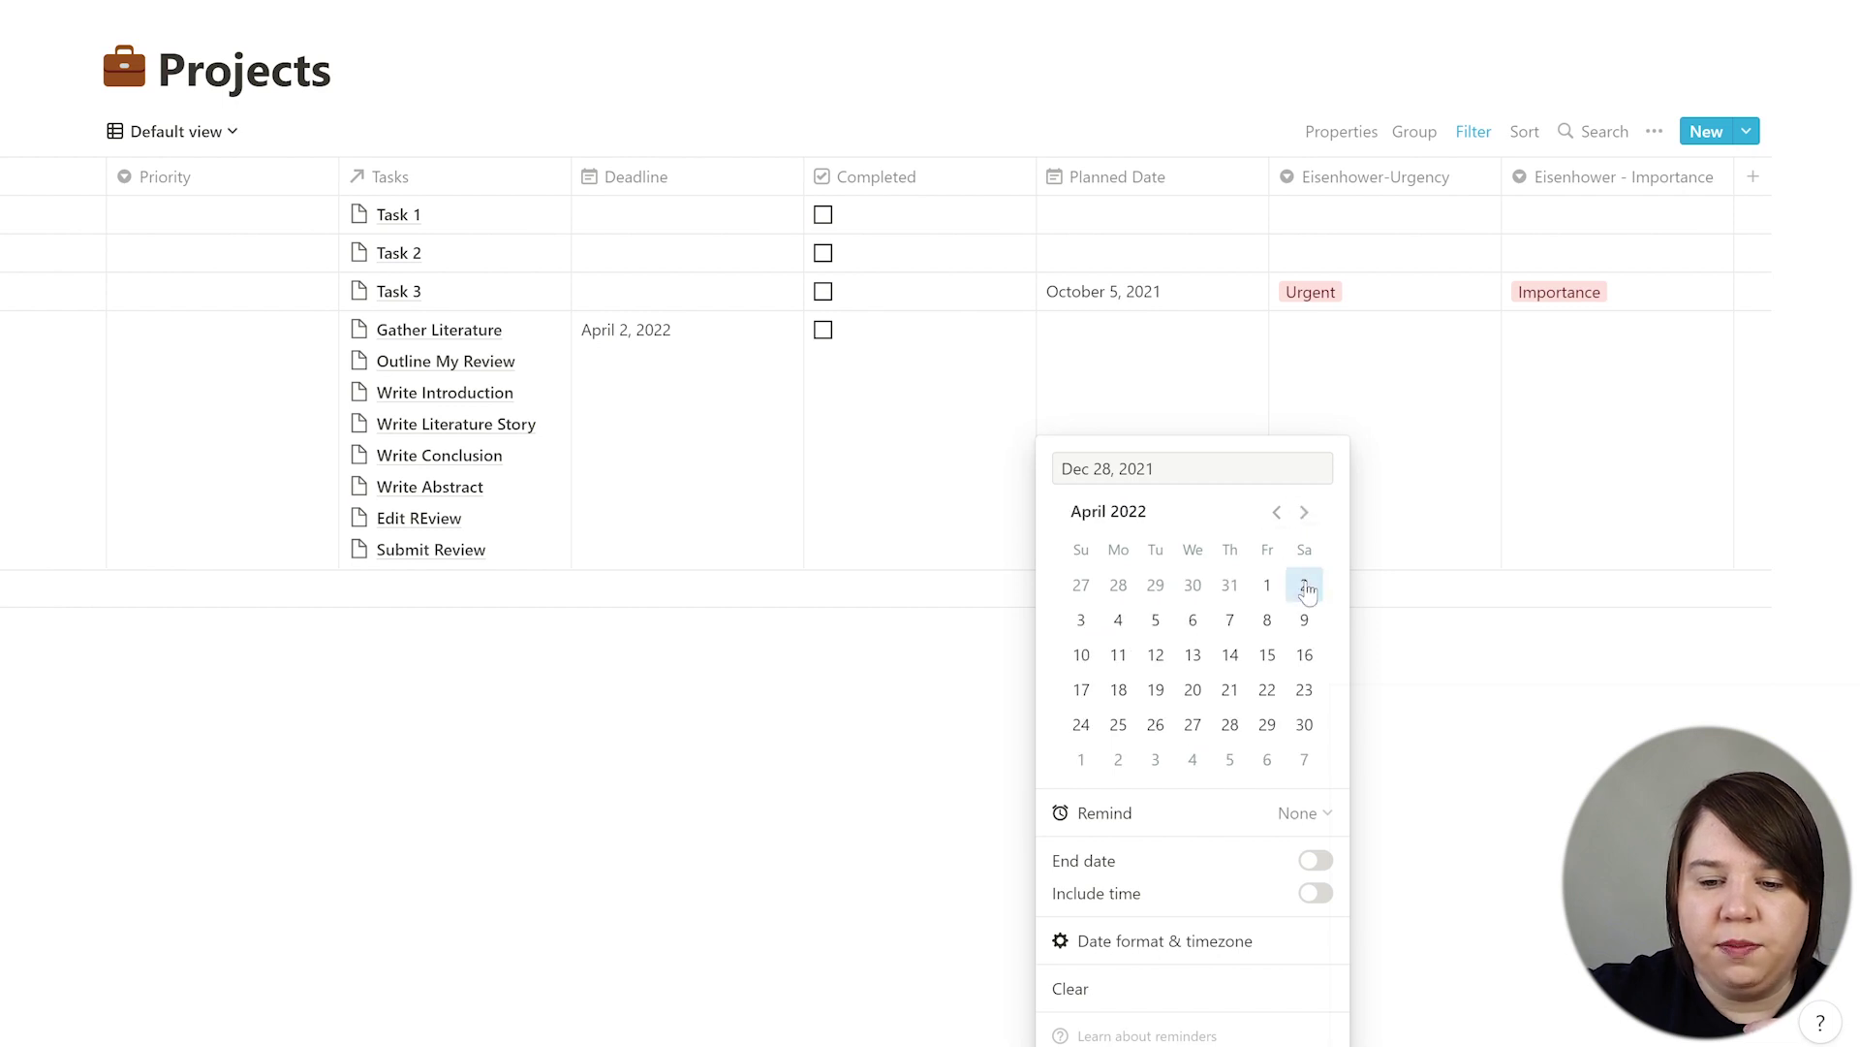
click(1080, 586)
key(Escape)
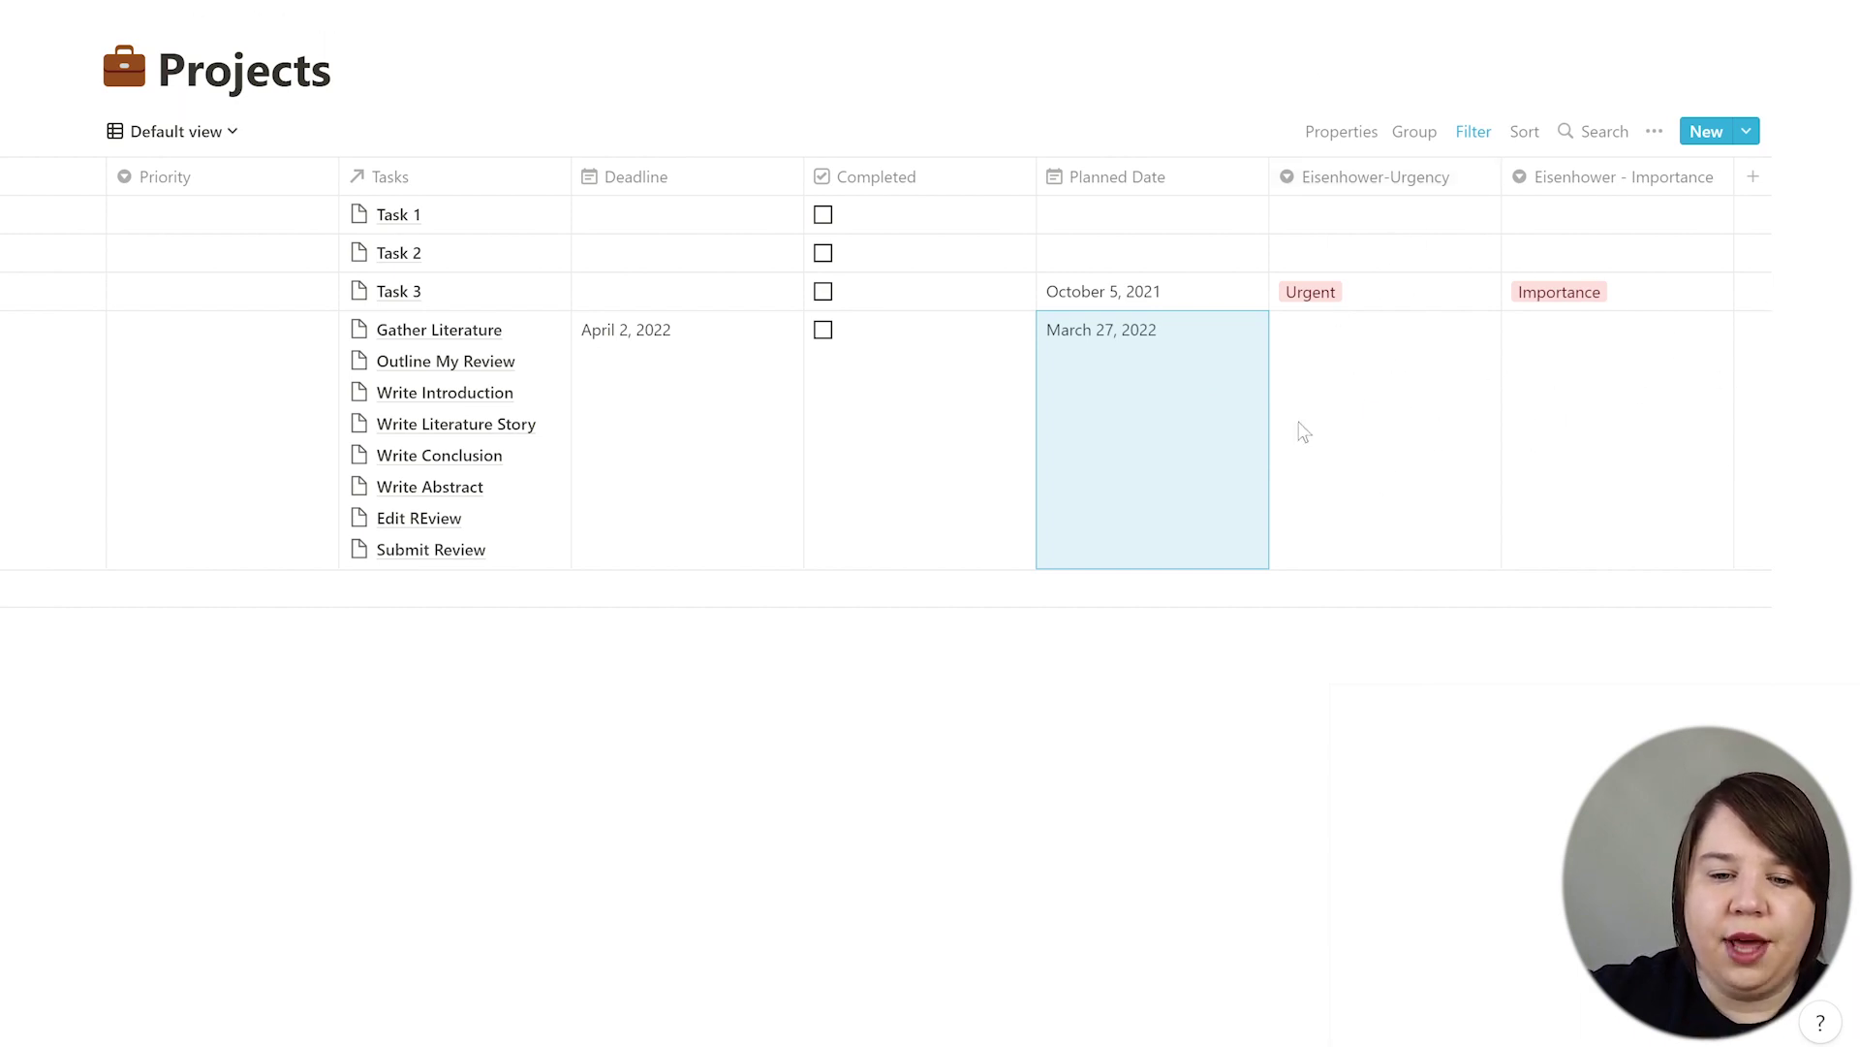
Step: Examine the Research Tasks list on the Task Based Dashboard and the properties of the Submit Review task
scroll(1194, 475, left, 10)
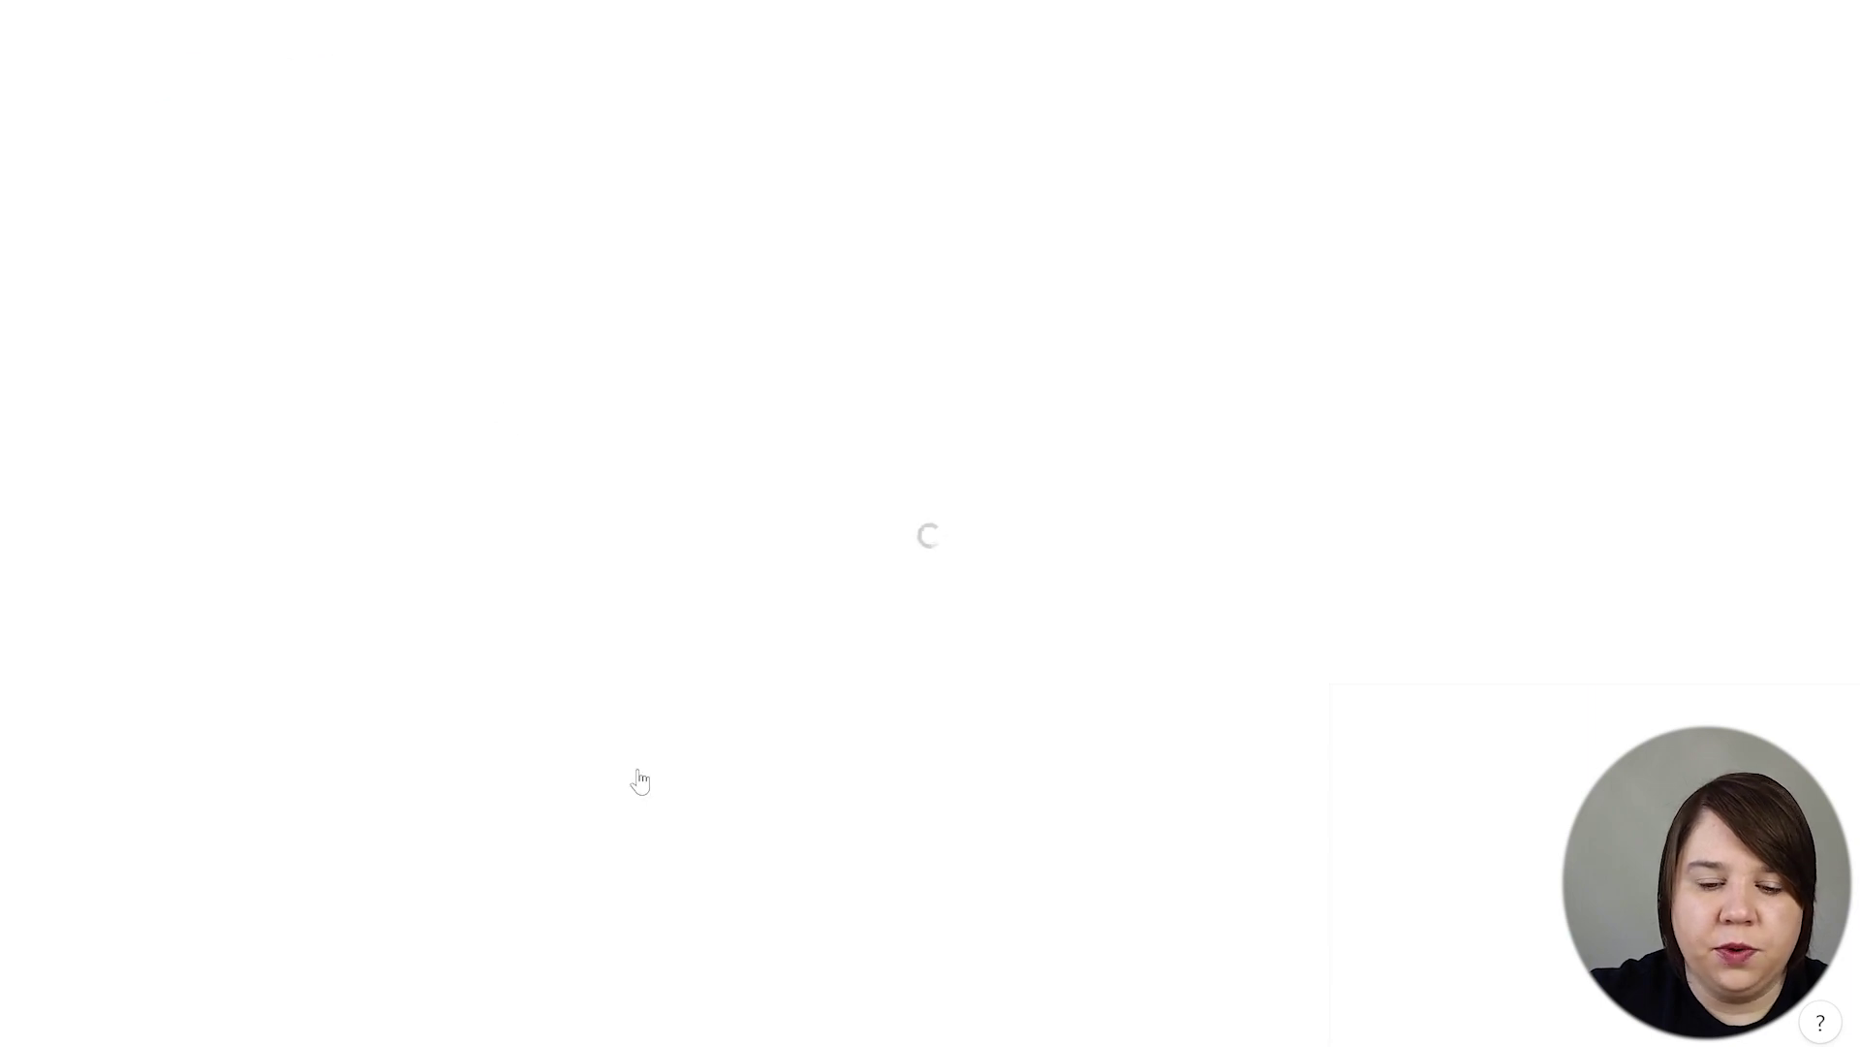
scroll(1160, 690, down, 8)
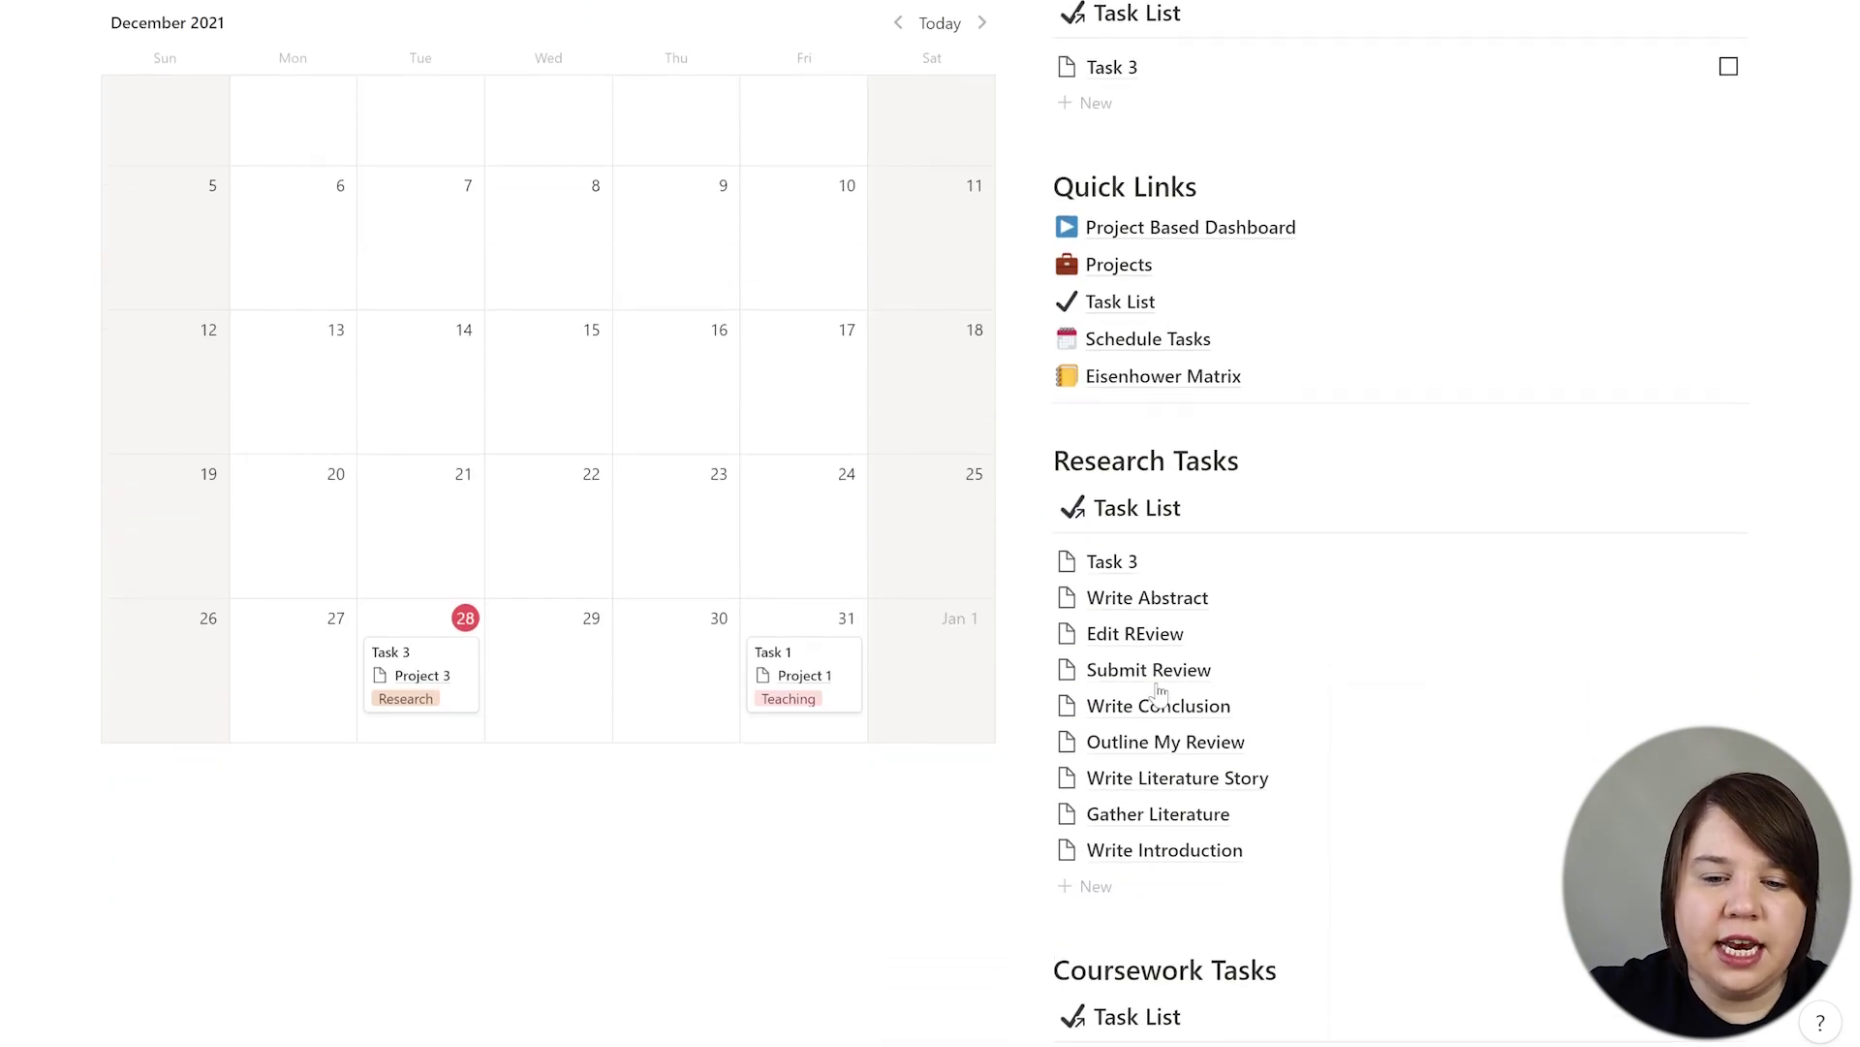
scroll(980, 752, down, 3)
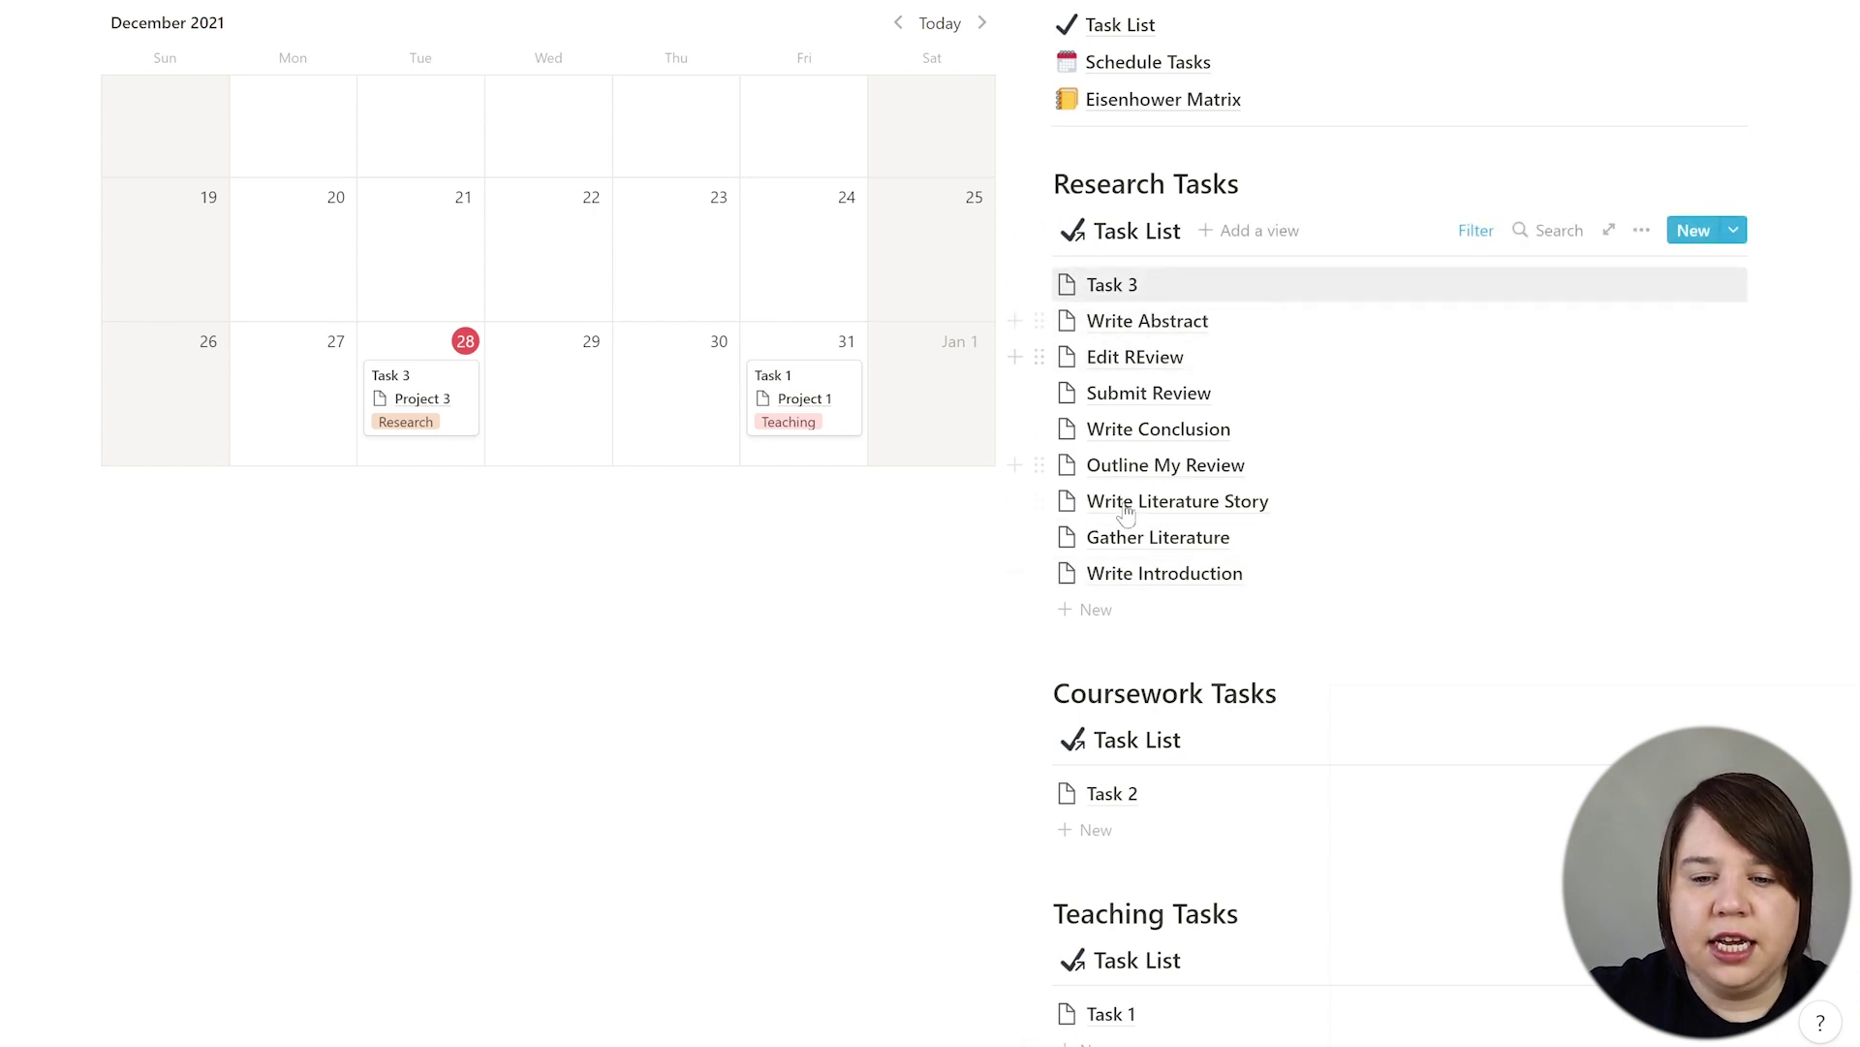
click(1132, 395)
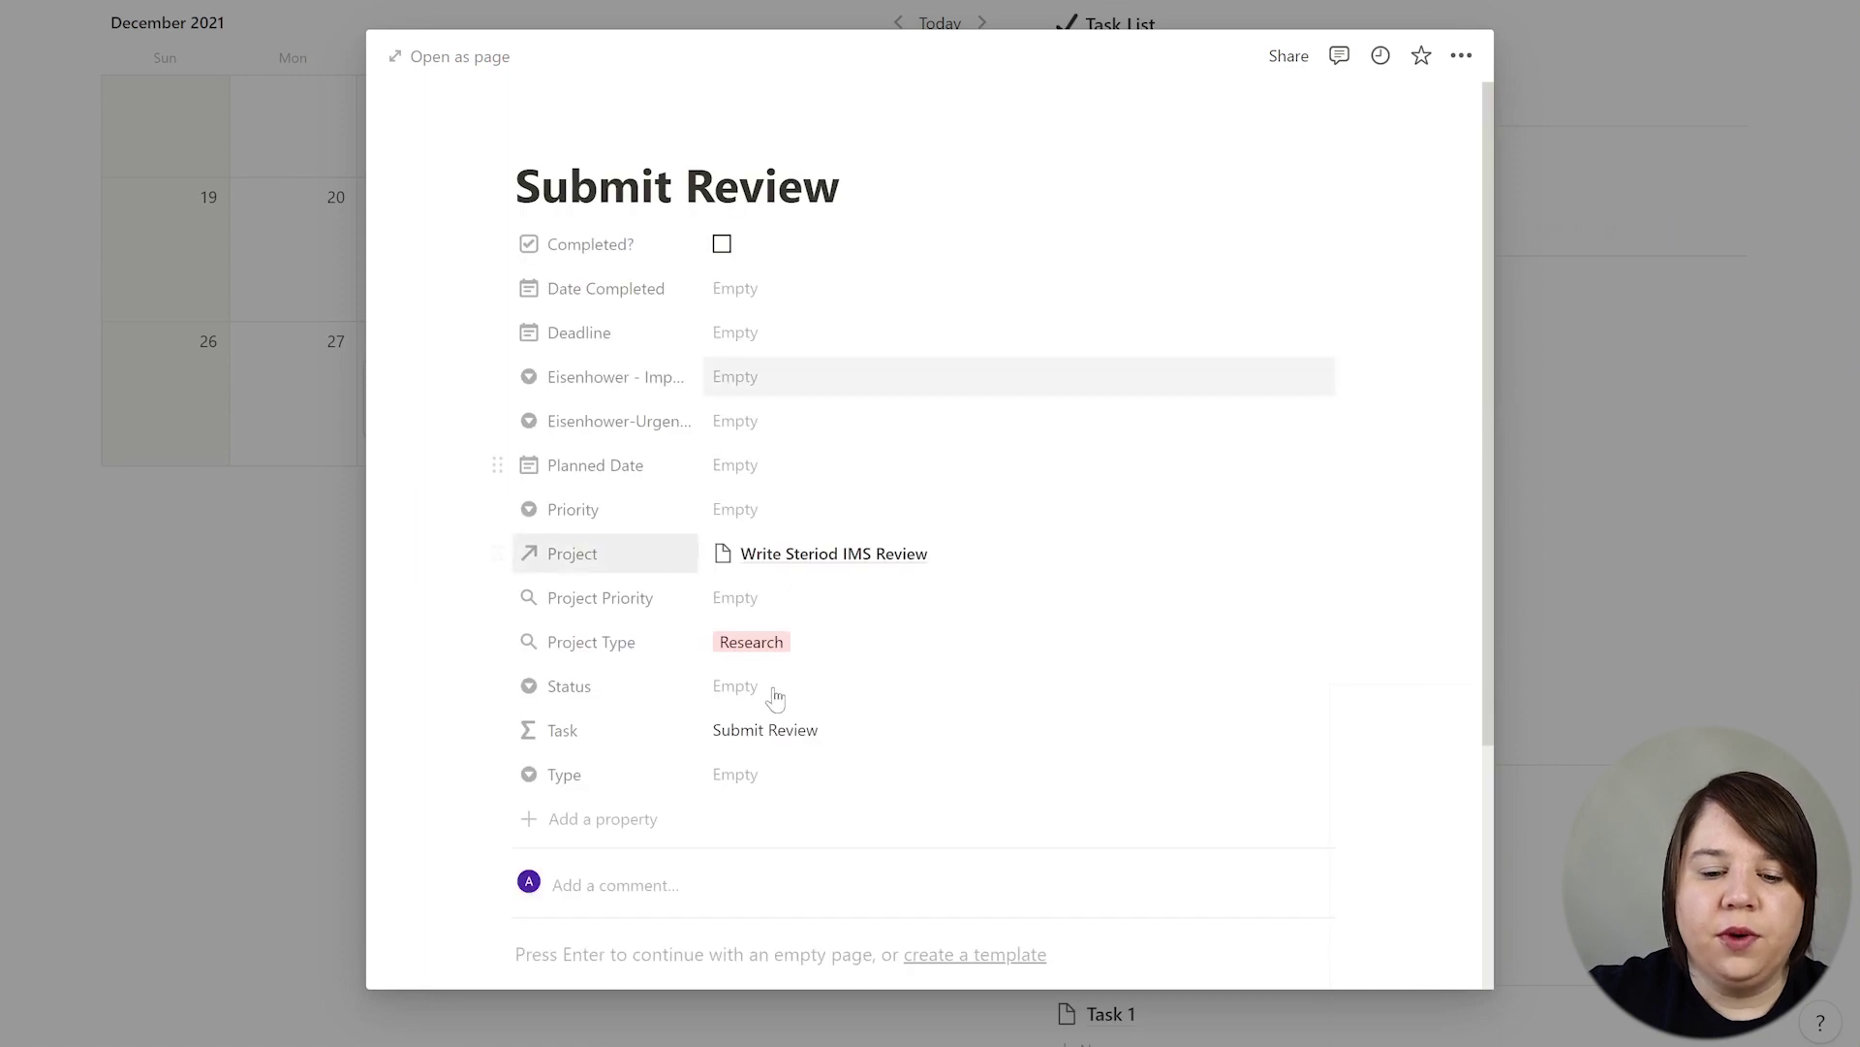
scroll(776, 706, down, 3)
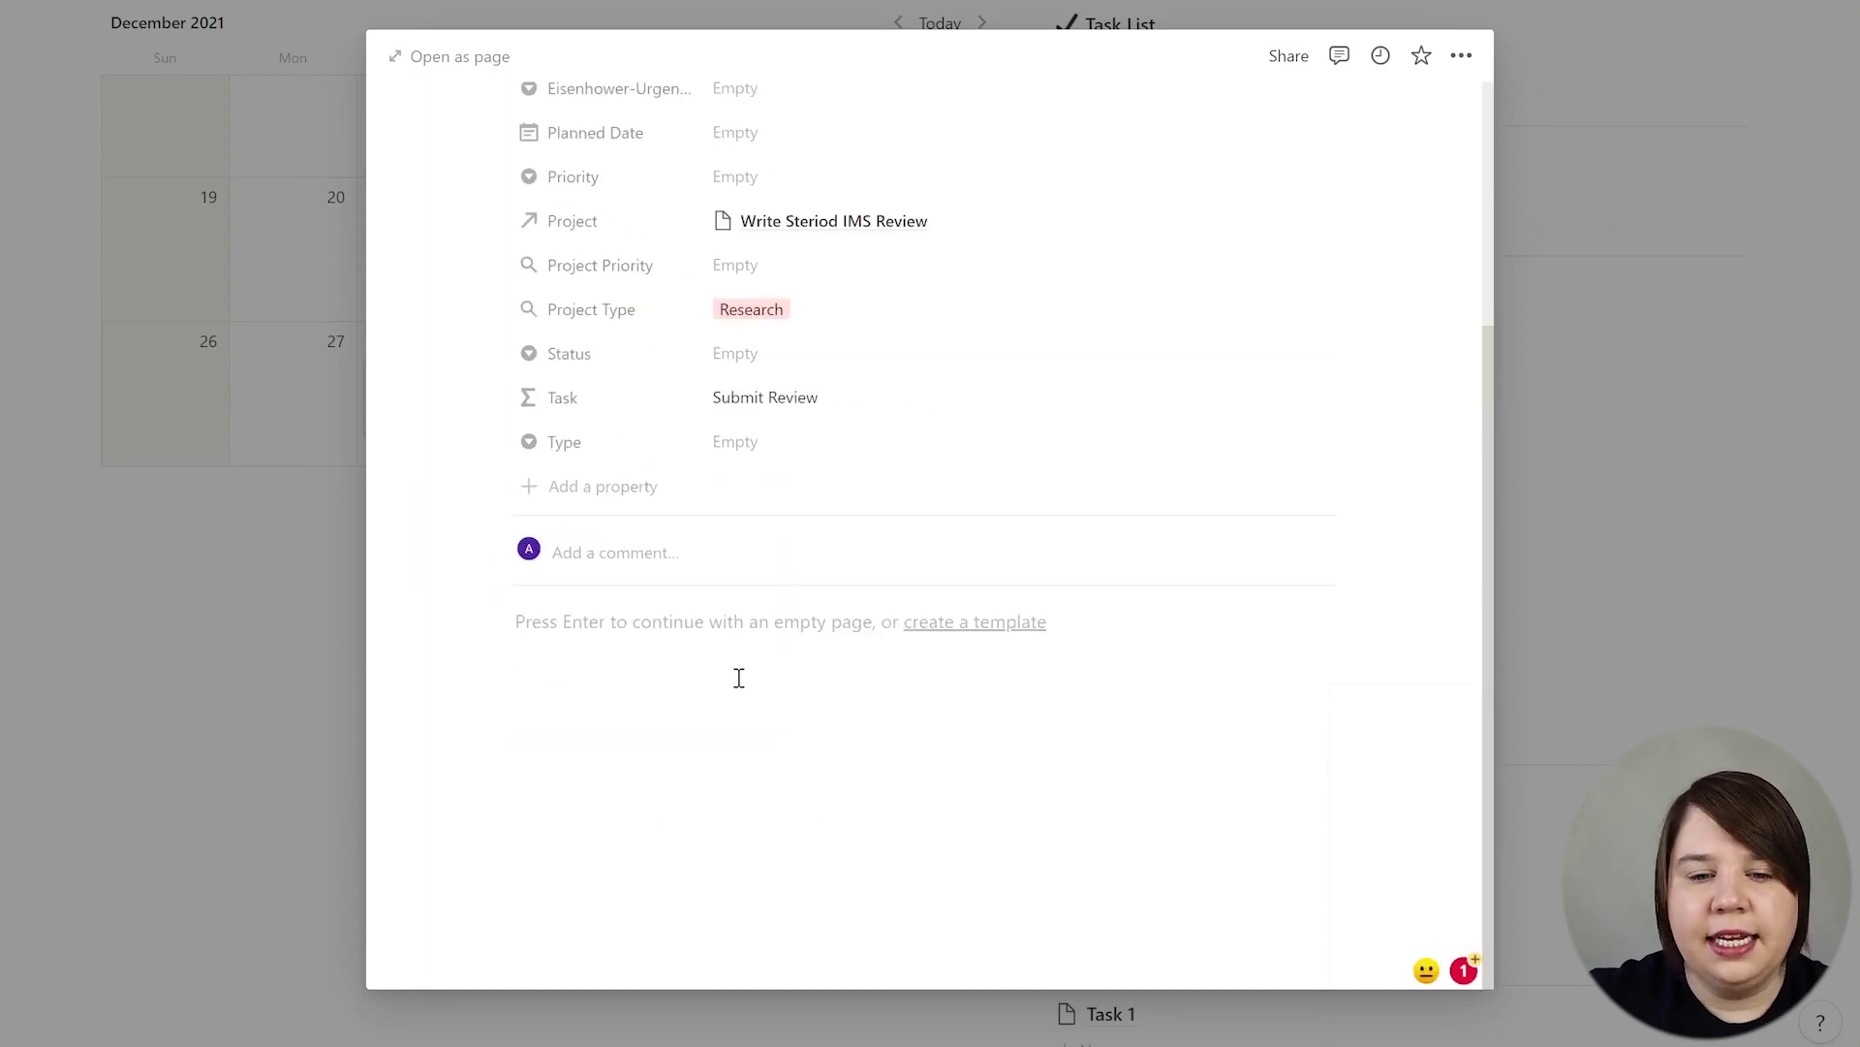
click(242, 752)
scroll(1160, 982, down, 3)
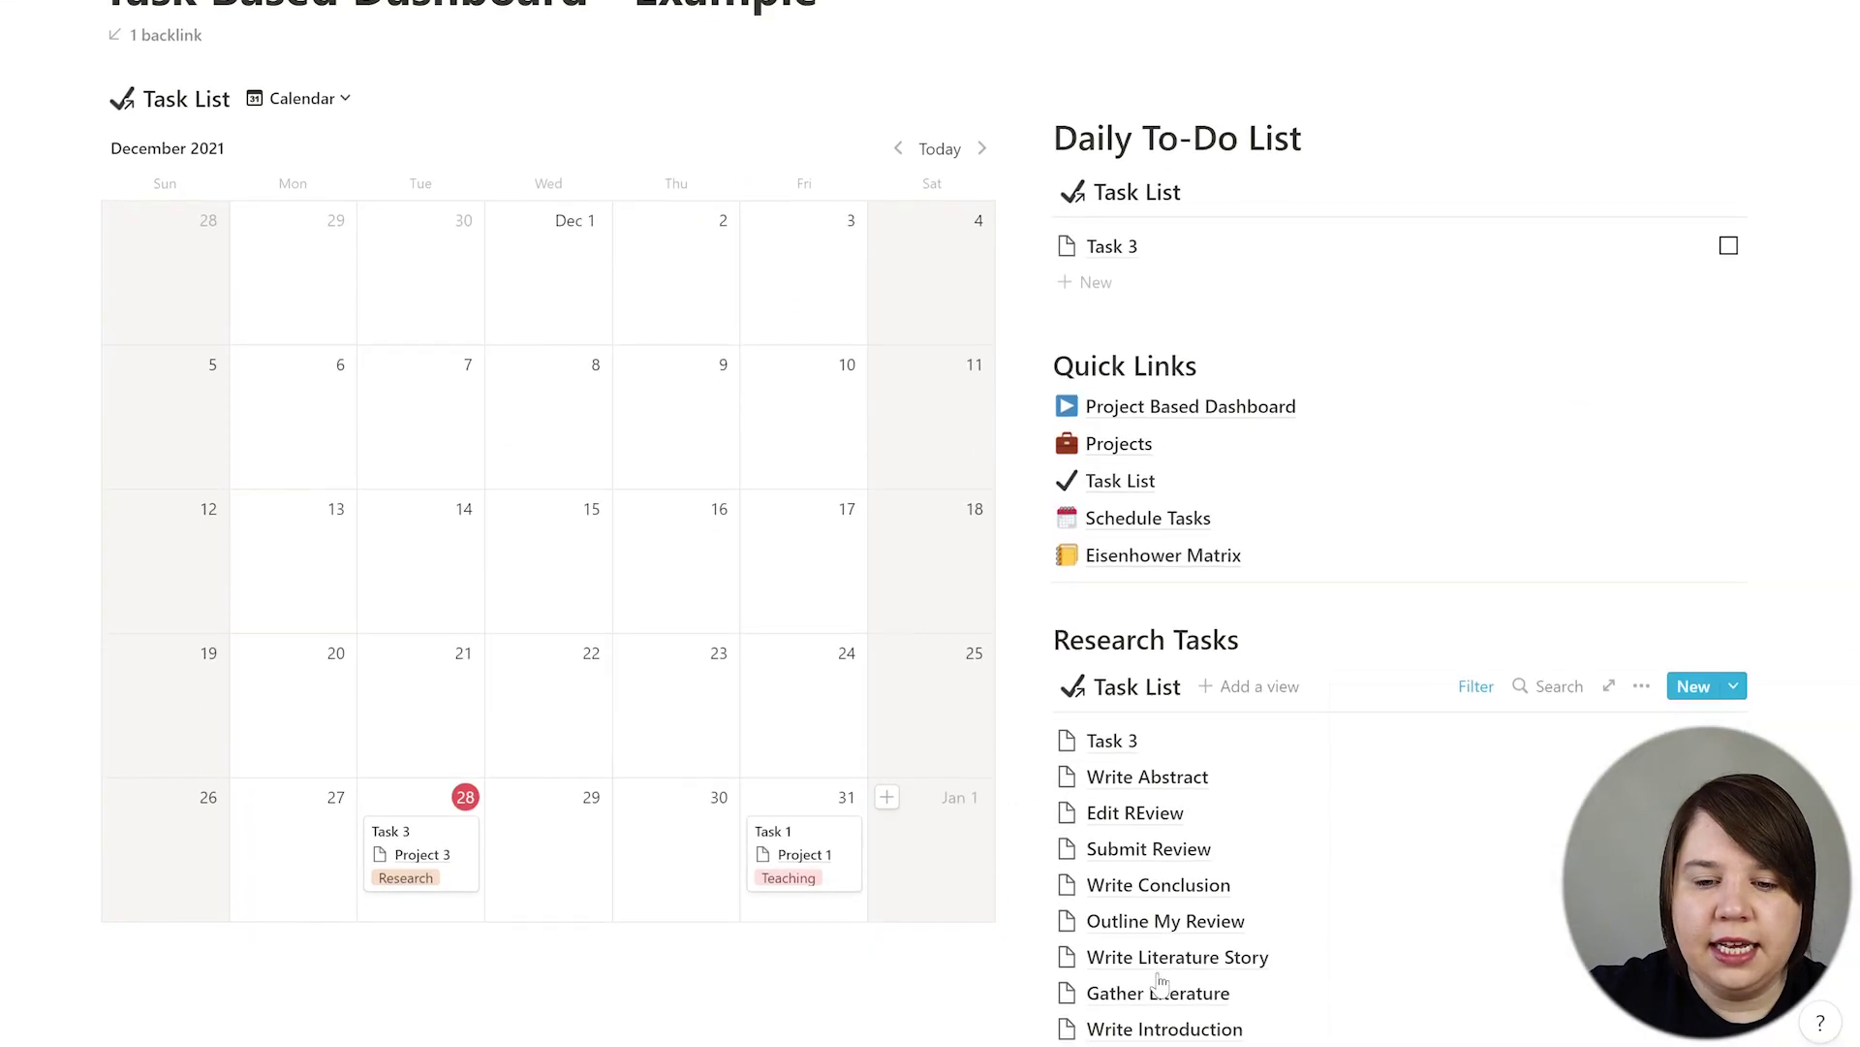
scroll(1163, 979, up, 2)
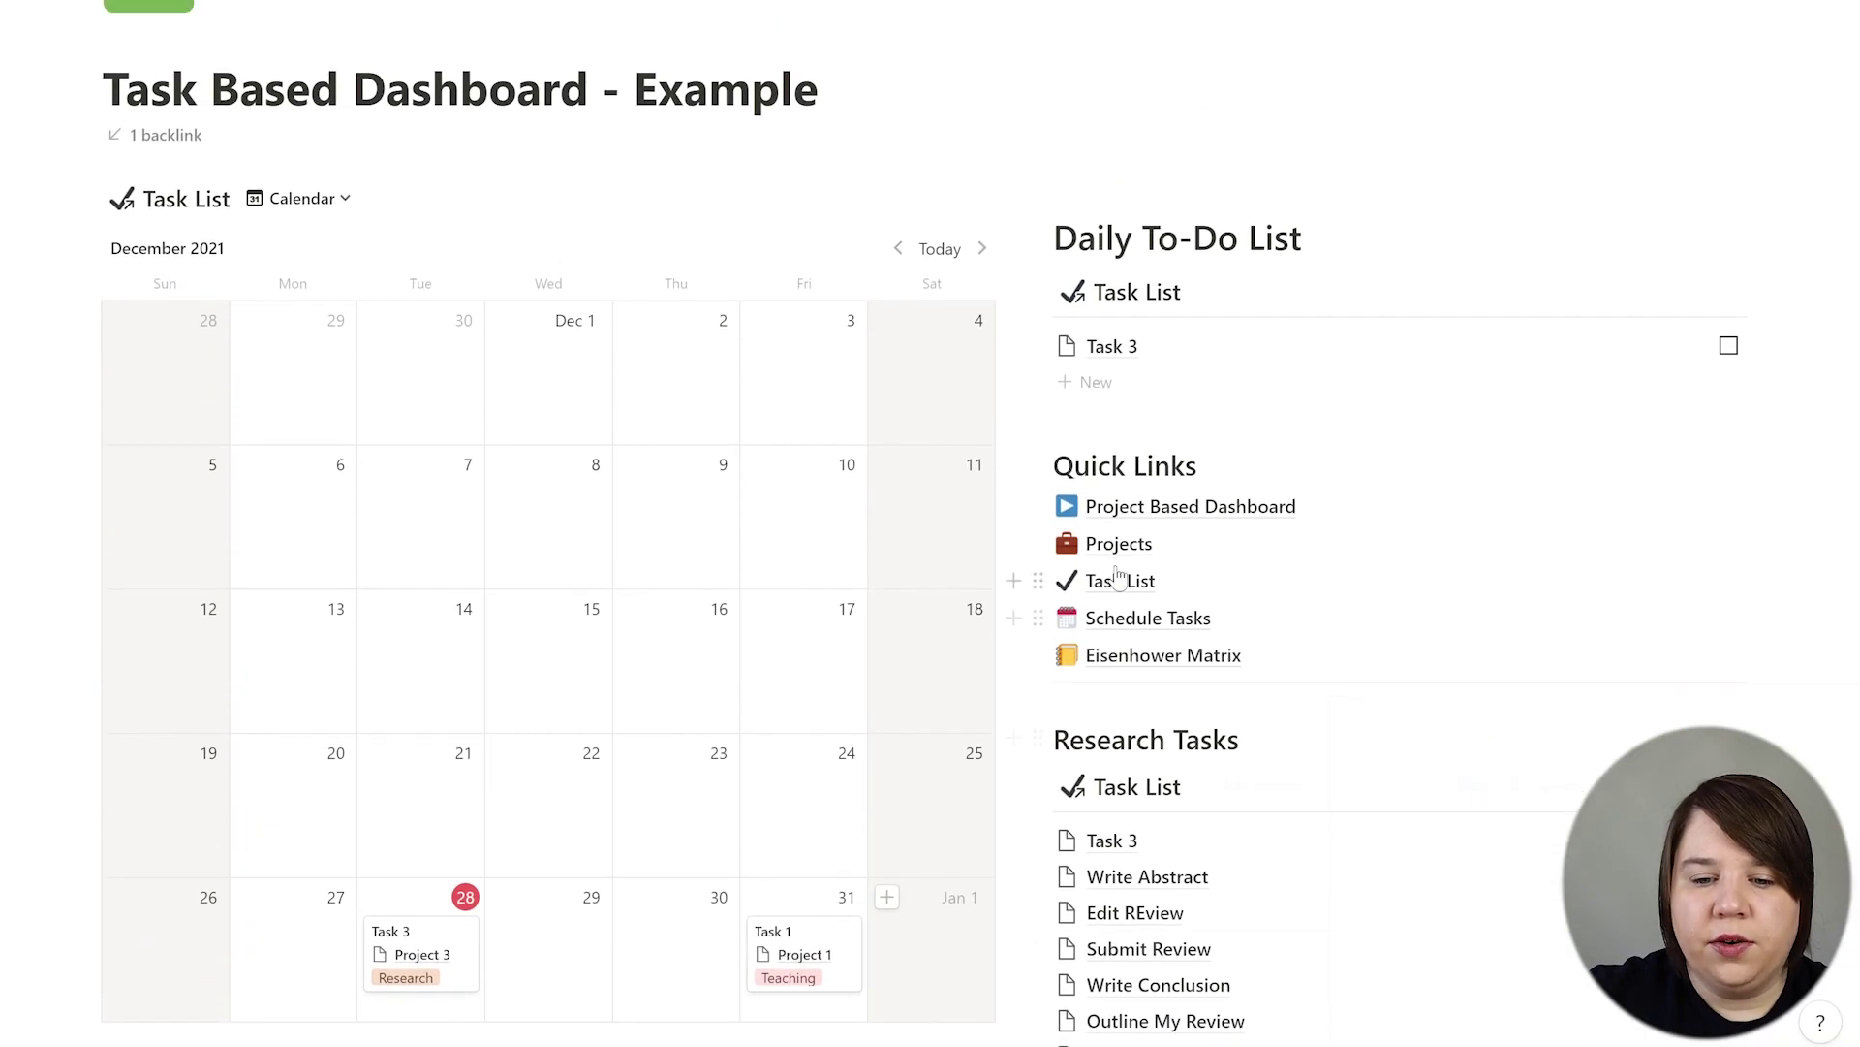
Step: Open the Schedule Tasks page and schedule the unscheduled Gather Literature task for December 30, 2021
click(1129, 625)
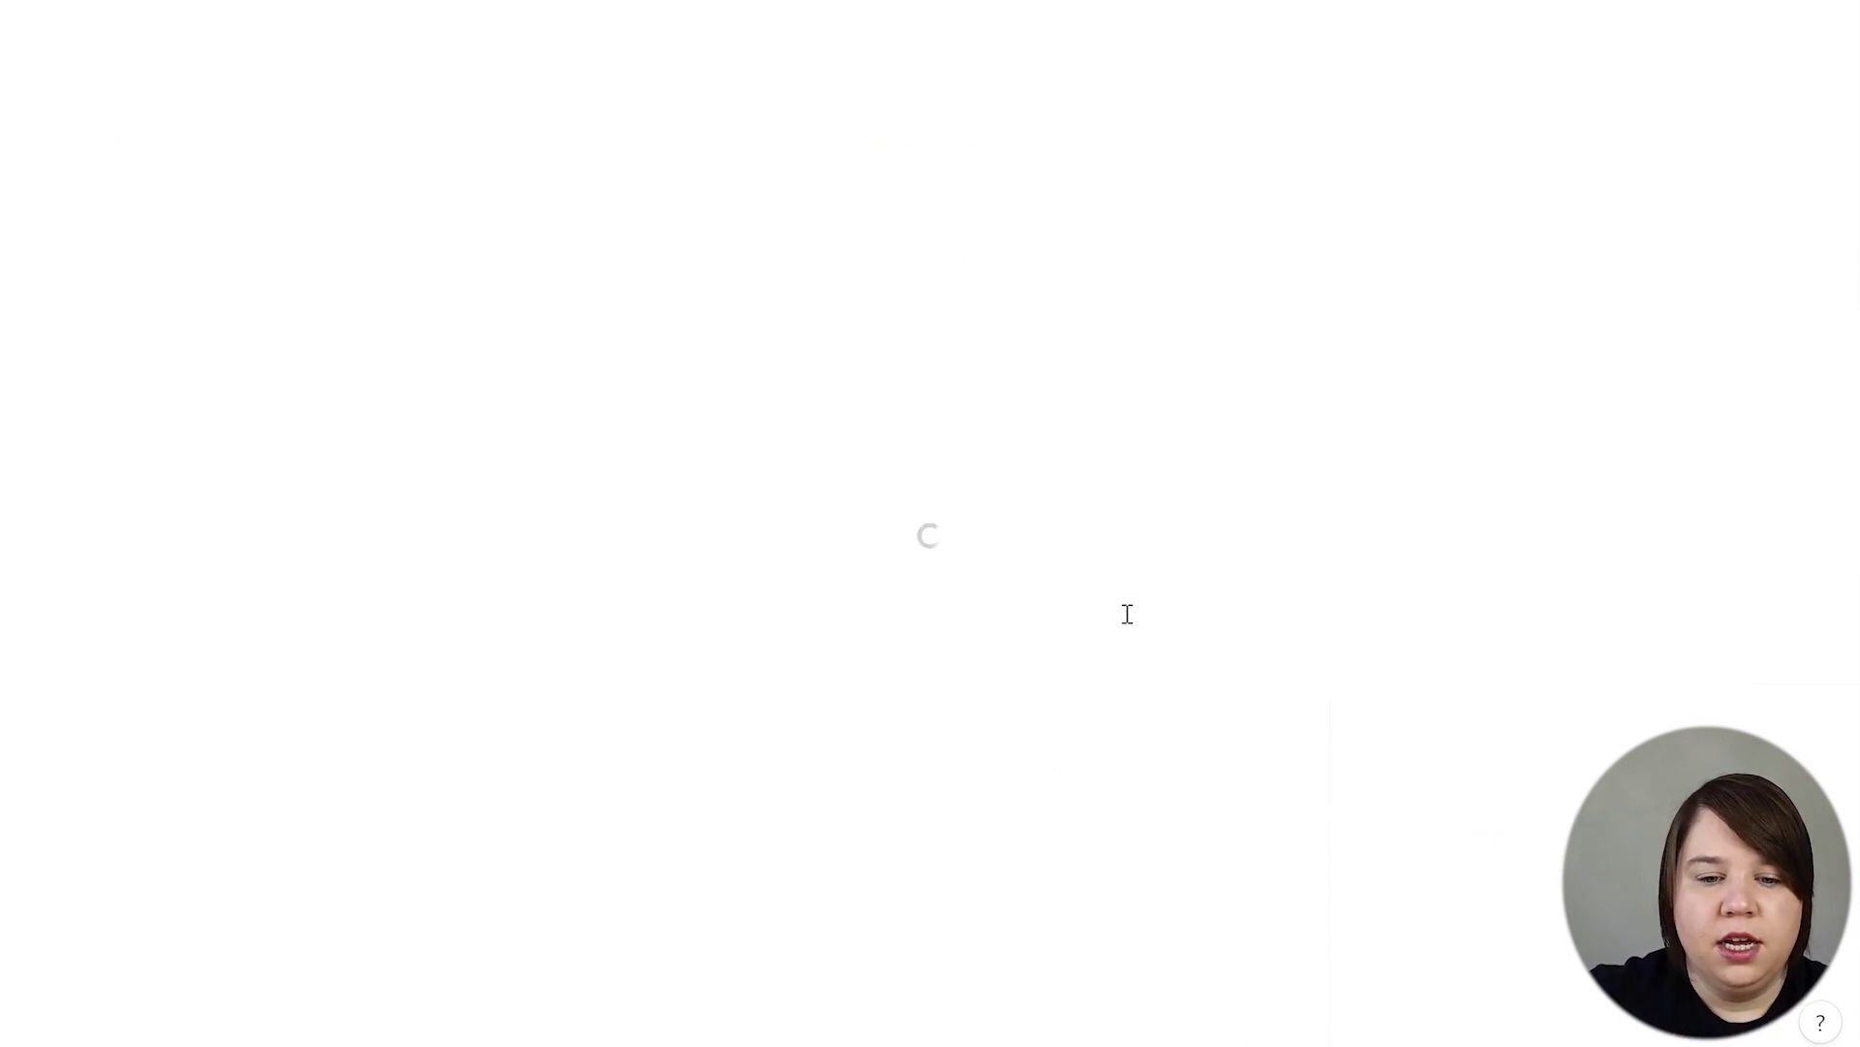
scroll(1033, 318, down, 5)
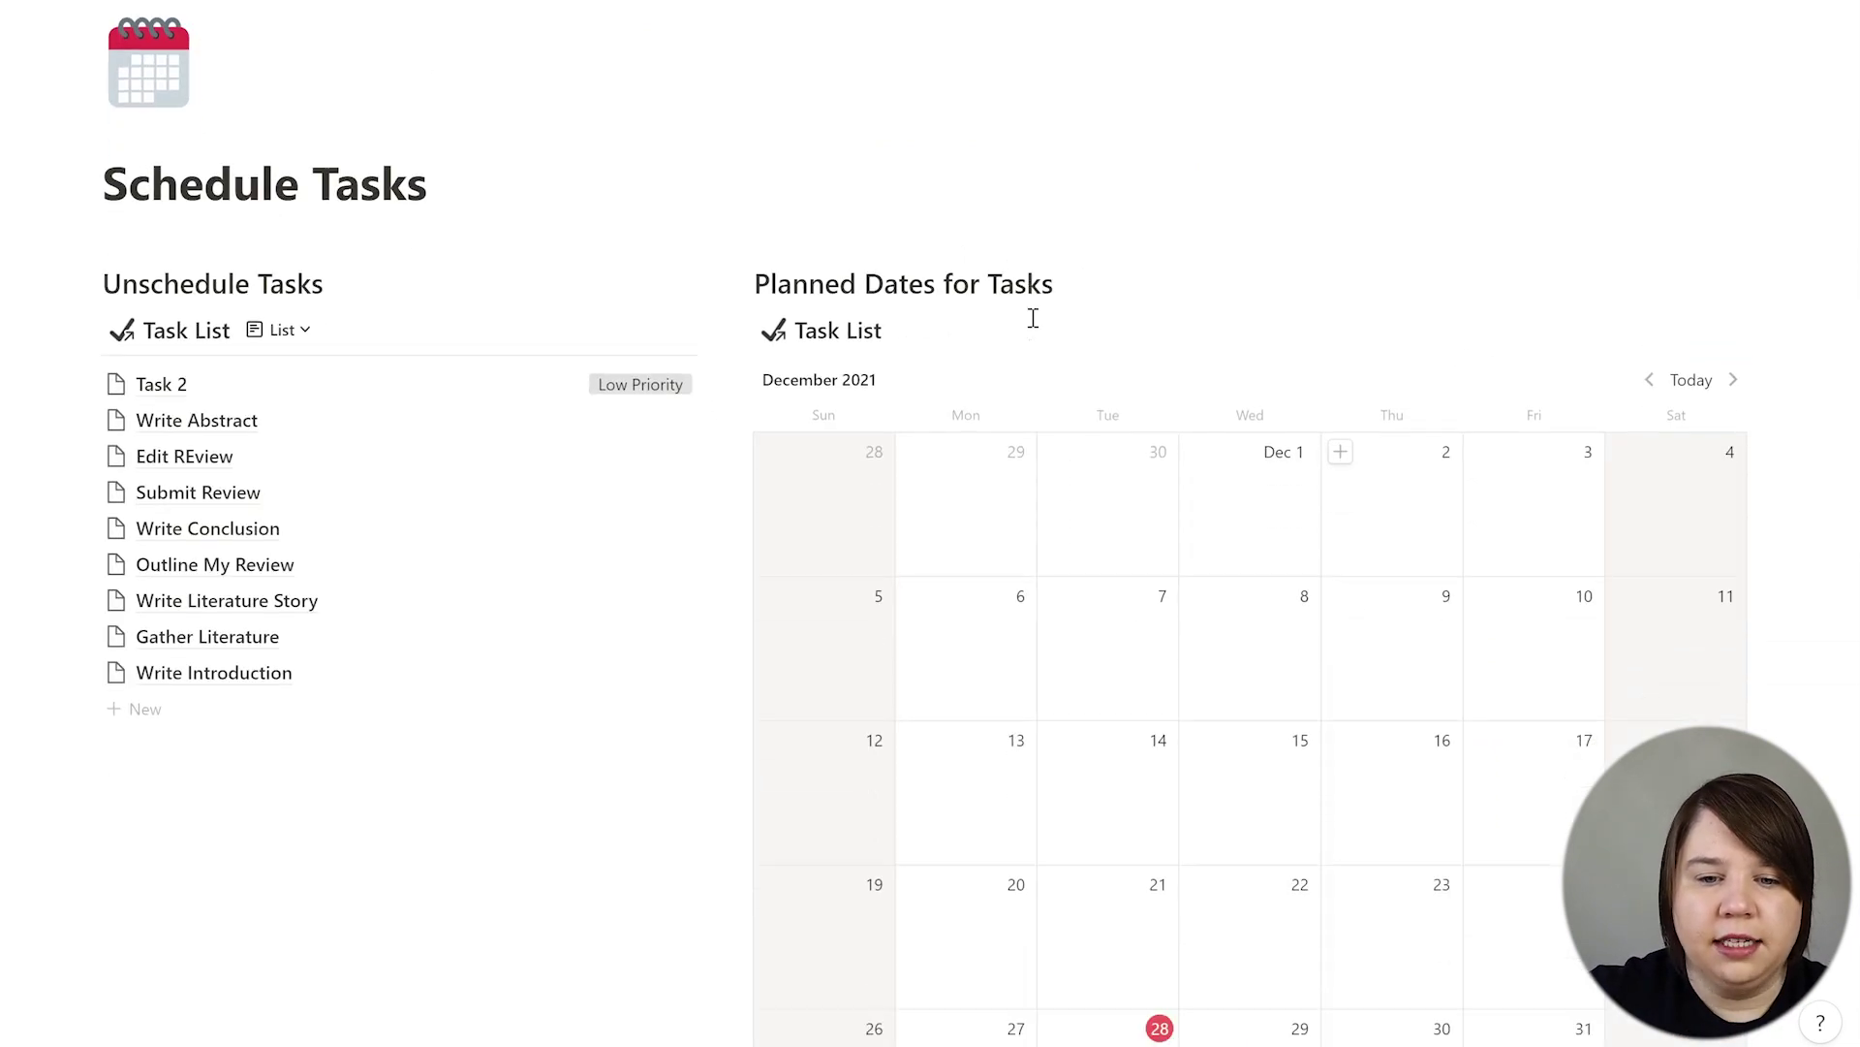
scroll(1033, 318, up, 2)
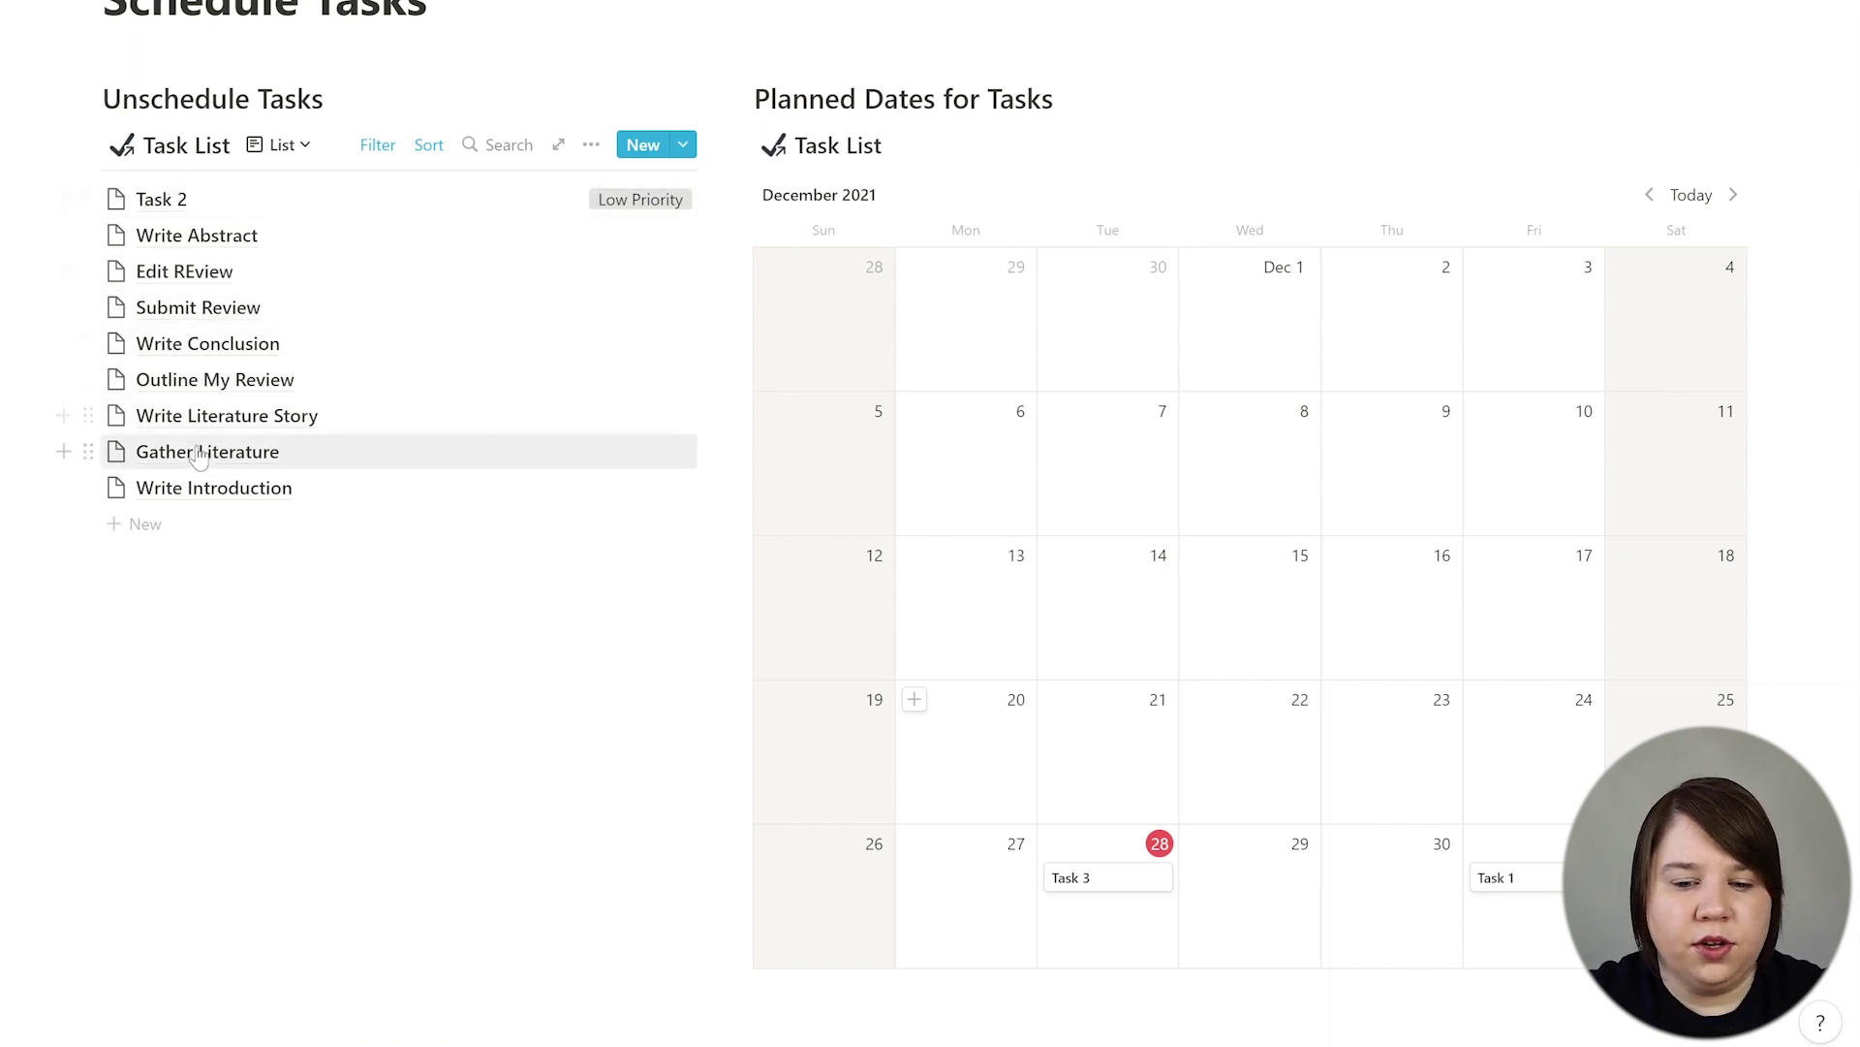
drag(238, 452, 1394, 925)
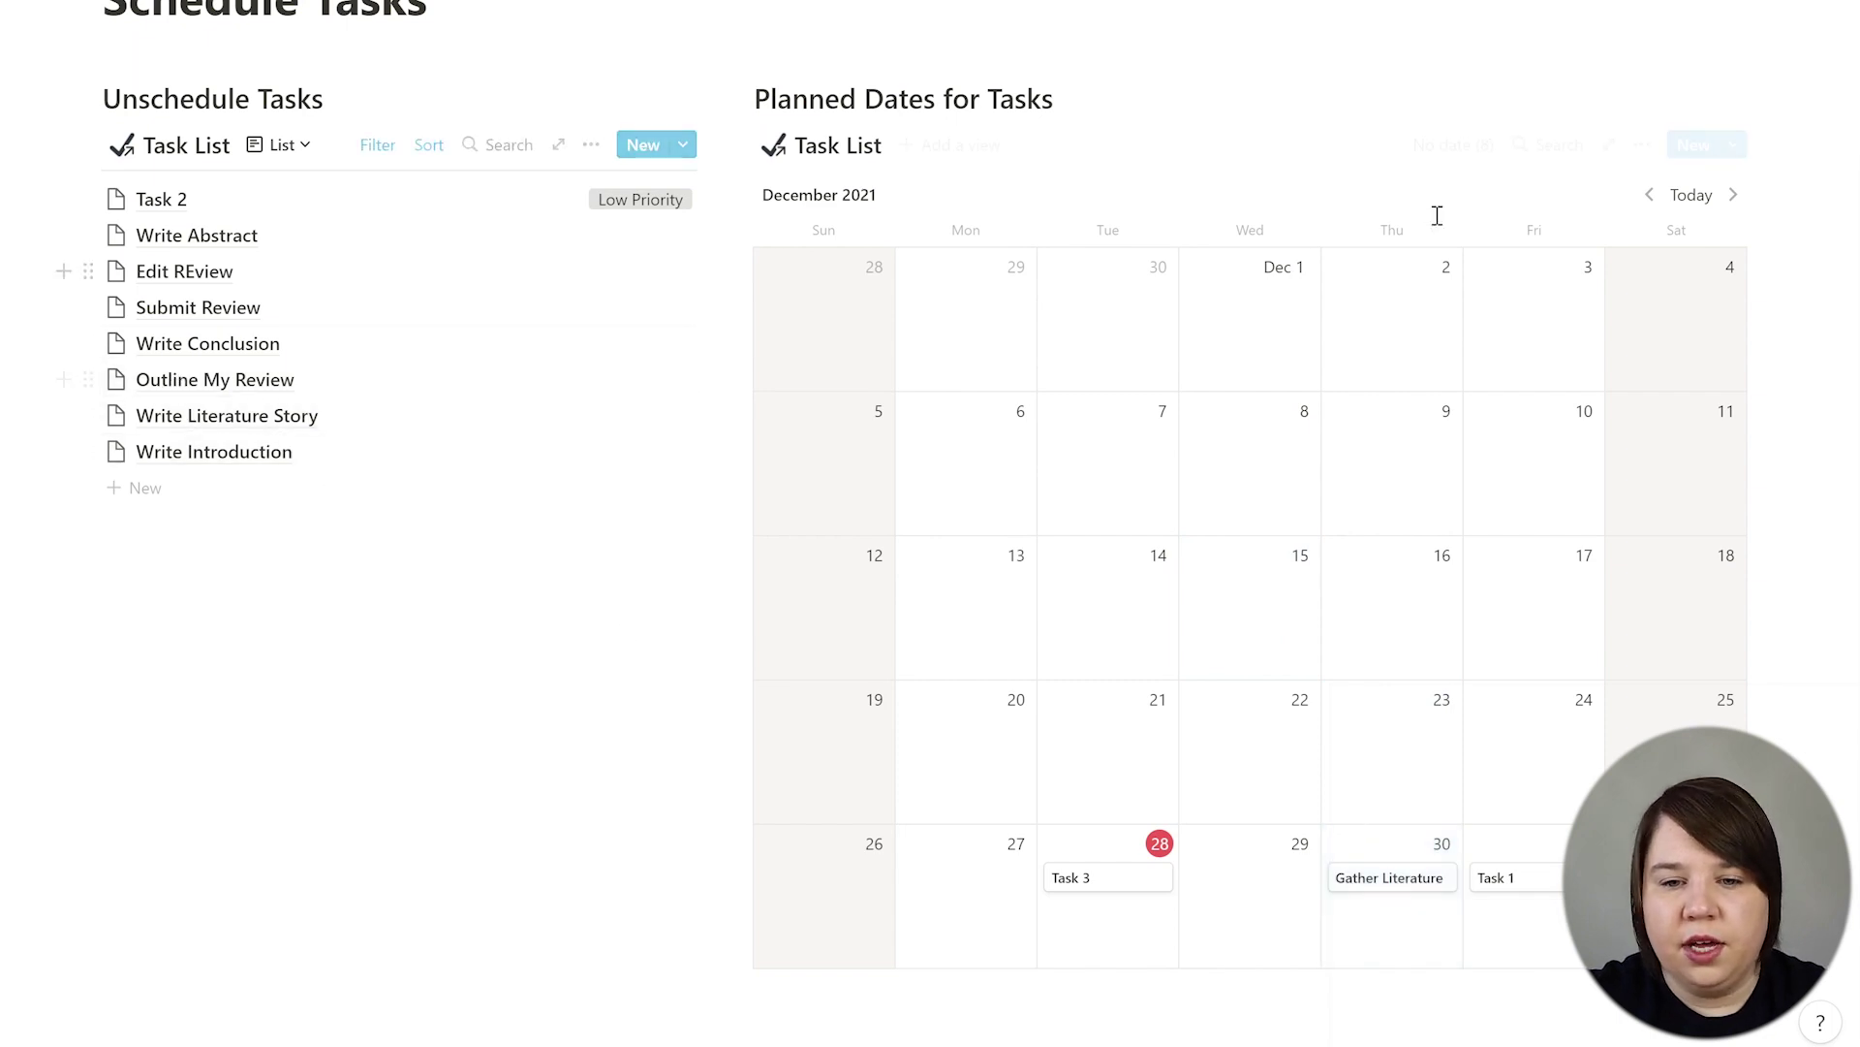
Step: Schedule the Outline My Review task for January 11, 2022 and give its planned date an end date of January 14, 2022
click(1735, 197)
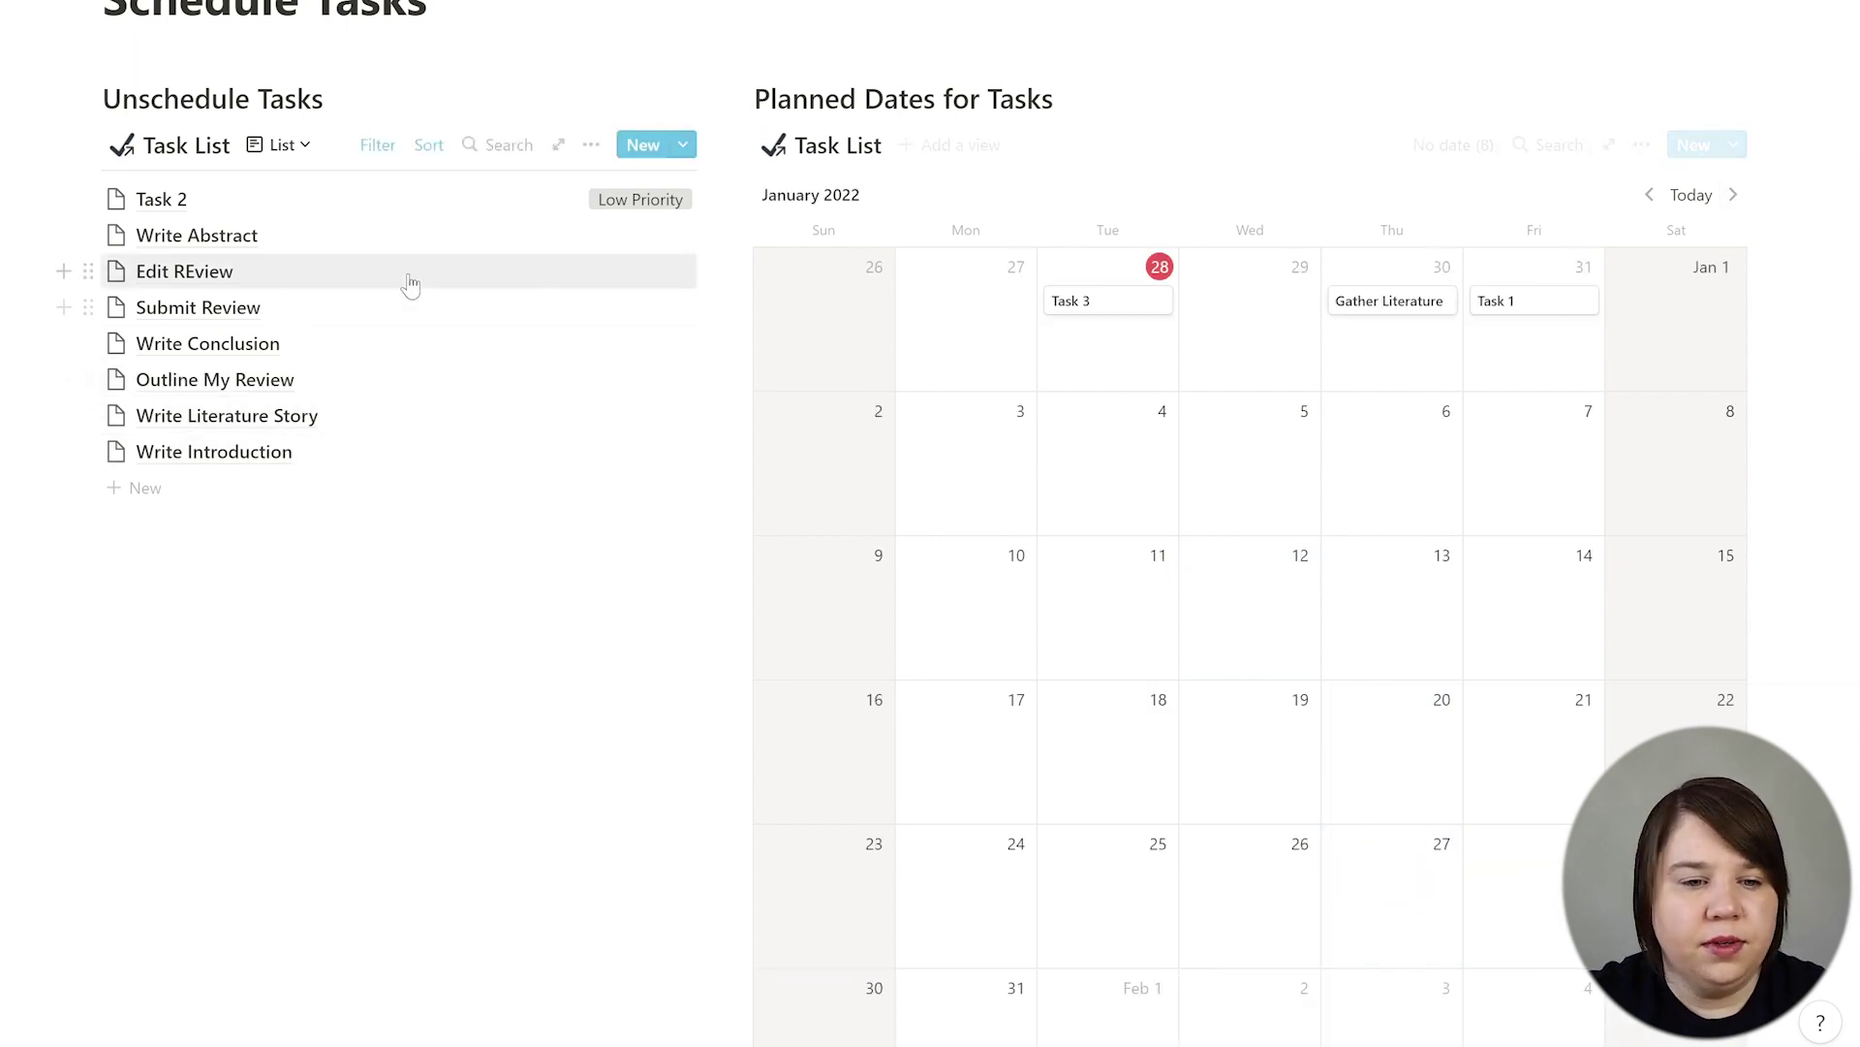
drag(194, 386, 1112, 609)
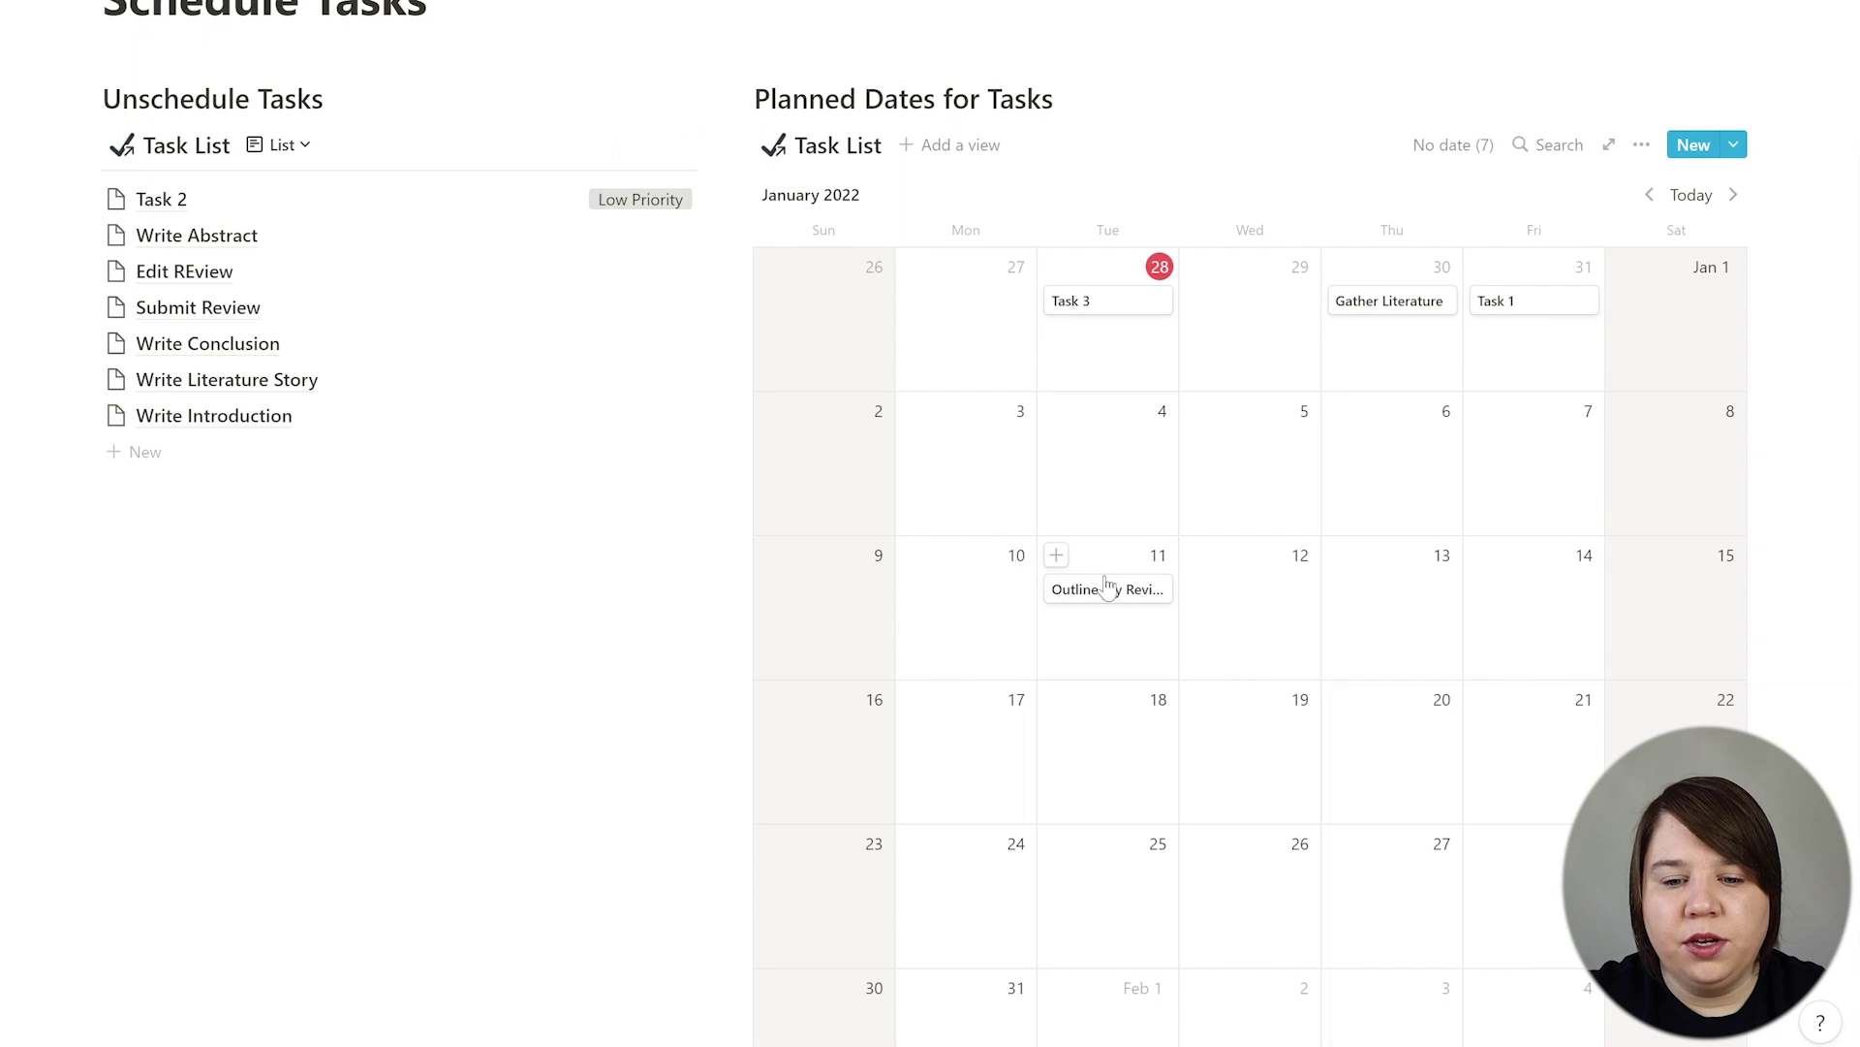
click(1103, 603)
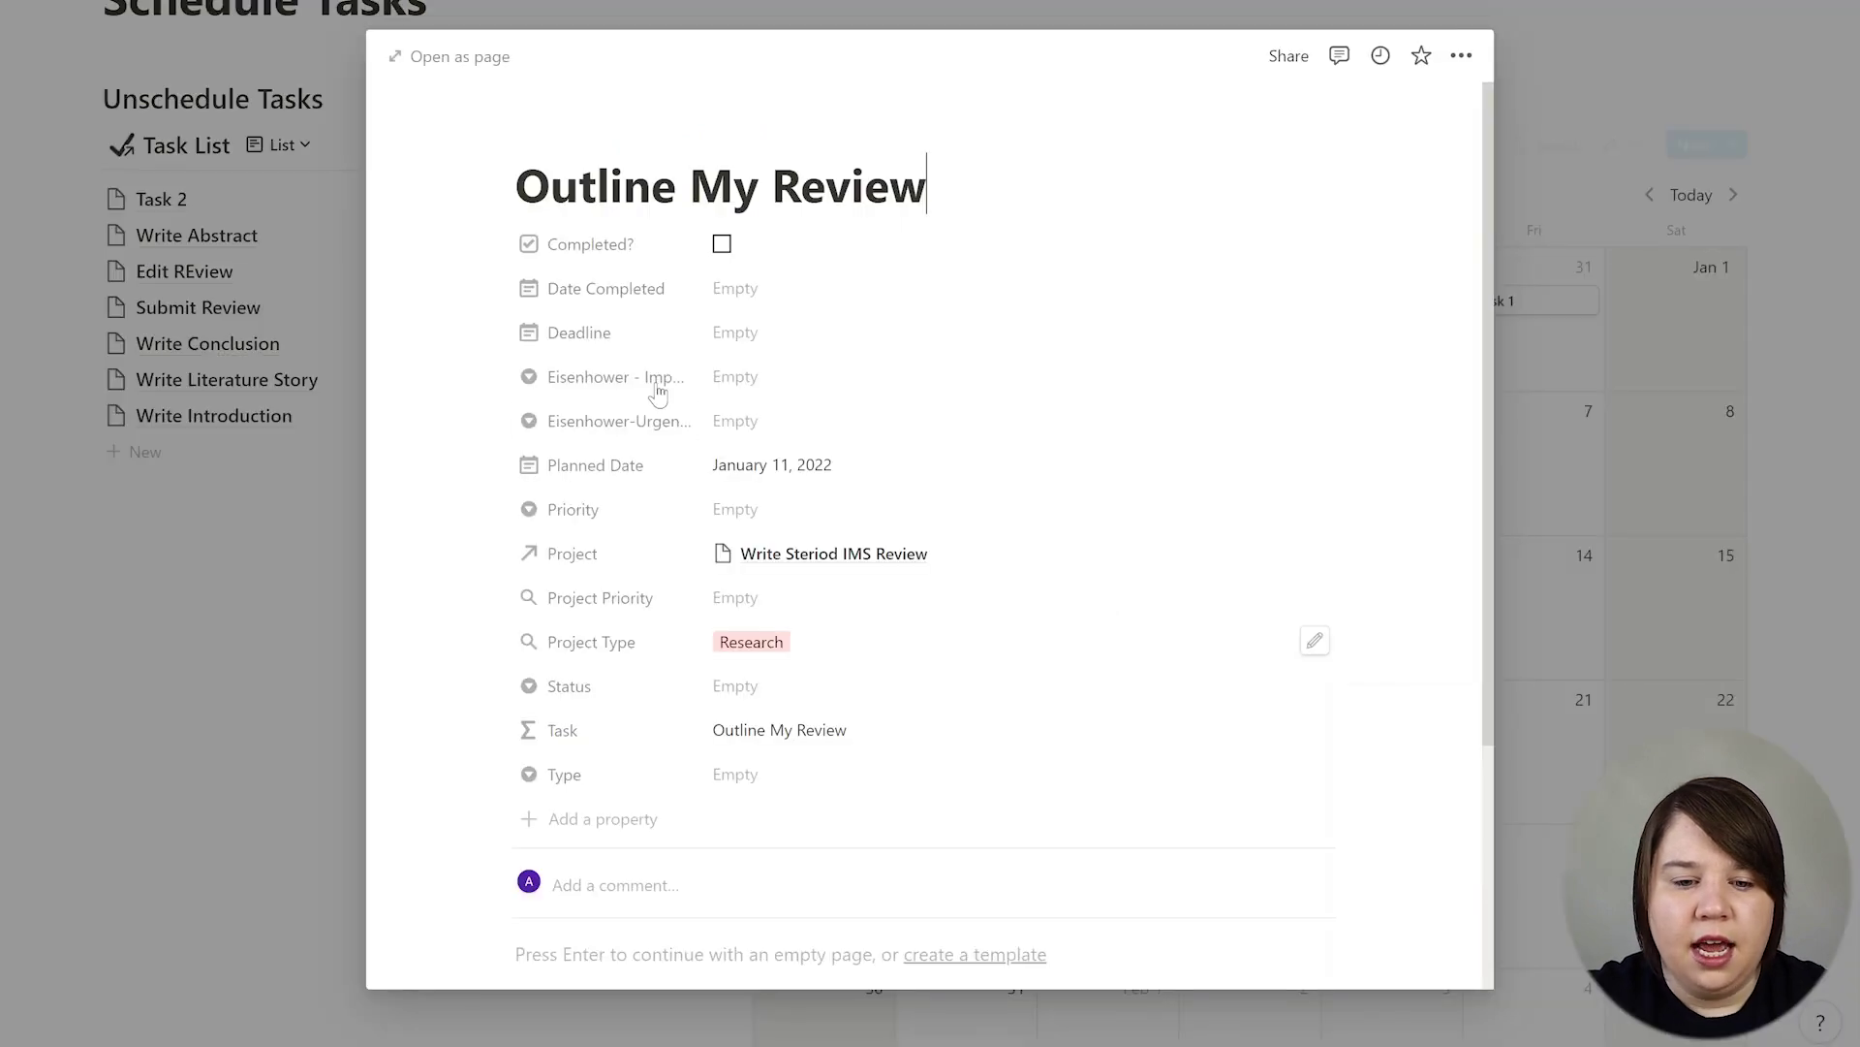
click(730, 469)
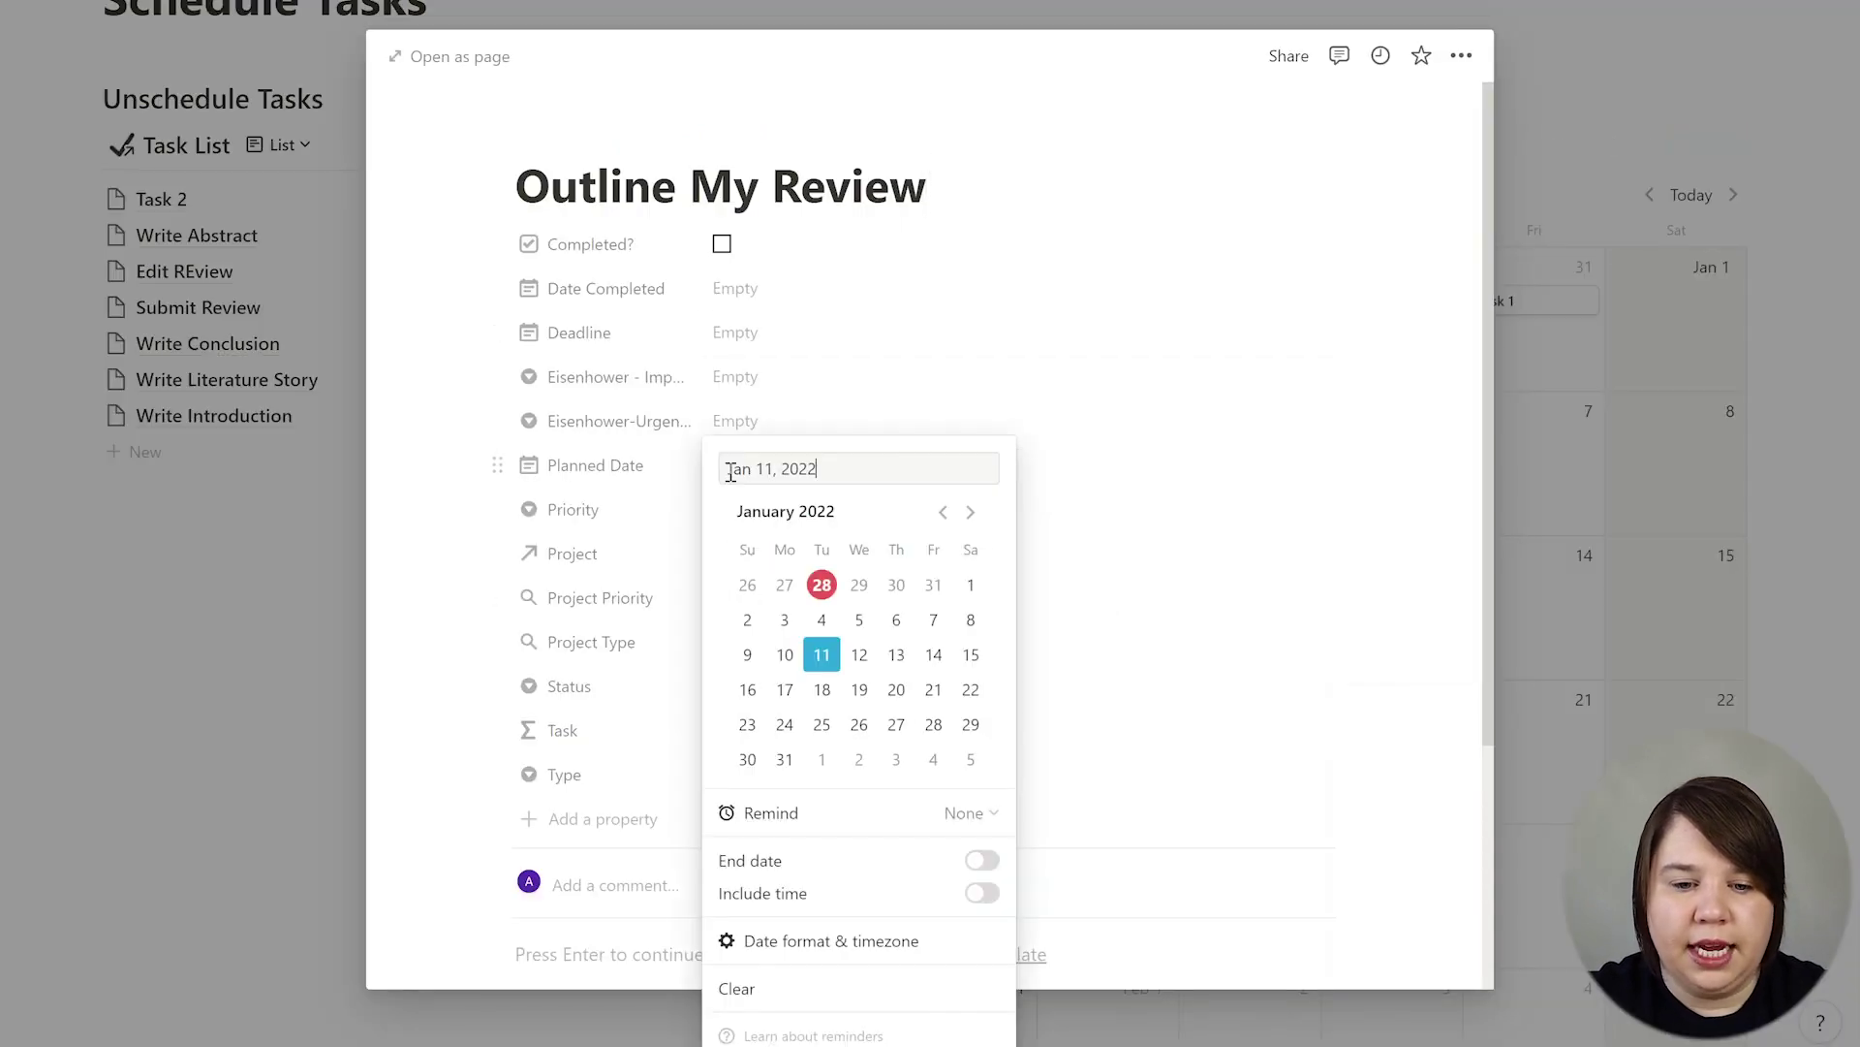
click(981, 863)
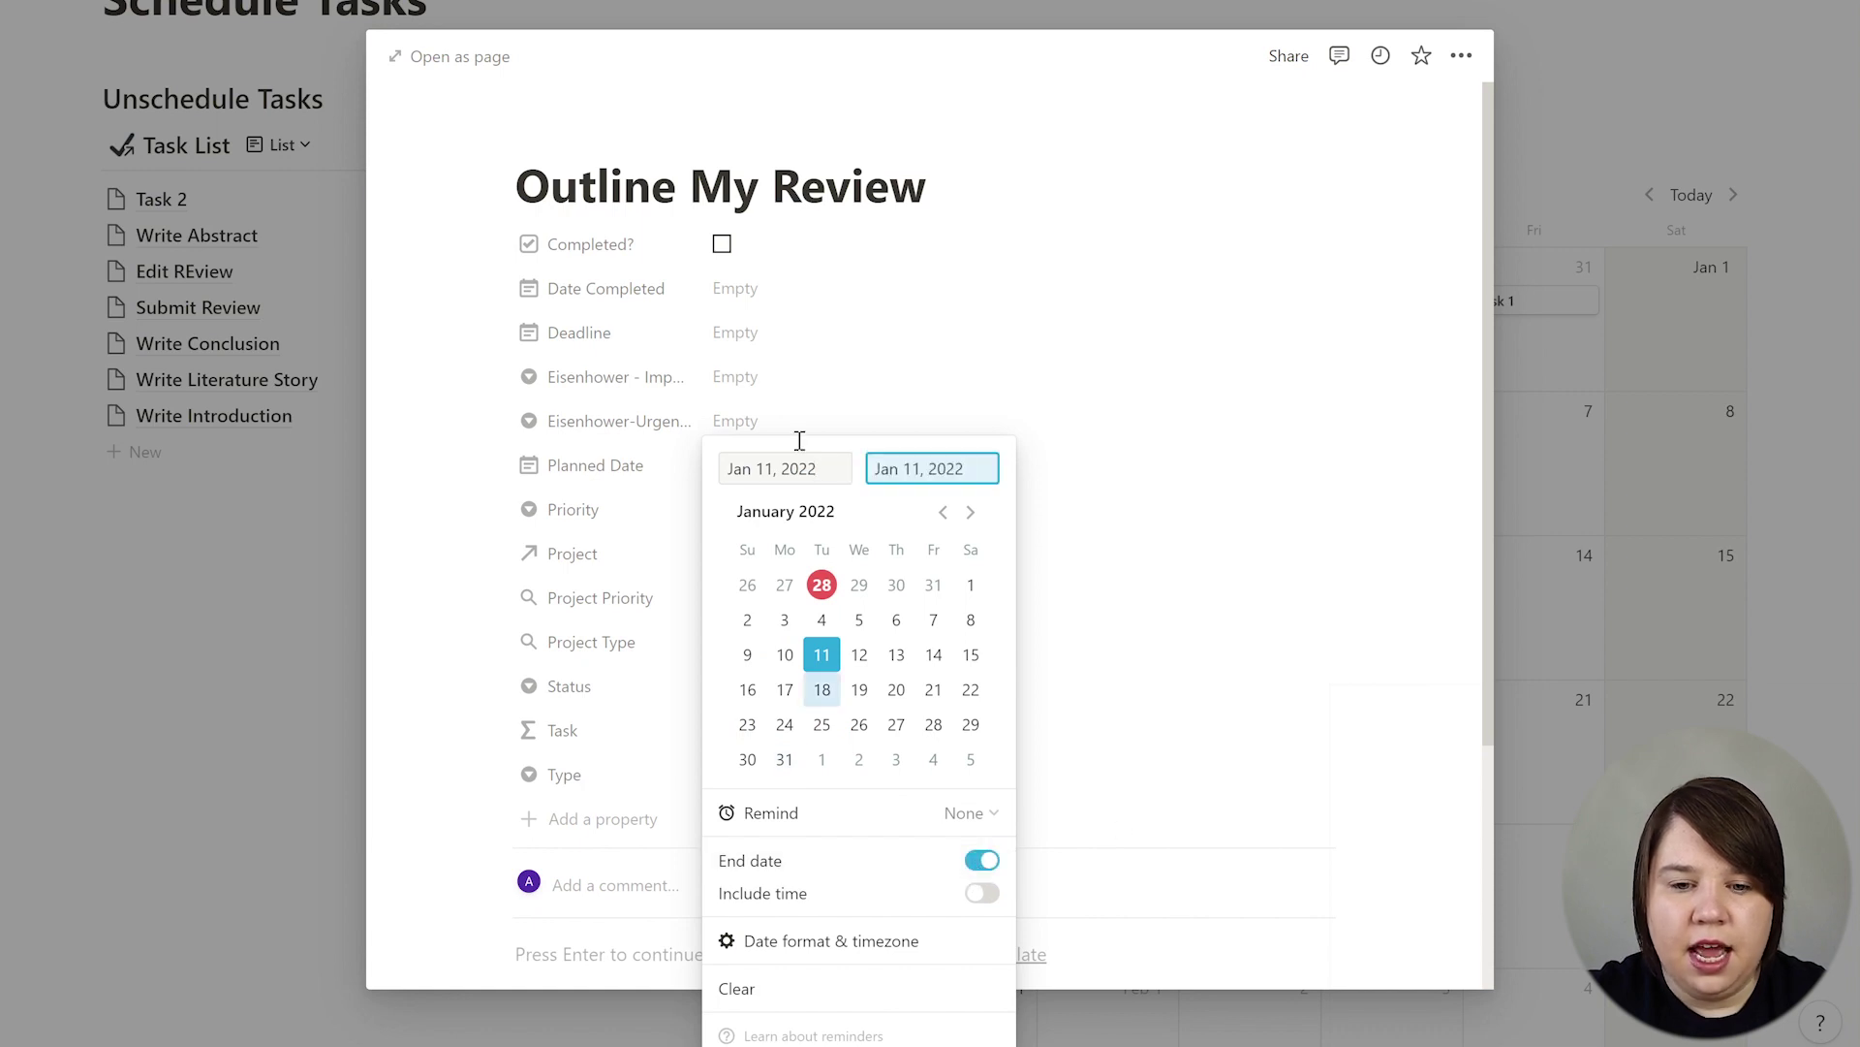
click(936, 657)
click(1275, 361)
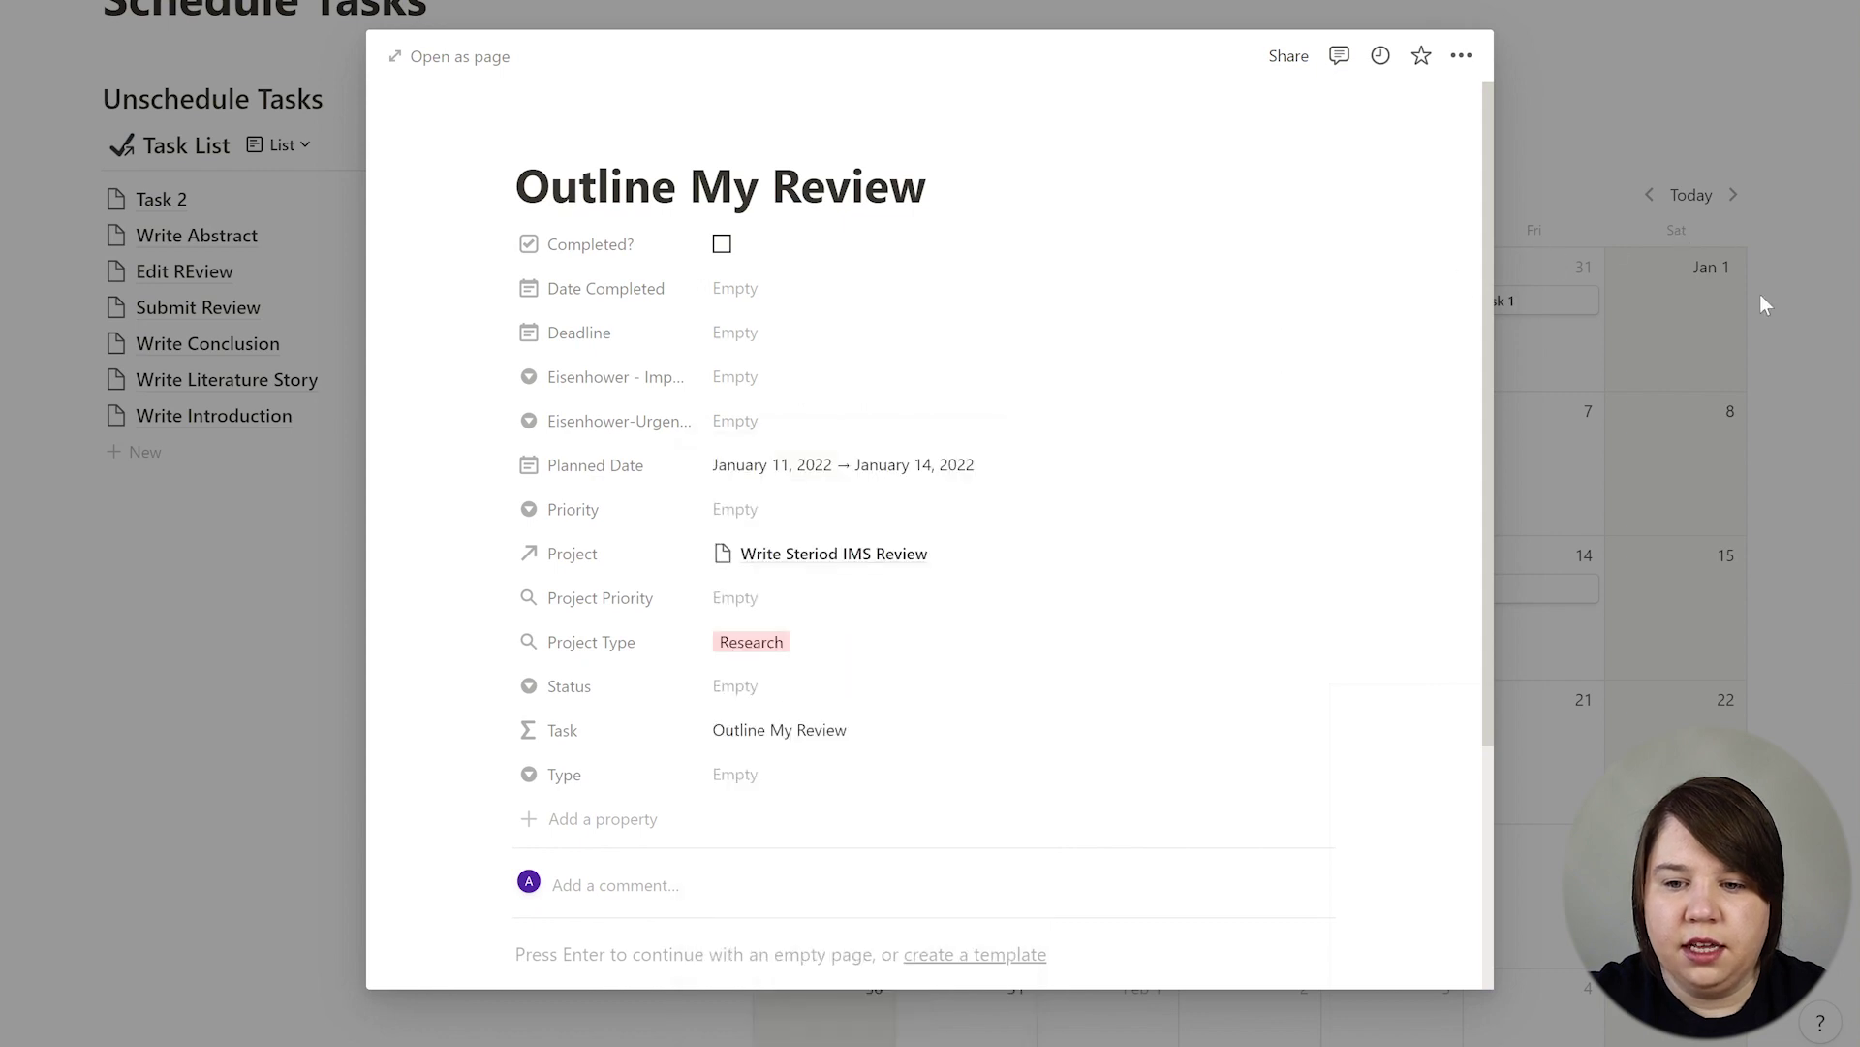
click(1812, 335)
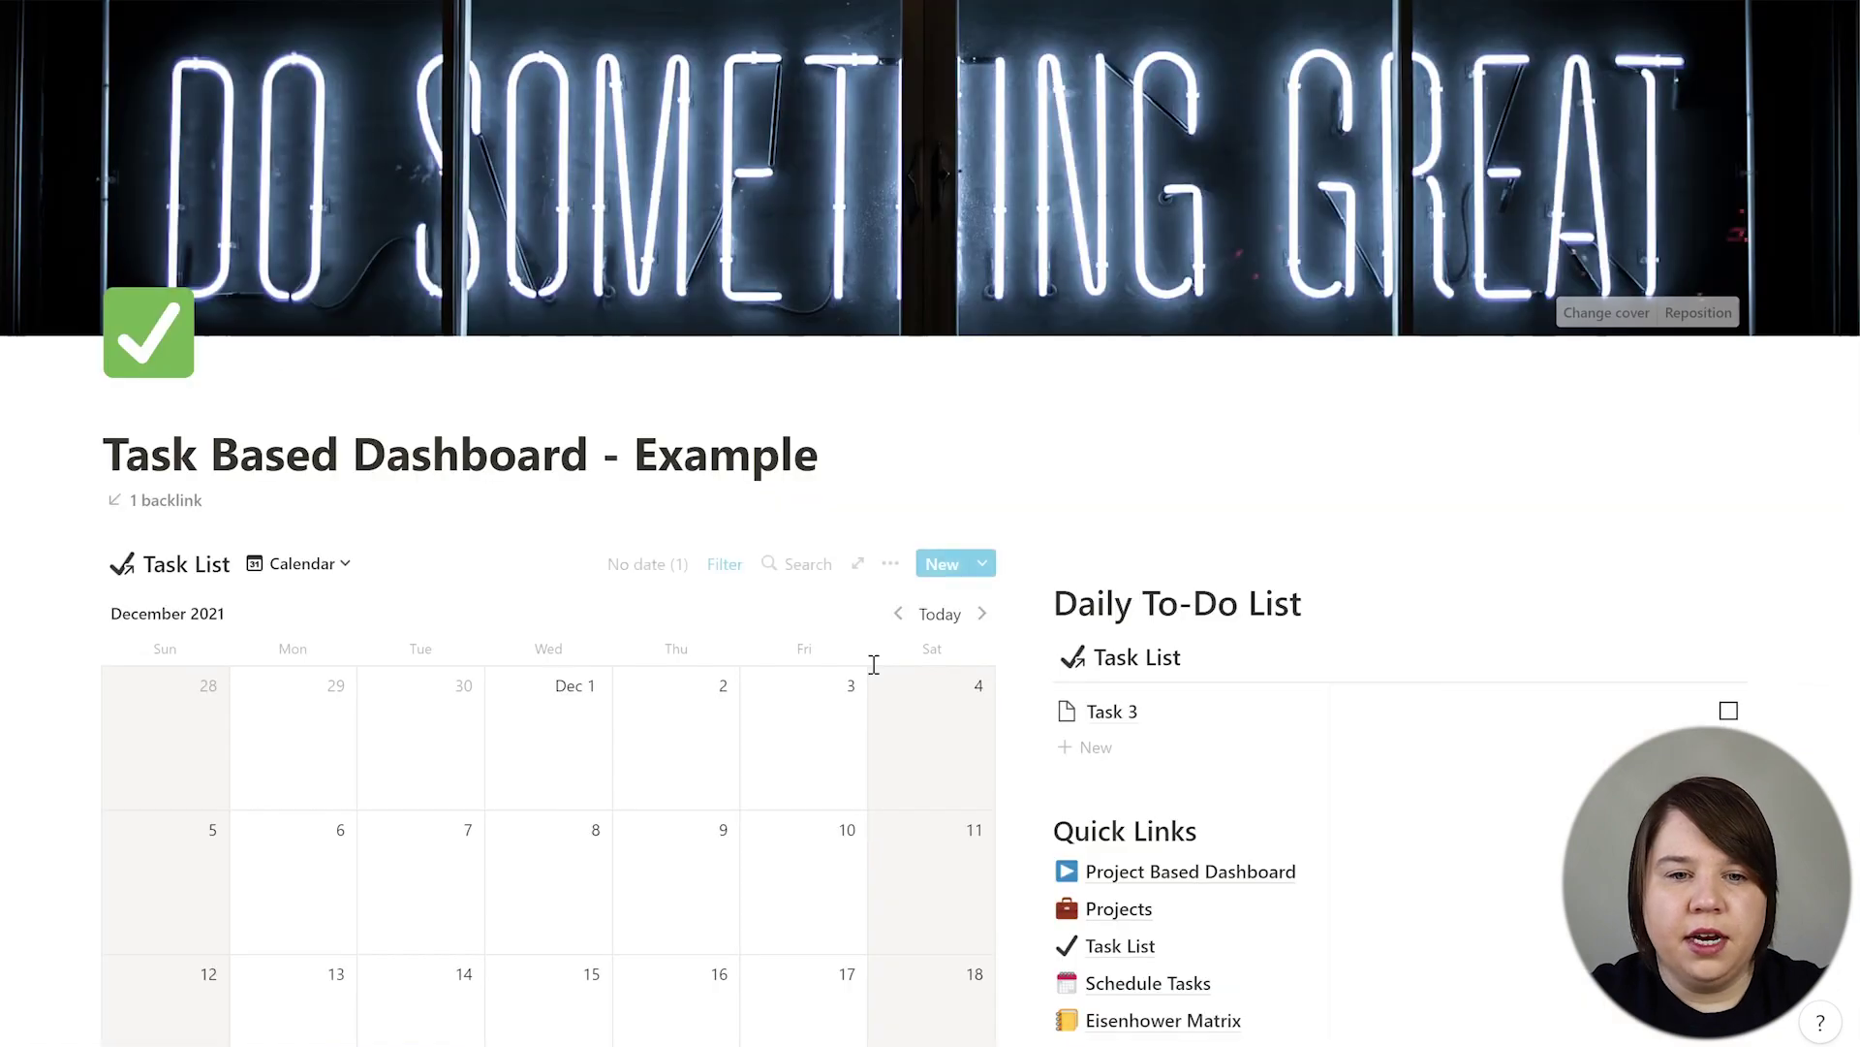
Step: Review the scheduled review tasks in the Task Based Dashboard calendar from January to March 2022
scroll(872, 664, down, 5)
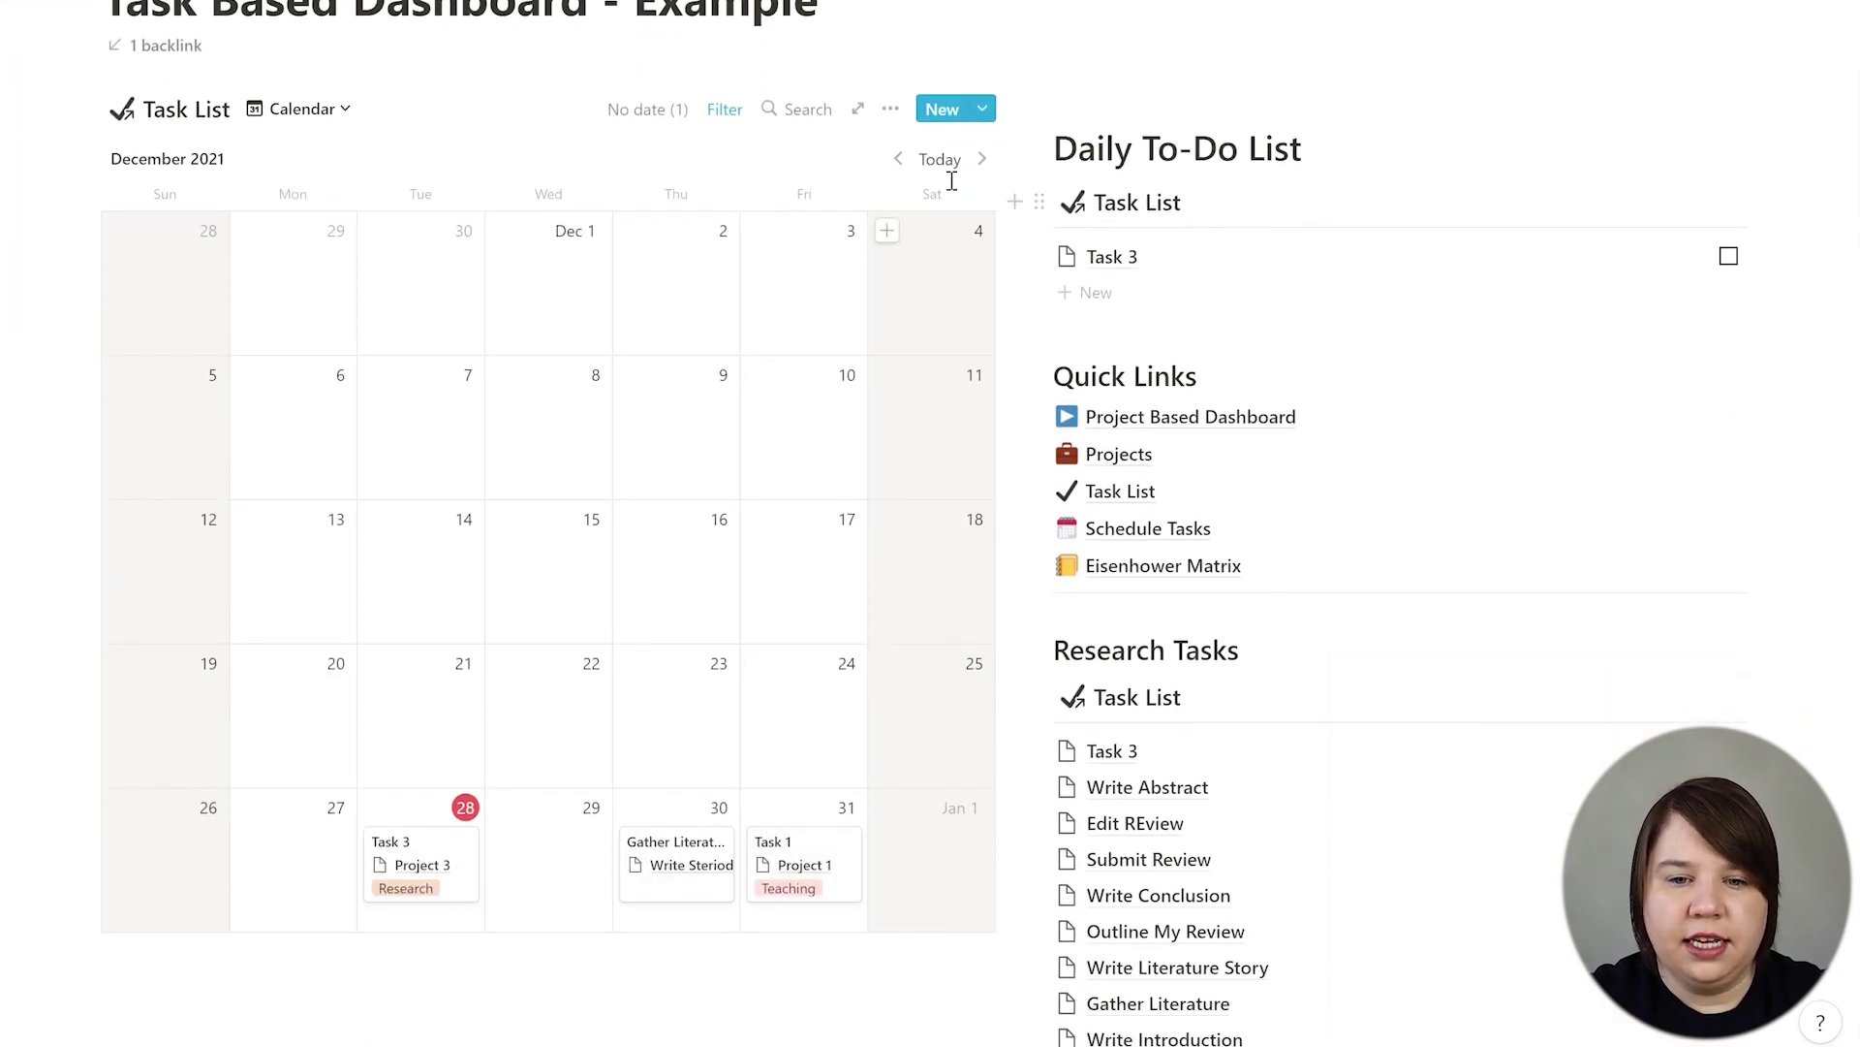
click(981, 159)
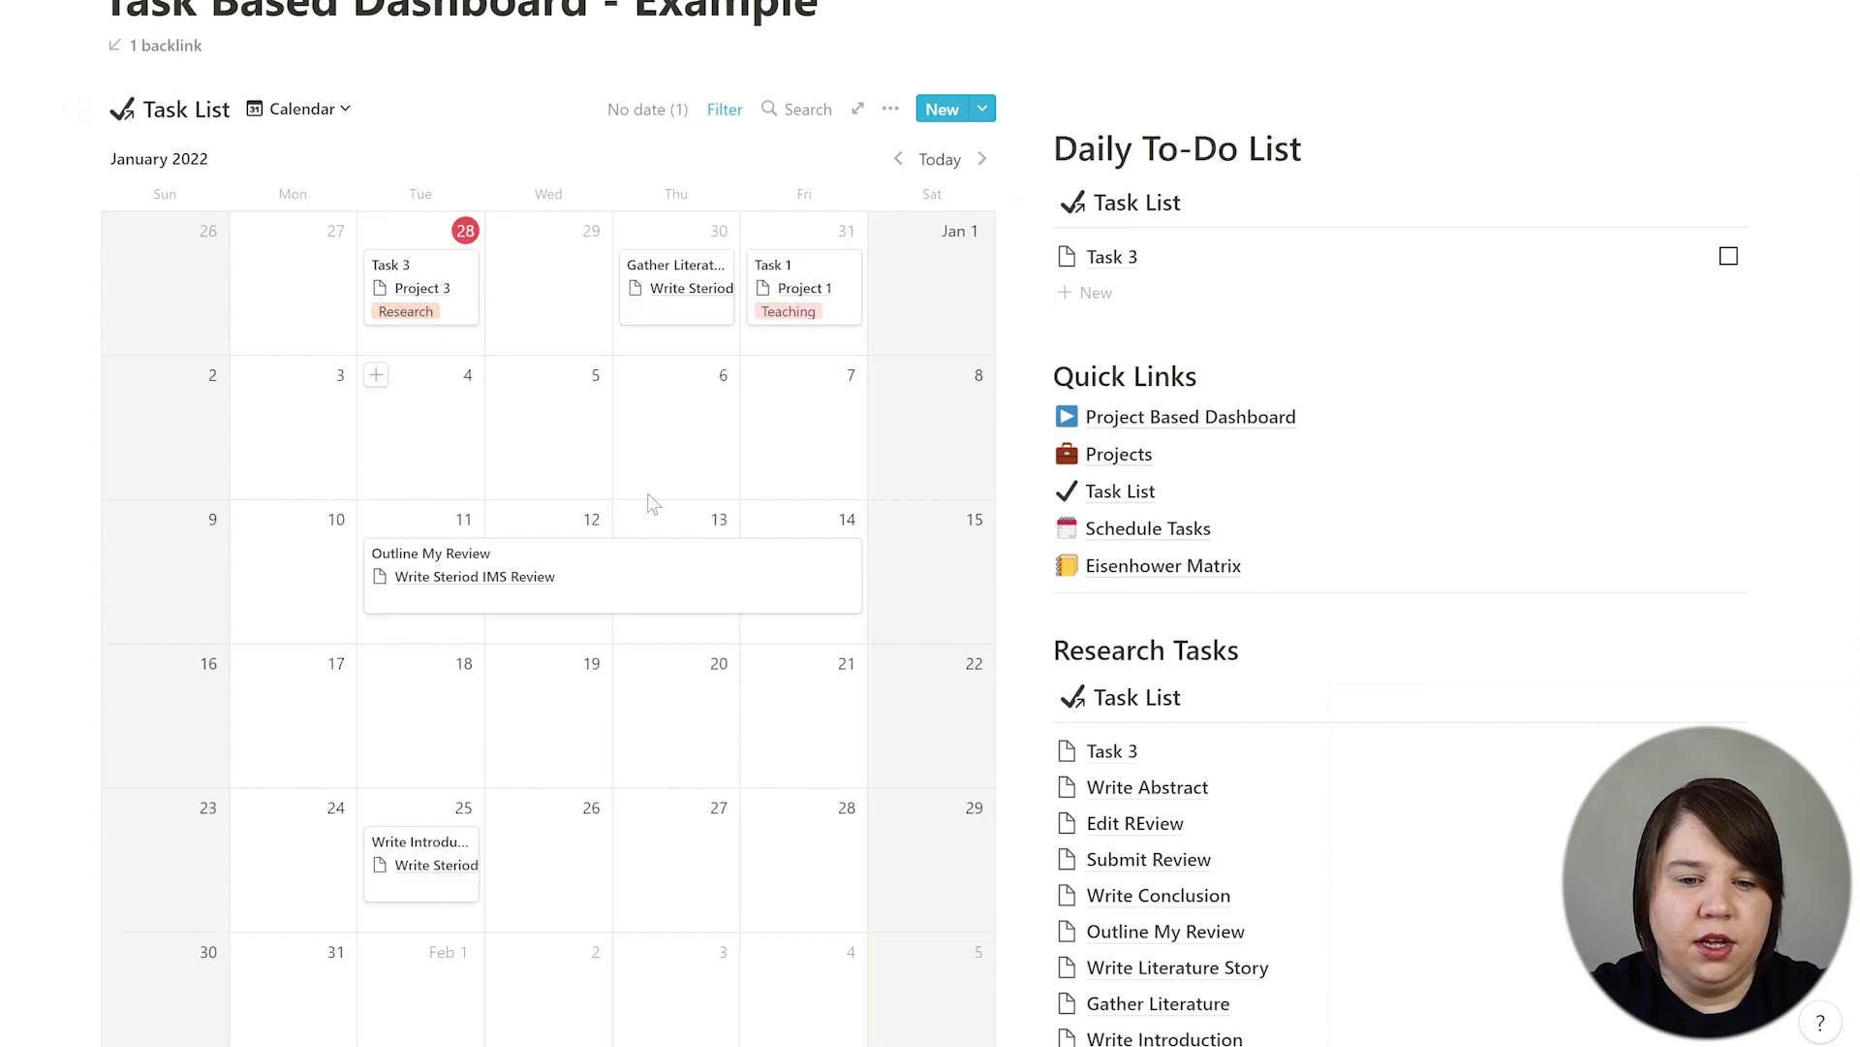
scroll(649, 494, down, 4)
scroll(647, 491, up, 4)
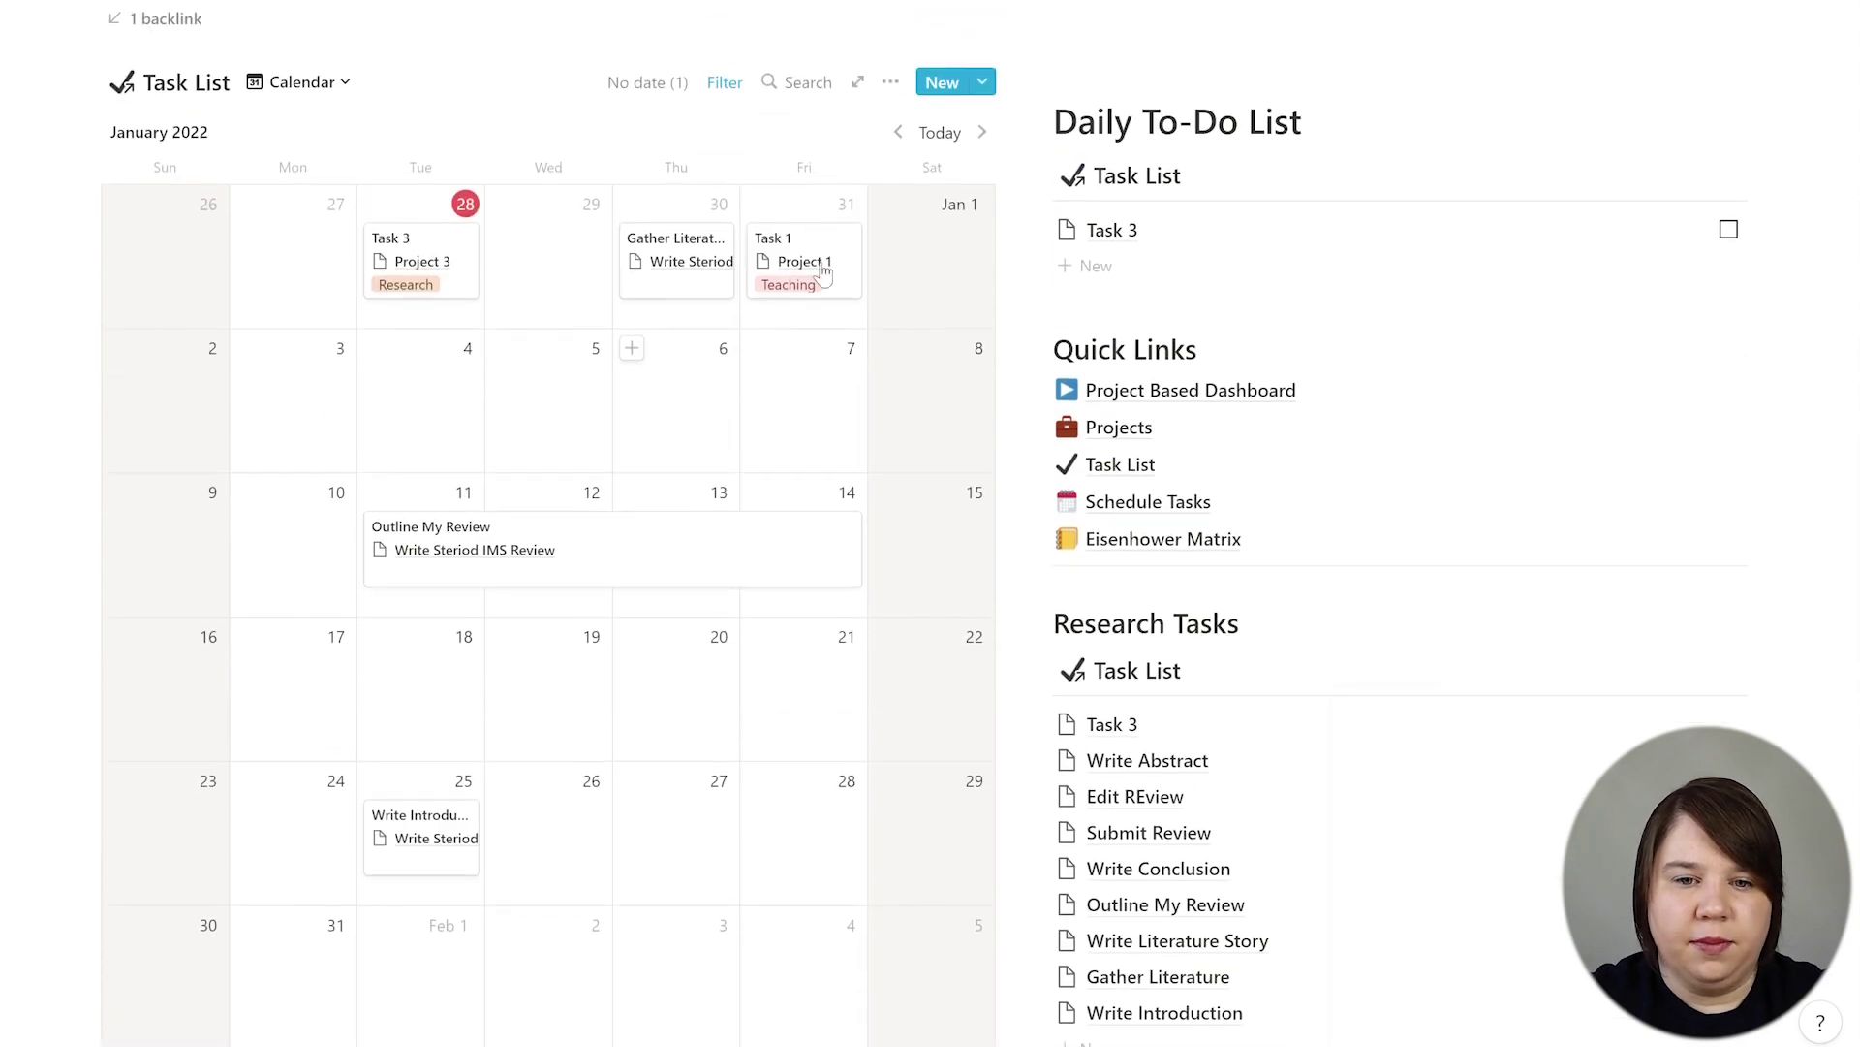
click(982, 141)
click(981, 141)
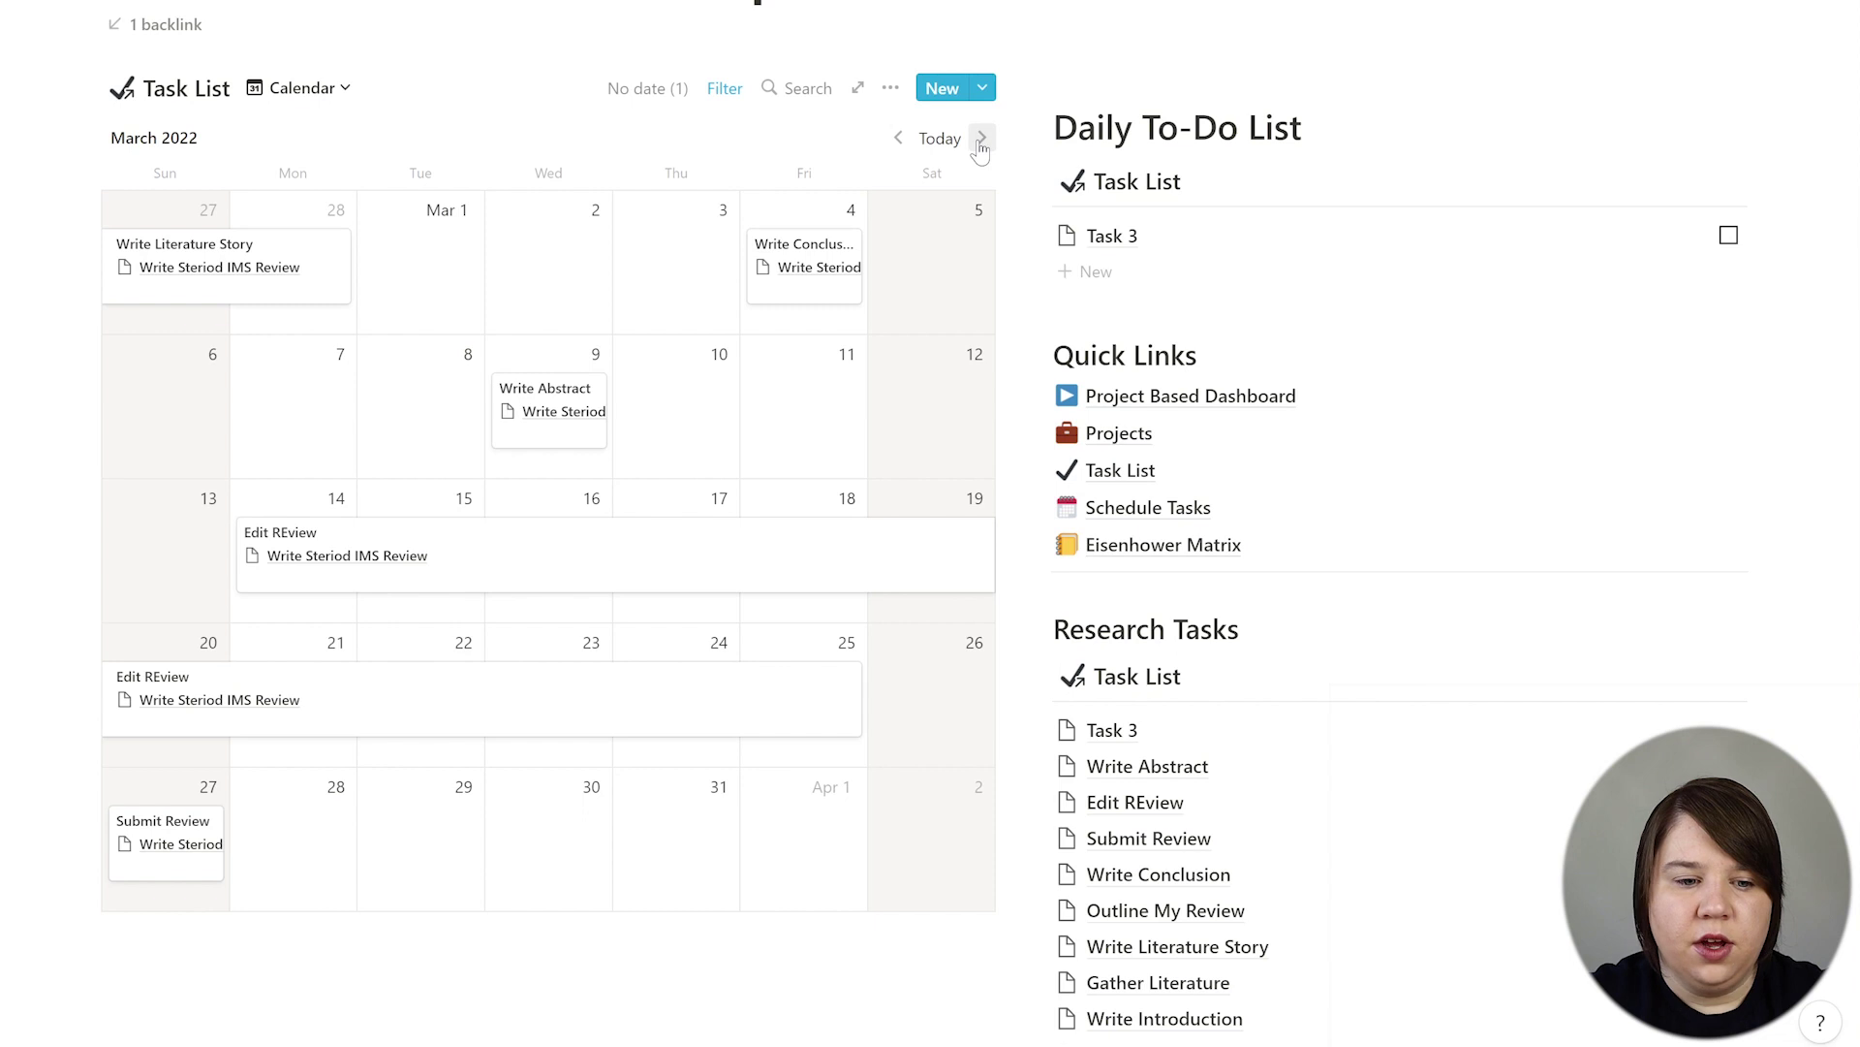
click(898, 141)
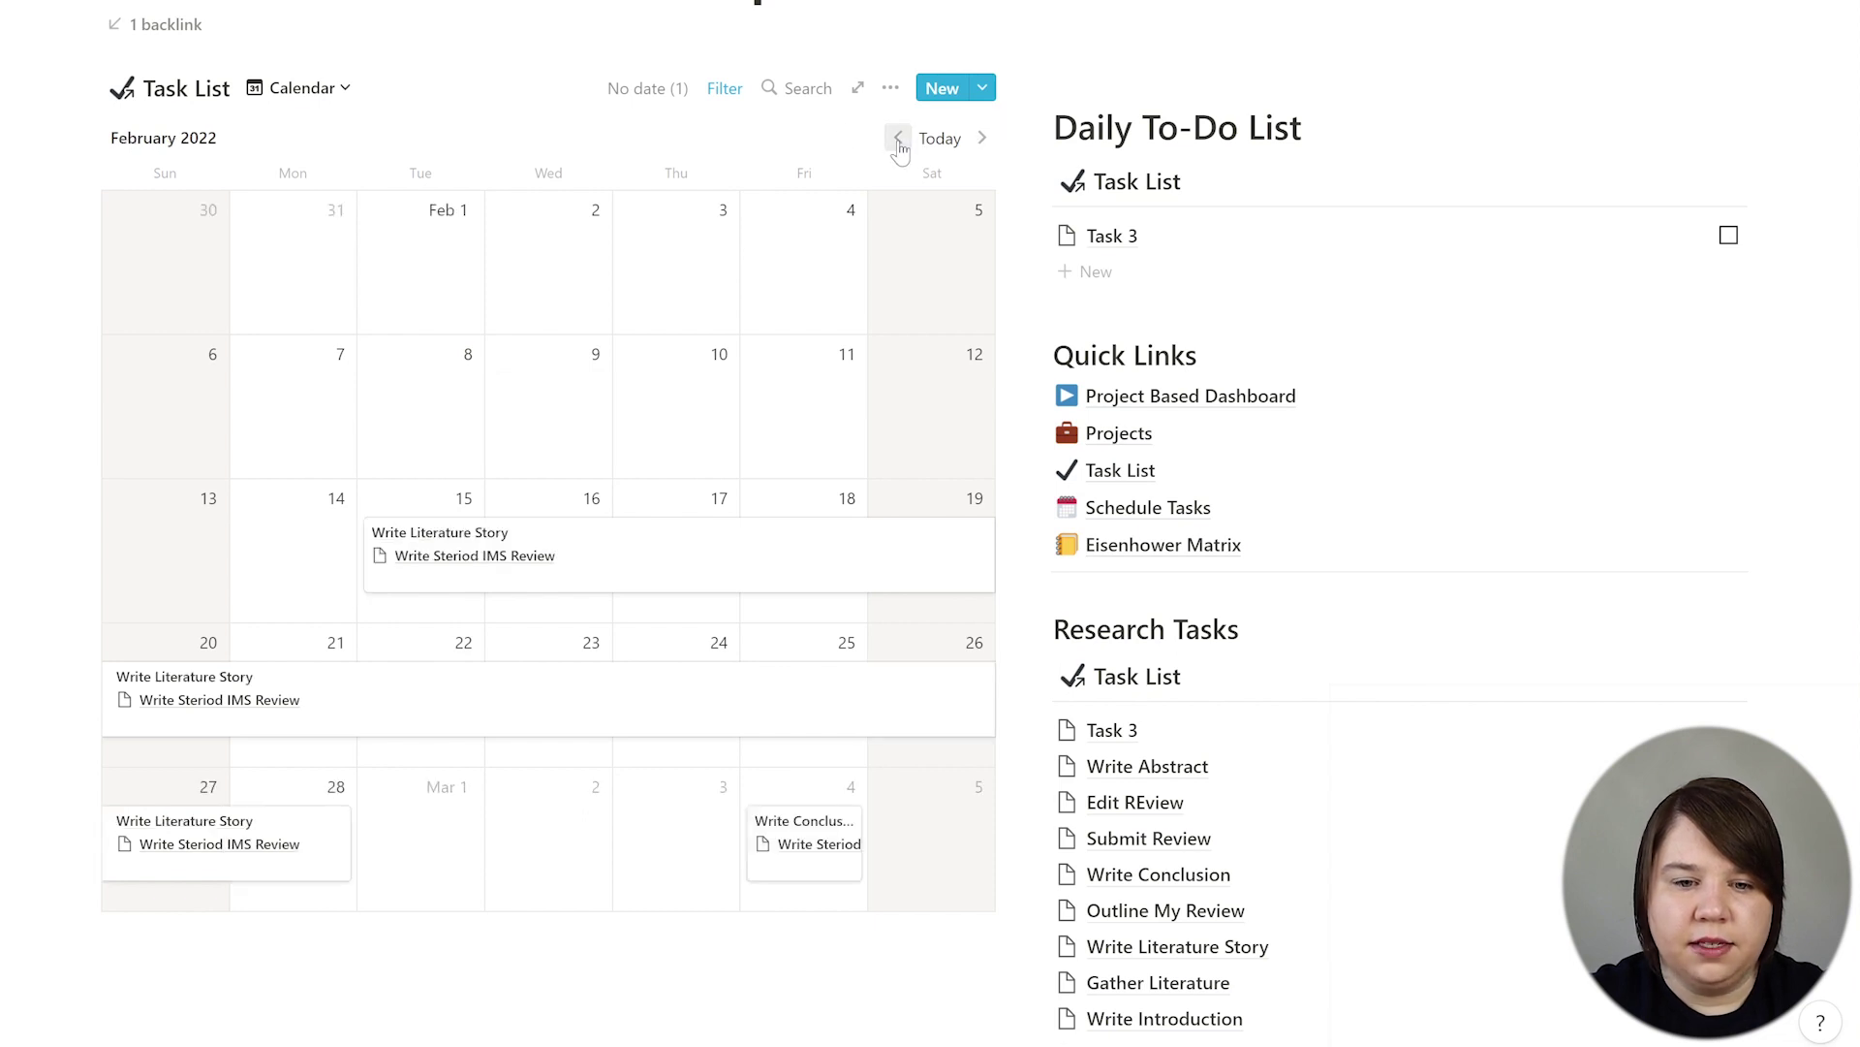
Step: Review the Task List calendar for January and February 2022 and December 2021, along with the task lists on the dashboard
click(898, 141)
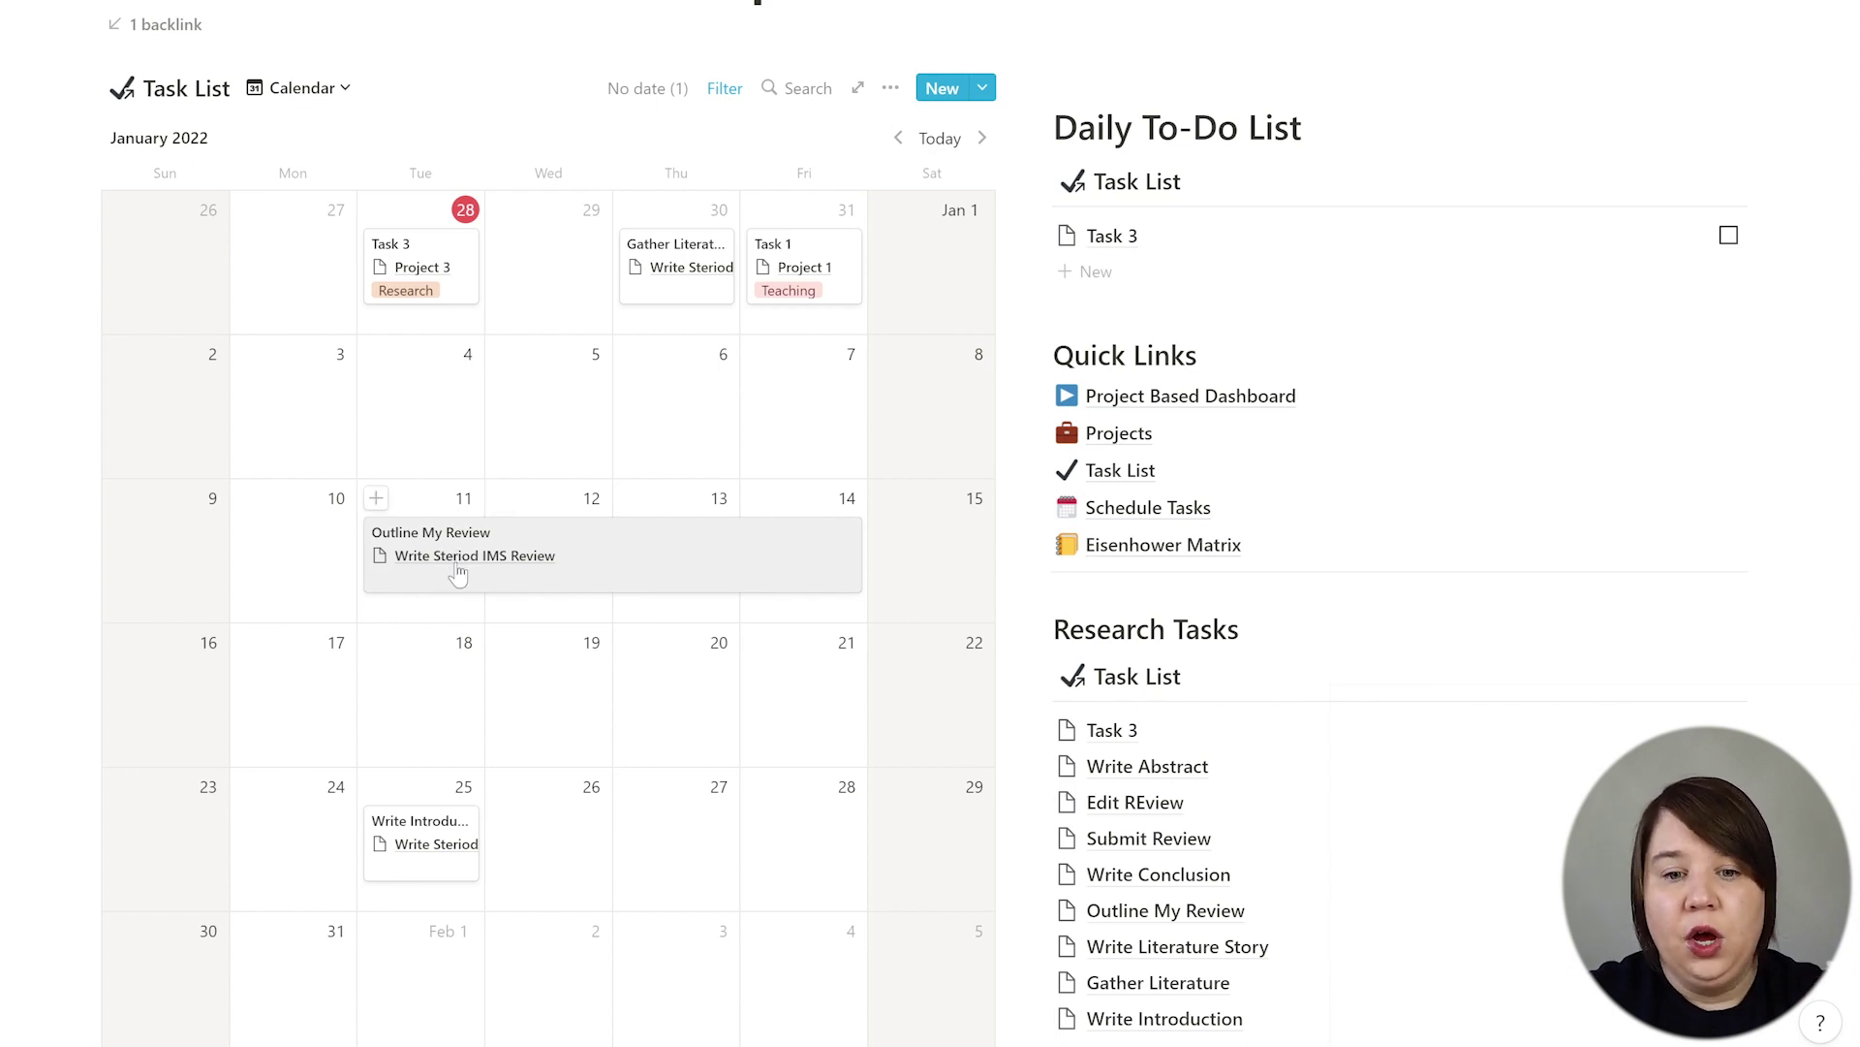
click(982, 141)
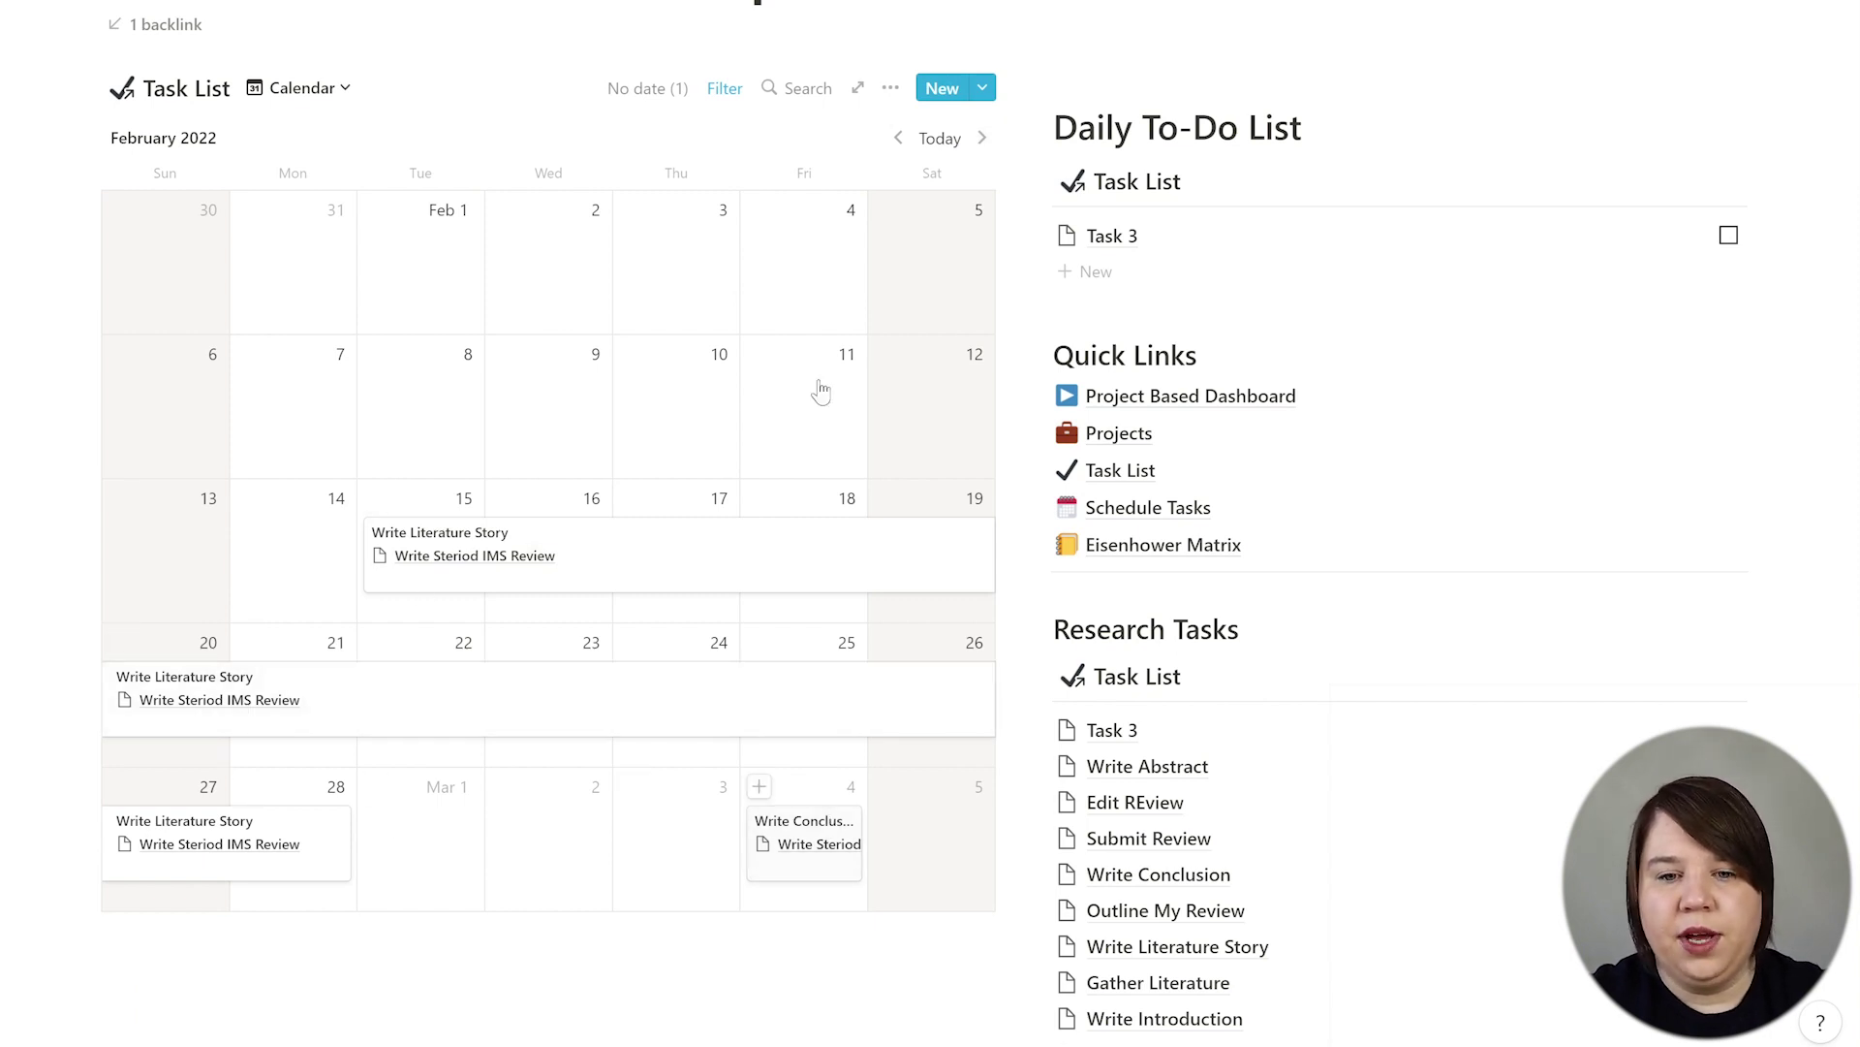
click(900, 140)
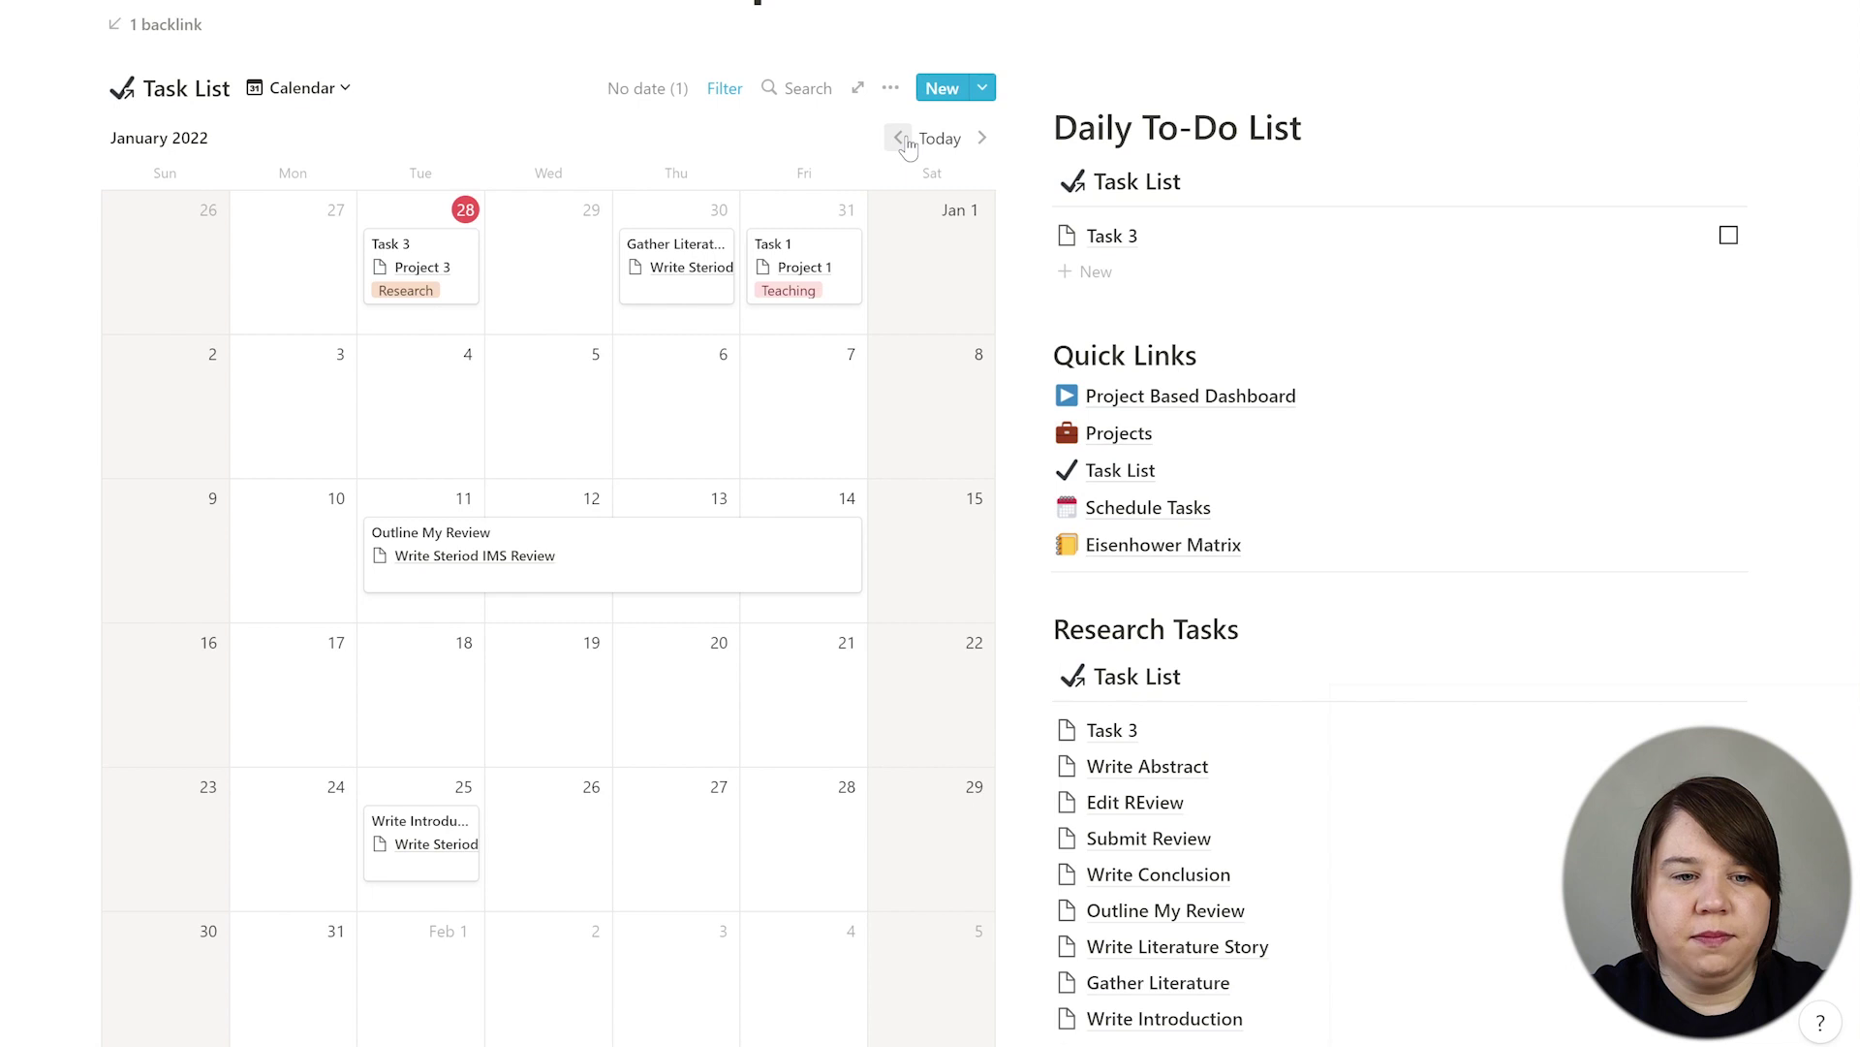
click(901, 140)
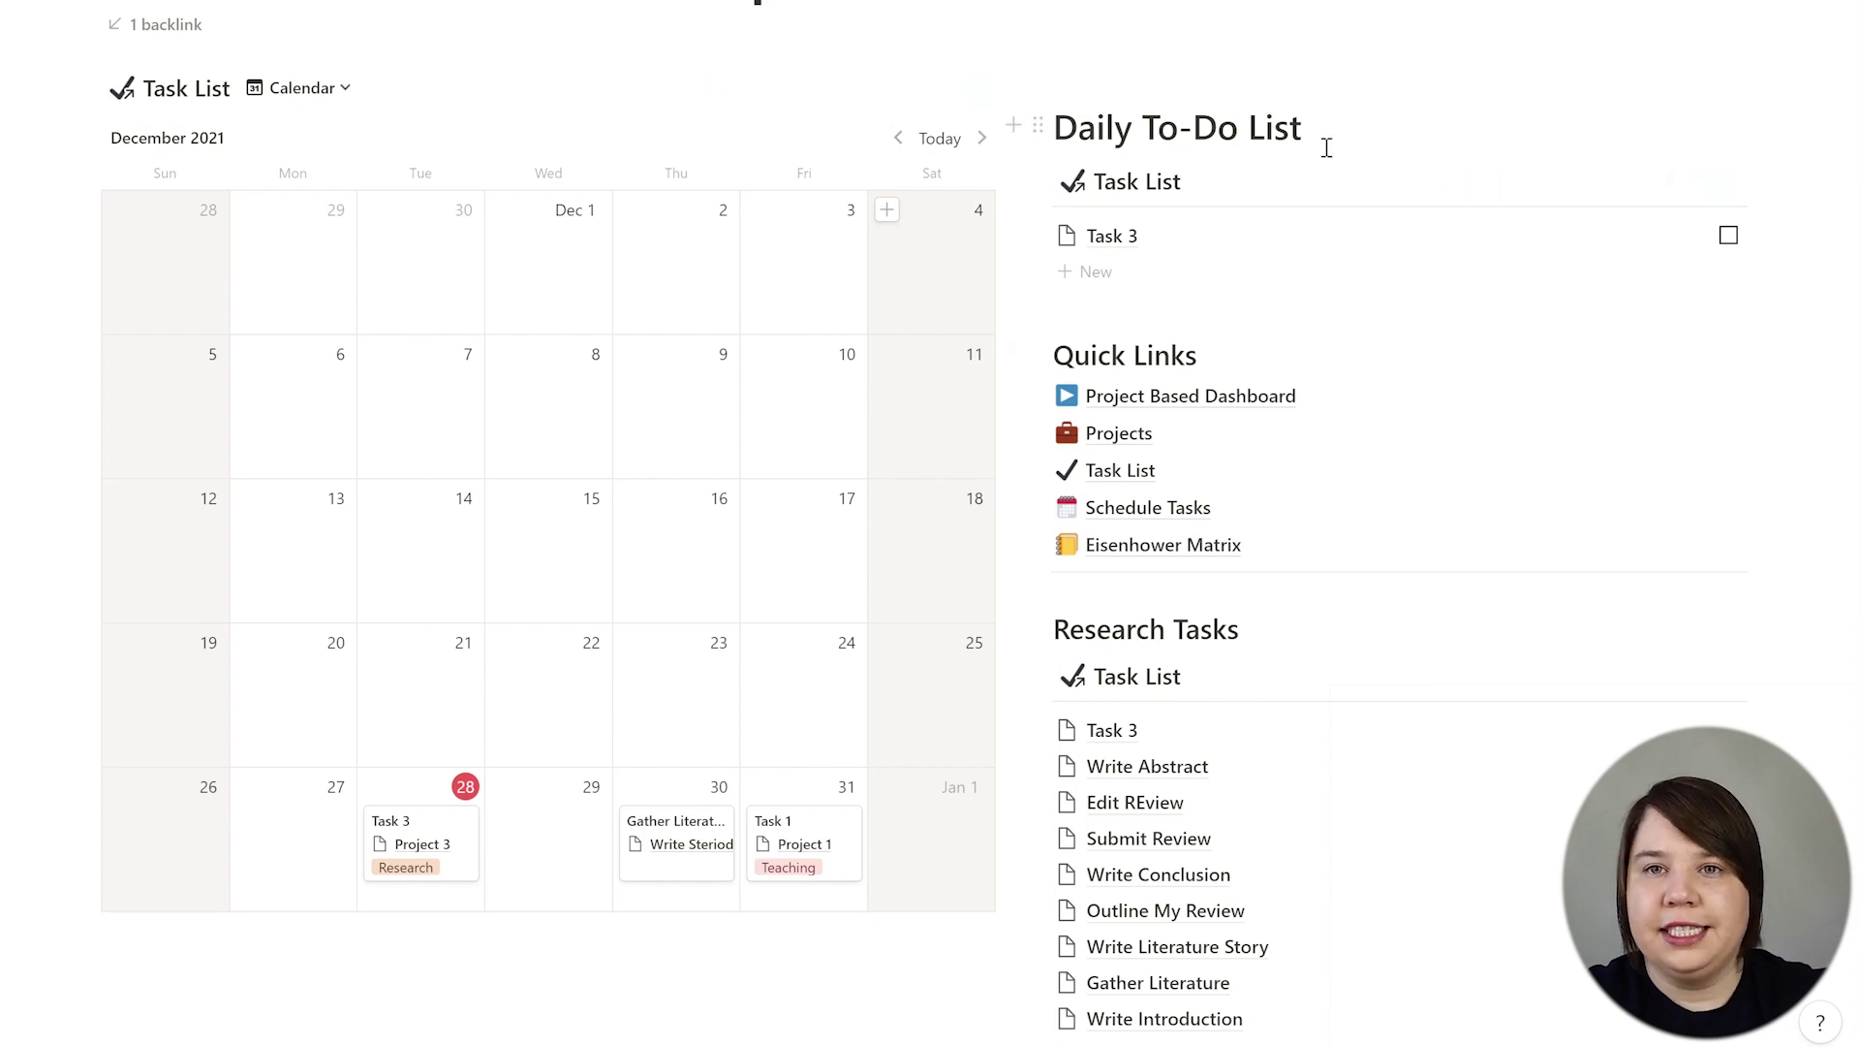
scroll(1357, 635, down, 2)
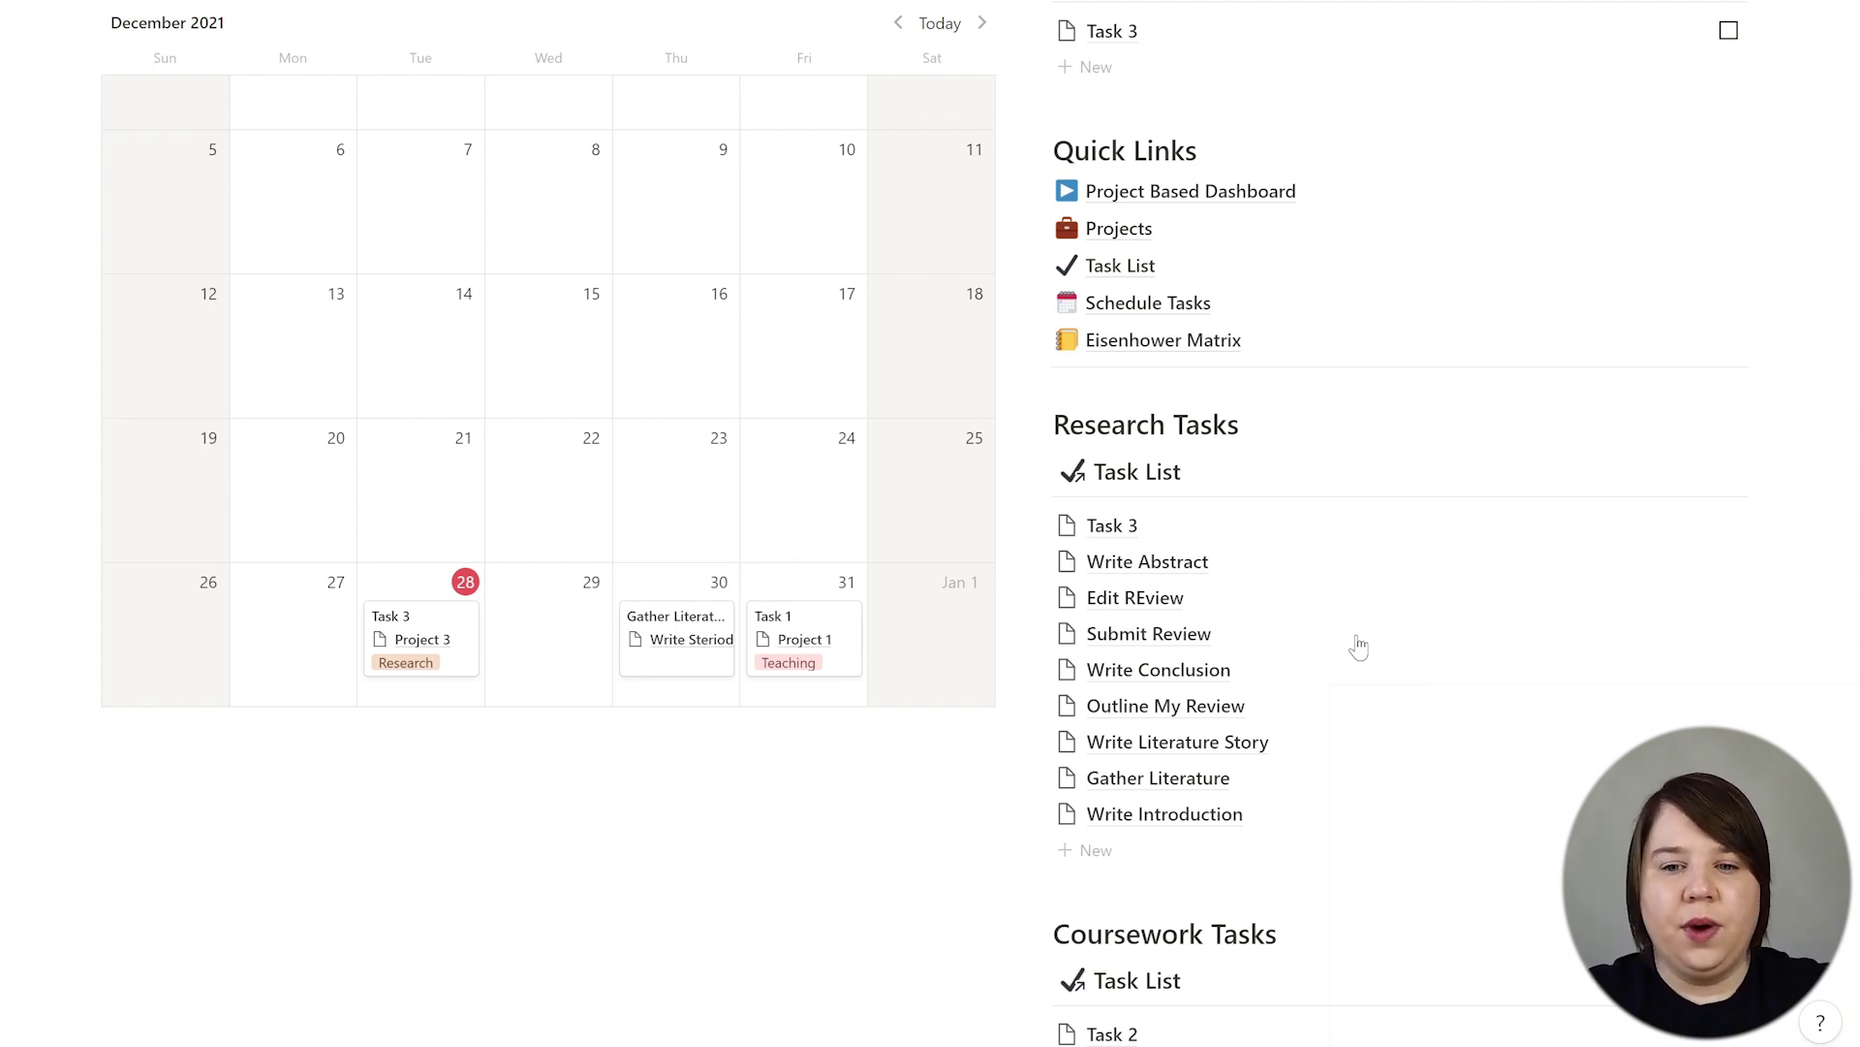
scroll(1360, 647, up, 2)
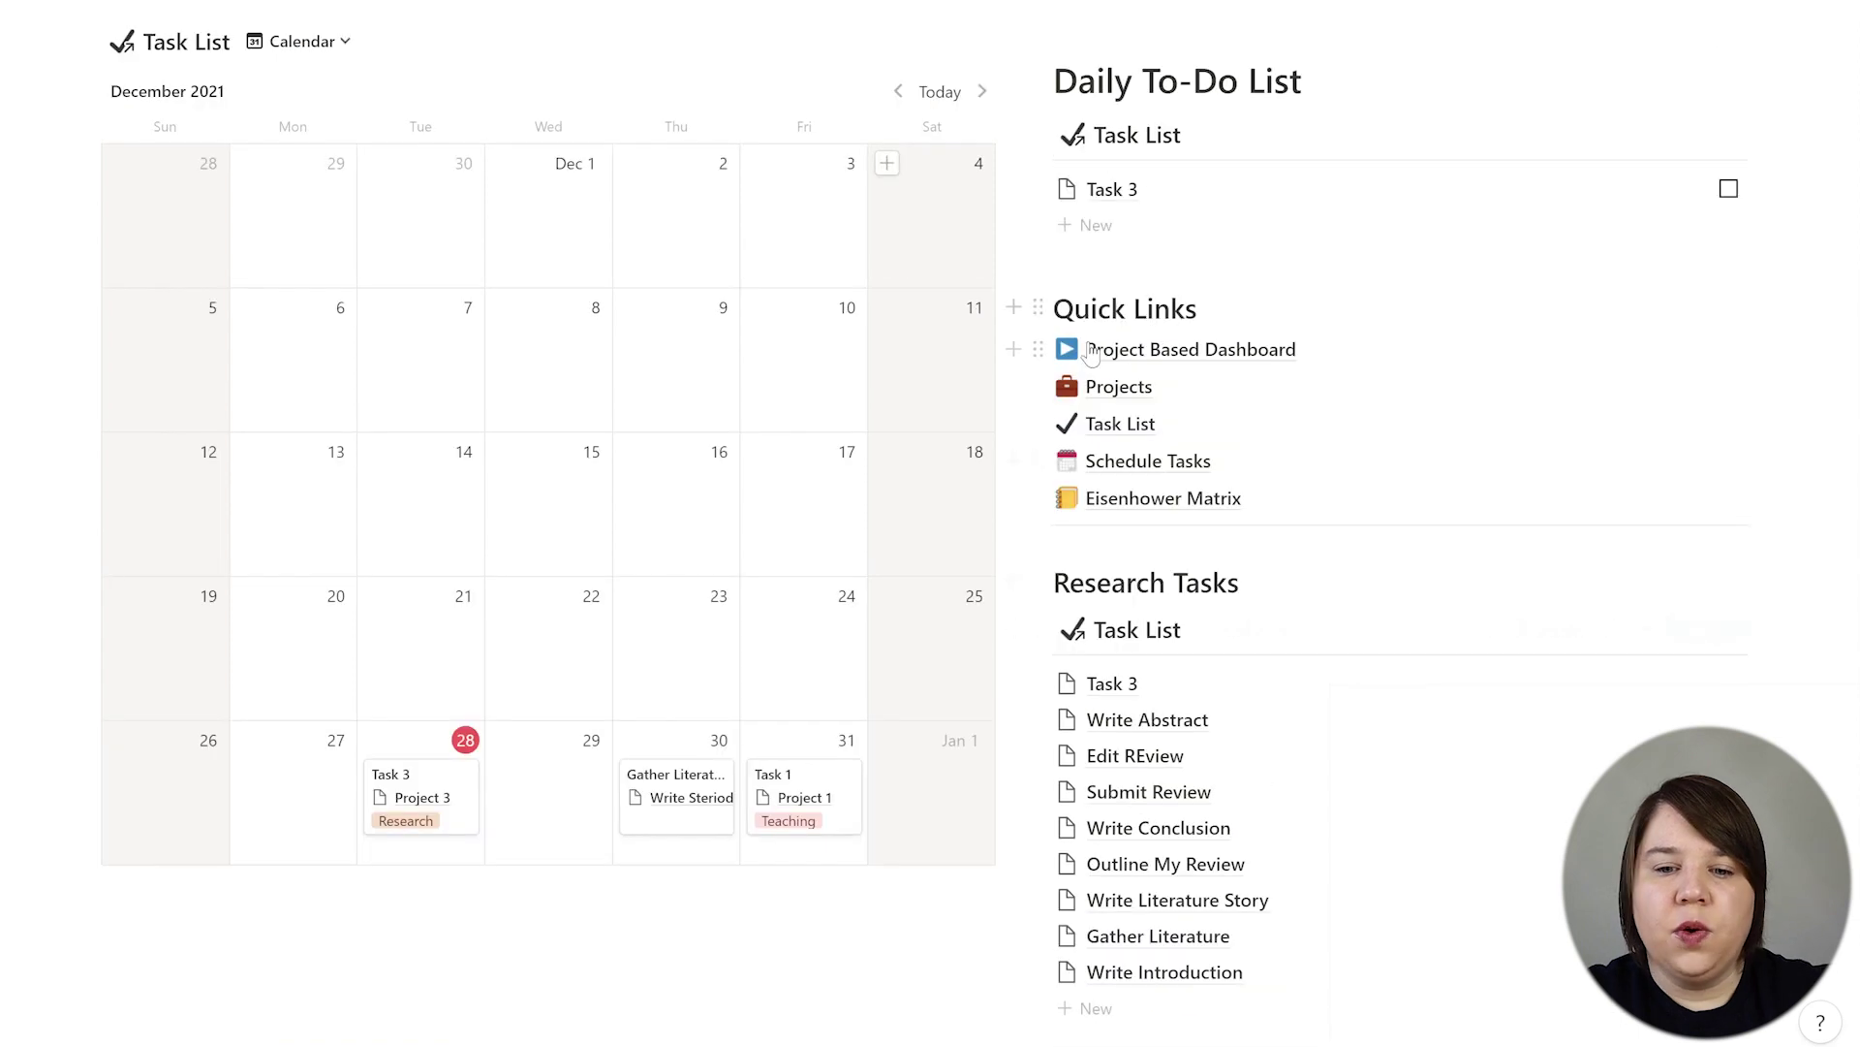
Step: Open the Projects page from the dashboard and examine the project properties across the table
click(1108, 394)
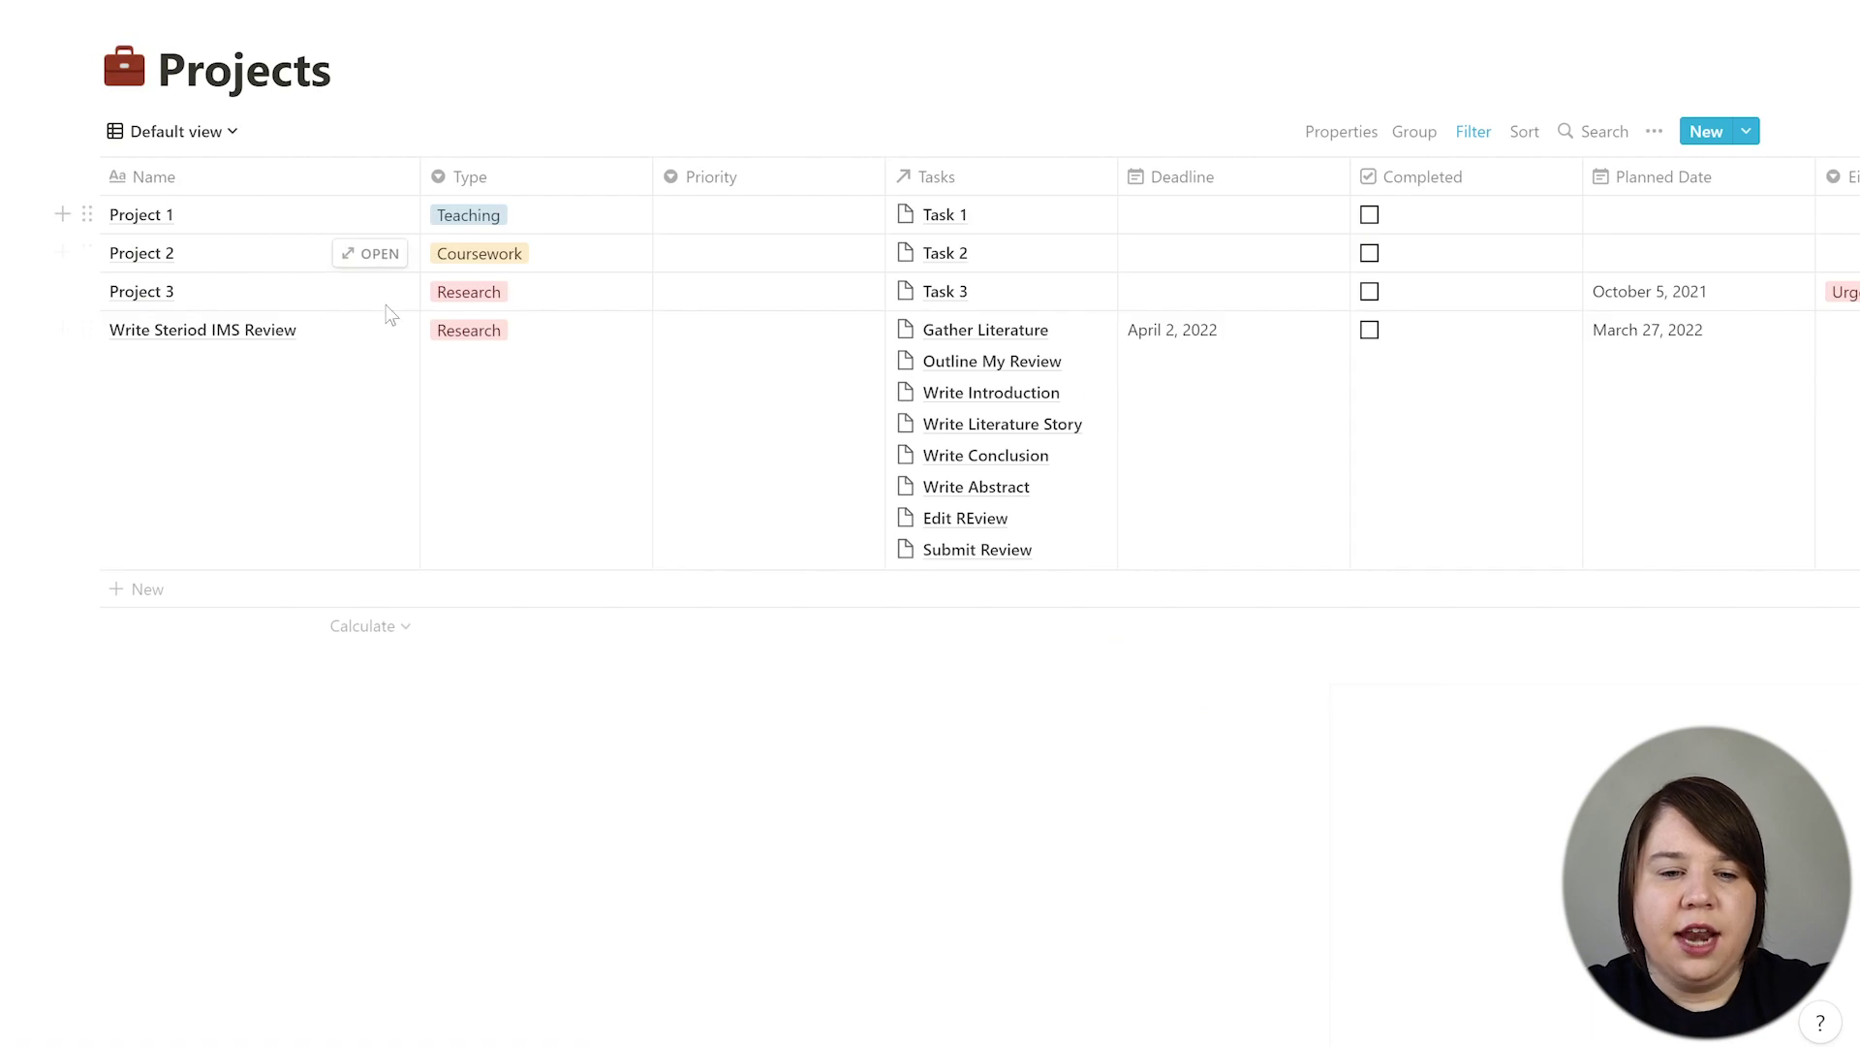
scroll(1401, 486, right, 3)
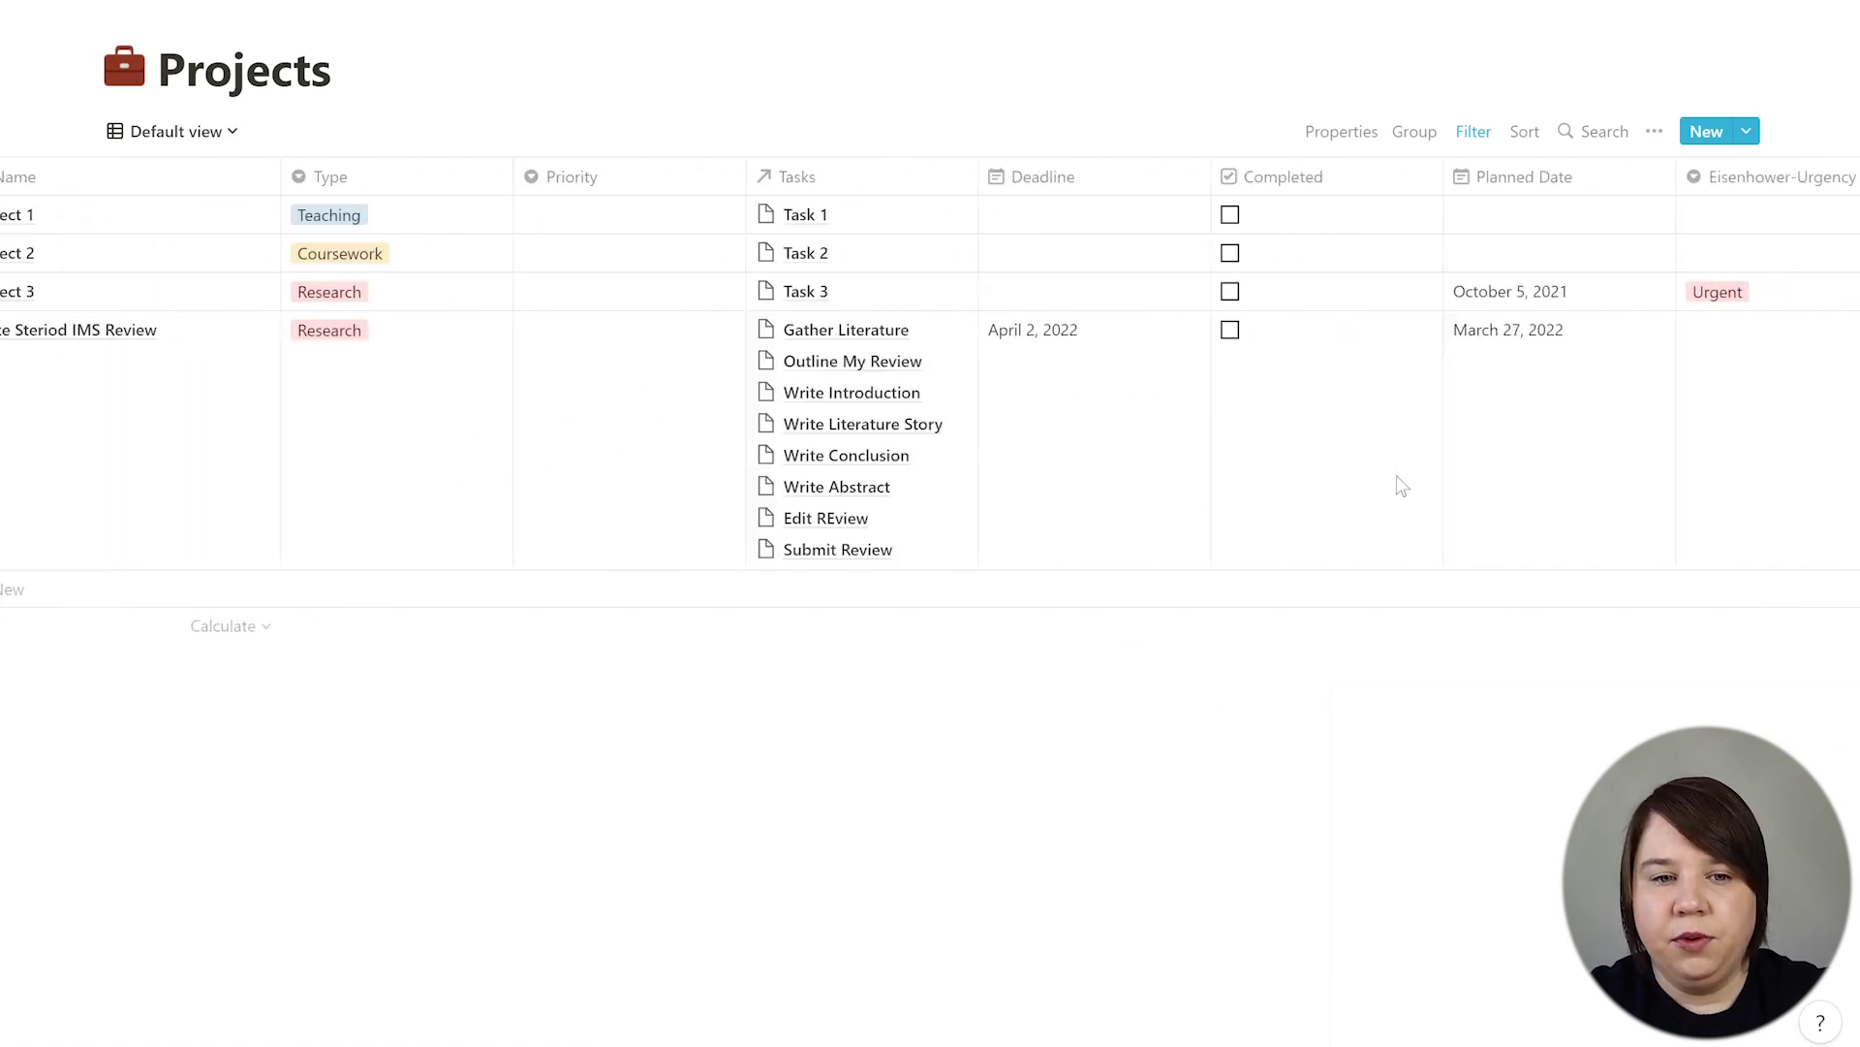
scroll(1401, 486, left, 3)
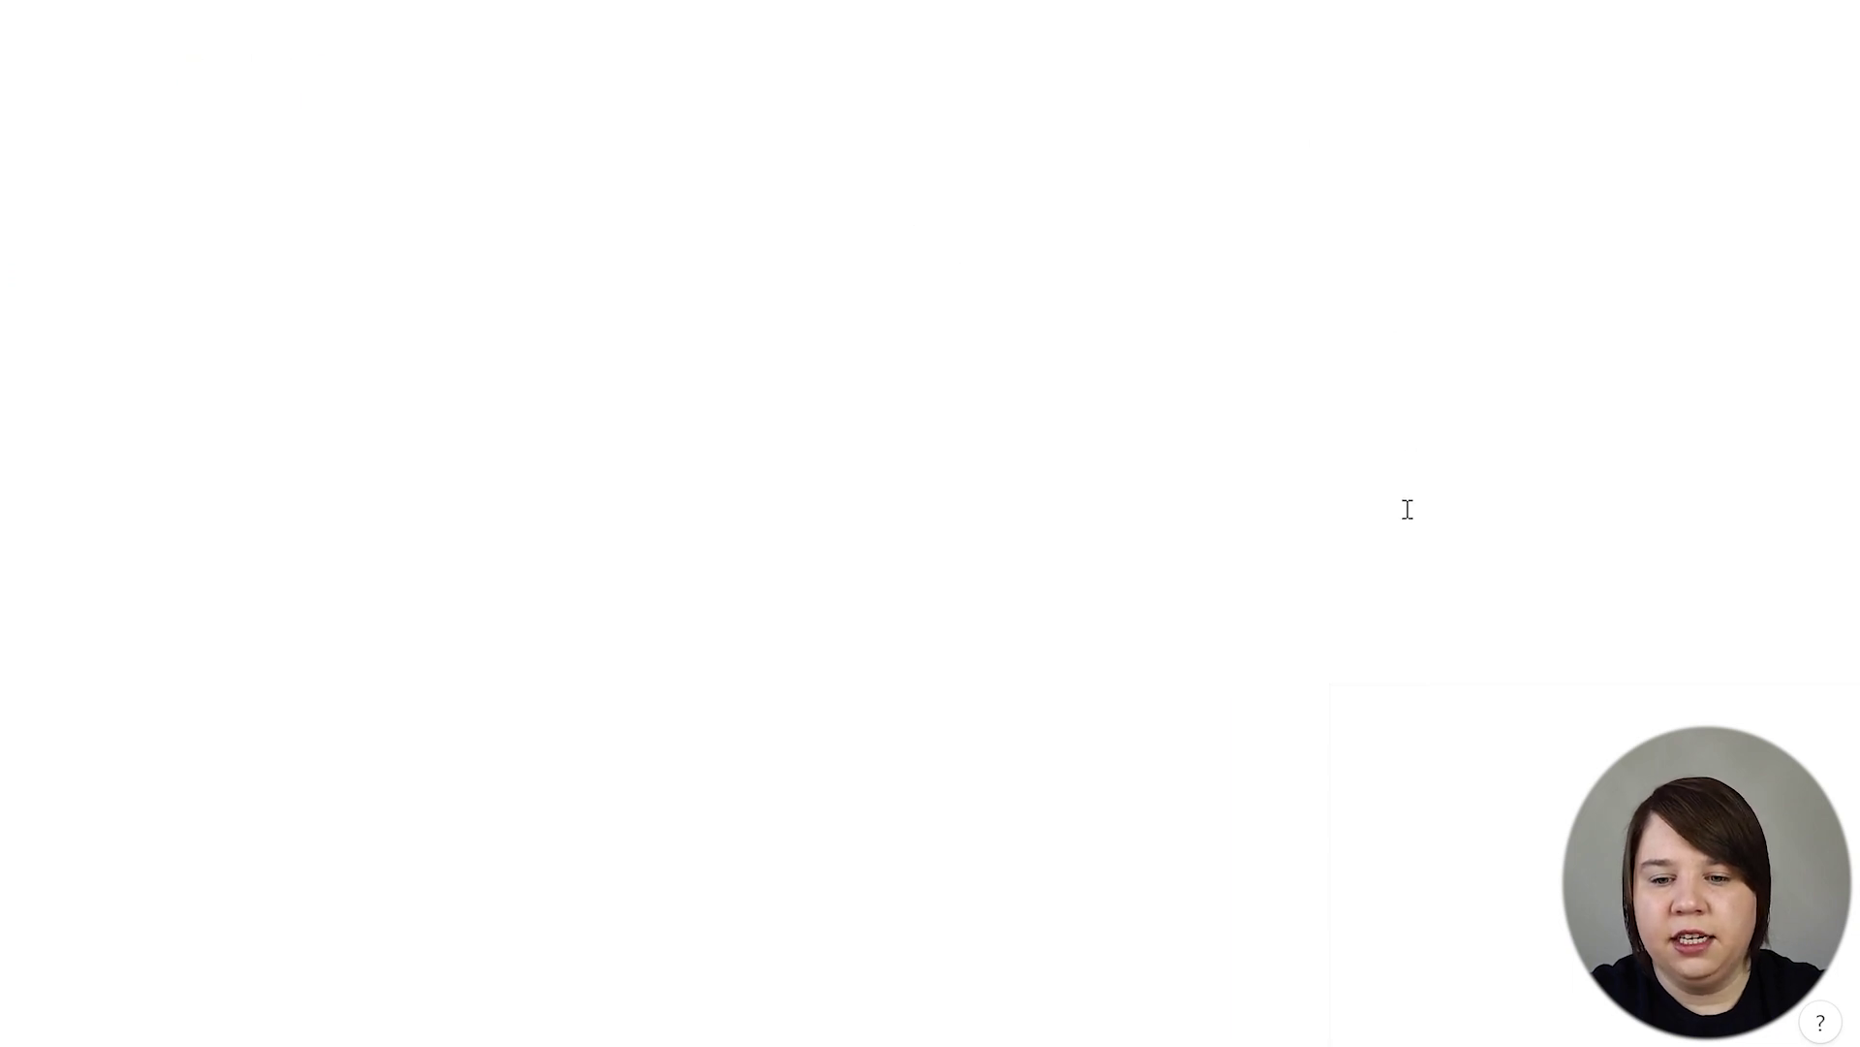
Step: Open the Task List page in its Table view and examine the Edit REview task's properties and Status options
scroll(1303, 722, down, 6)
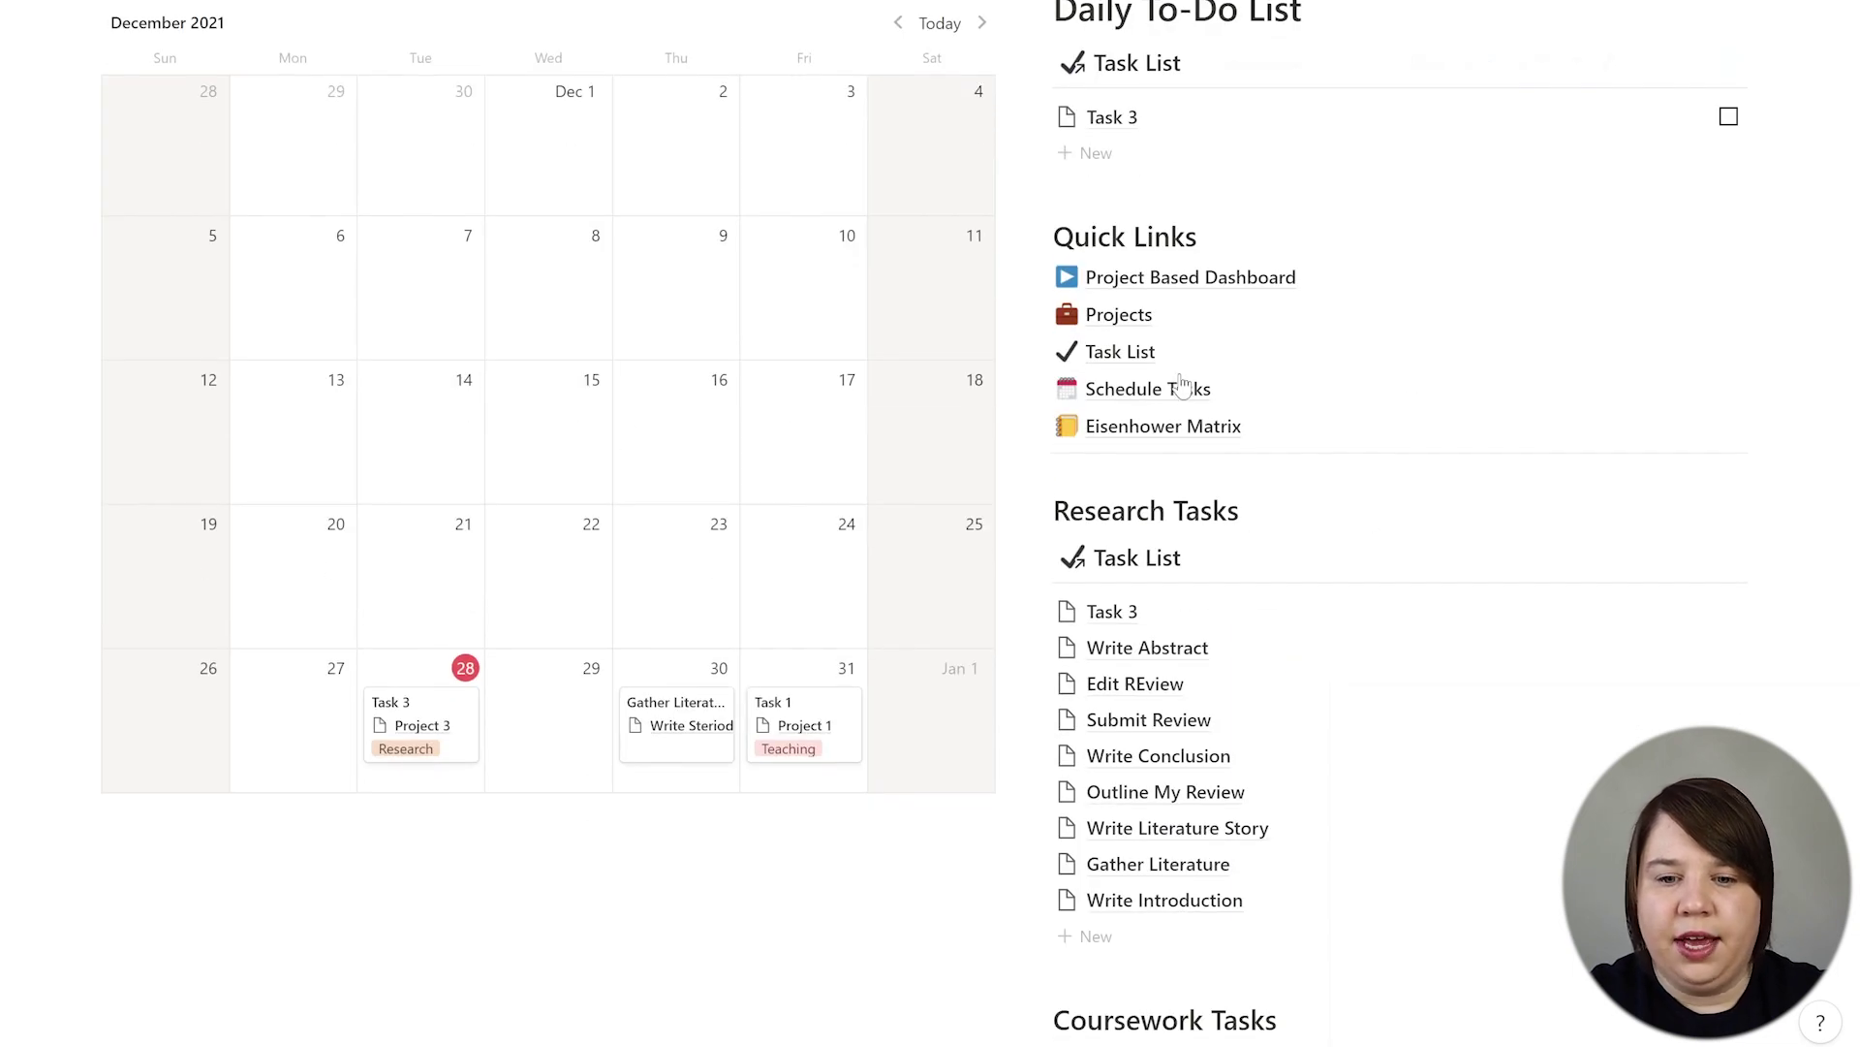
click(1121, 353)
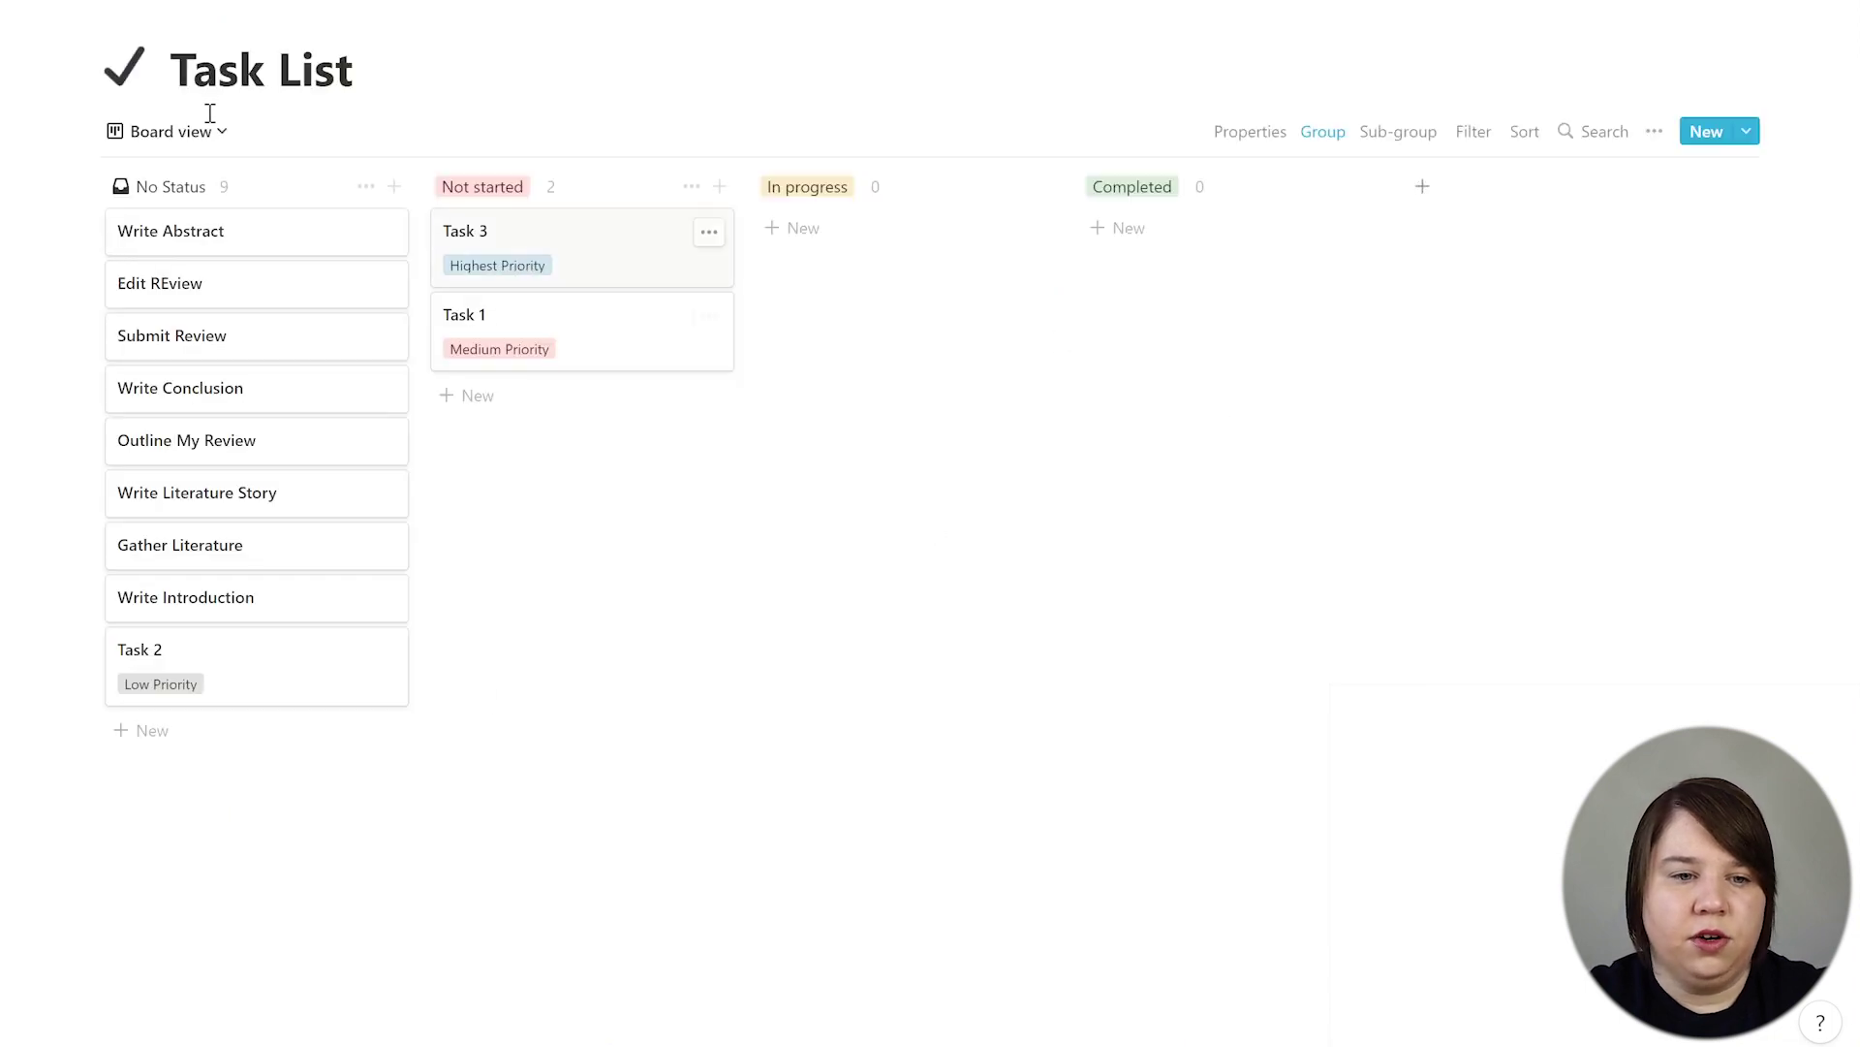
click(219, 133)
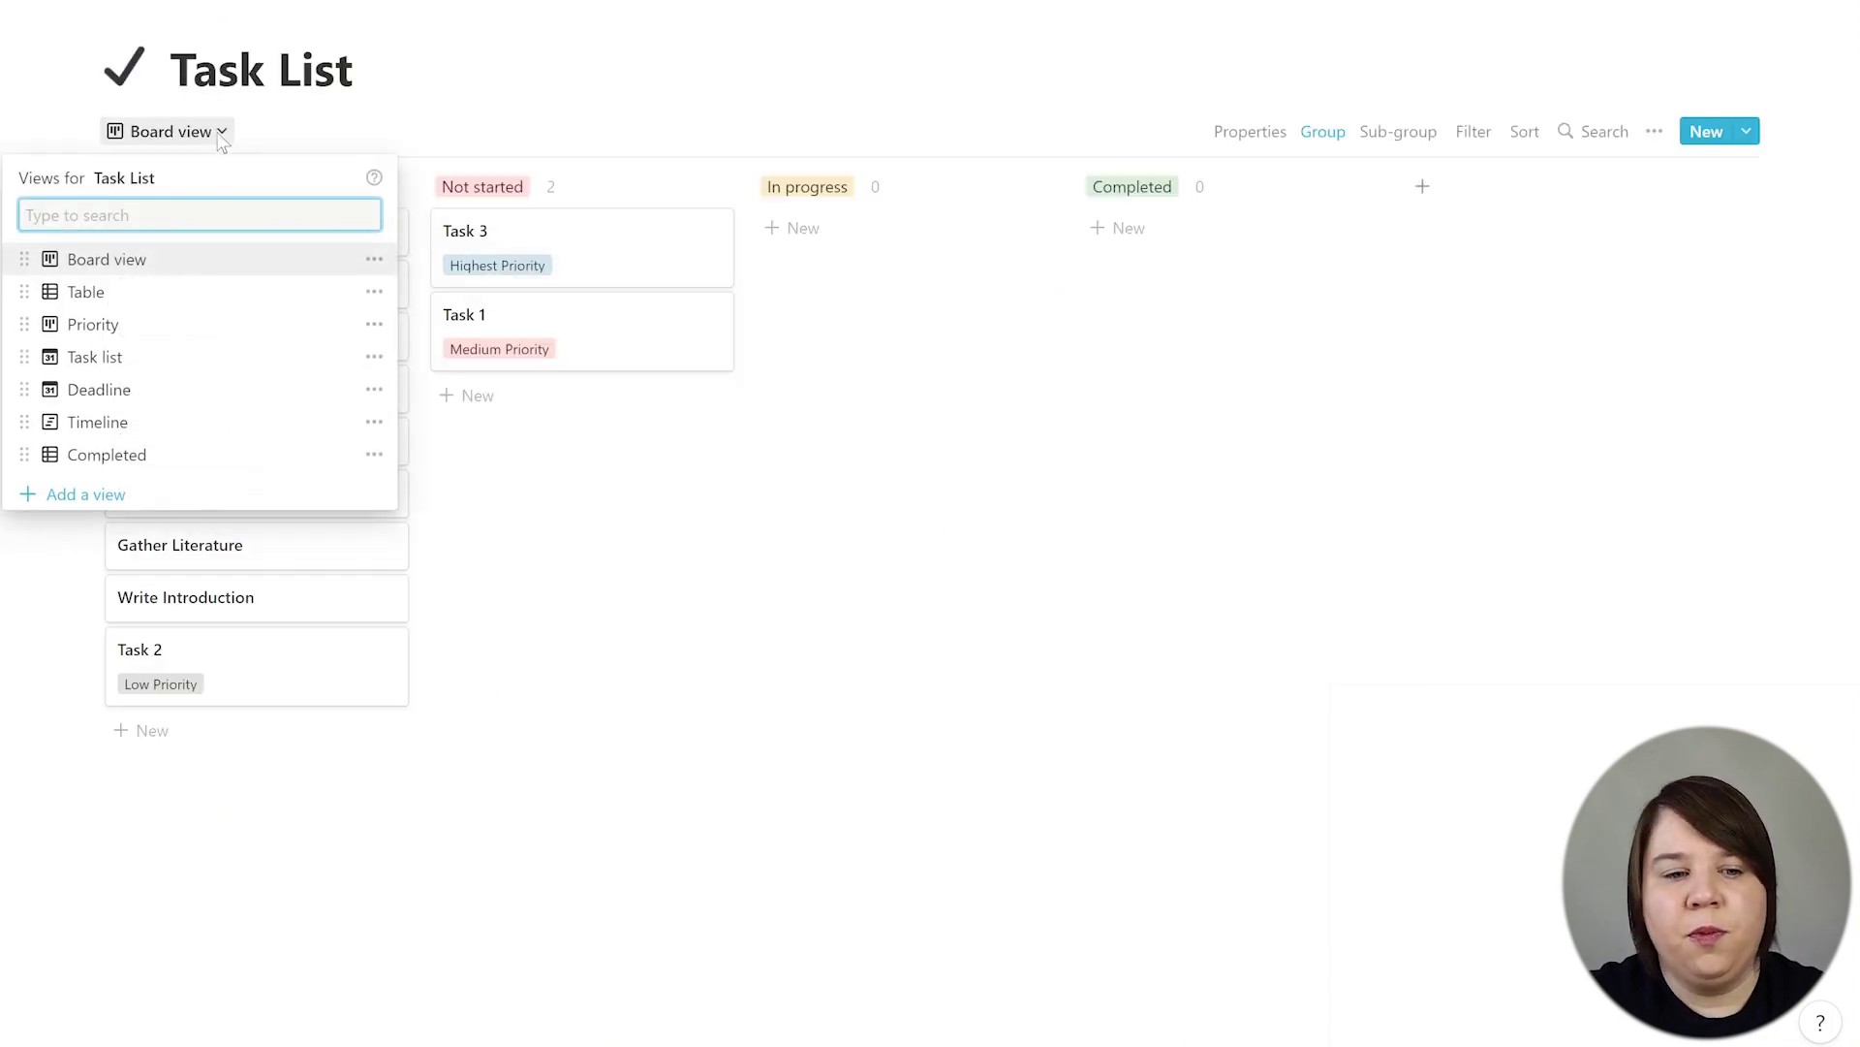
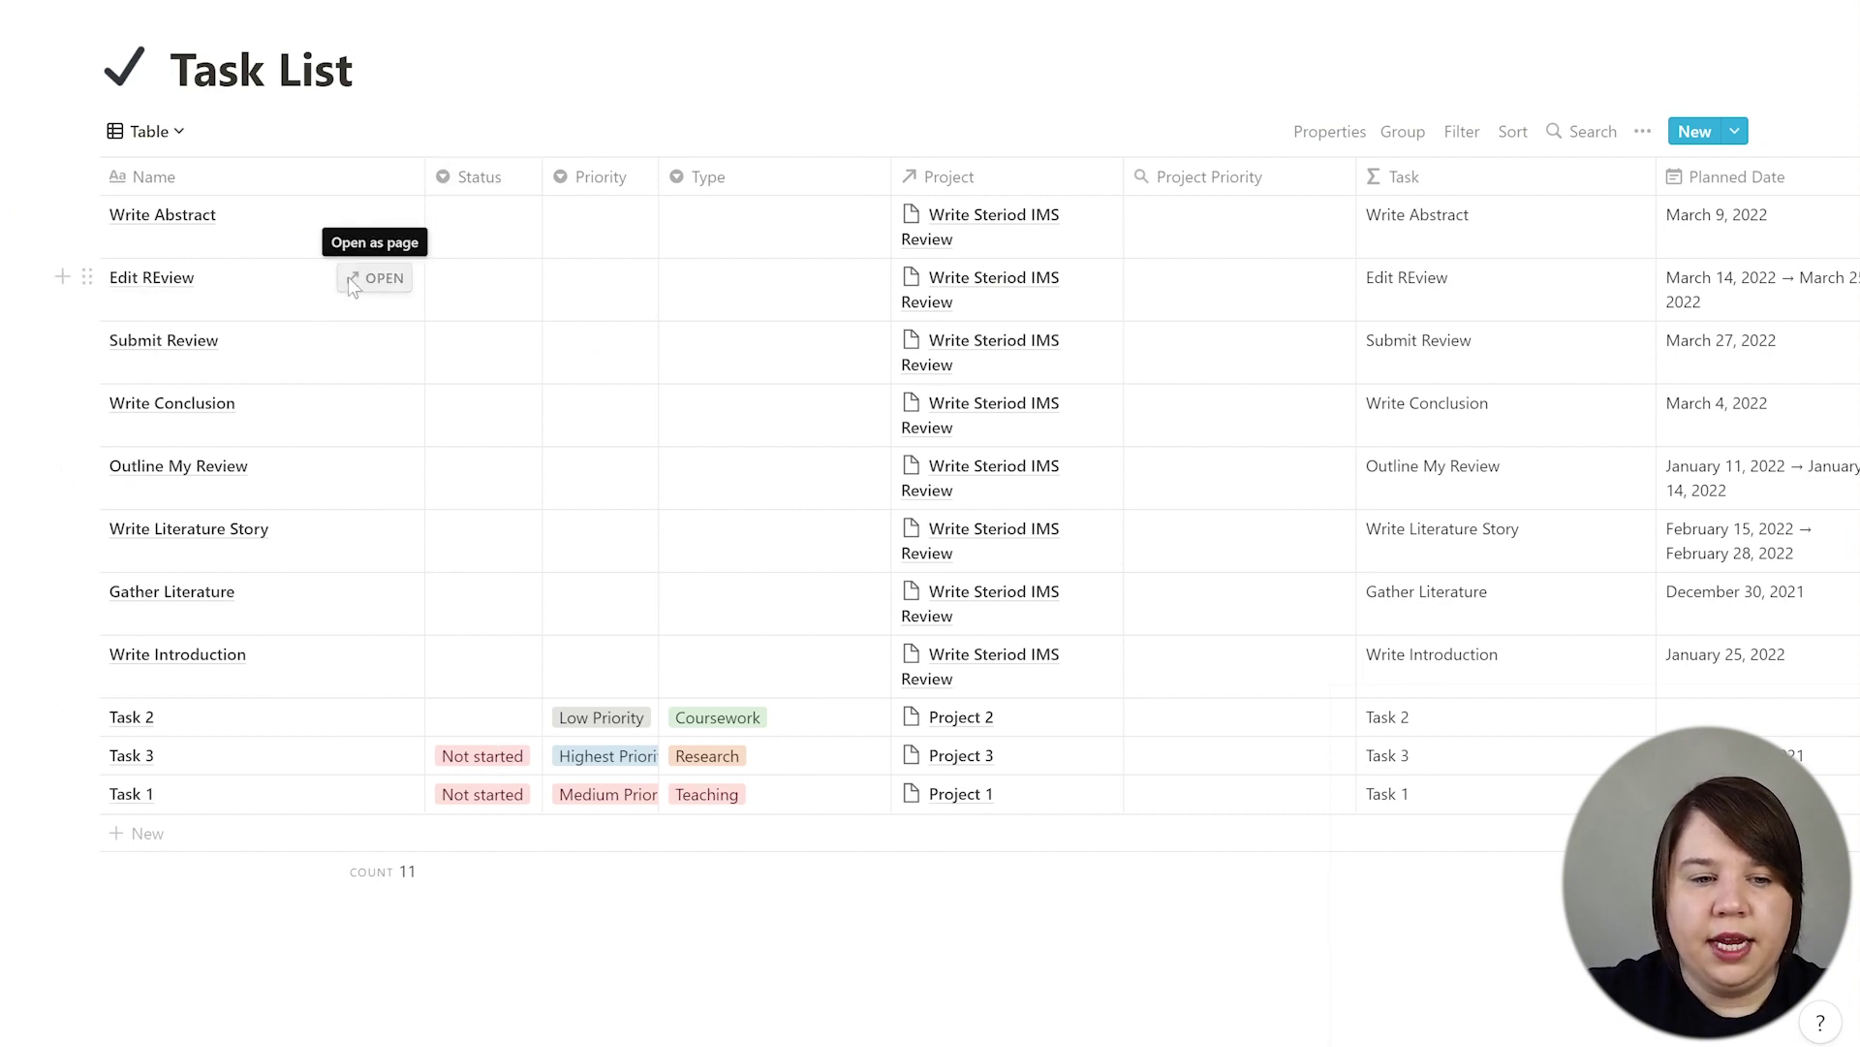
click(349, 281)
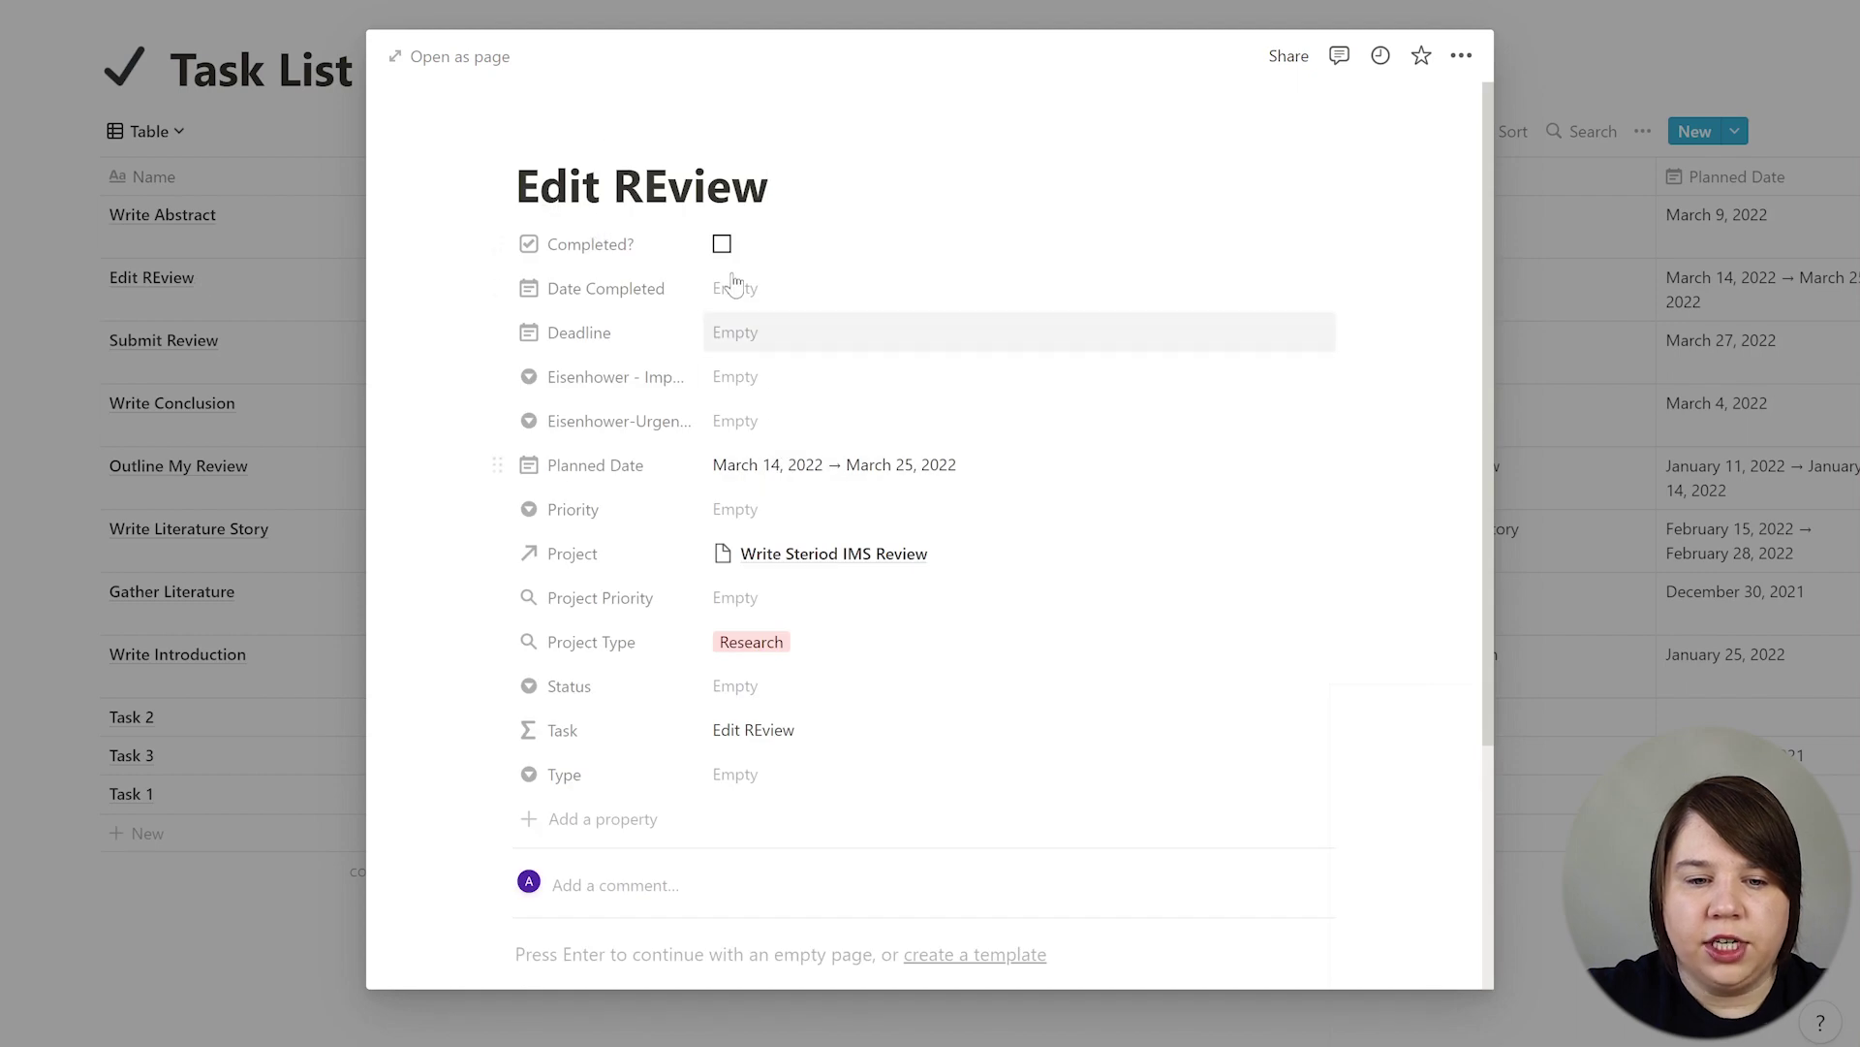
click(735, 690)
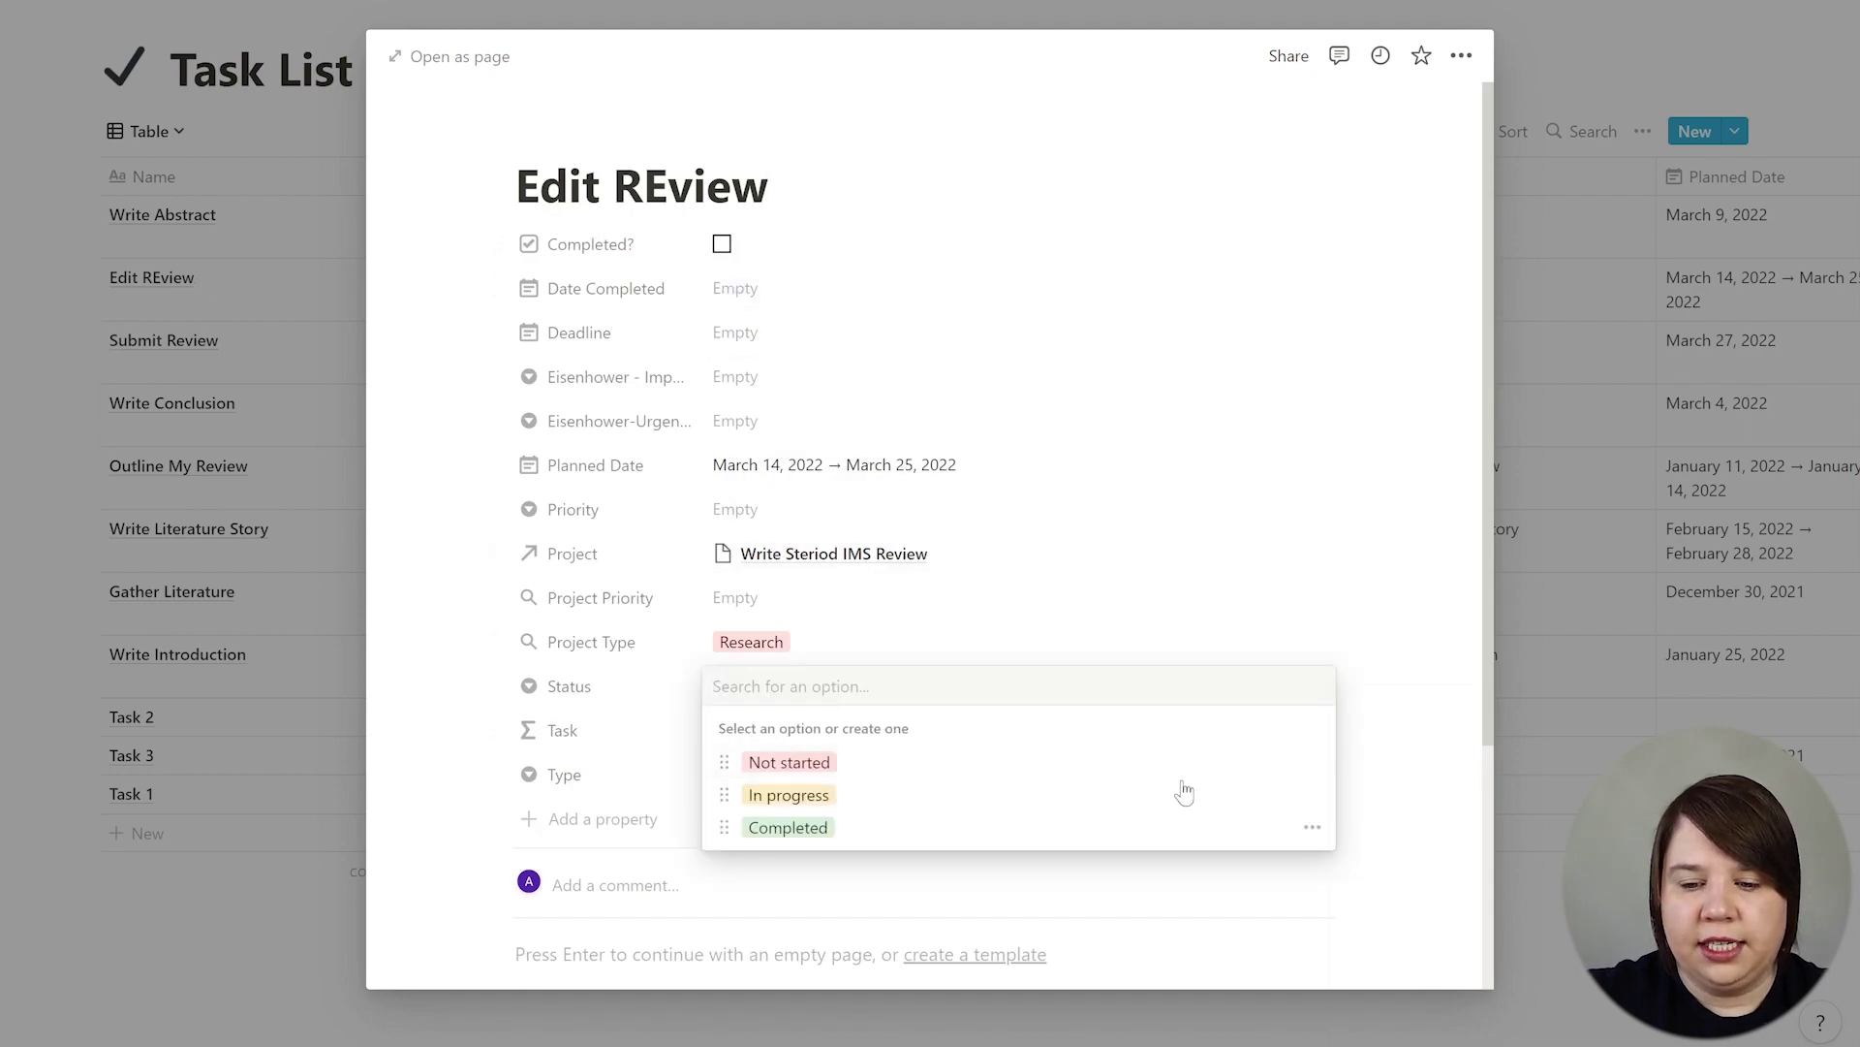
key(Escape)
key(Escape)
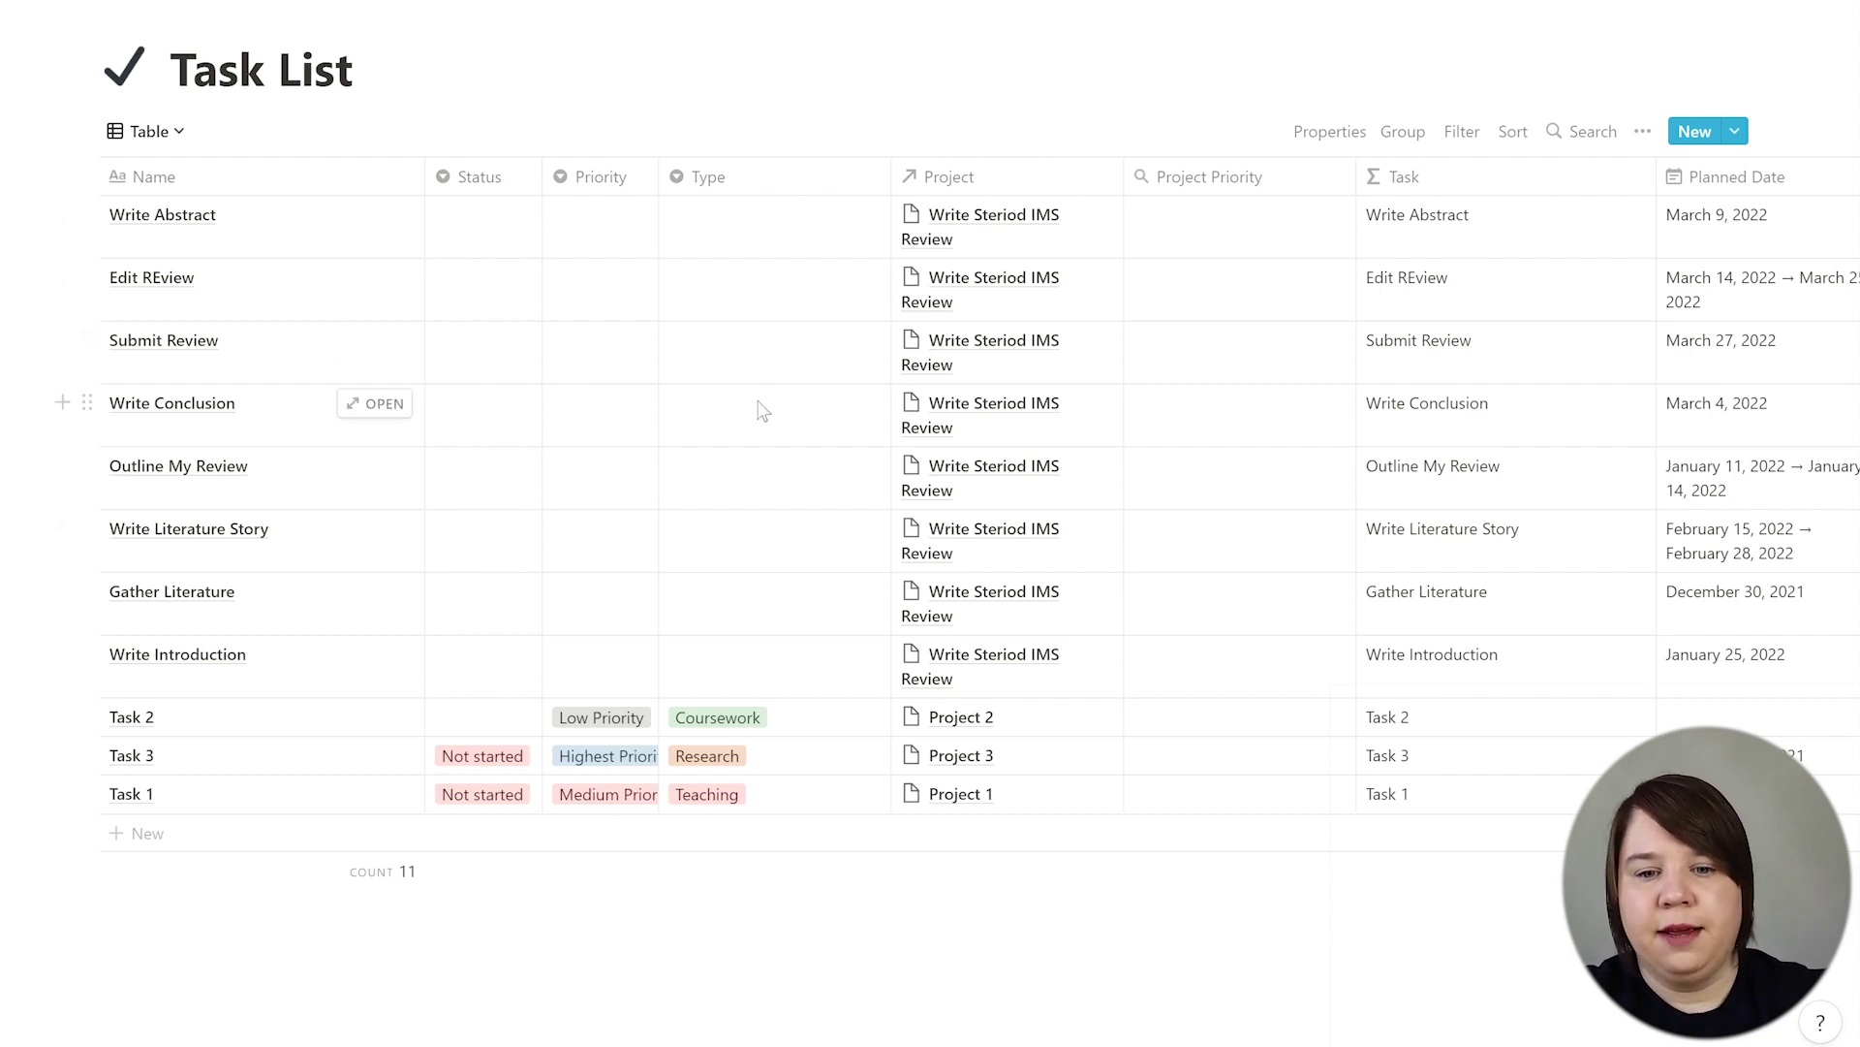
Step: Examine the Task List table's columns from Status through Planned Date, Deadline and Project Type to the Eisenhower urgency and importance properties
scroll(761, 410, right, 2)
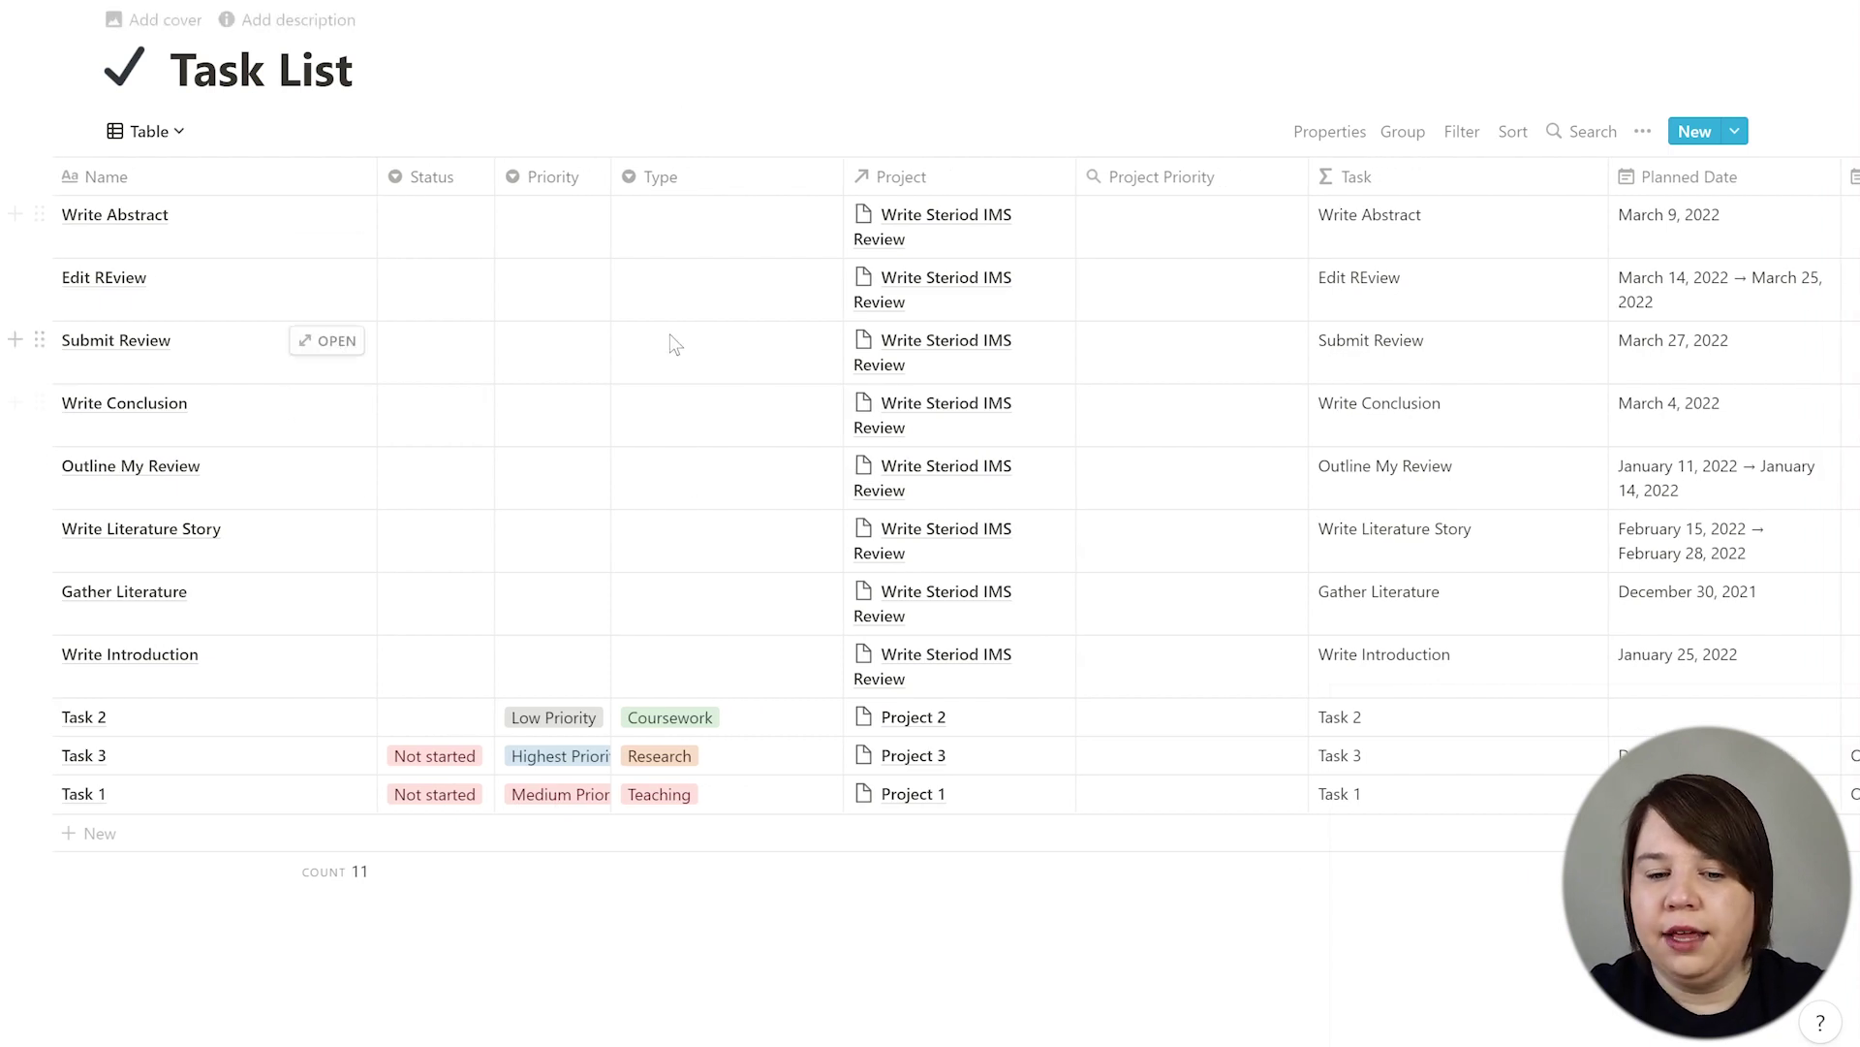
scroll(814, 465, right, 5)
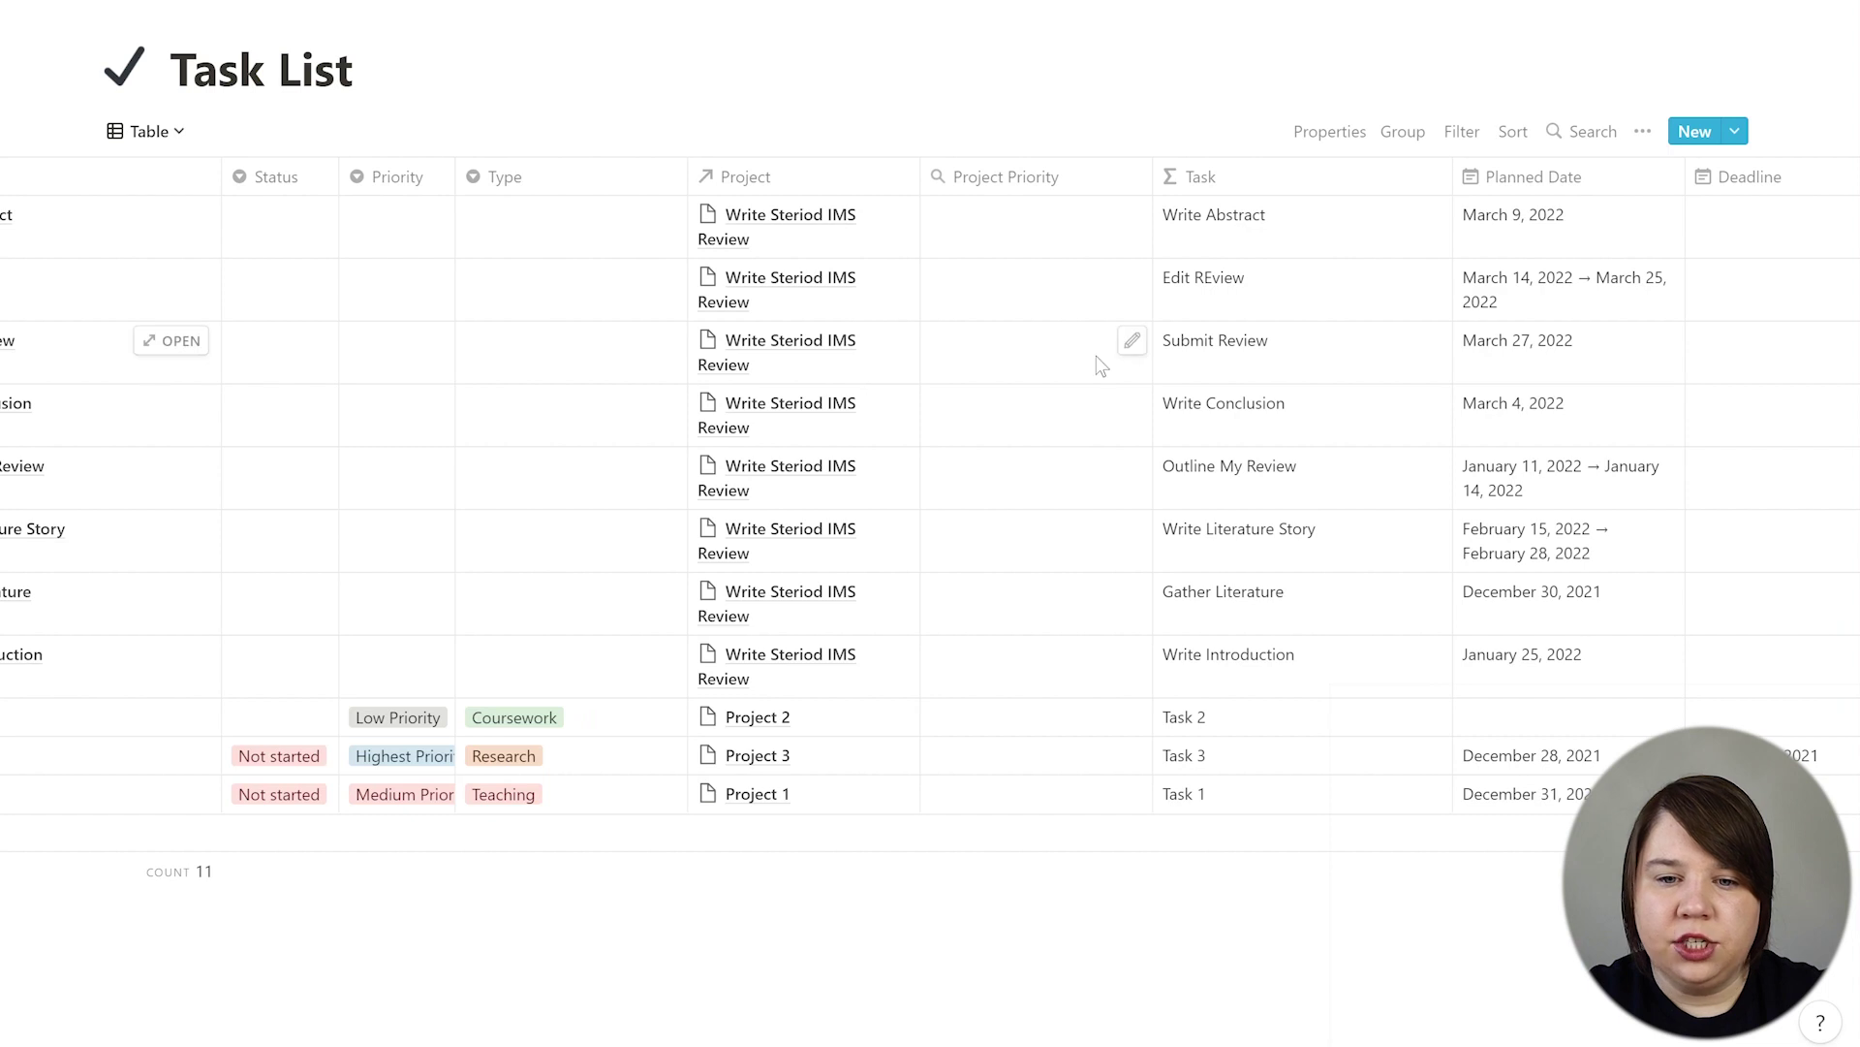
scroll(862, 370, right, 6)
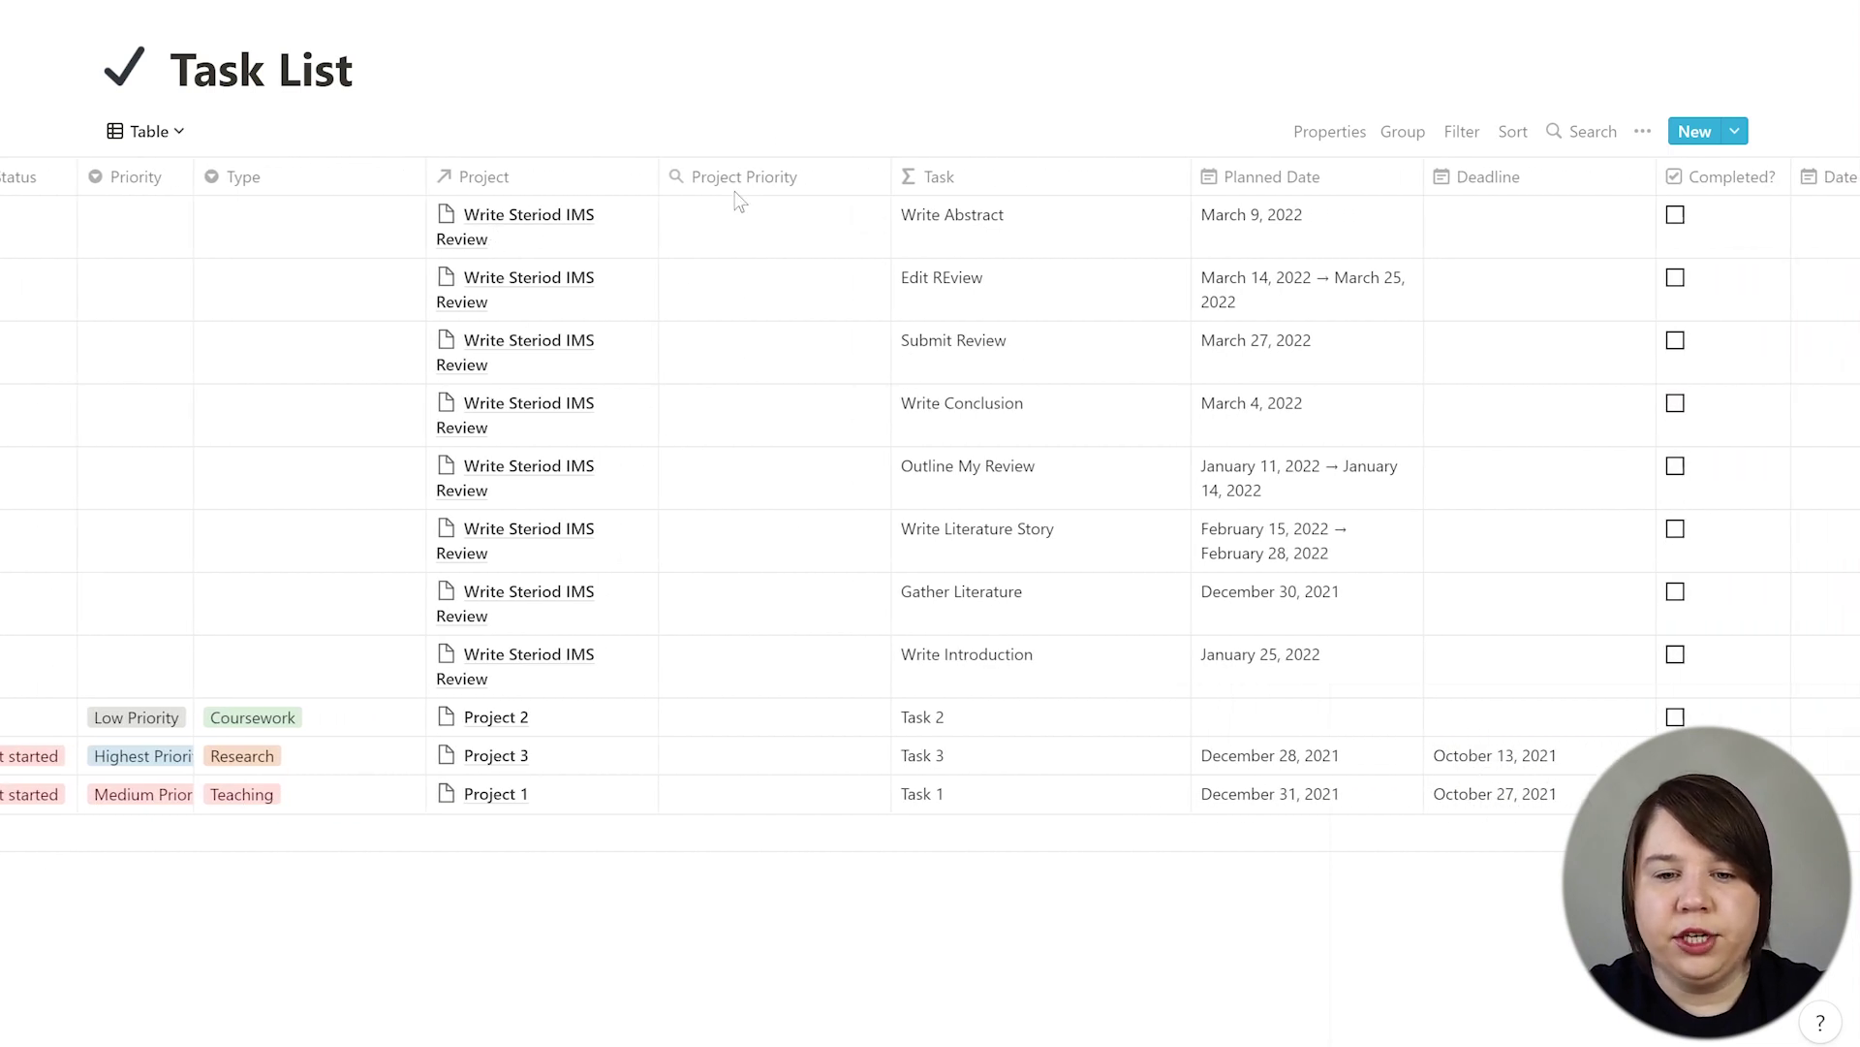
scroll(831, 468, right, 6)
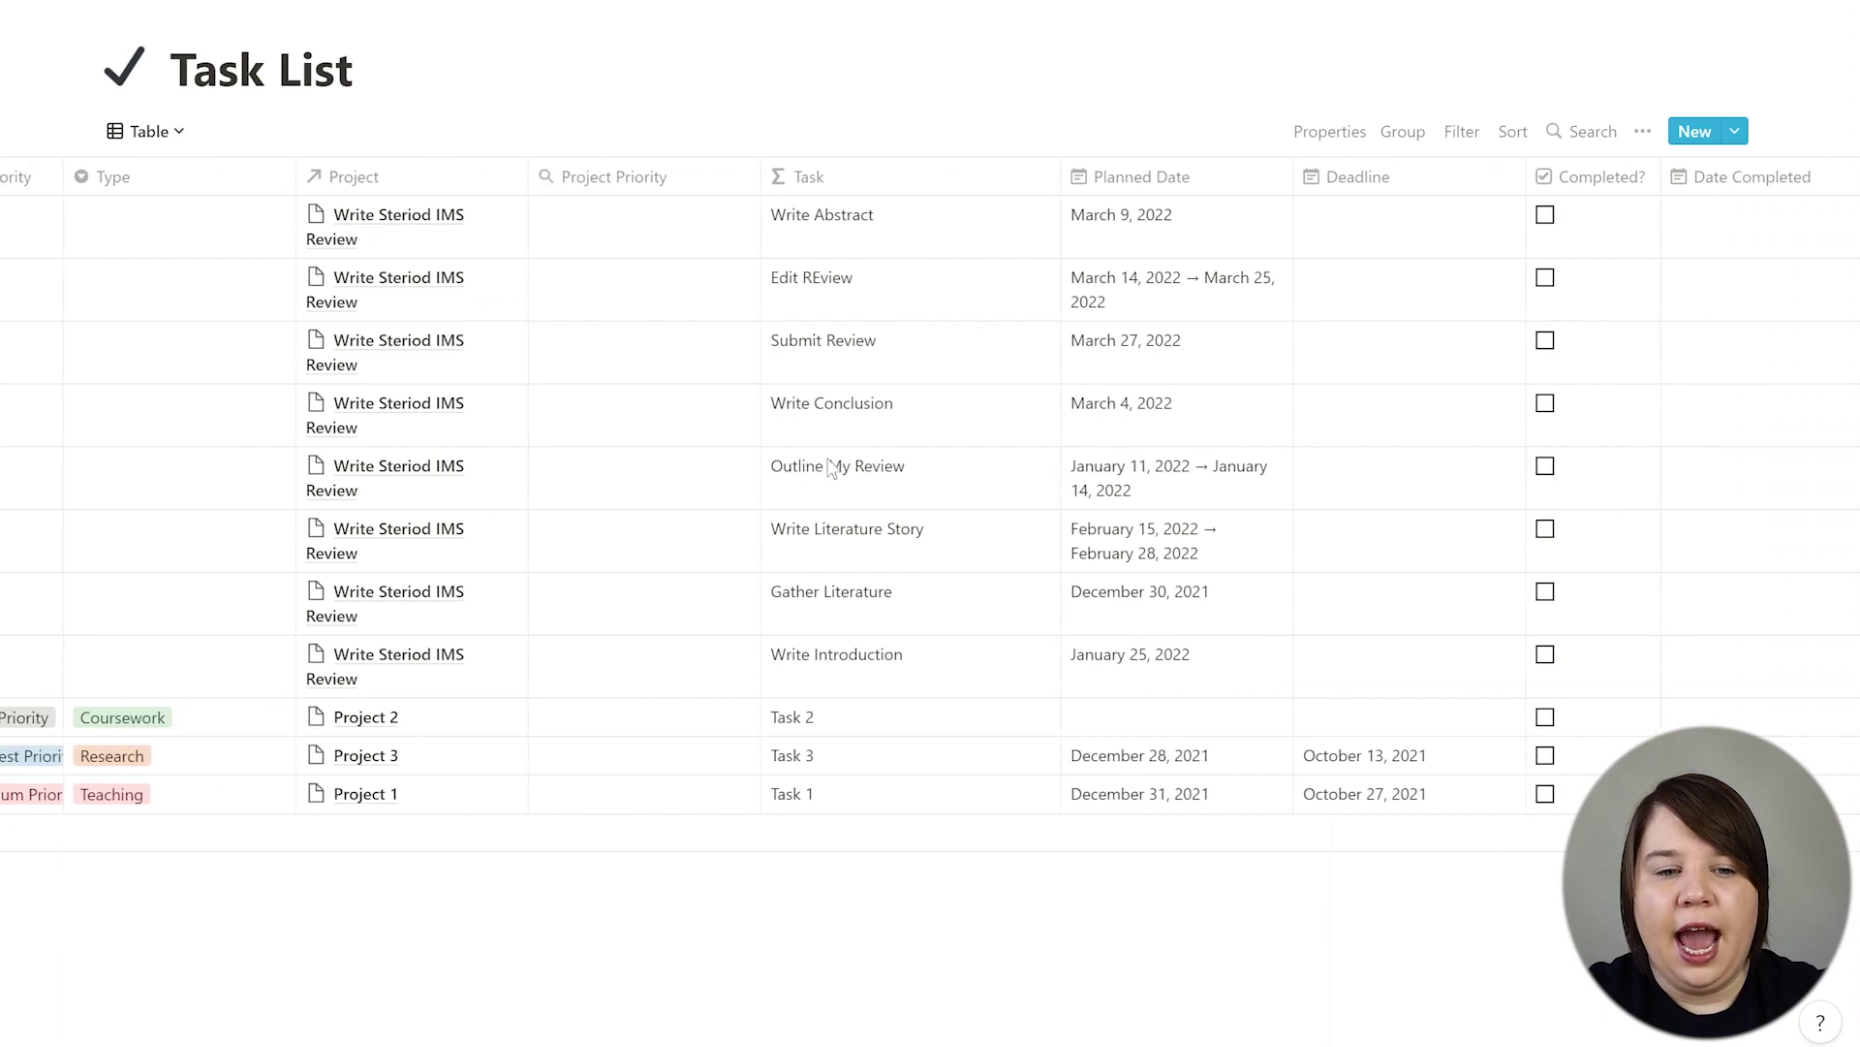
scroll(675, 391, left, 15)
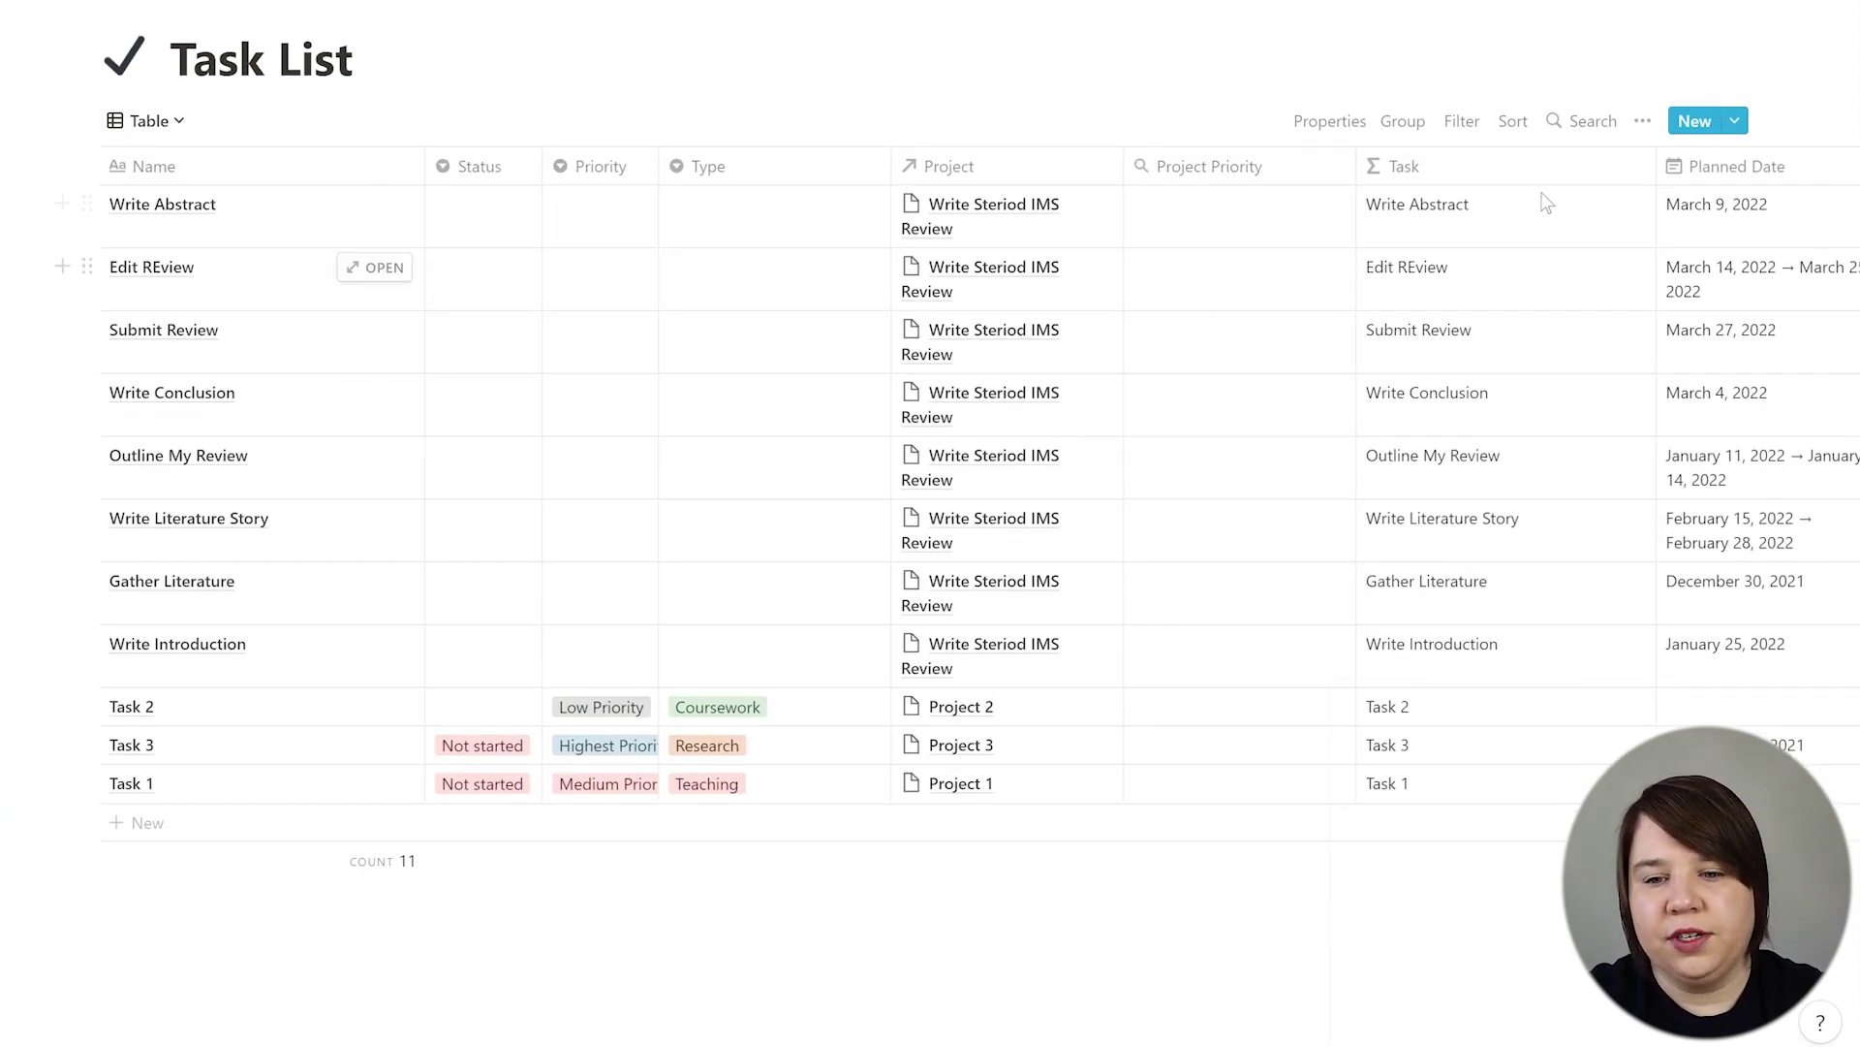
scroll(1561, 212, right, 10)
scroll(1561, 212, right, 11)
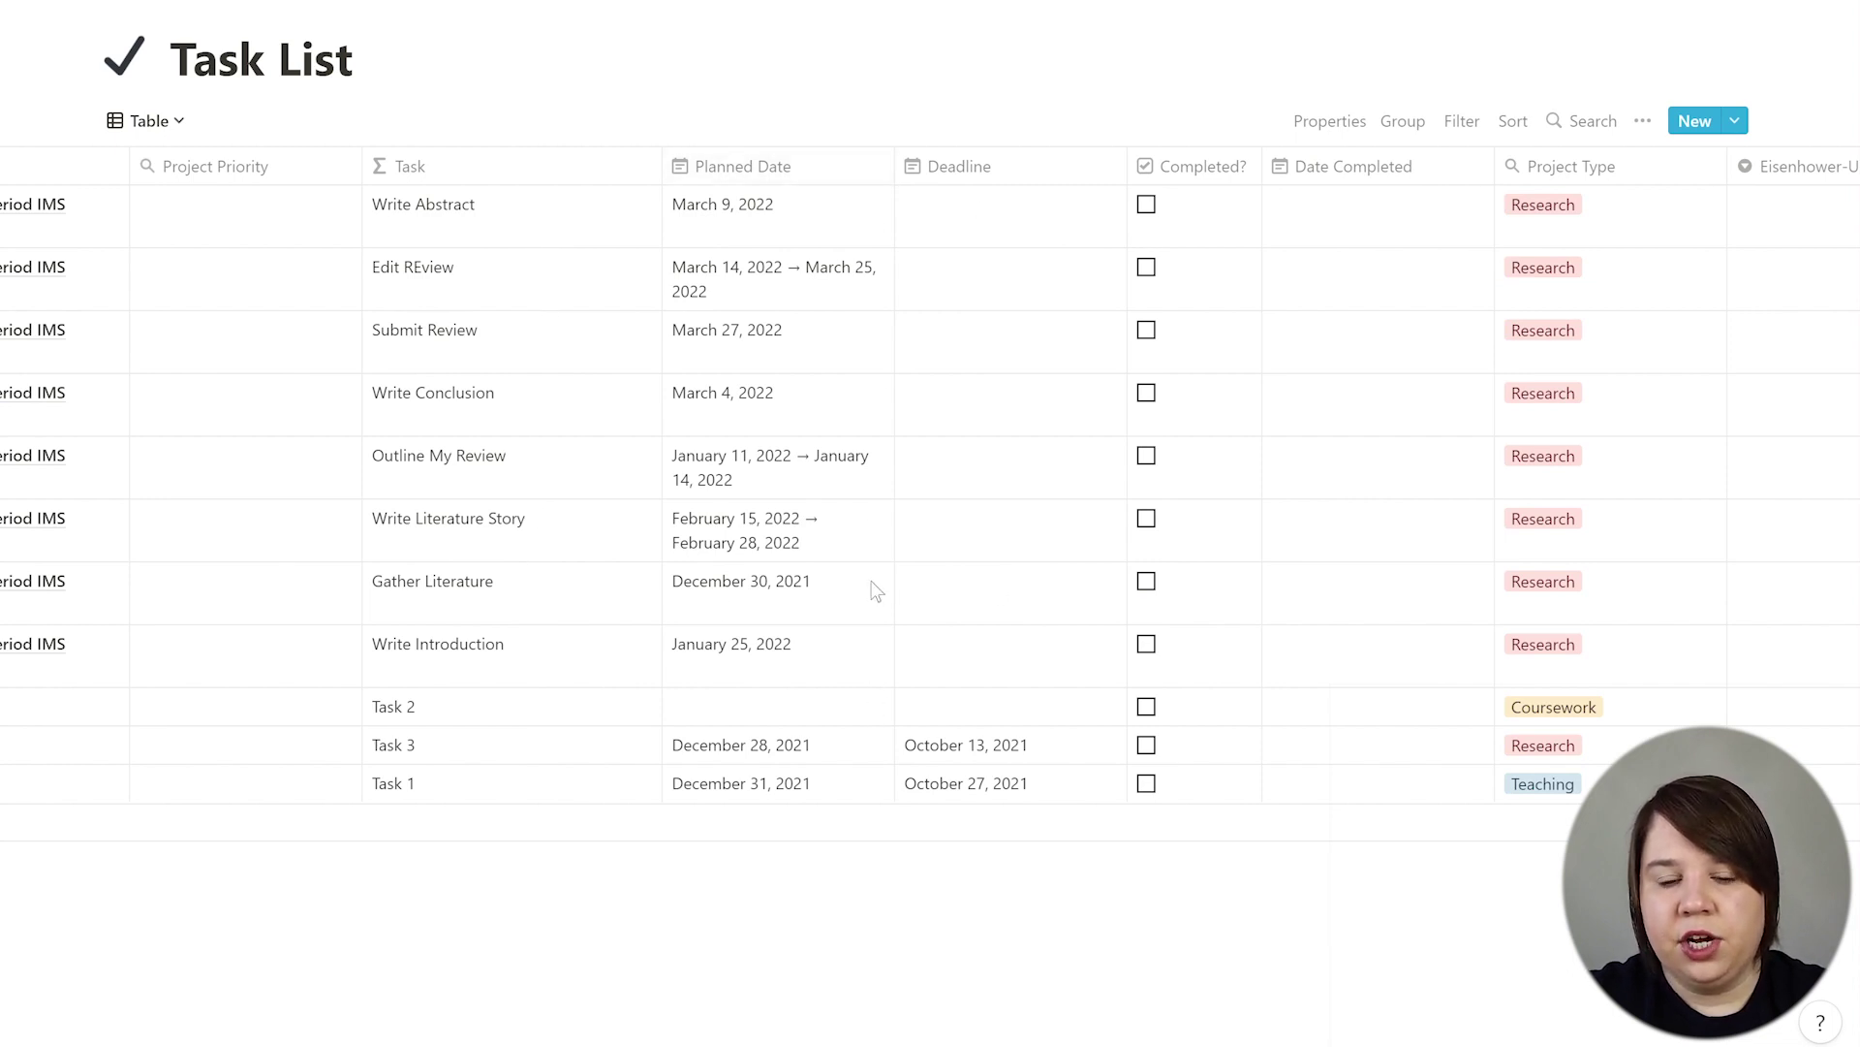
scroll(875, 590, right, 6)
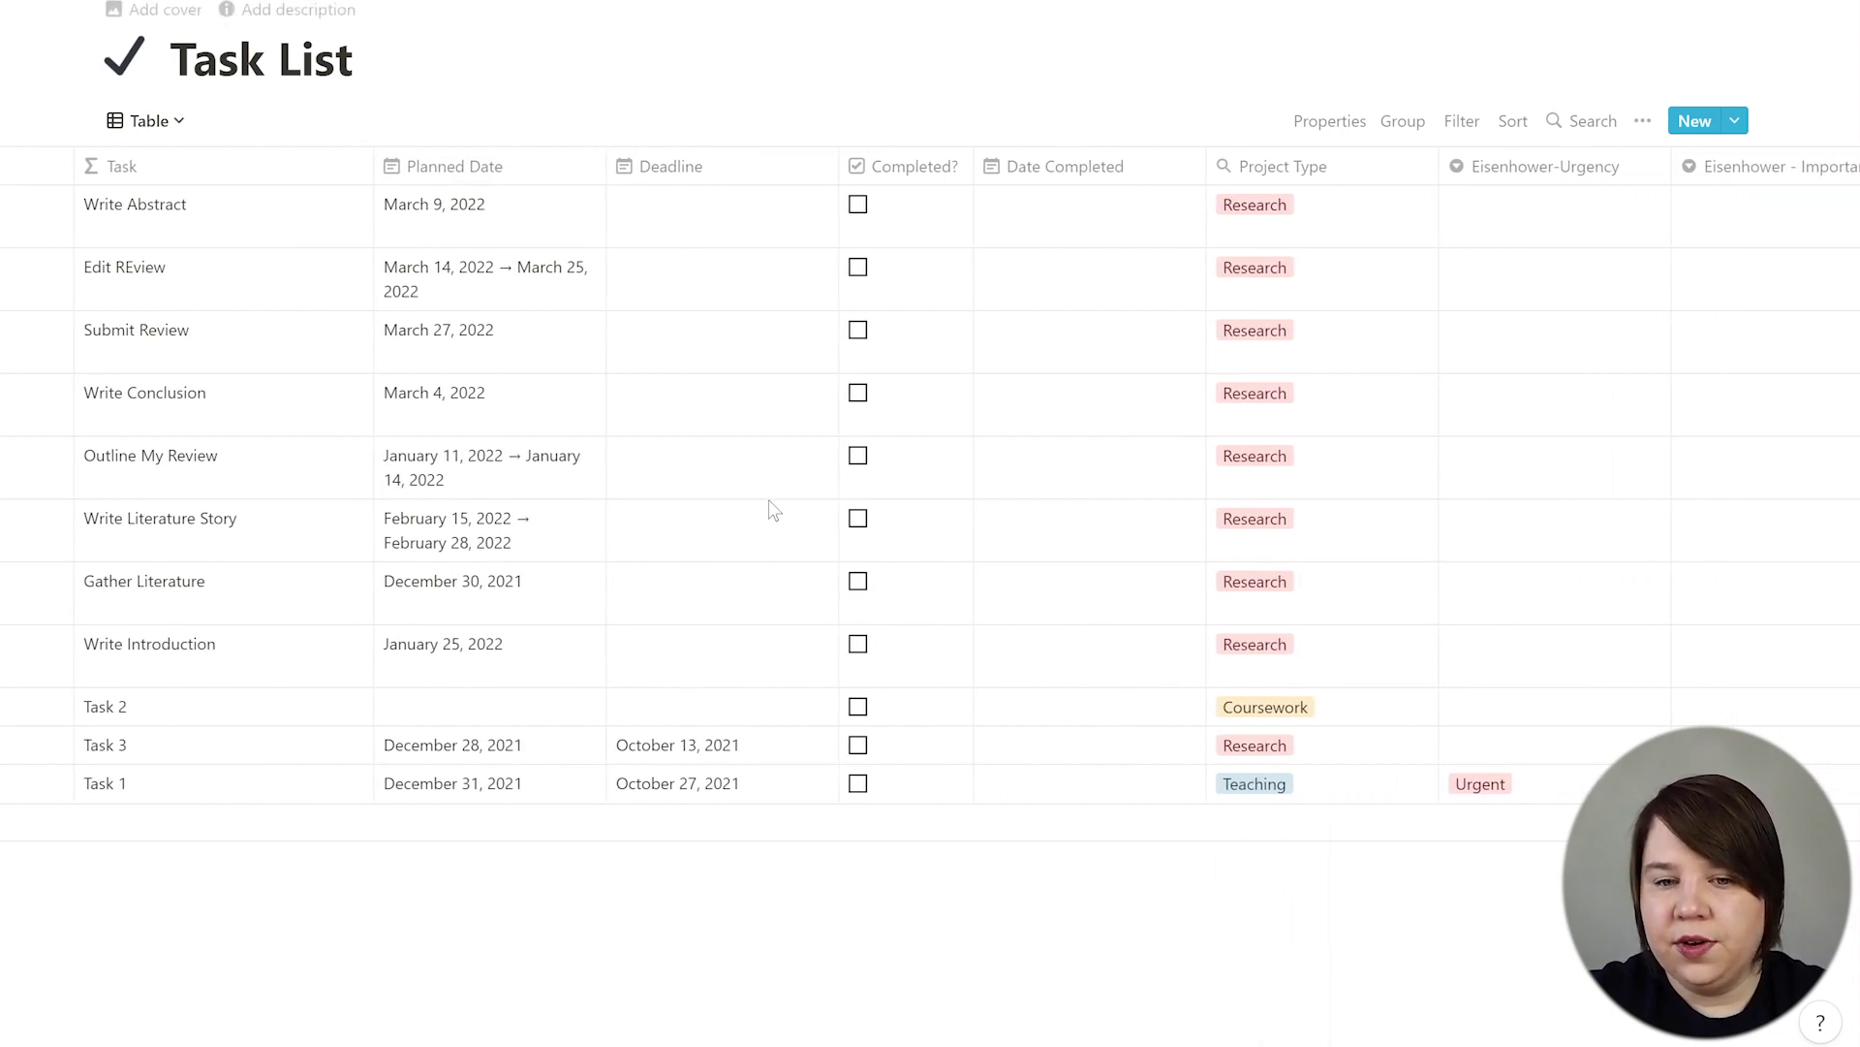
scroll(770, 509, right, 4)
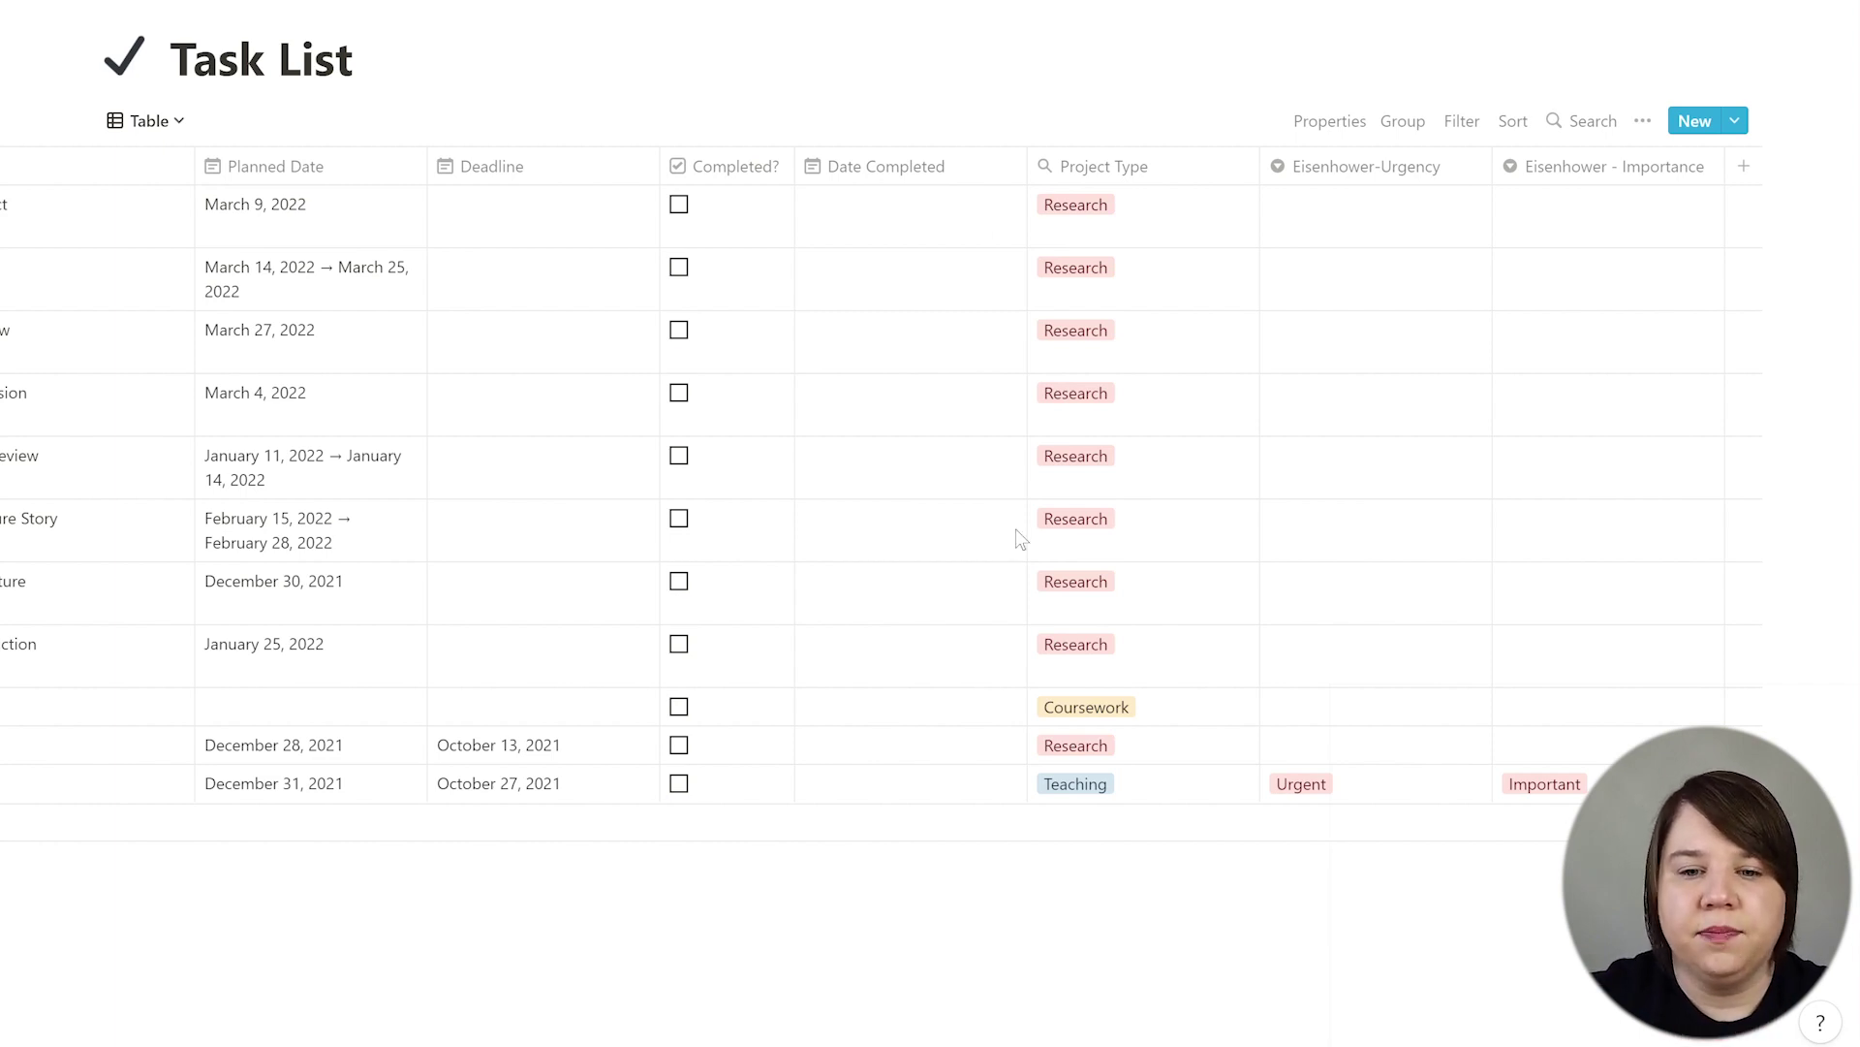
scroll(1019, 539, right, 1)
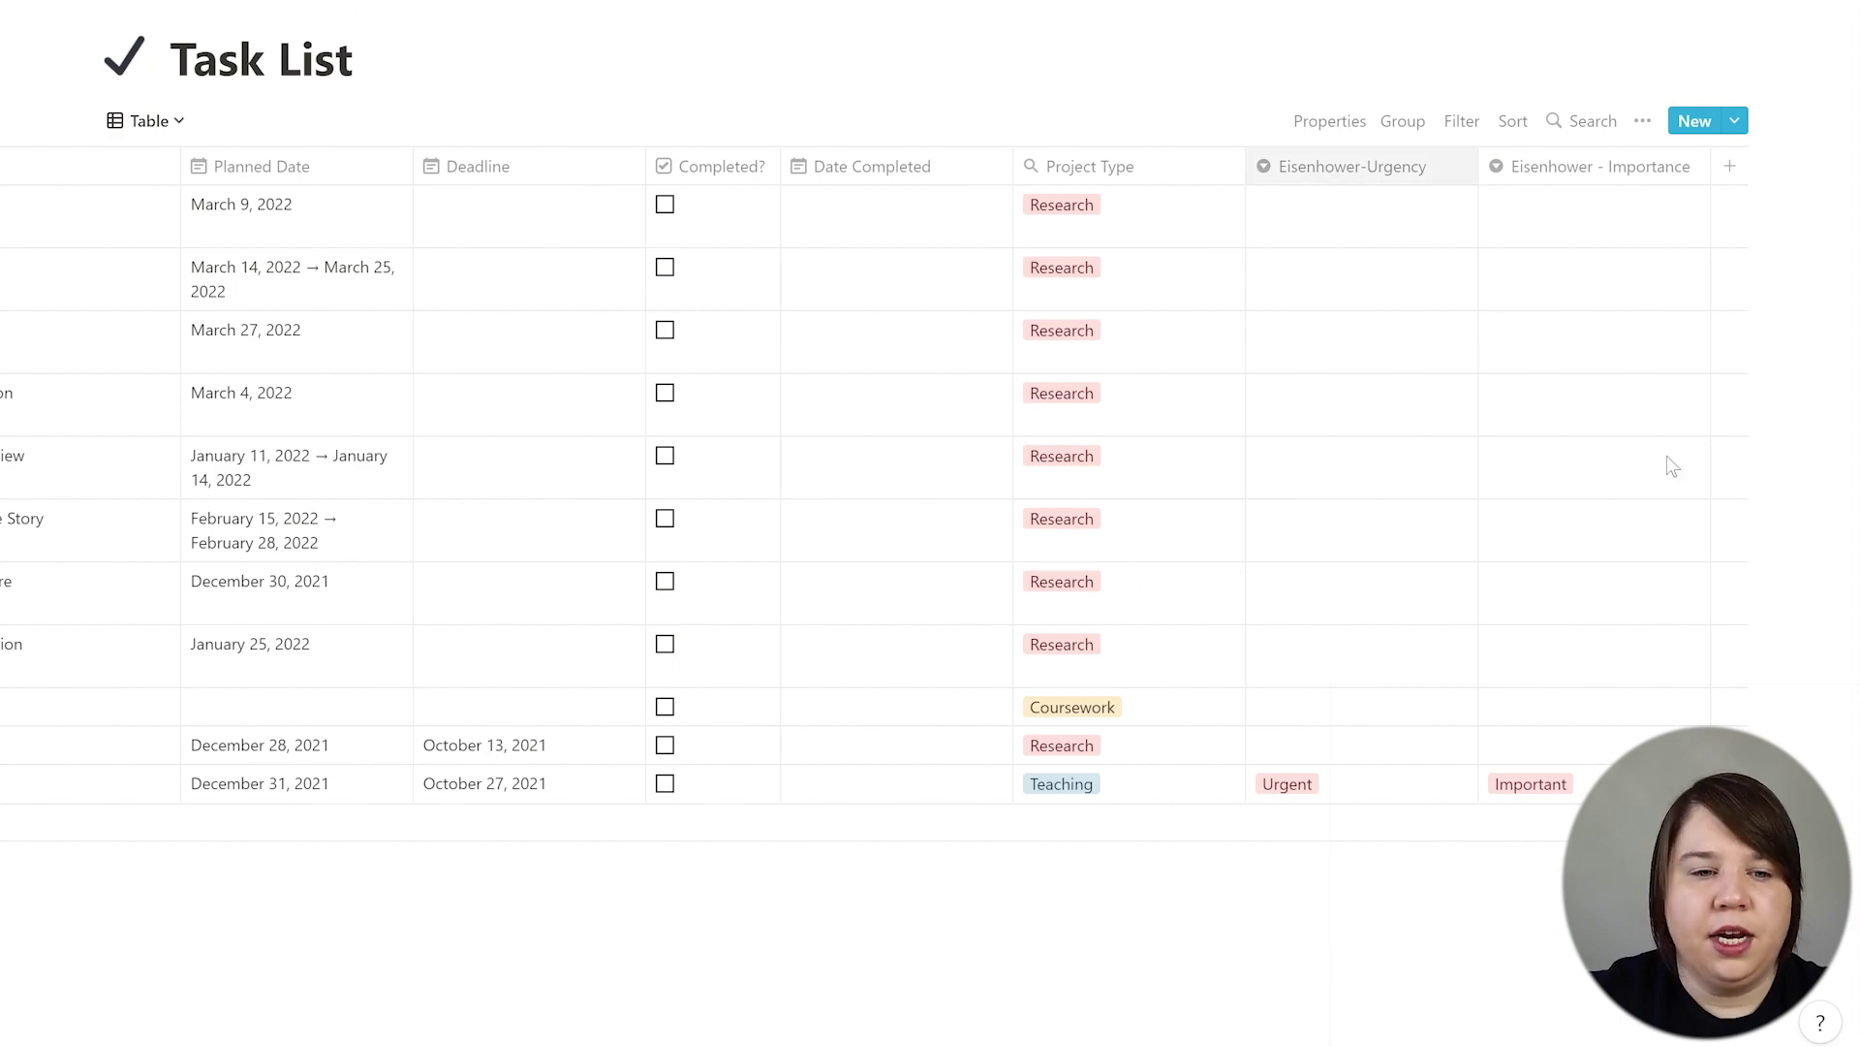
scroll(448, 407, left, 10)
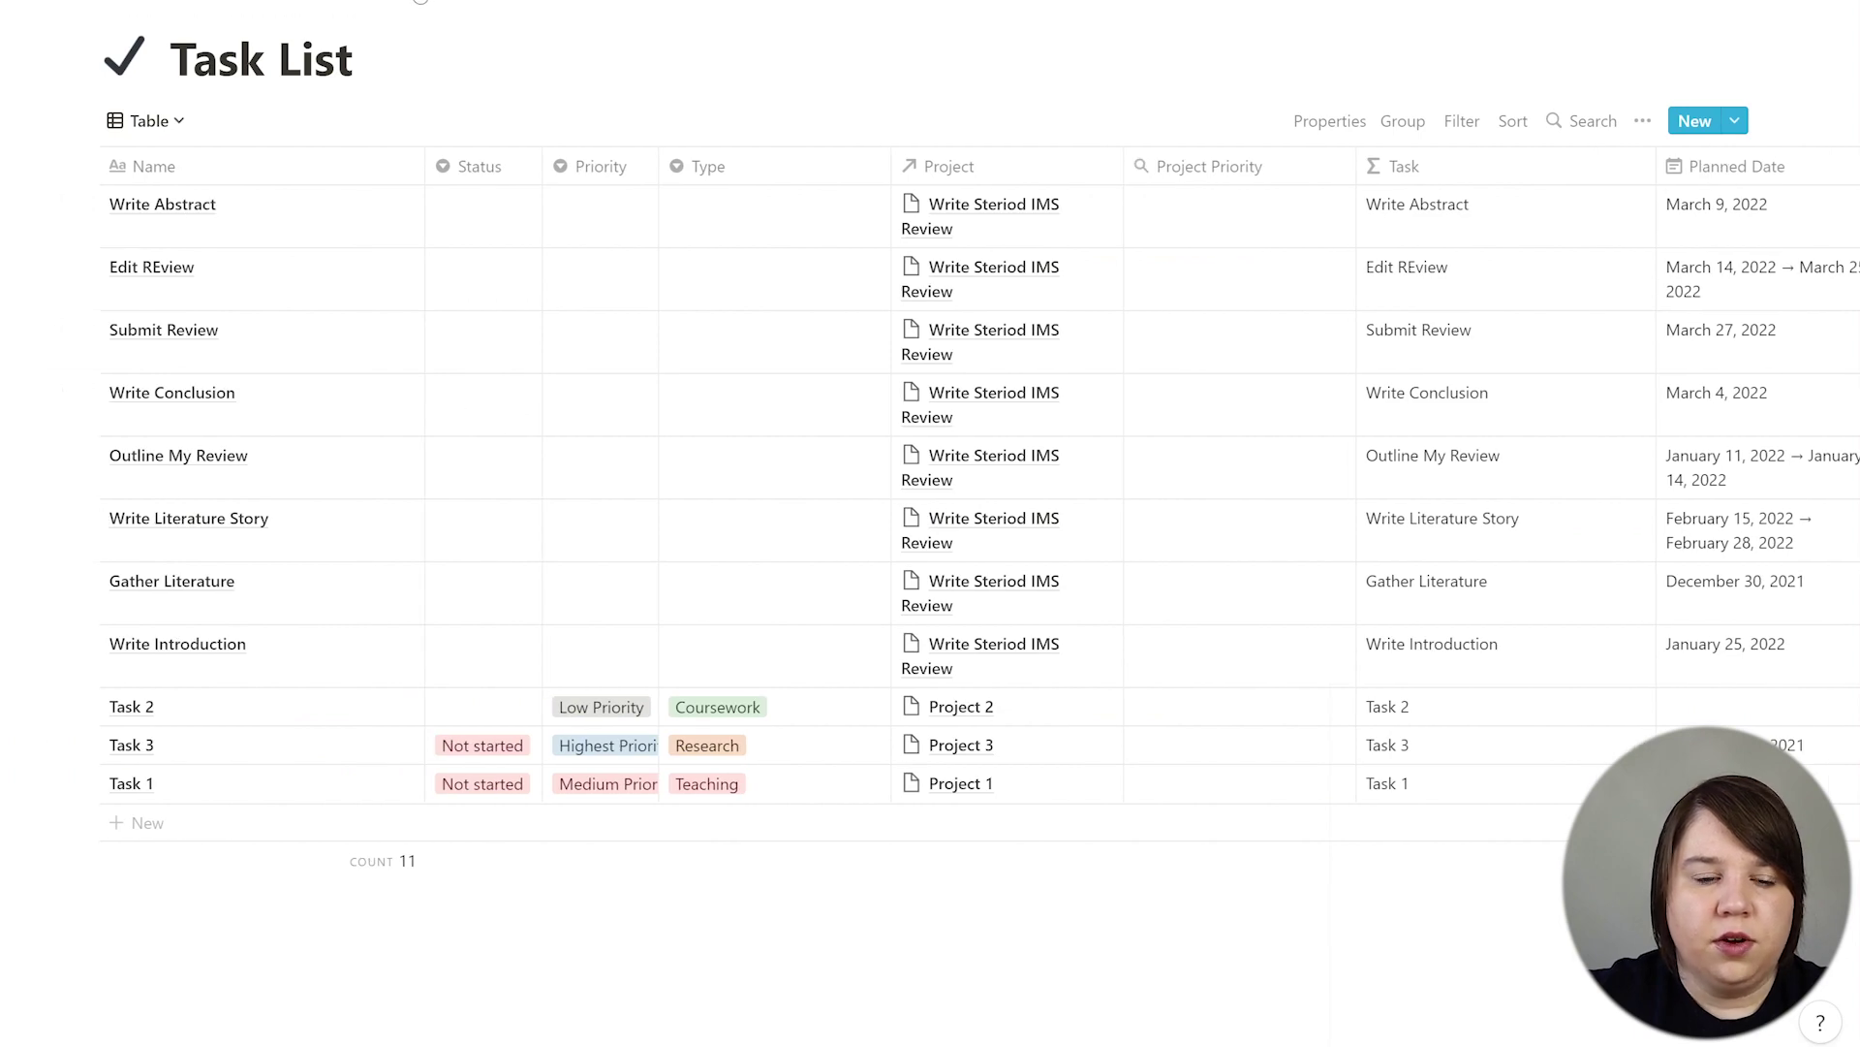
Step: Return to the Task Based Dashboard and show the Completed? property in the Research Tasks list
click(421, 2)
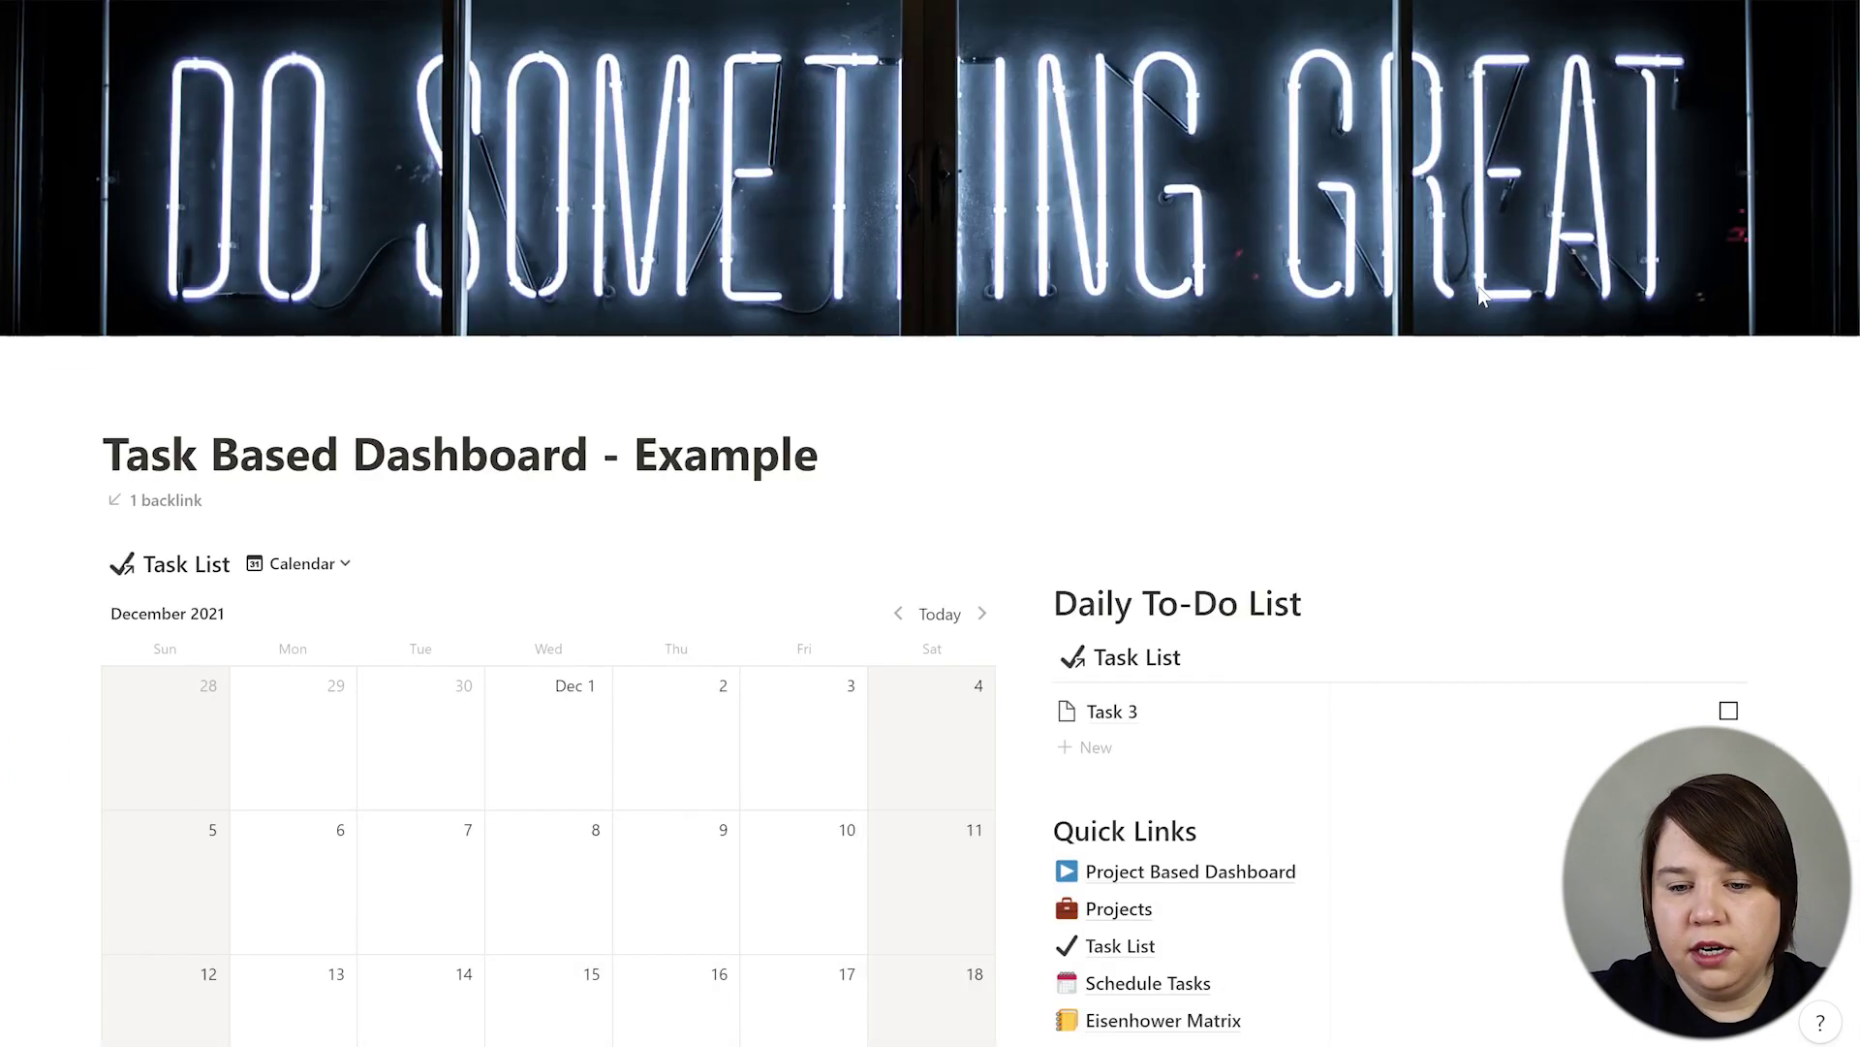
scroll(1223, 785, down, 10)
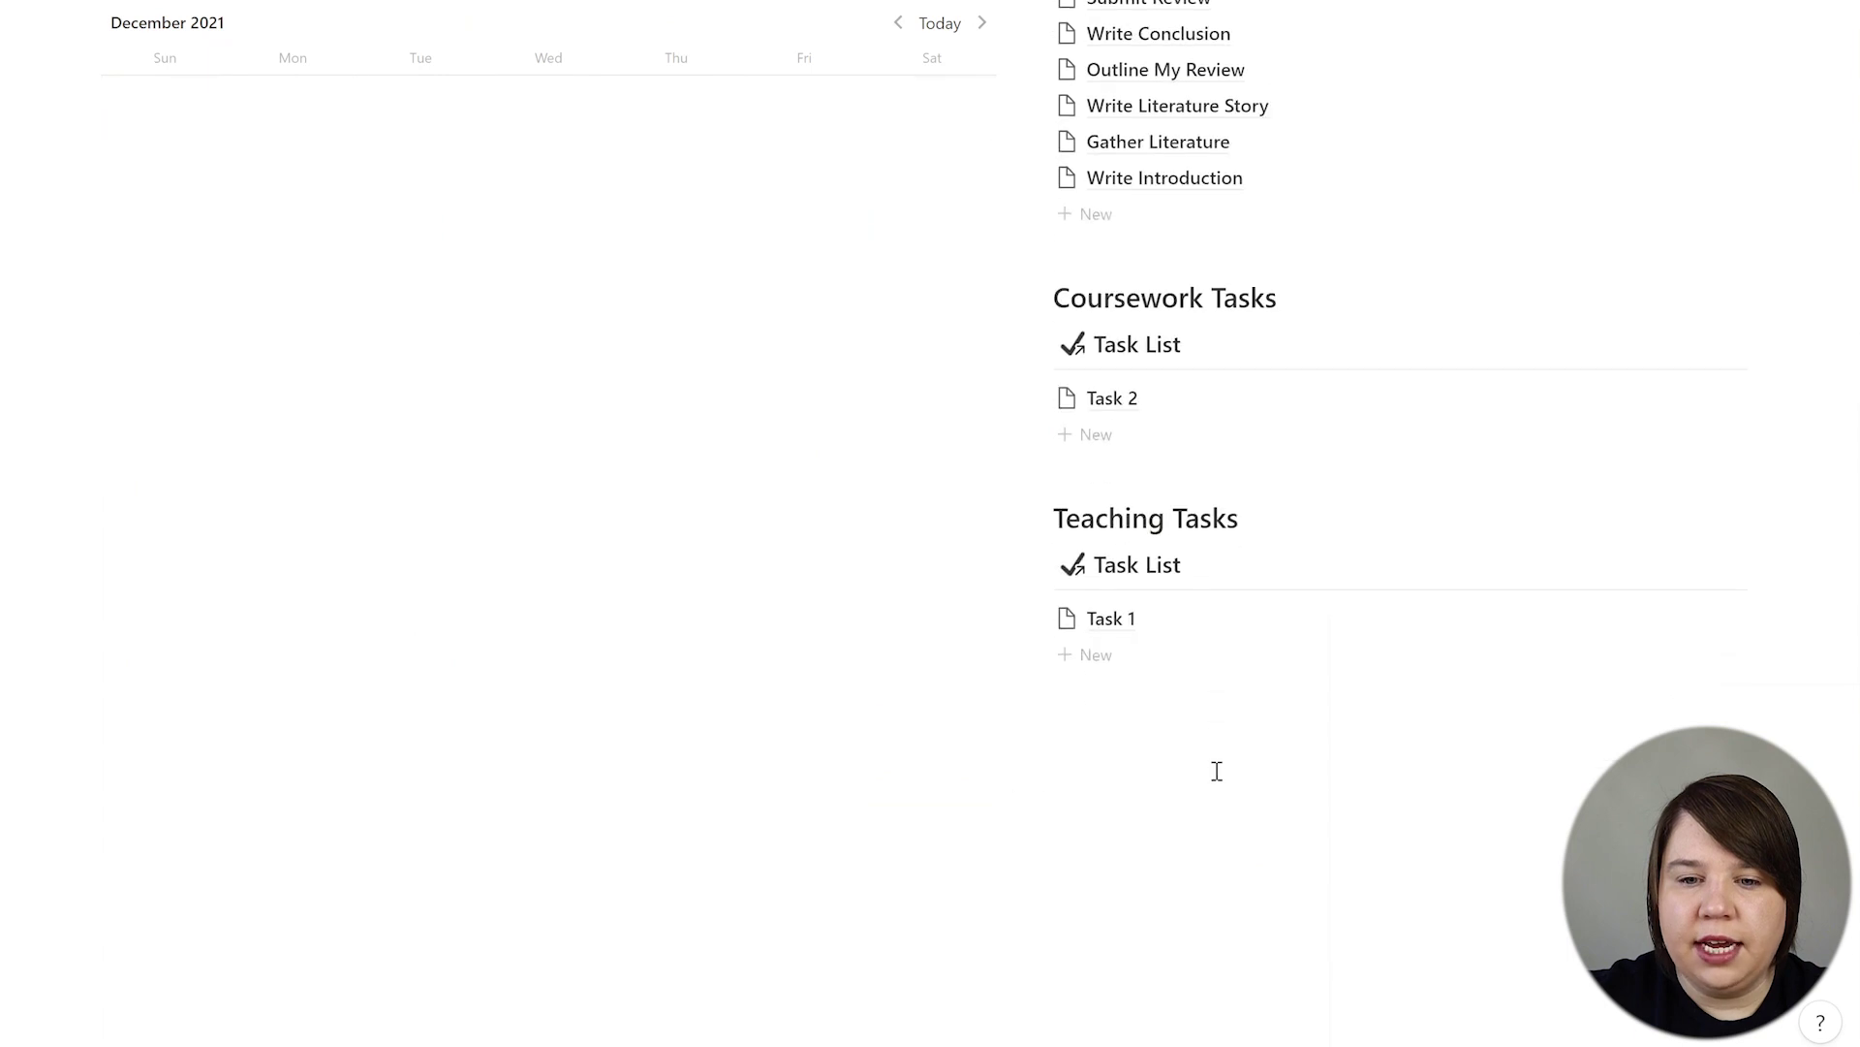
scroll(1214, 768, up, 1)
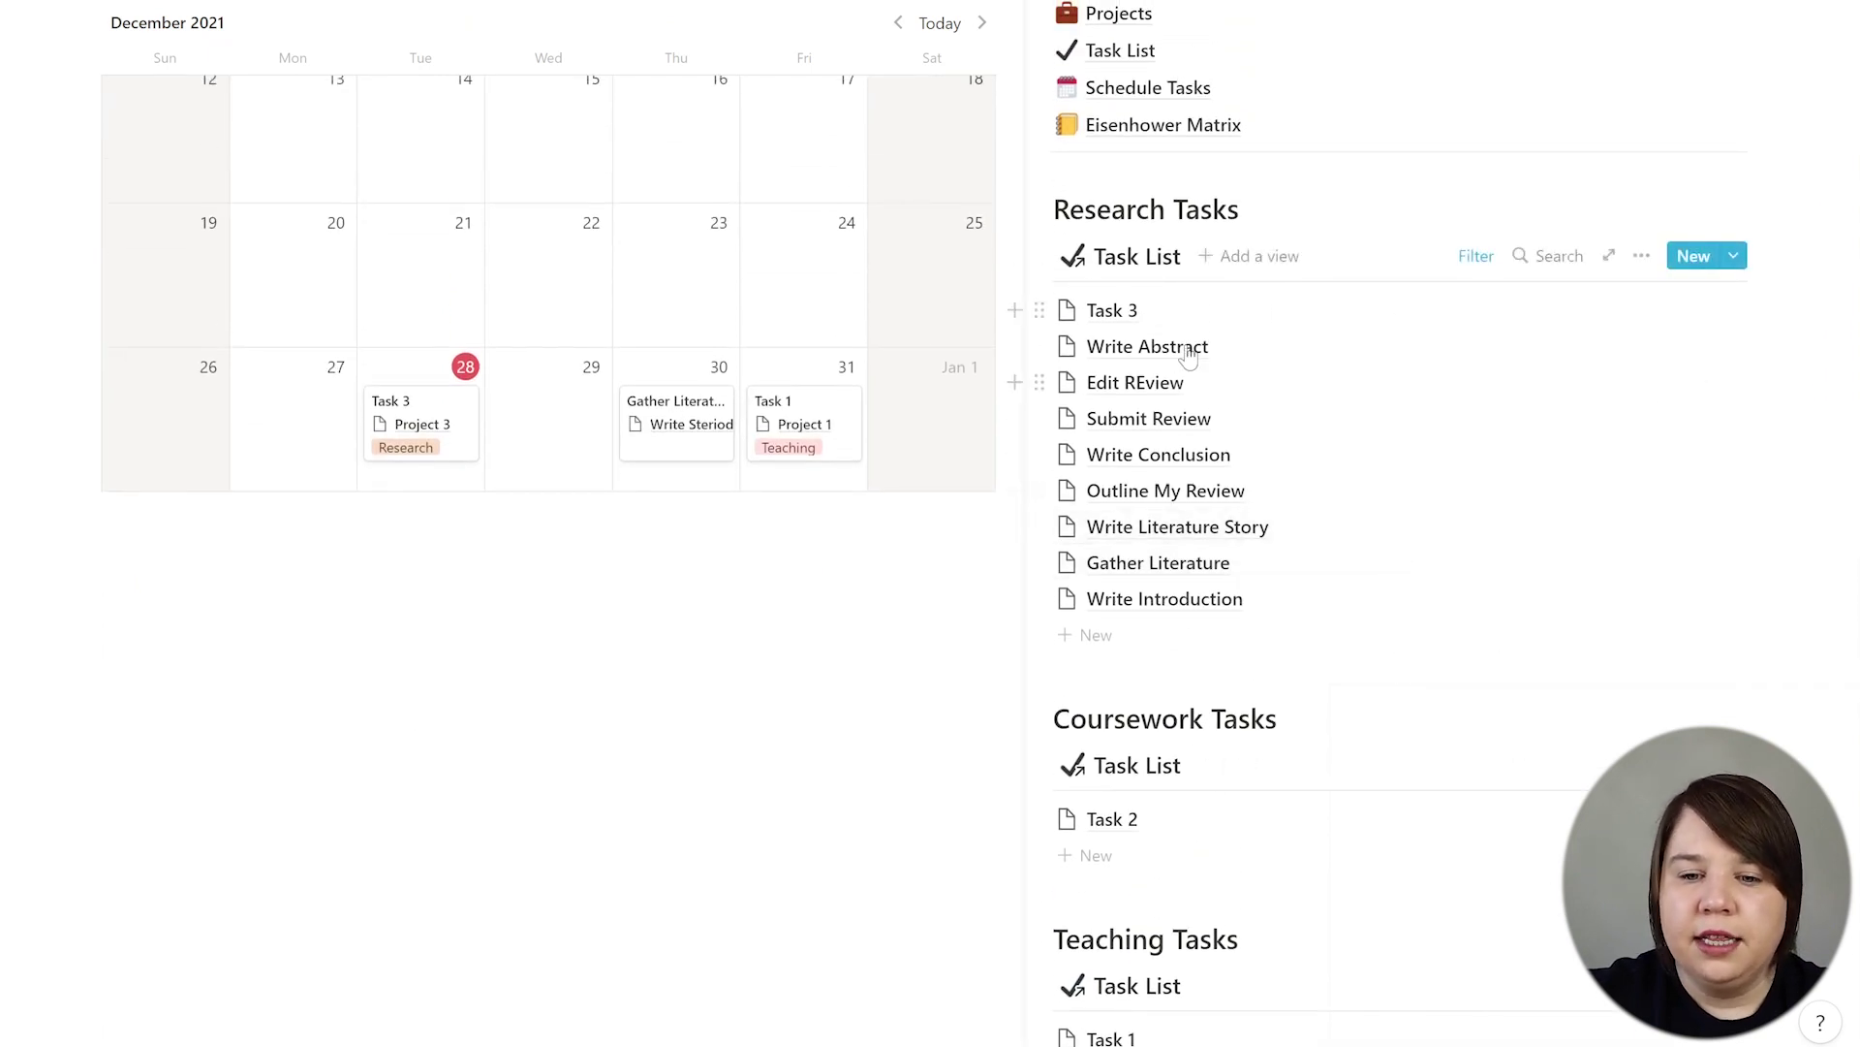
click(1645, 257)
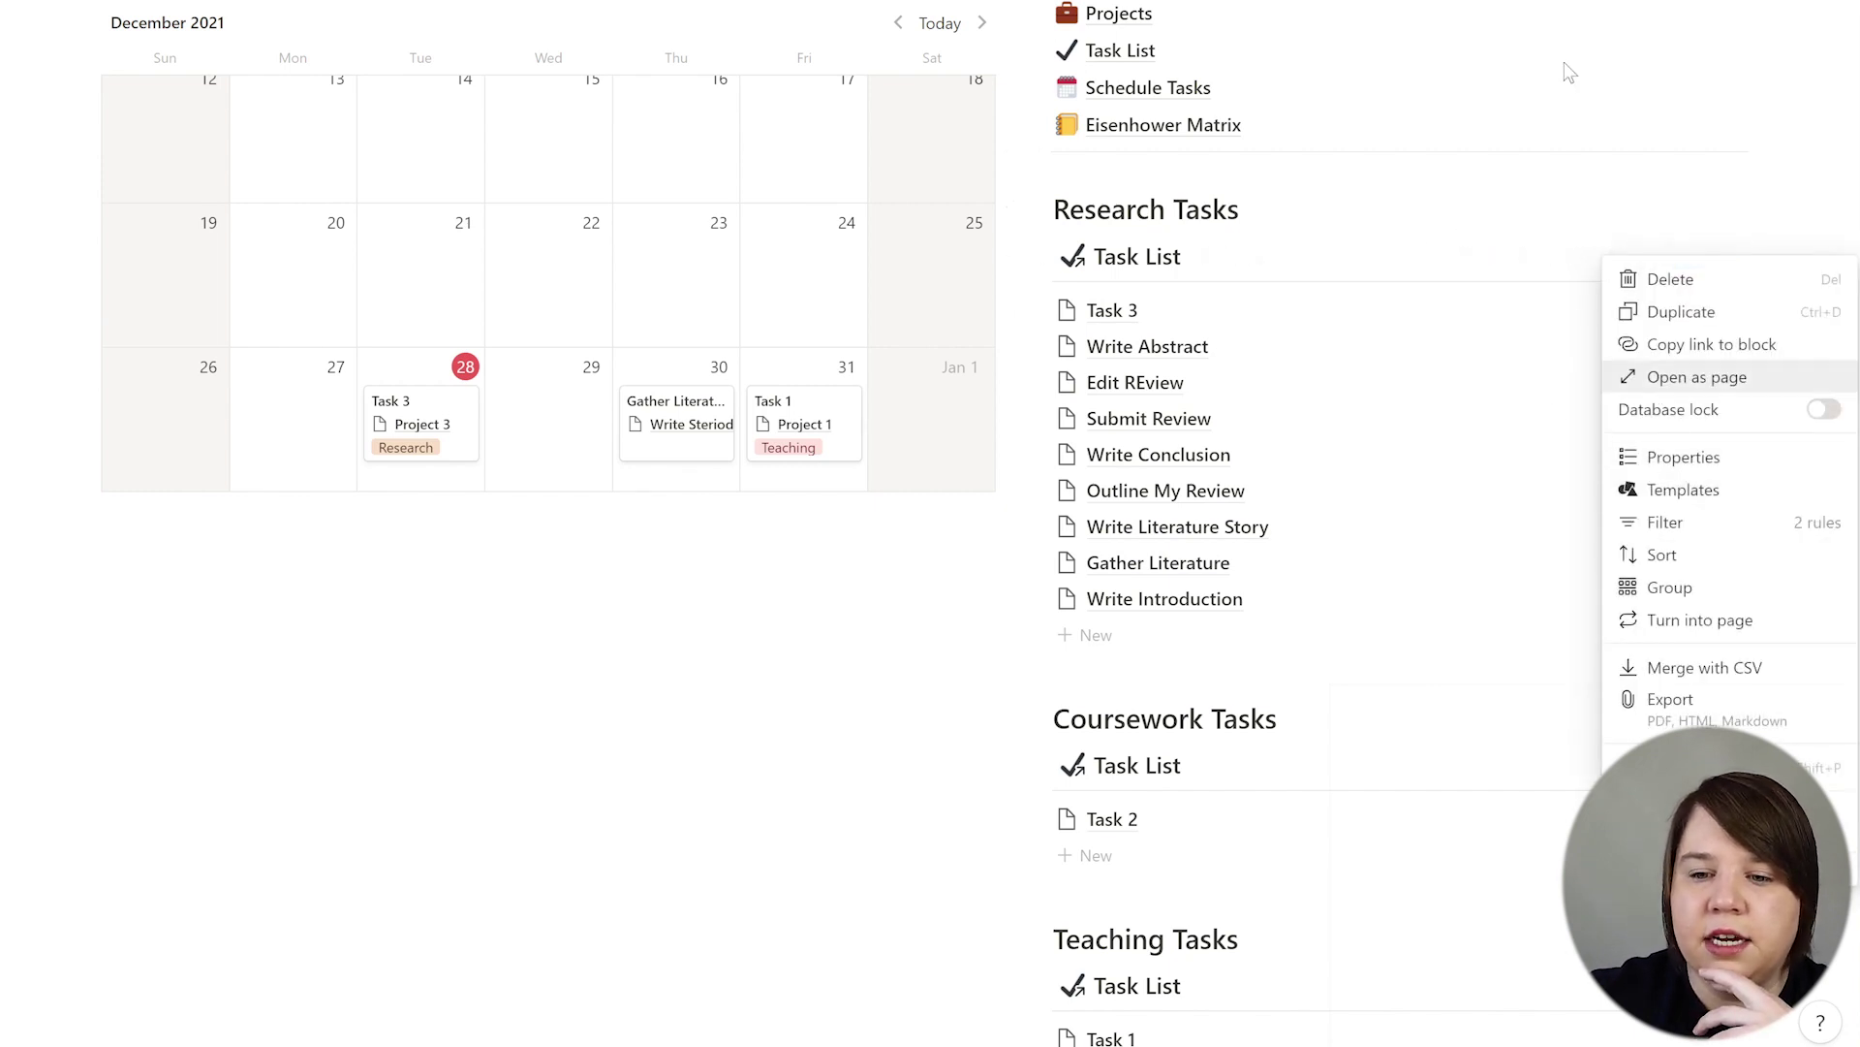
click(1546, 201)
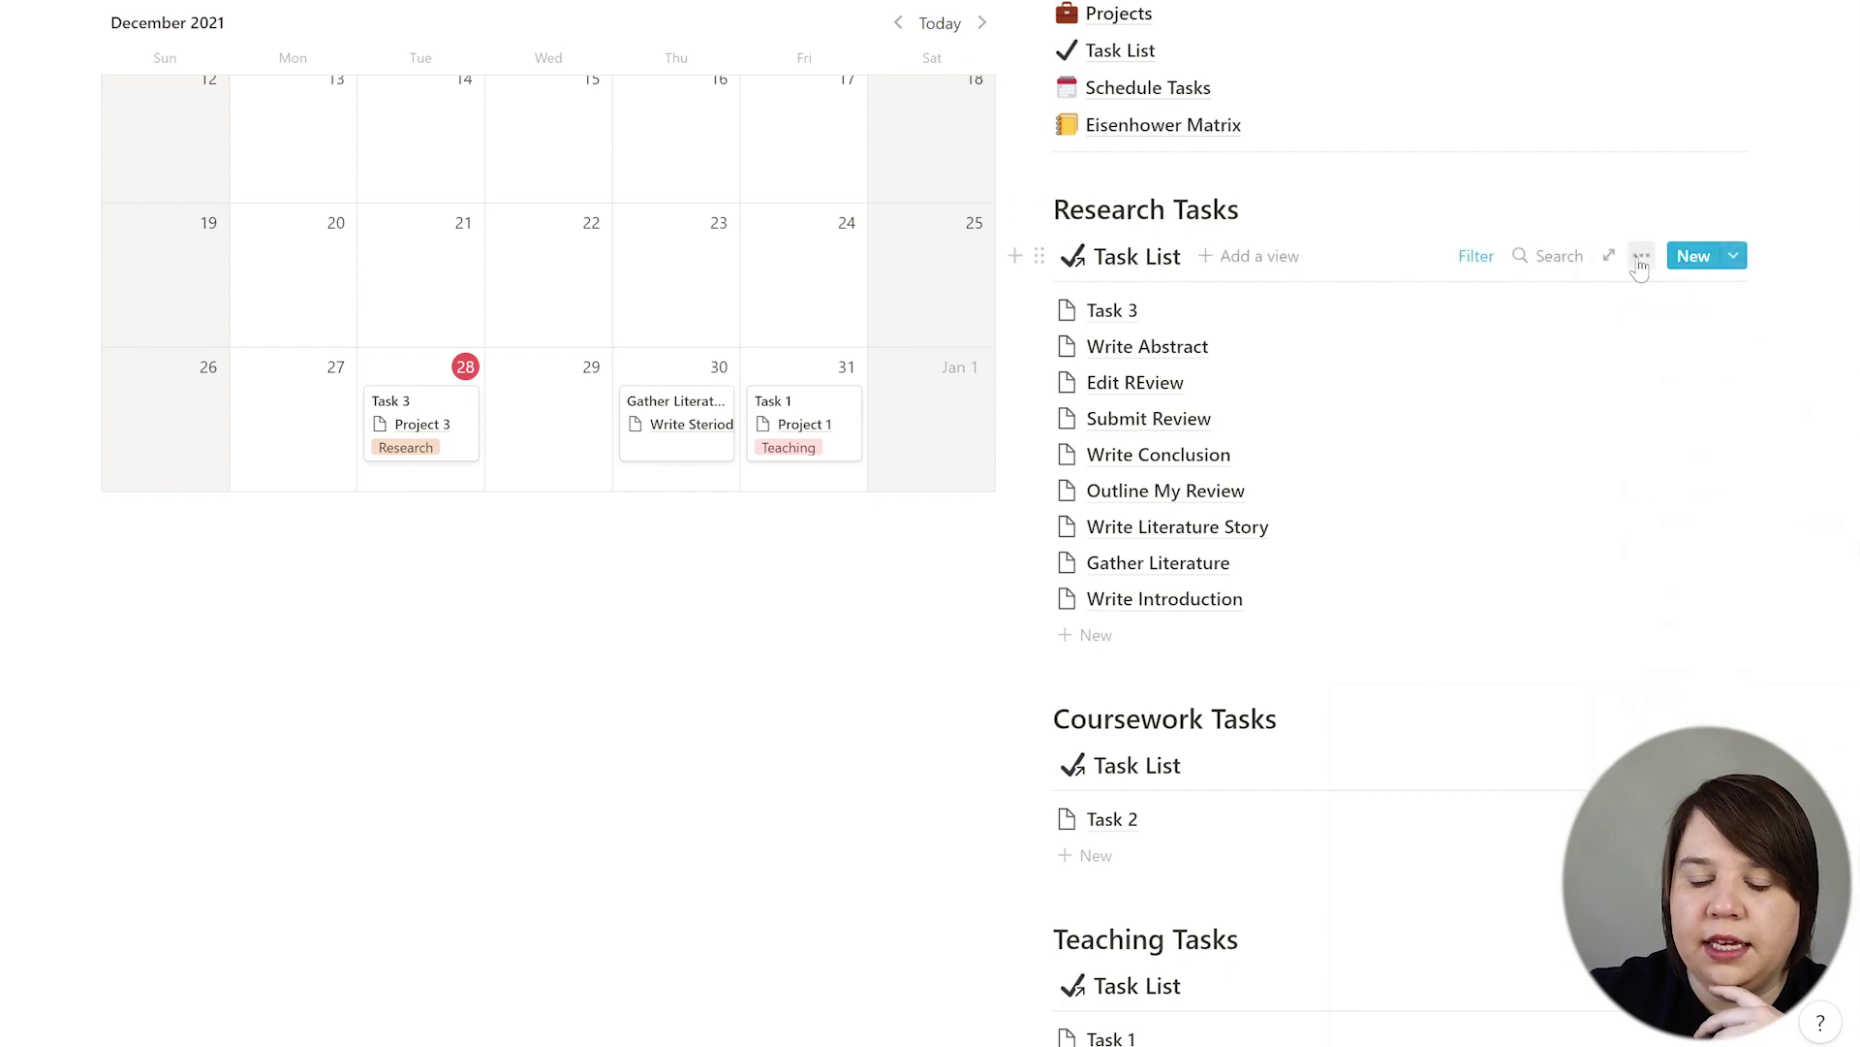
click(1641, 255)
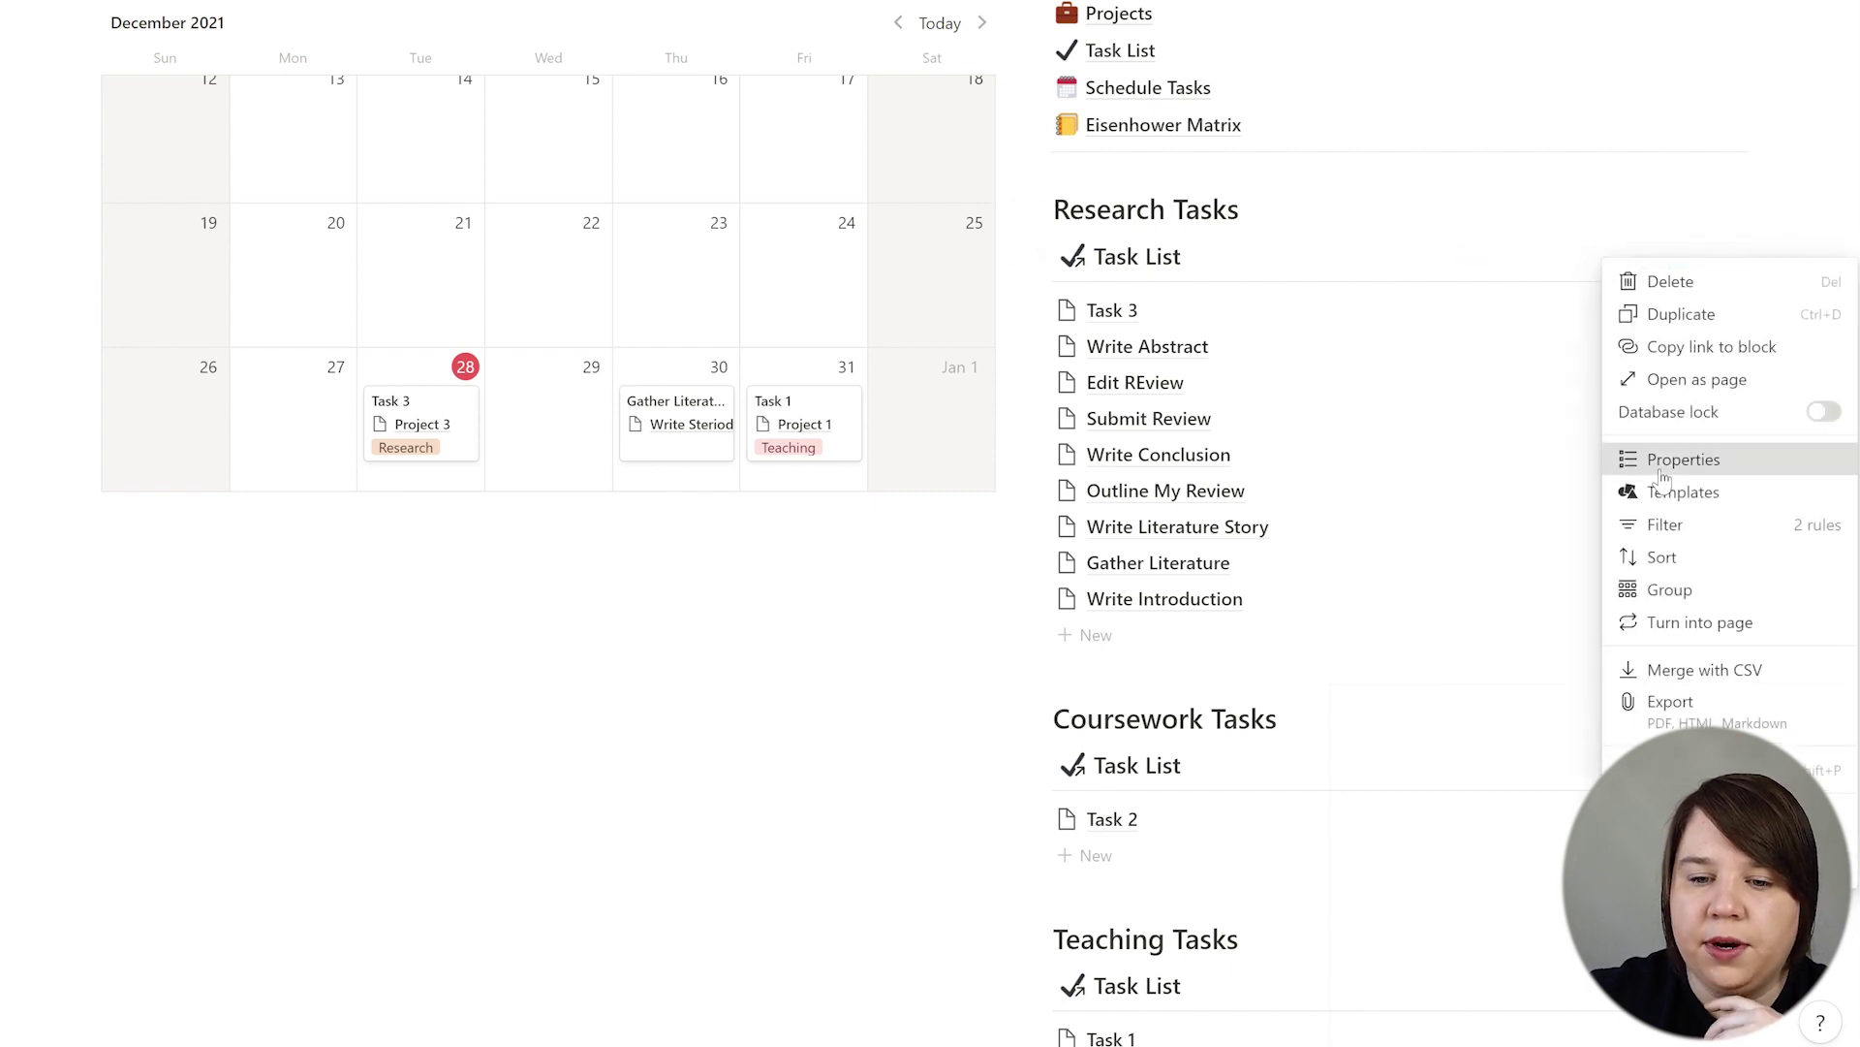
click(1659, 463)
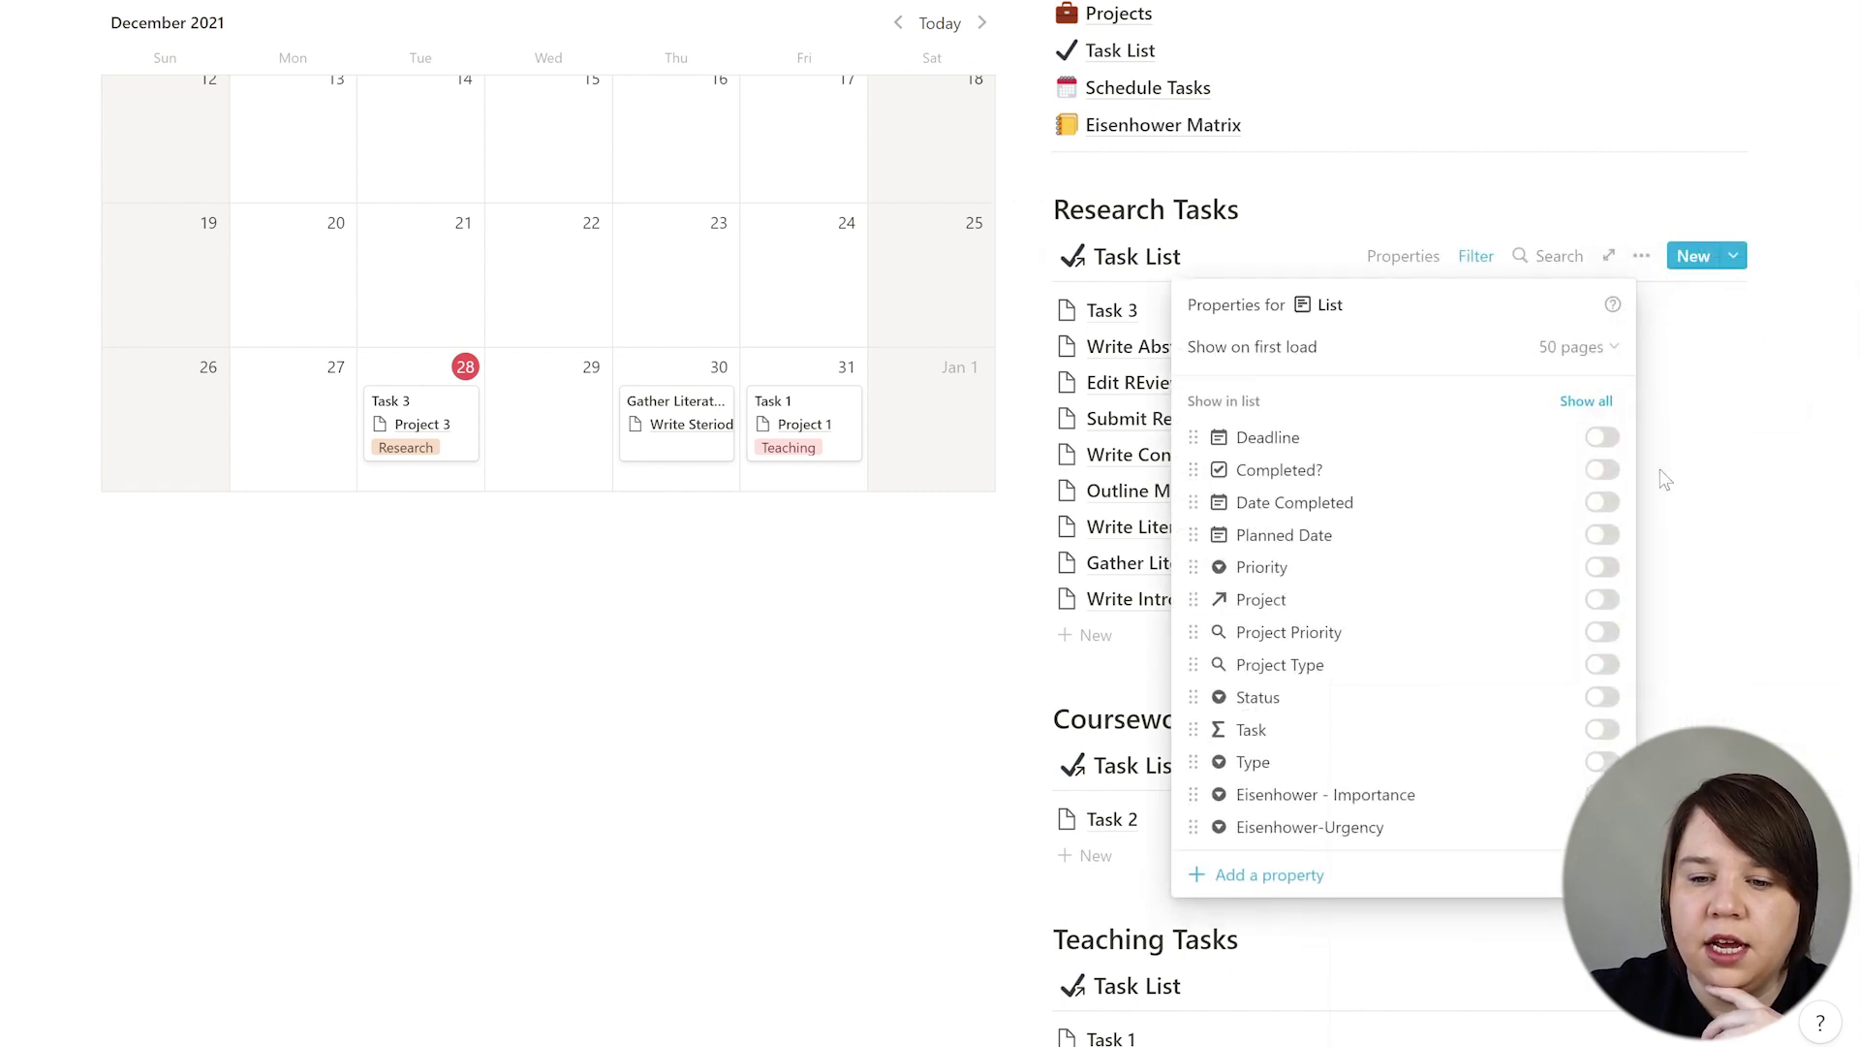
click(1601, 472)
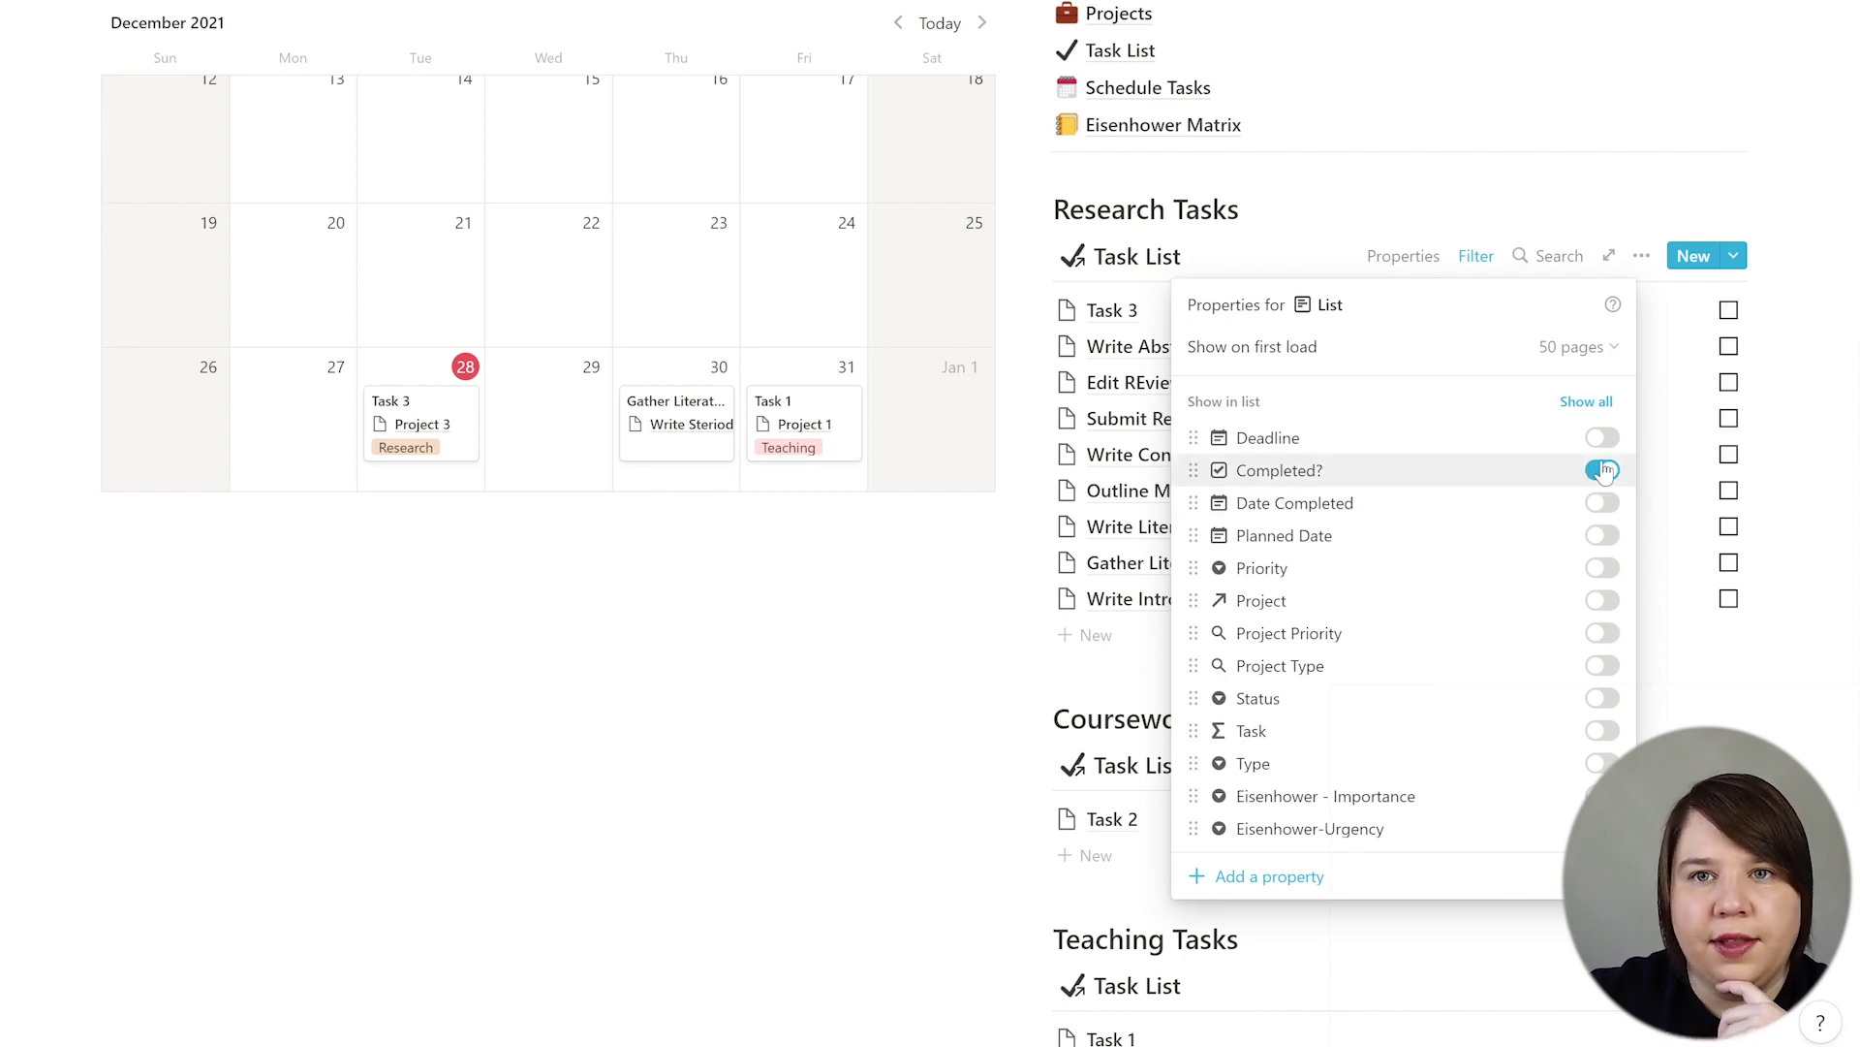
Step: Try displaying the Project property in the Research Tasks list and hide it again
click(1601, 601)
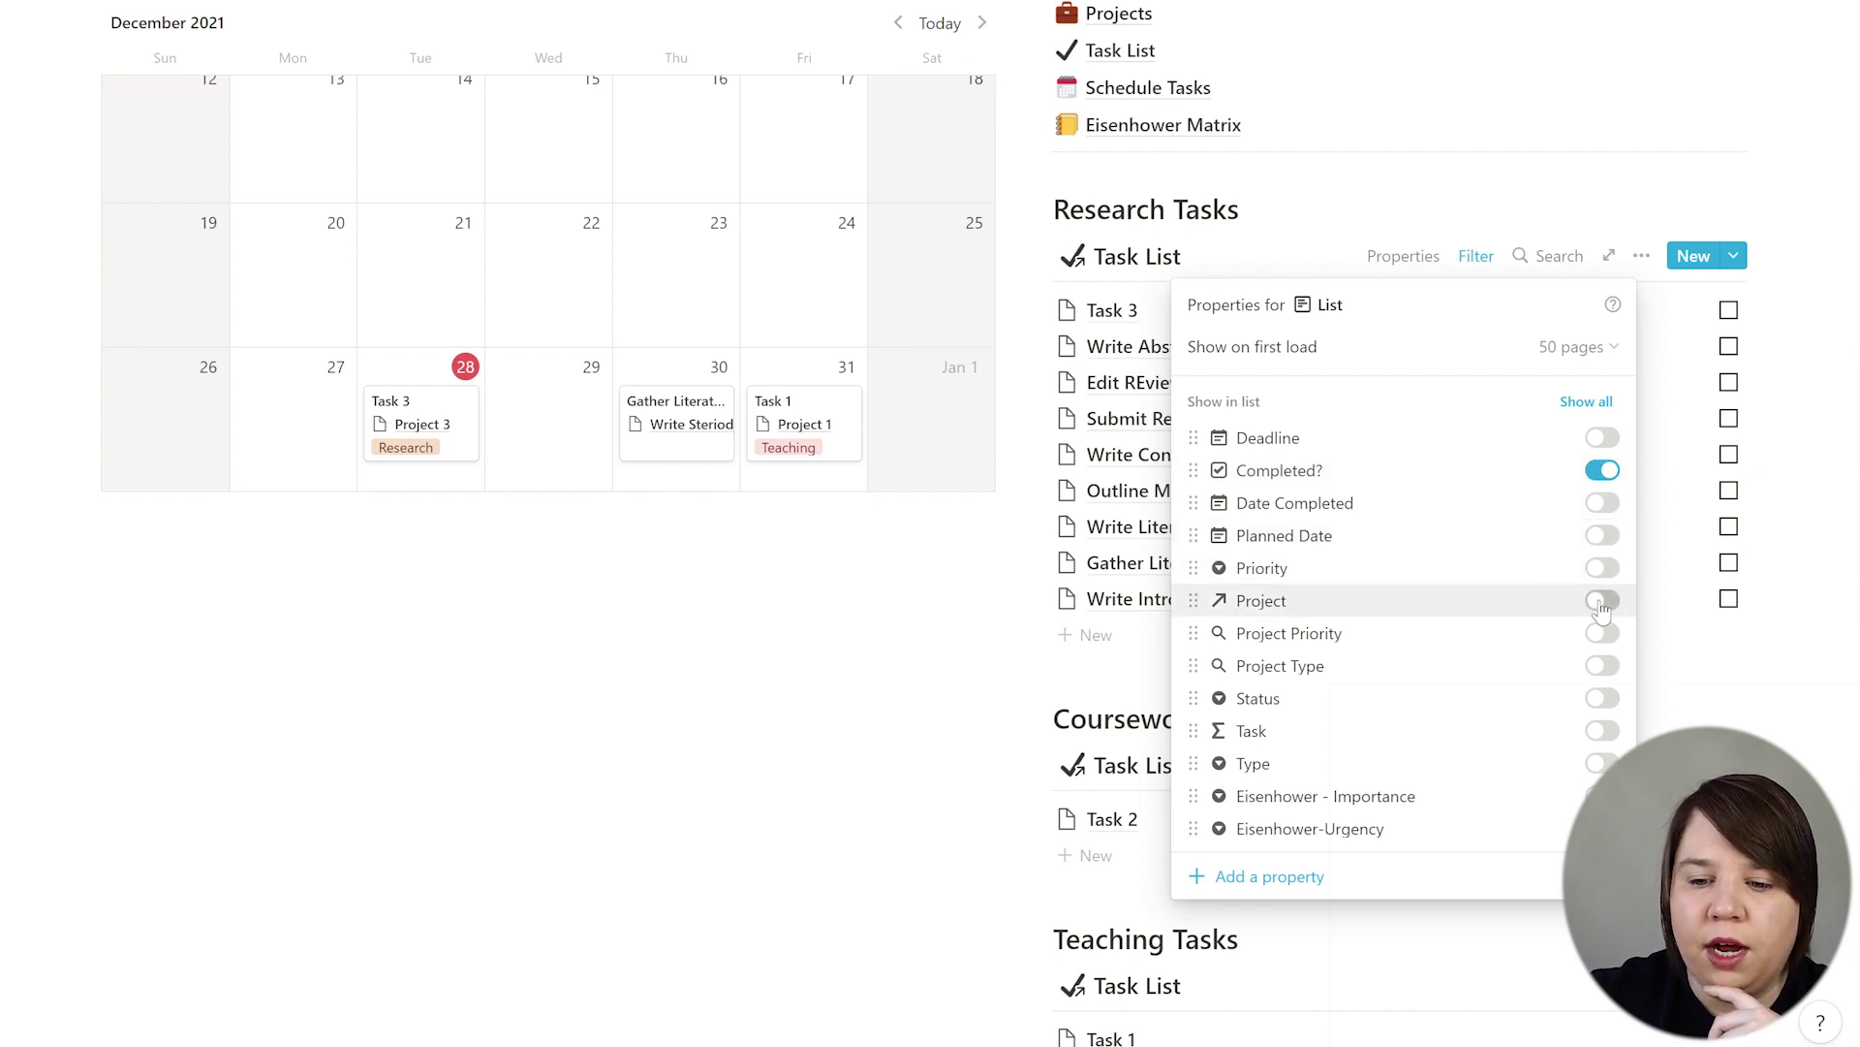
click(1501, 184)
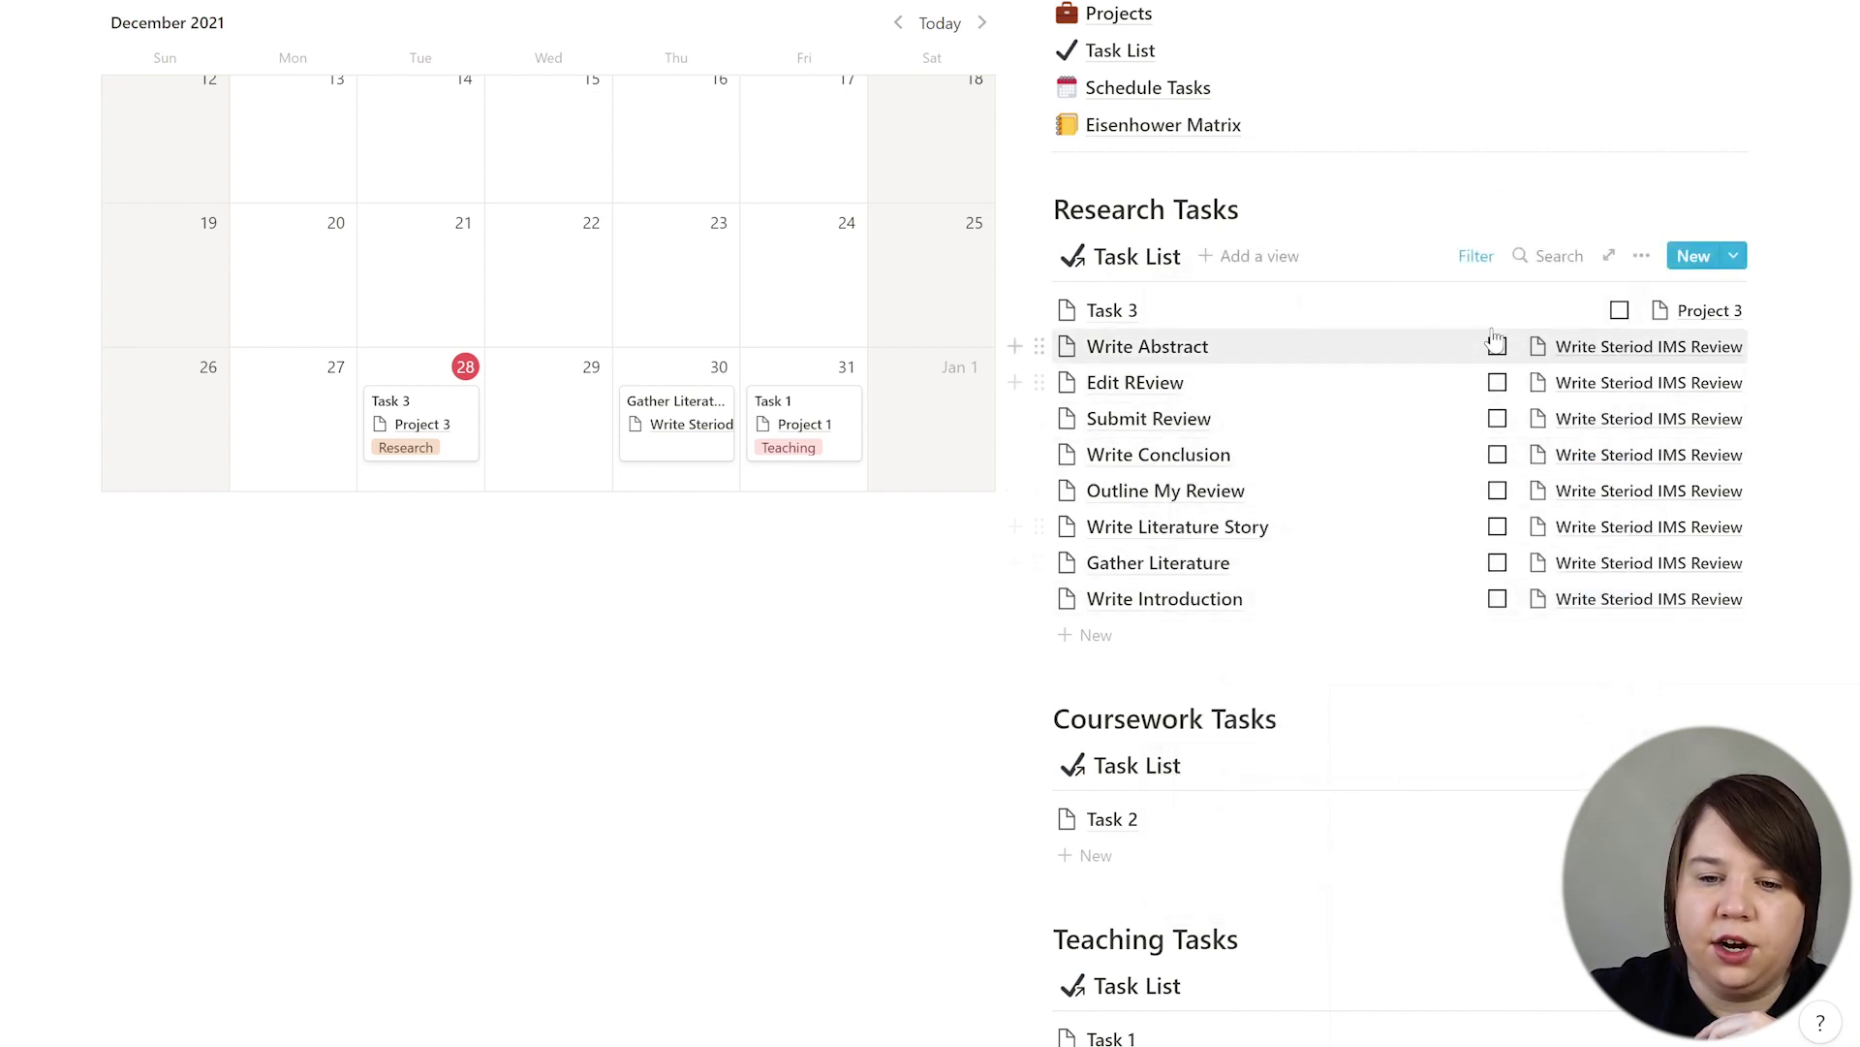
click(1641, 256)
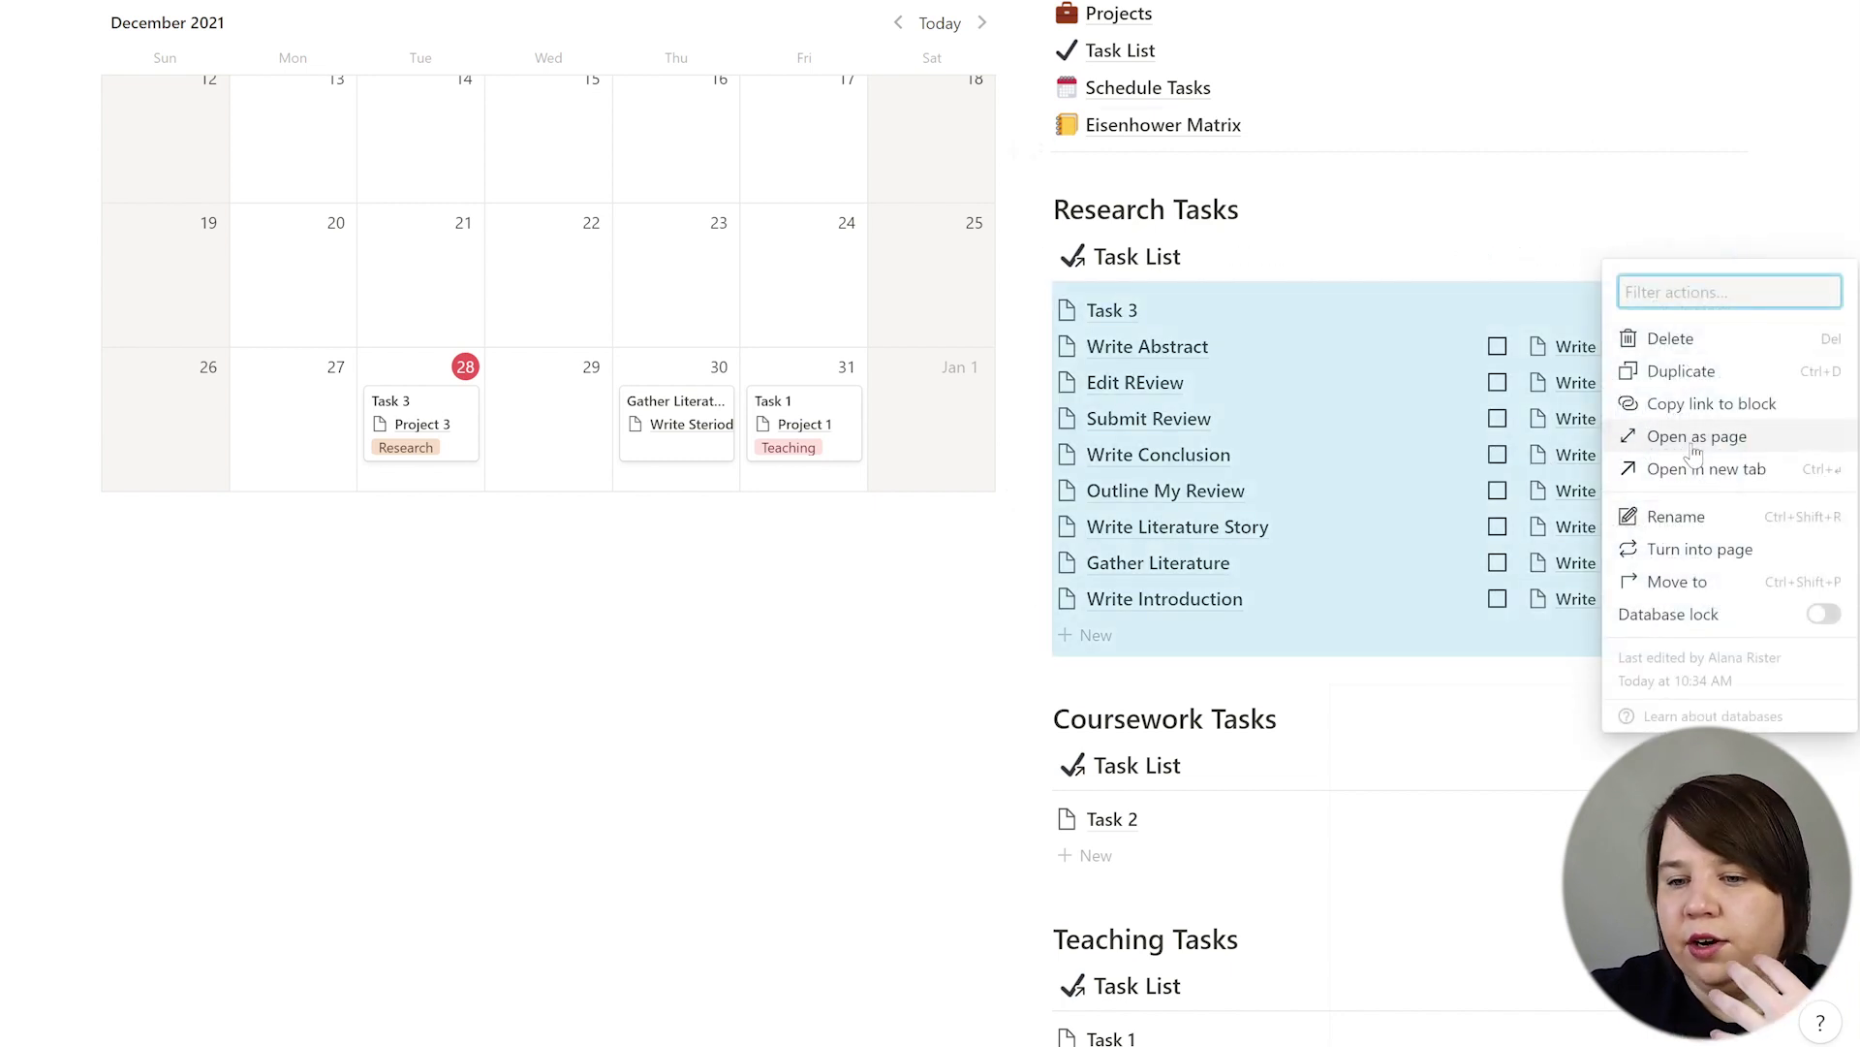
click(1565, 214)
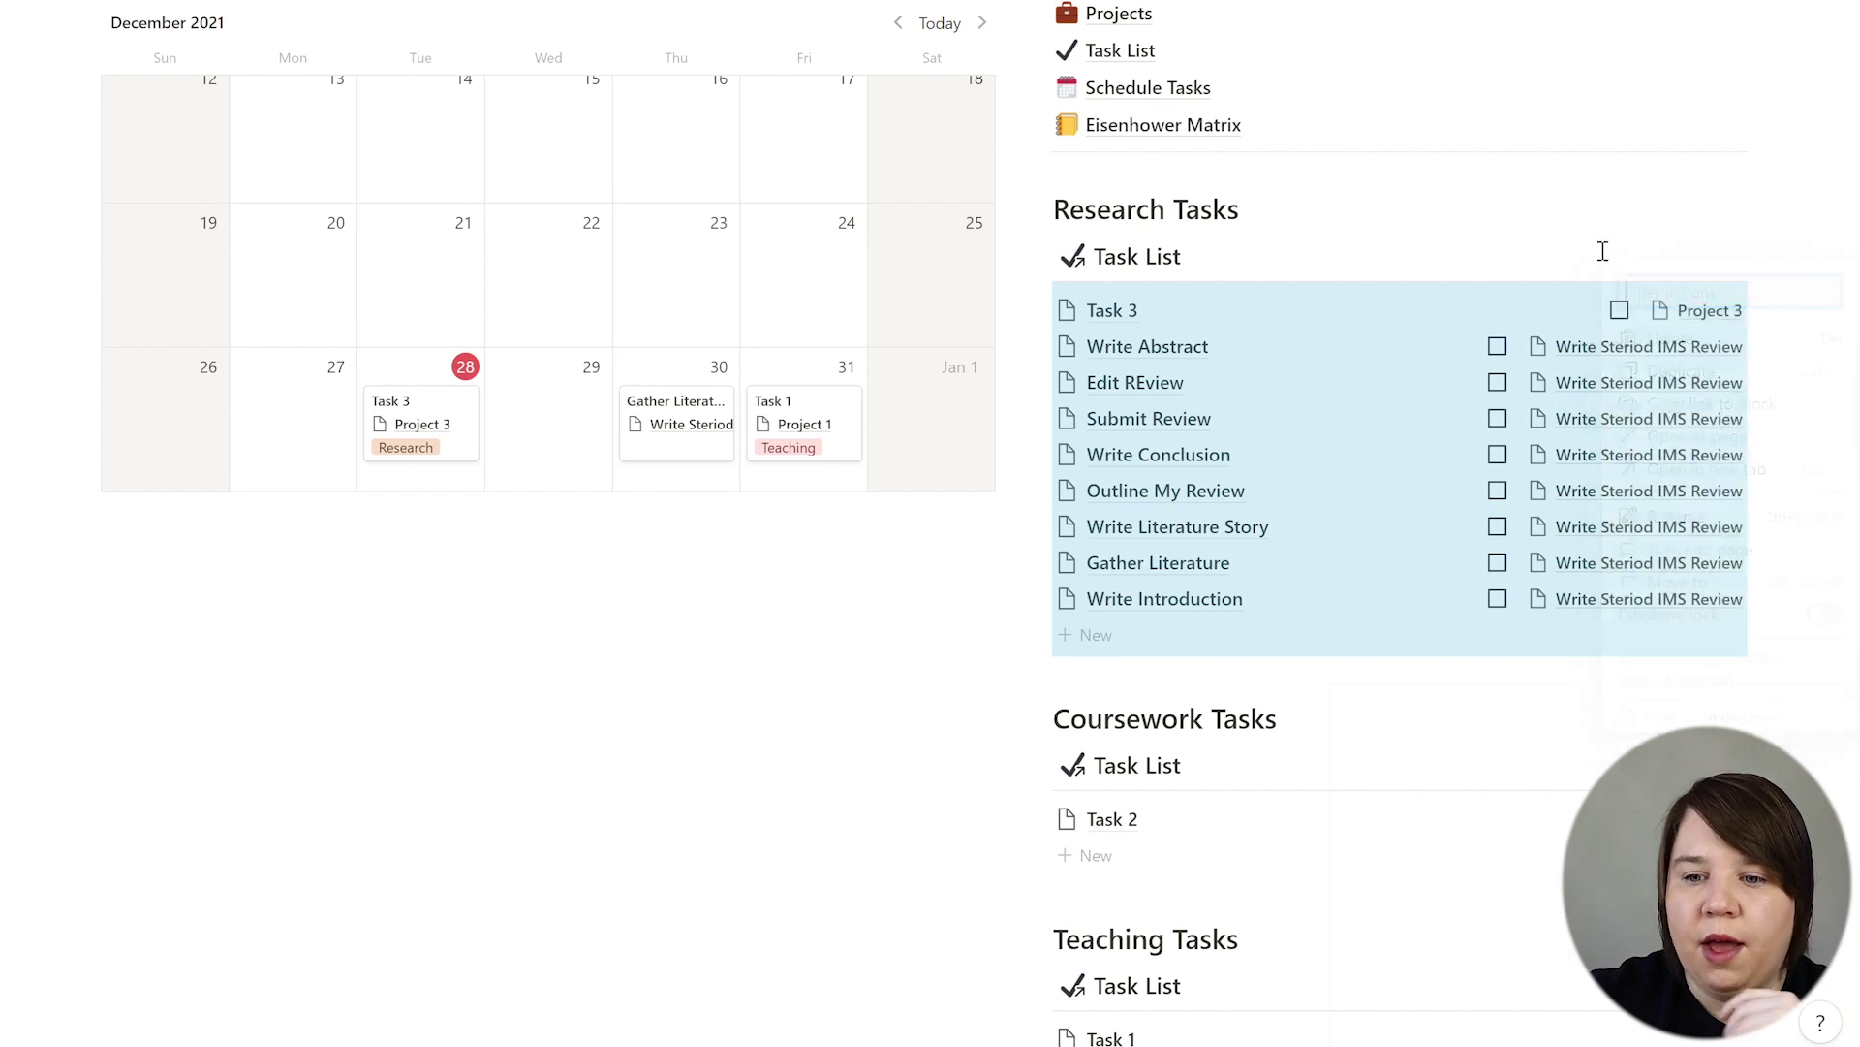
click(1646, 258)
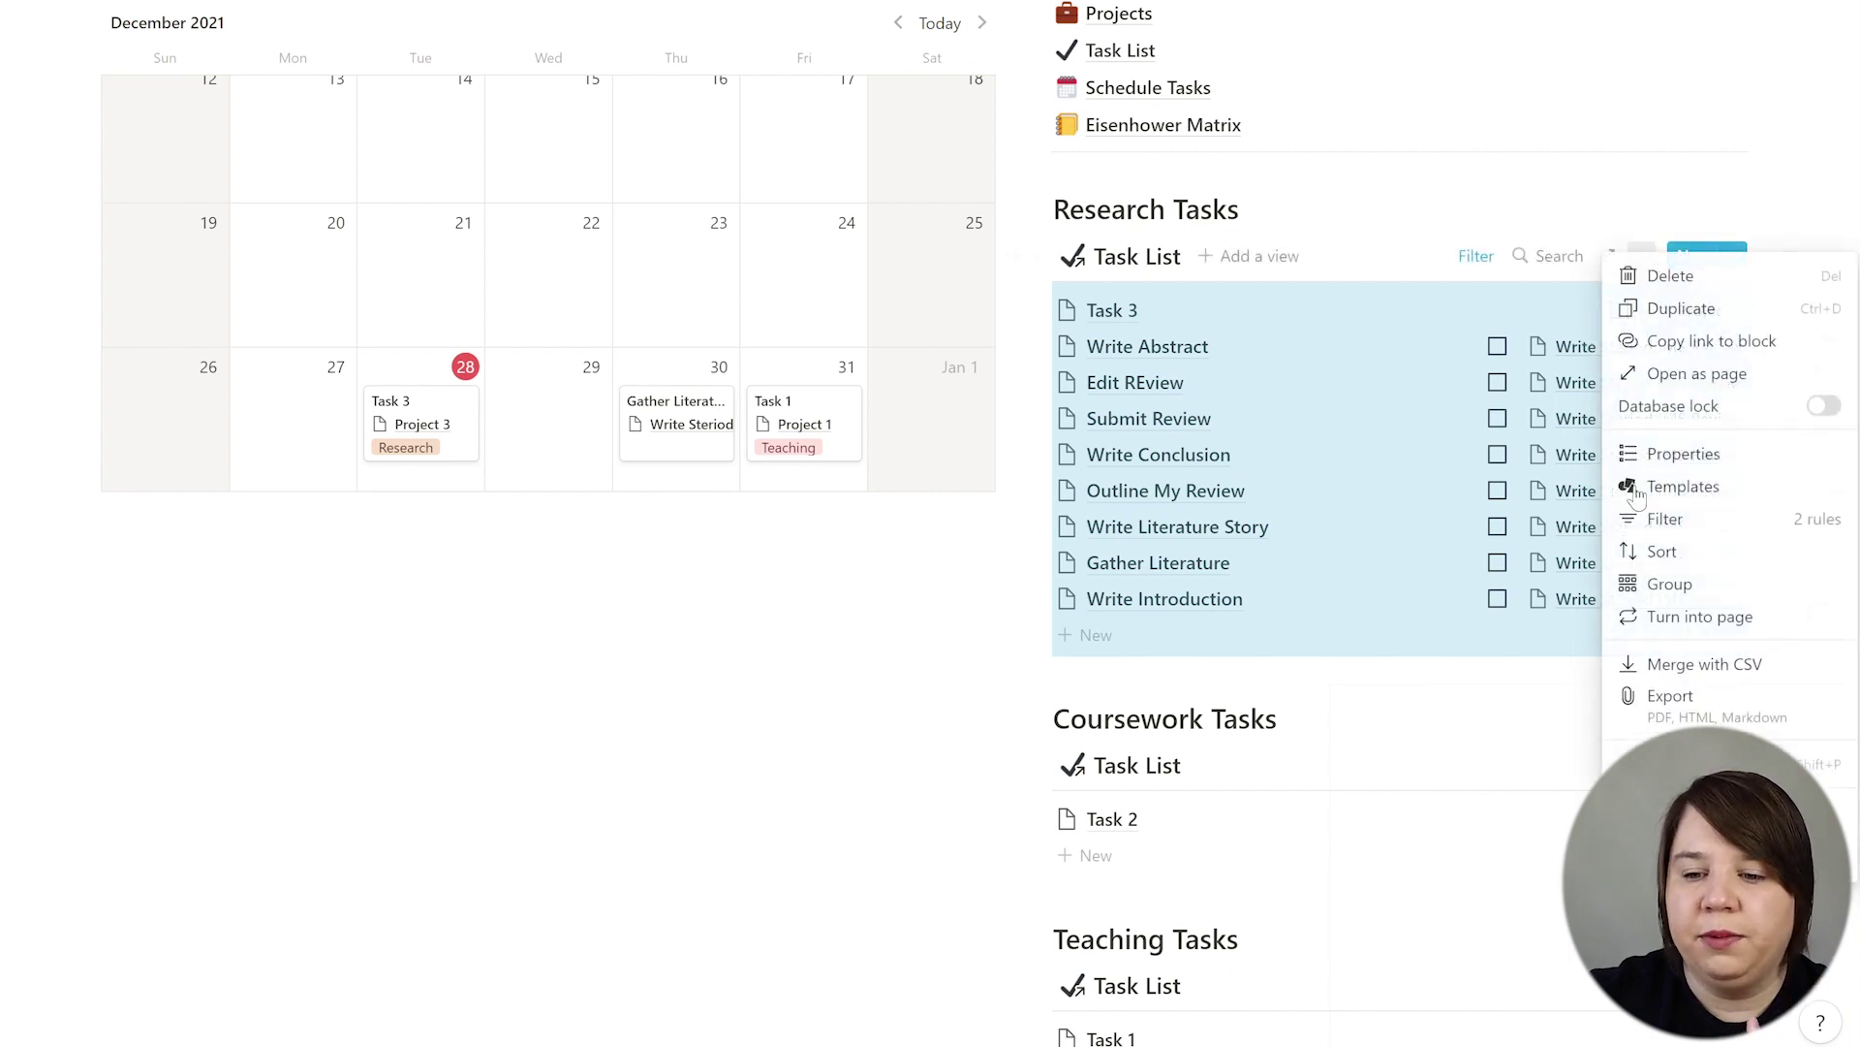
right_click(1715, 459)
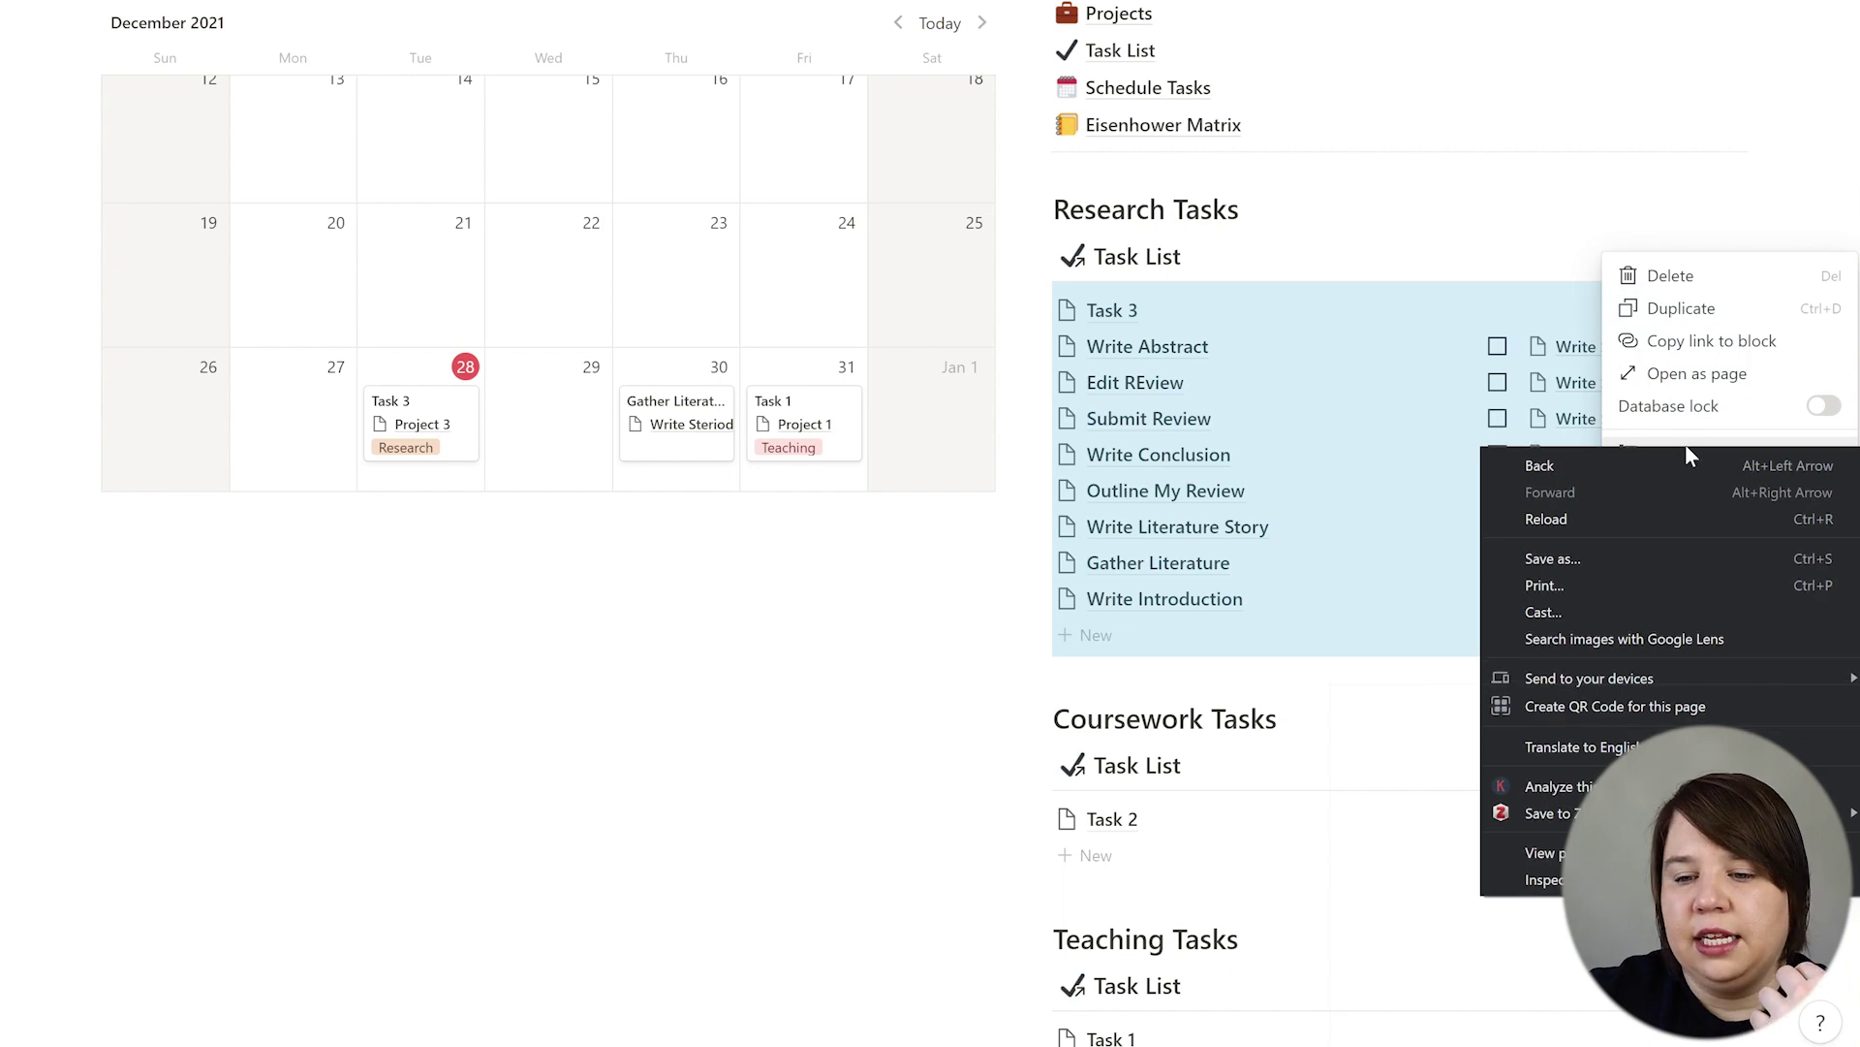
key(Escape)
key(Escape)
Step: Mark Task 3 as completed in the Daily To-Do List and look over the Research Tasks list and calendar
scroll(1795, 493, up, 9)
scroll(1794, 493, down, 2)
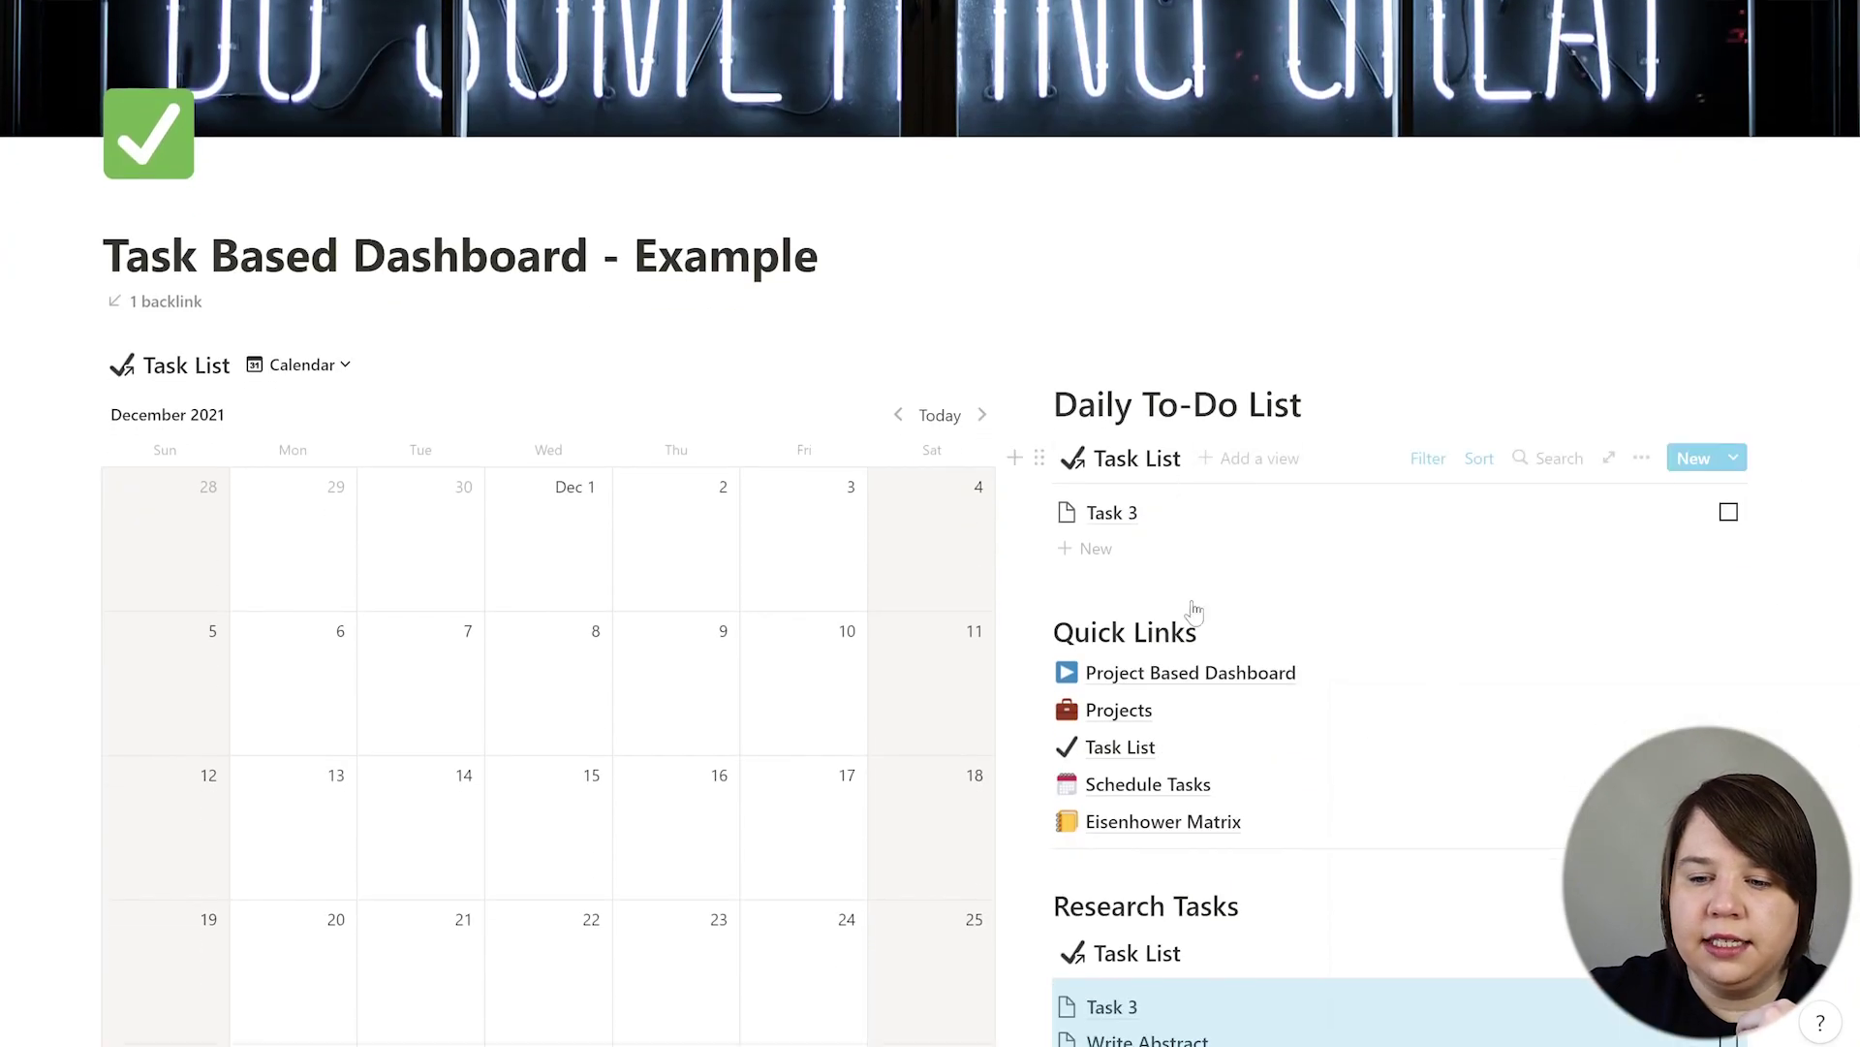
click(1730, 512)
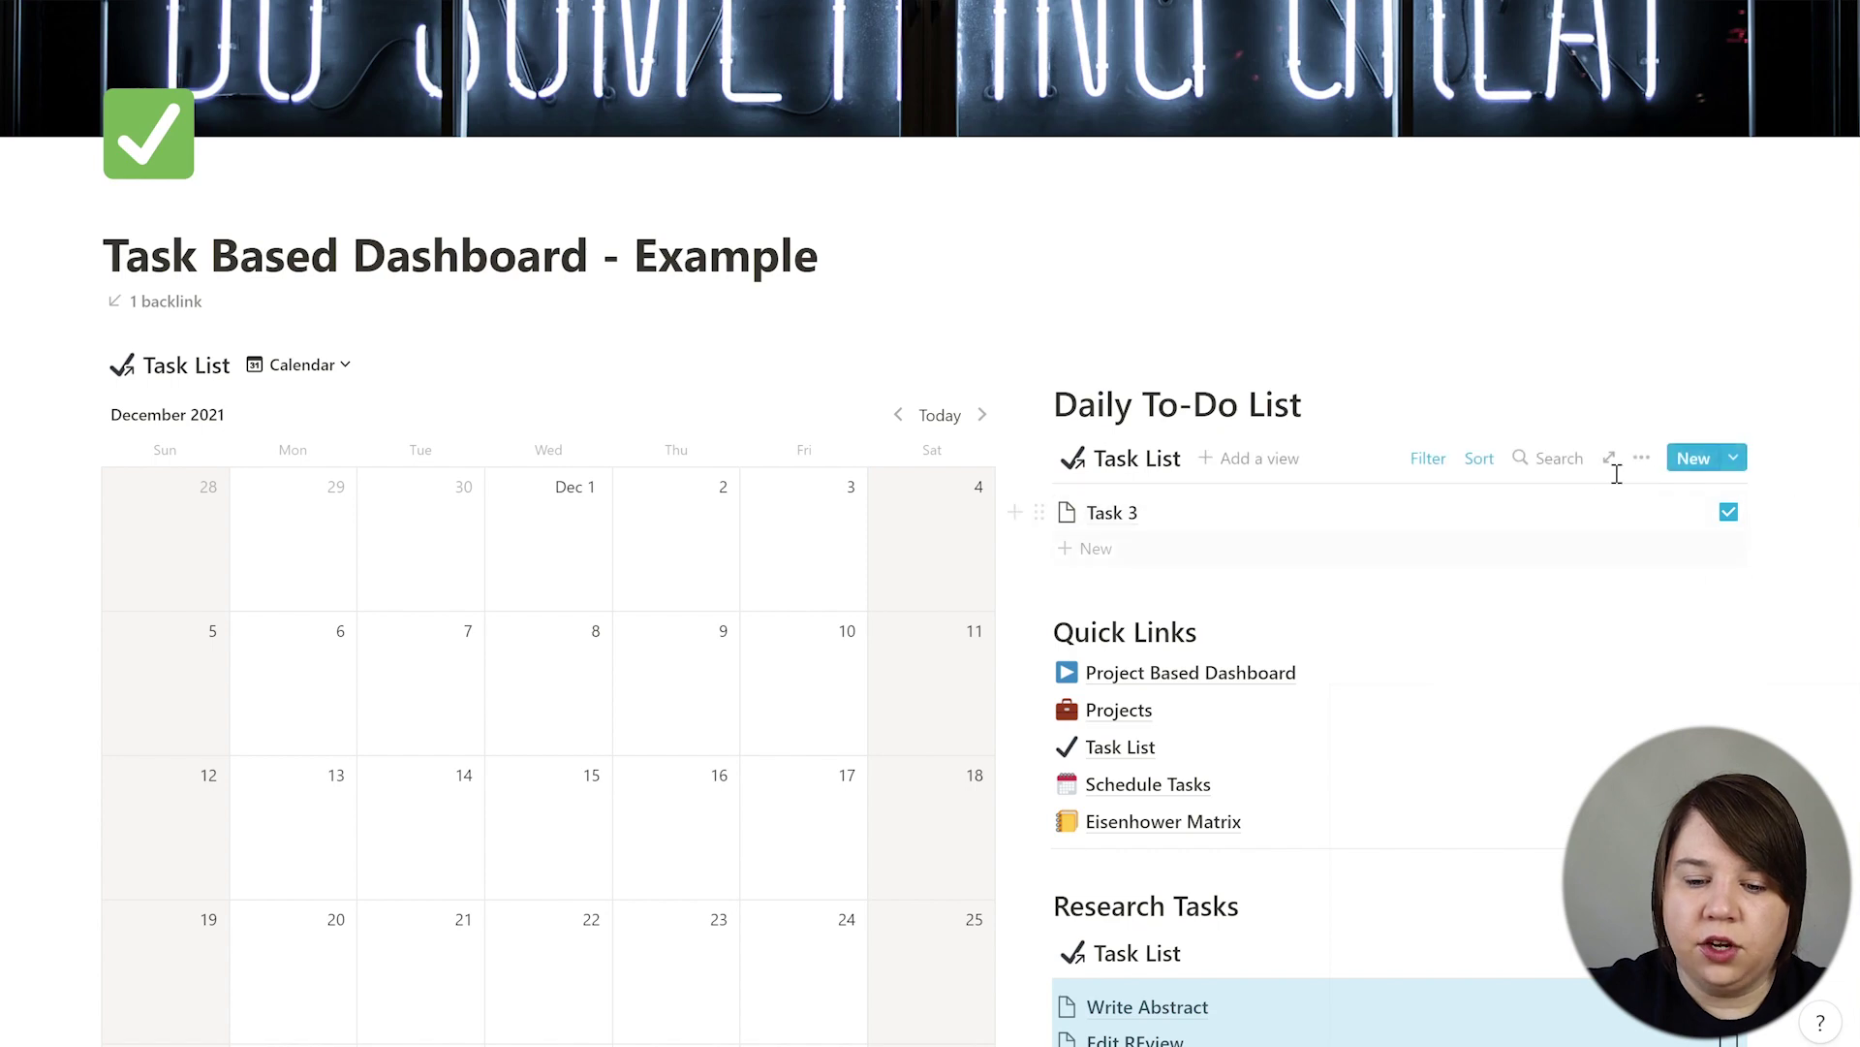
scroll(1611, 649, down, 5)
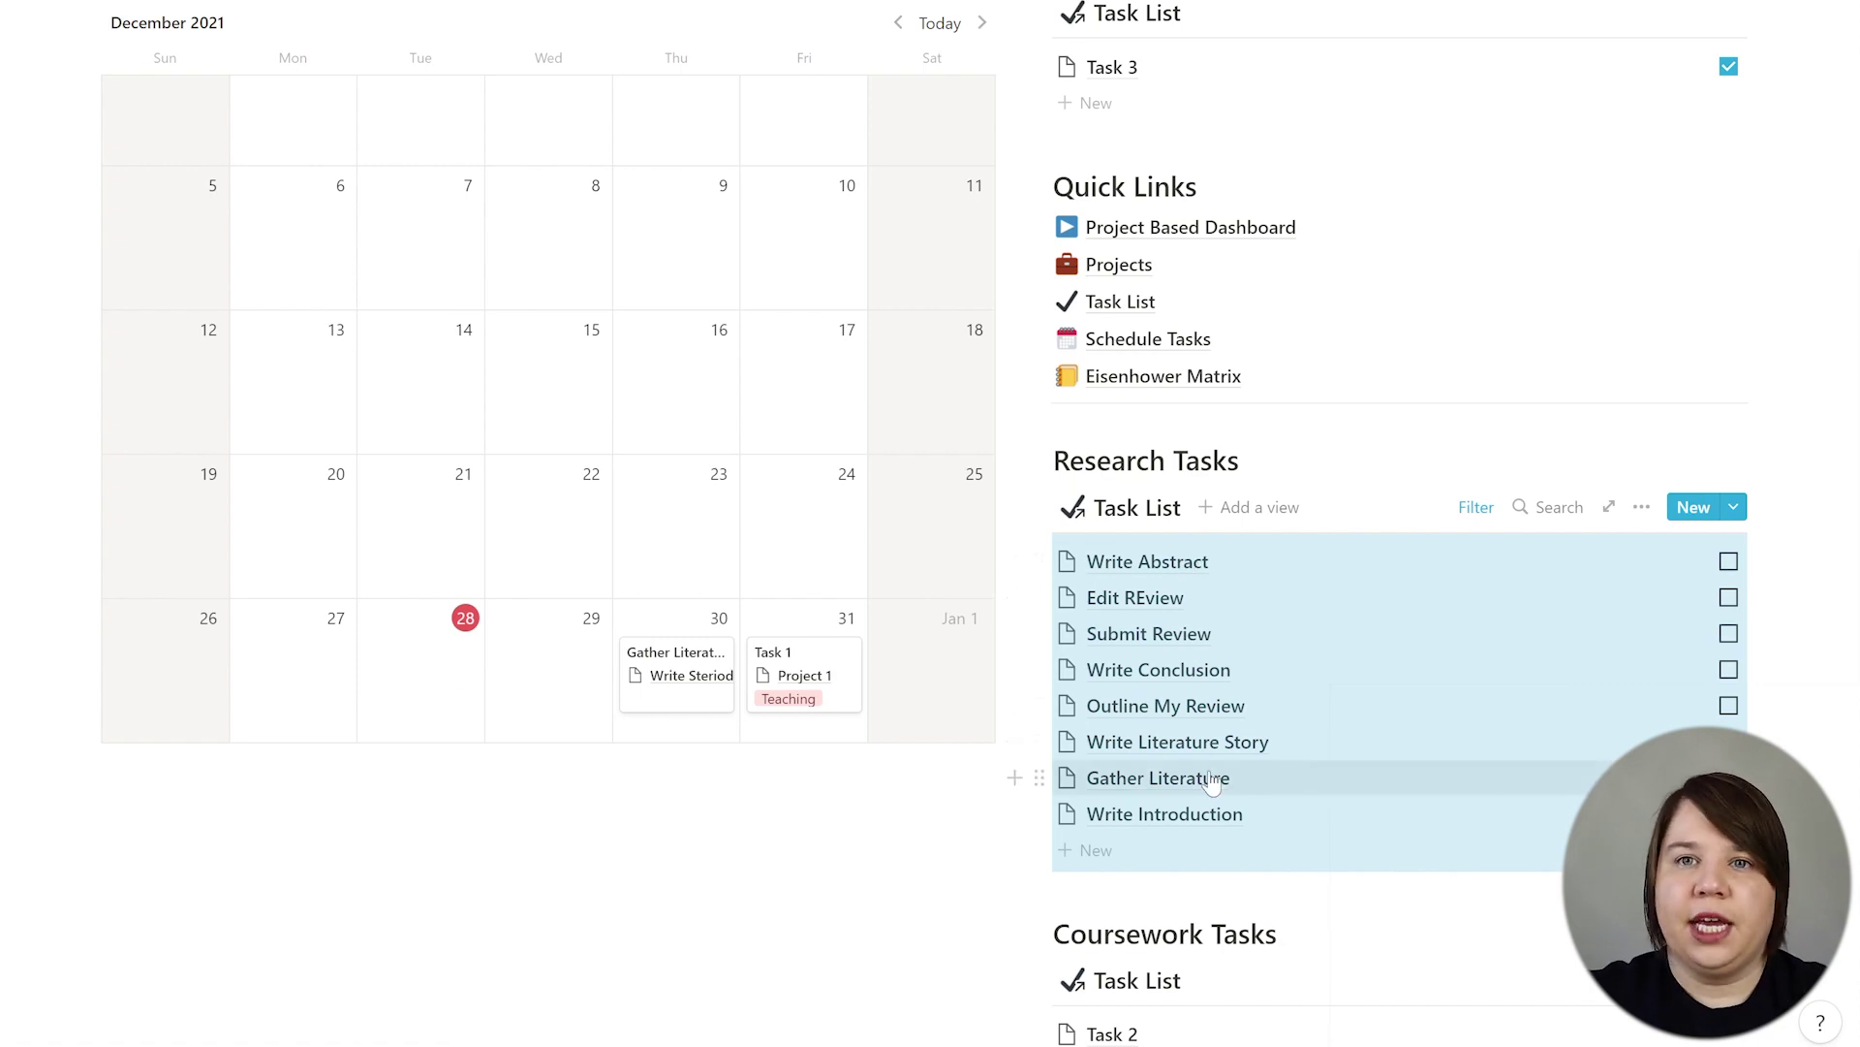
scroll(1211, 778, up, 7)
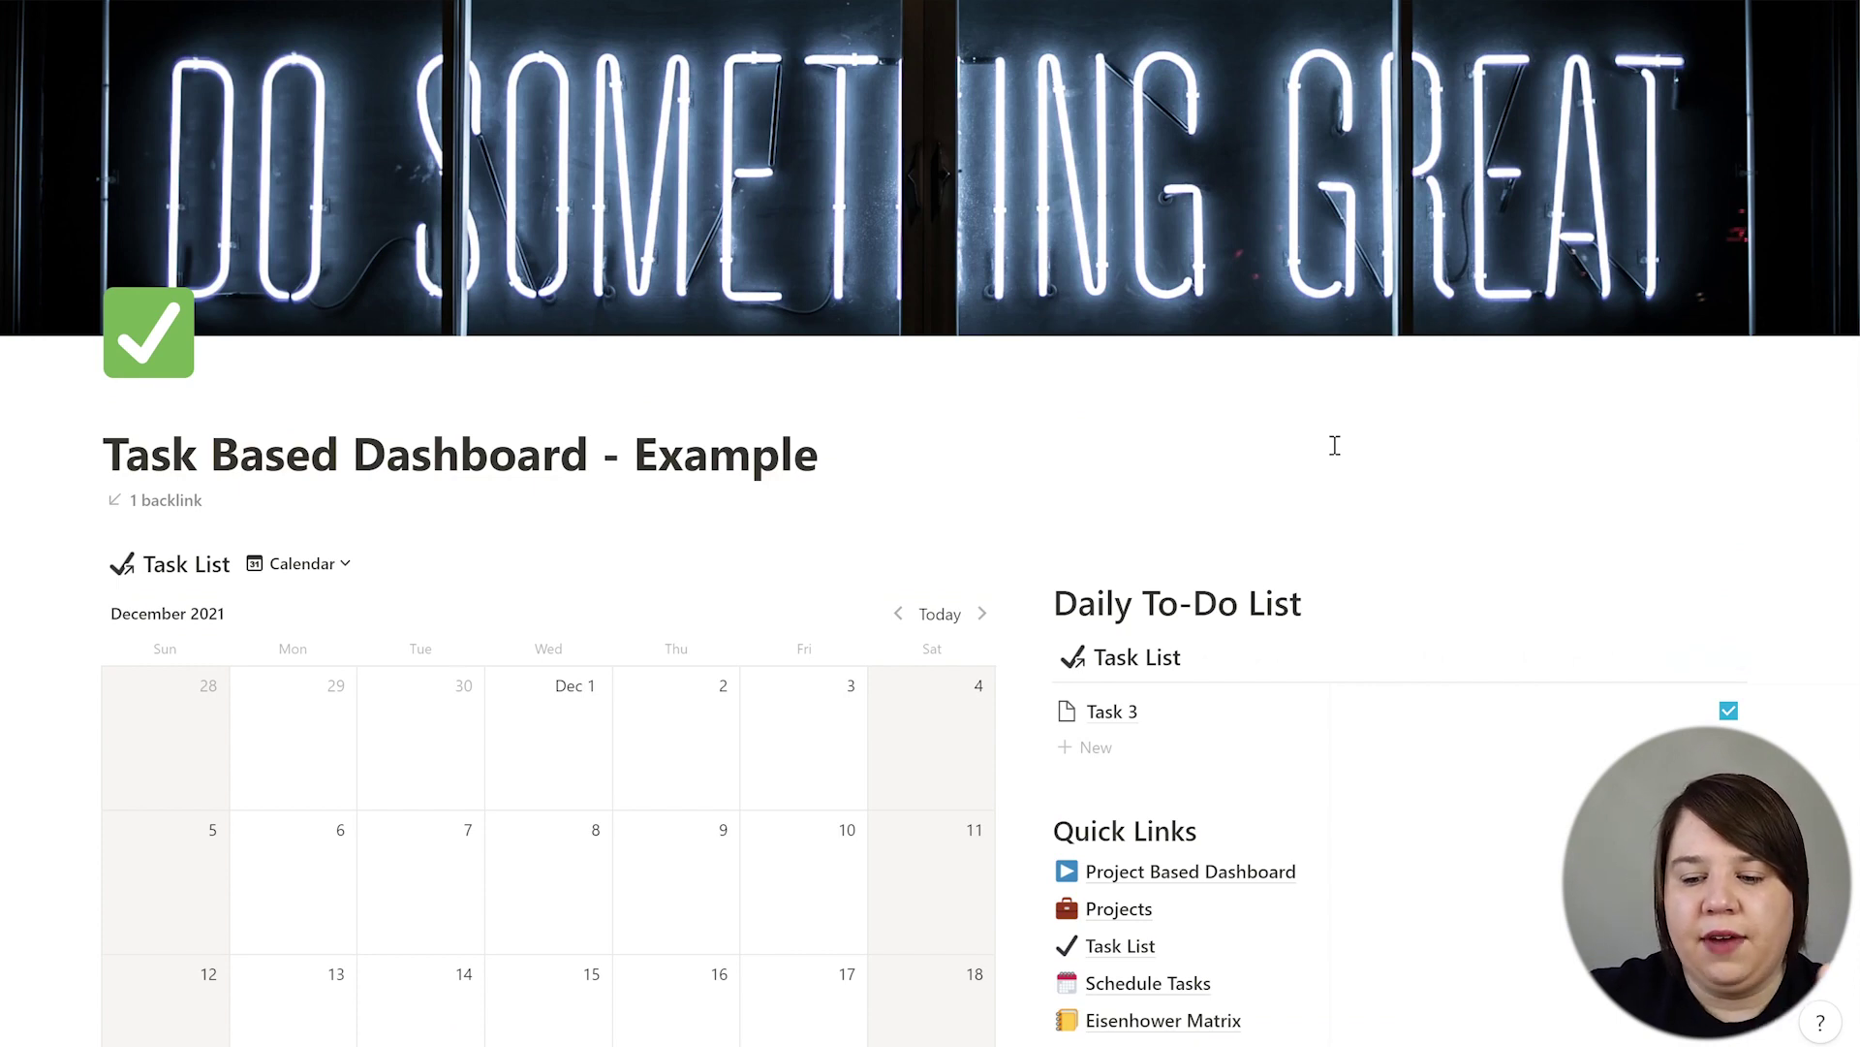
scroll(1095, 514, down, 3)
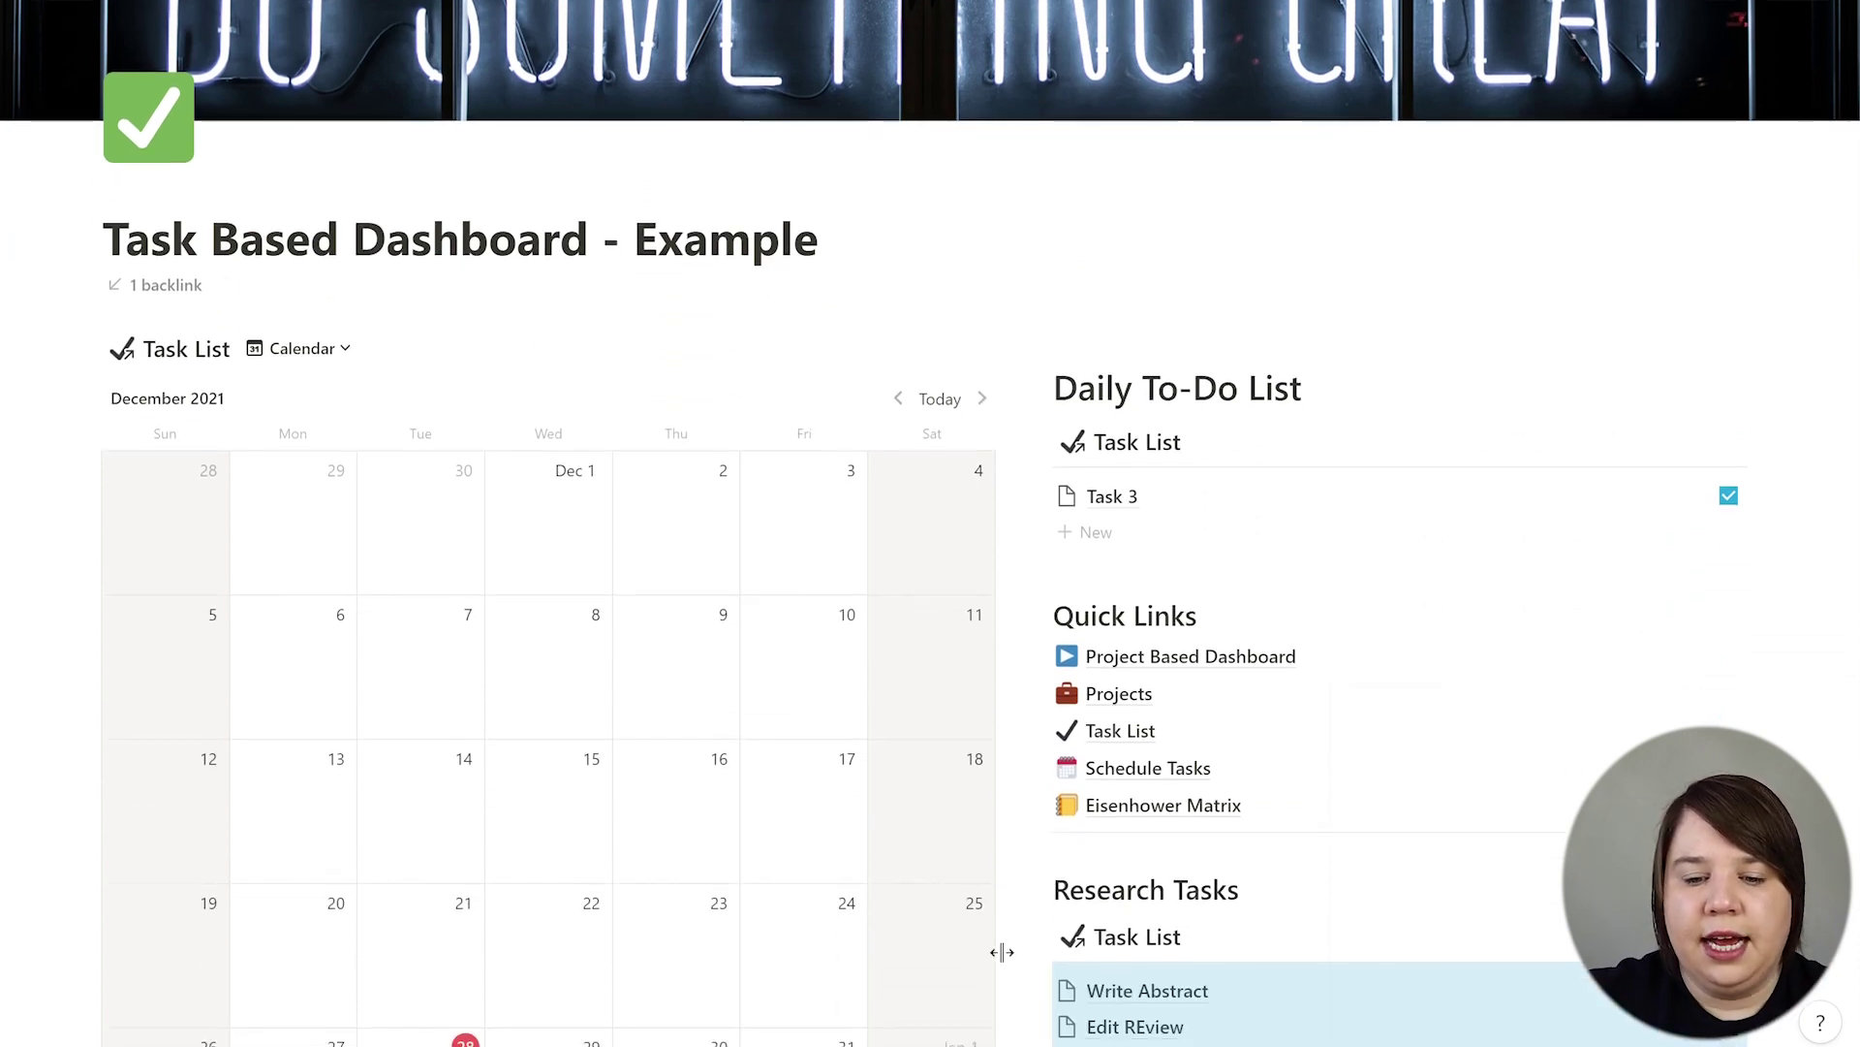
Step: Open the Eisenhower Matrix page and look over its urgency and importance board and the Plan Tasks calendar
click(1153, 812)
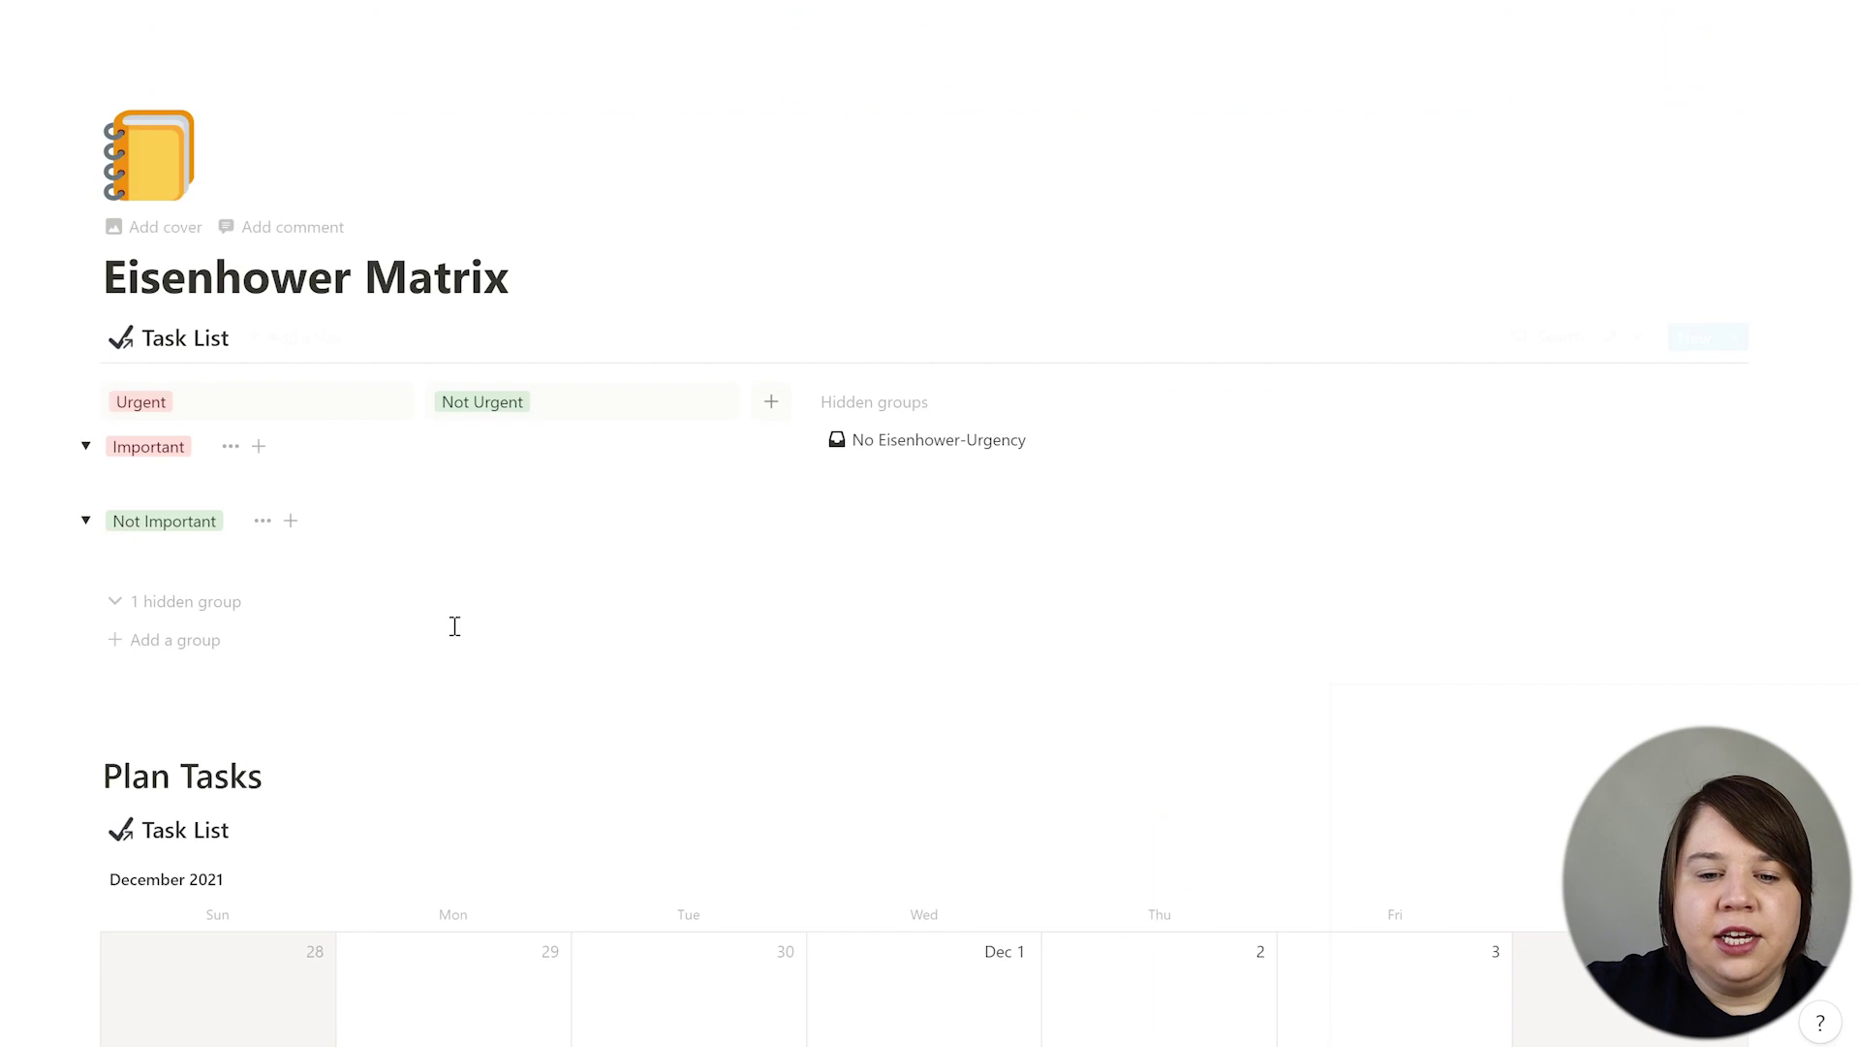
scroll(957, 744, down, 4)
scroll(958, 743, up, 4)
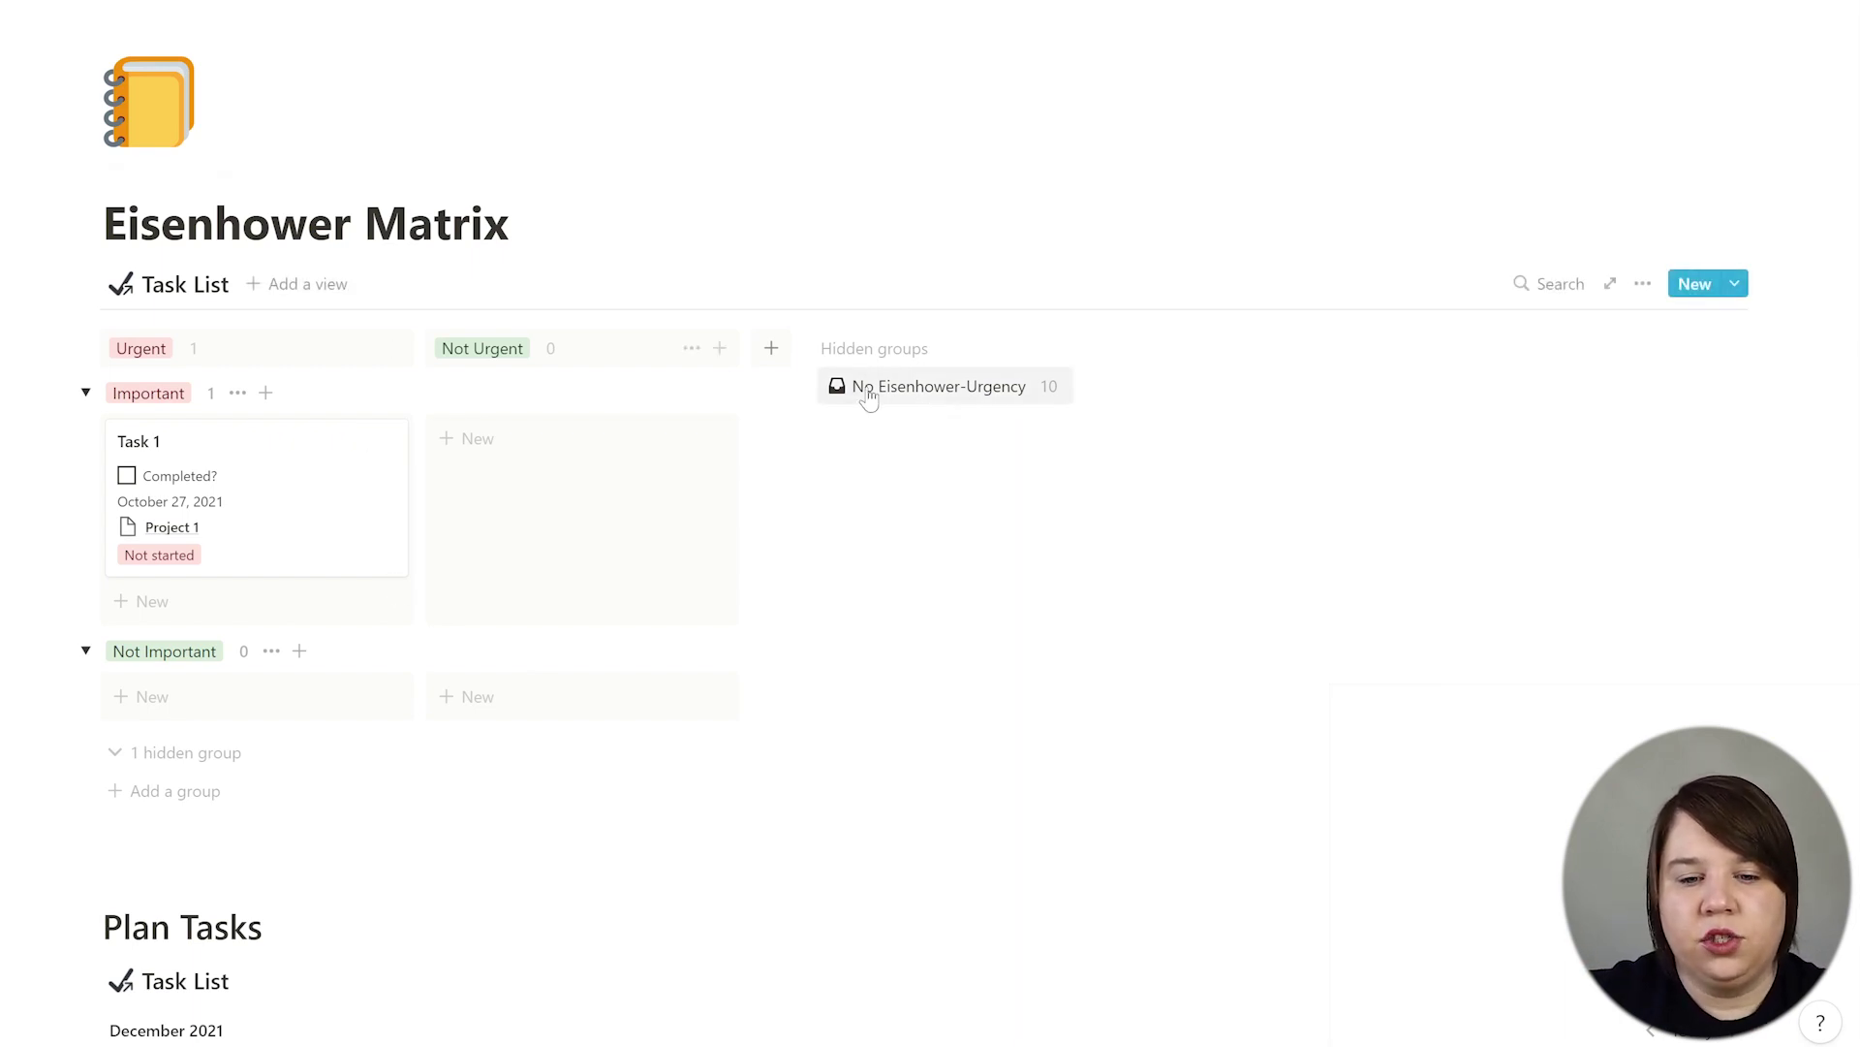
Step: Move the Write Abstract task from the hidden No Eisenhower-Urgency group to the Important, Not Urgent quadrant
click(937, 386)
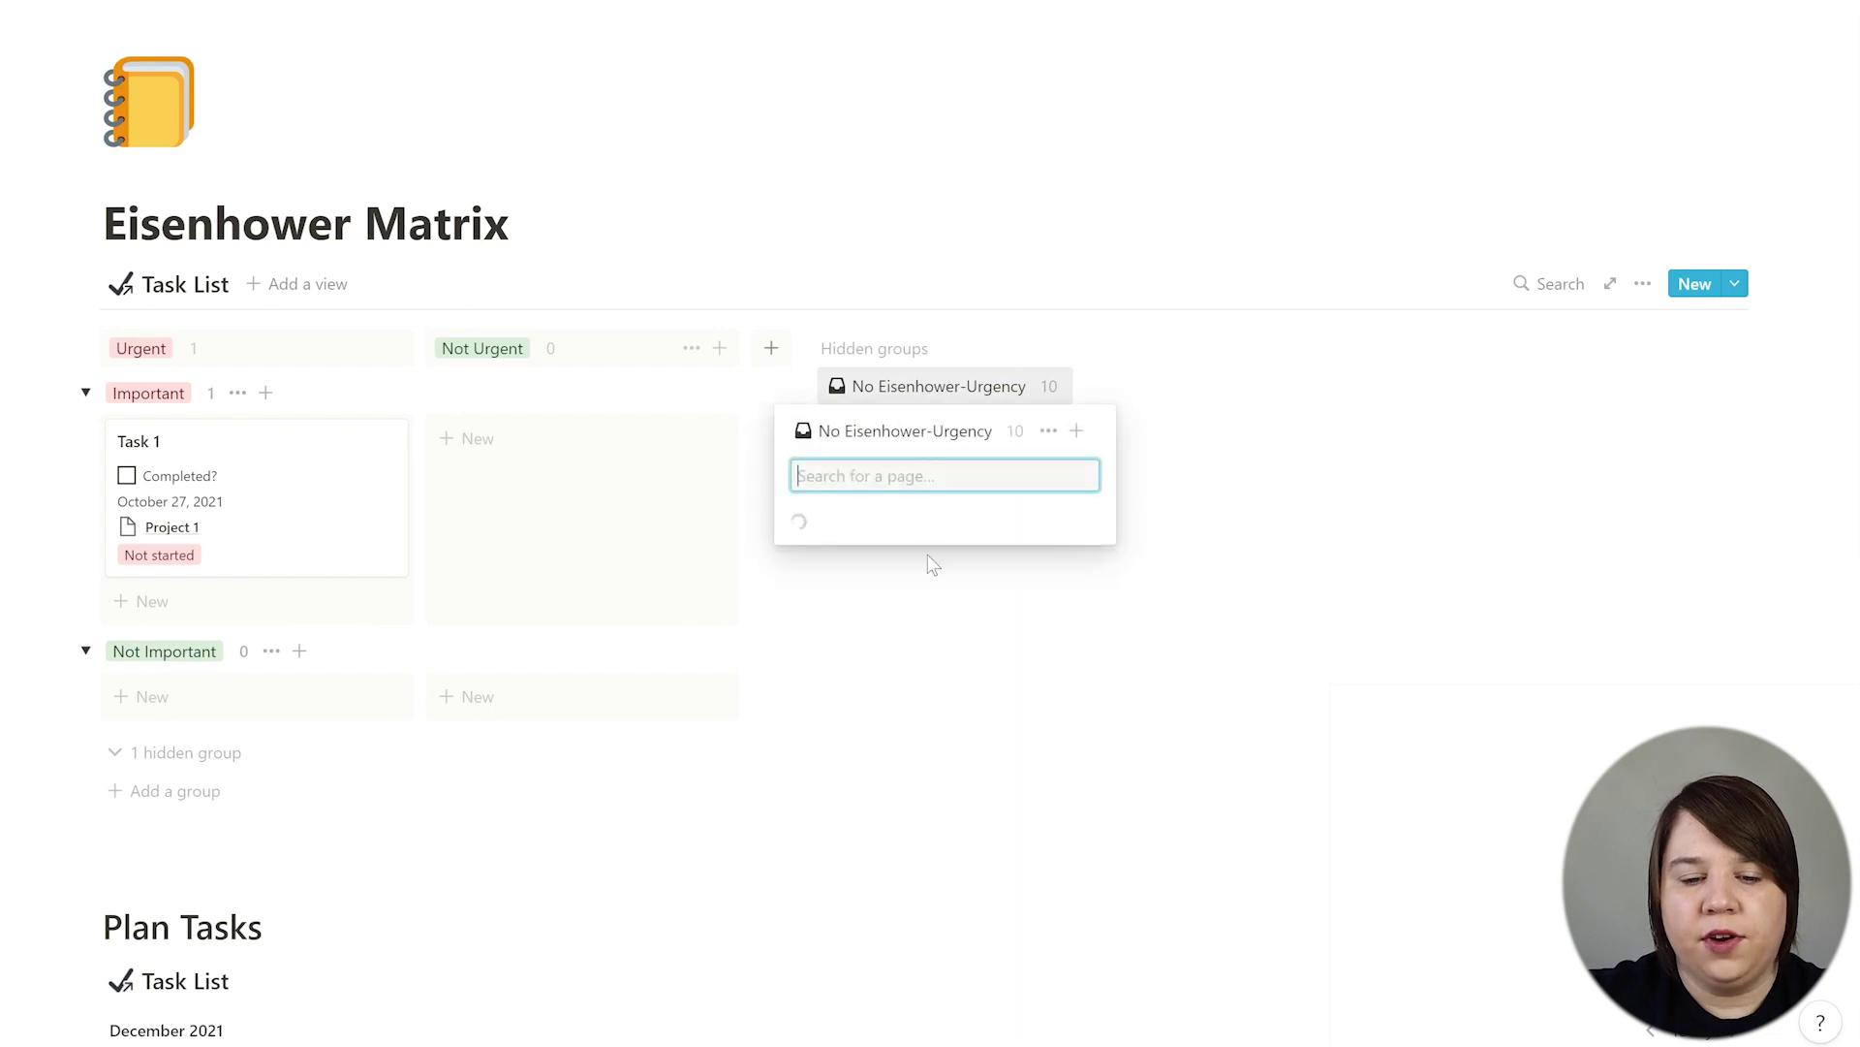
scroll(958, 657, down, 5)
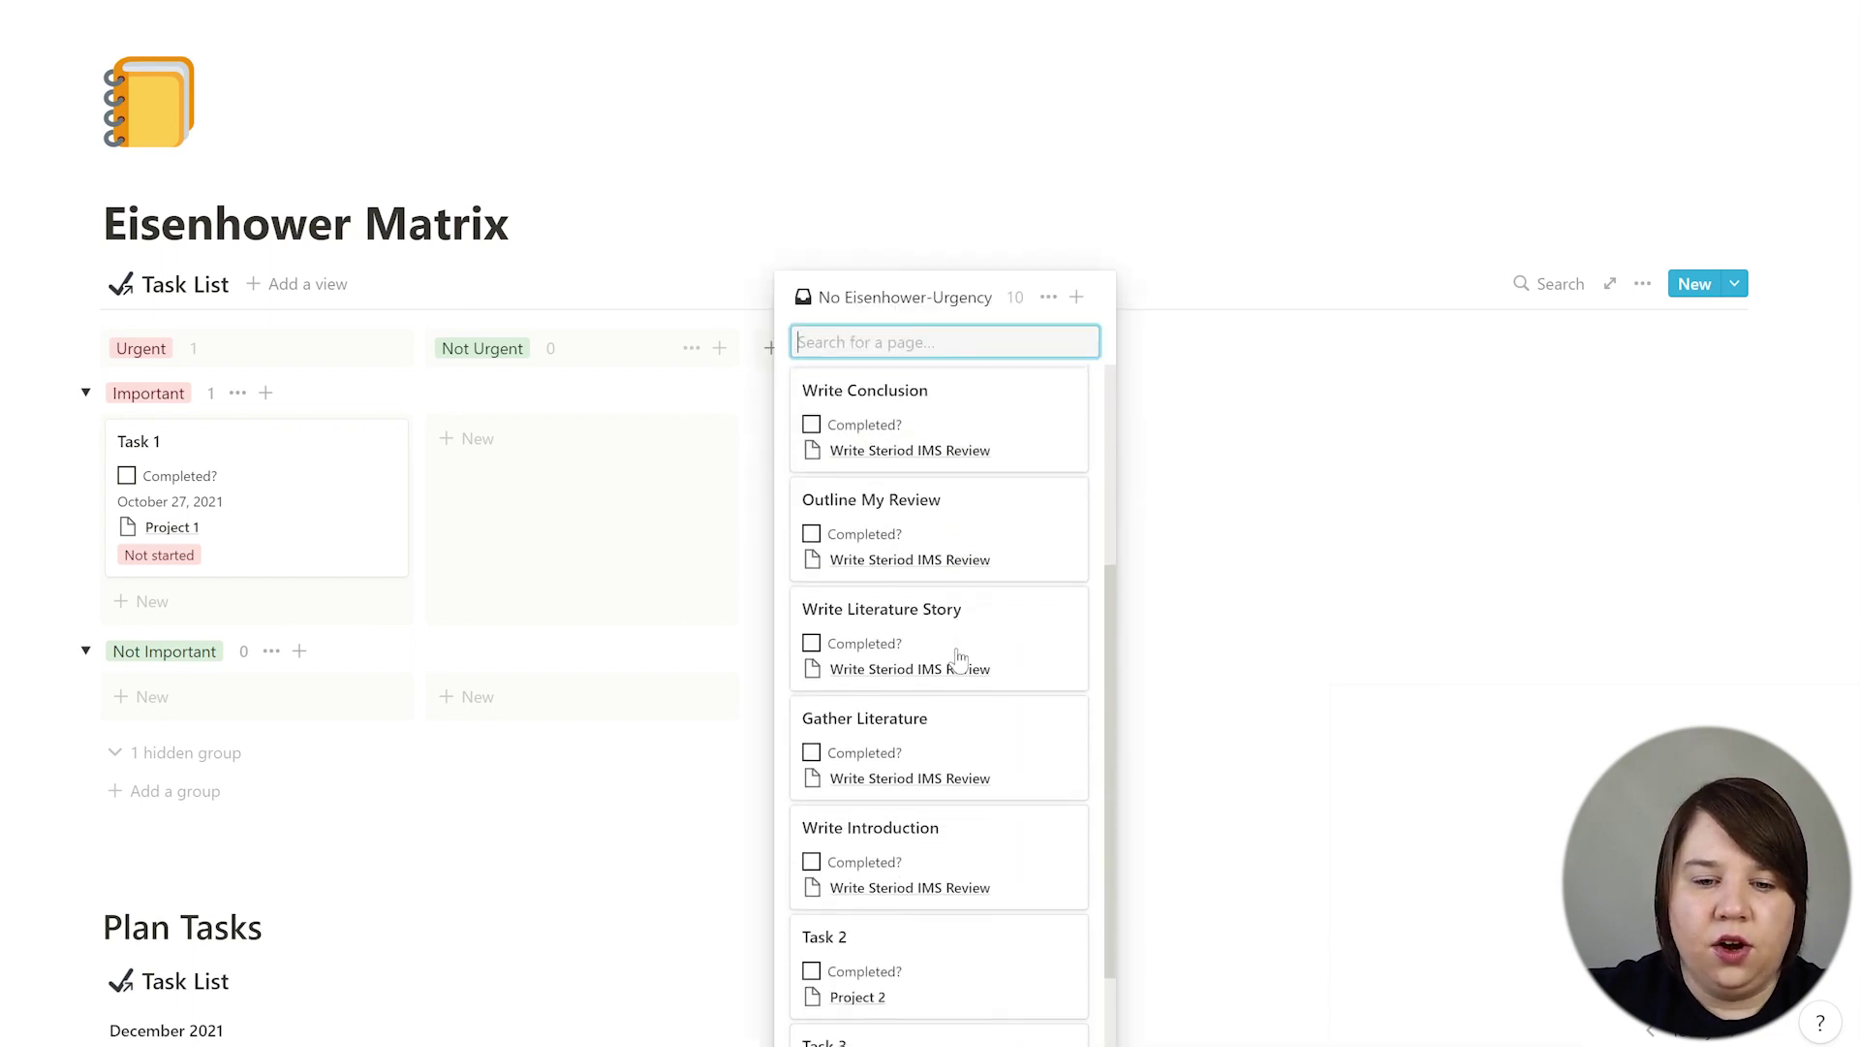
scroll(958, 657, up, 5)
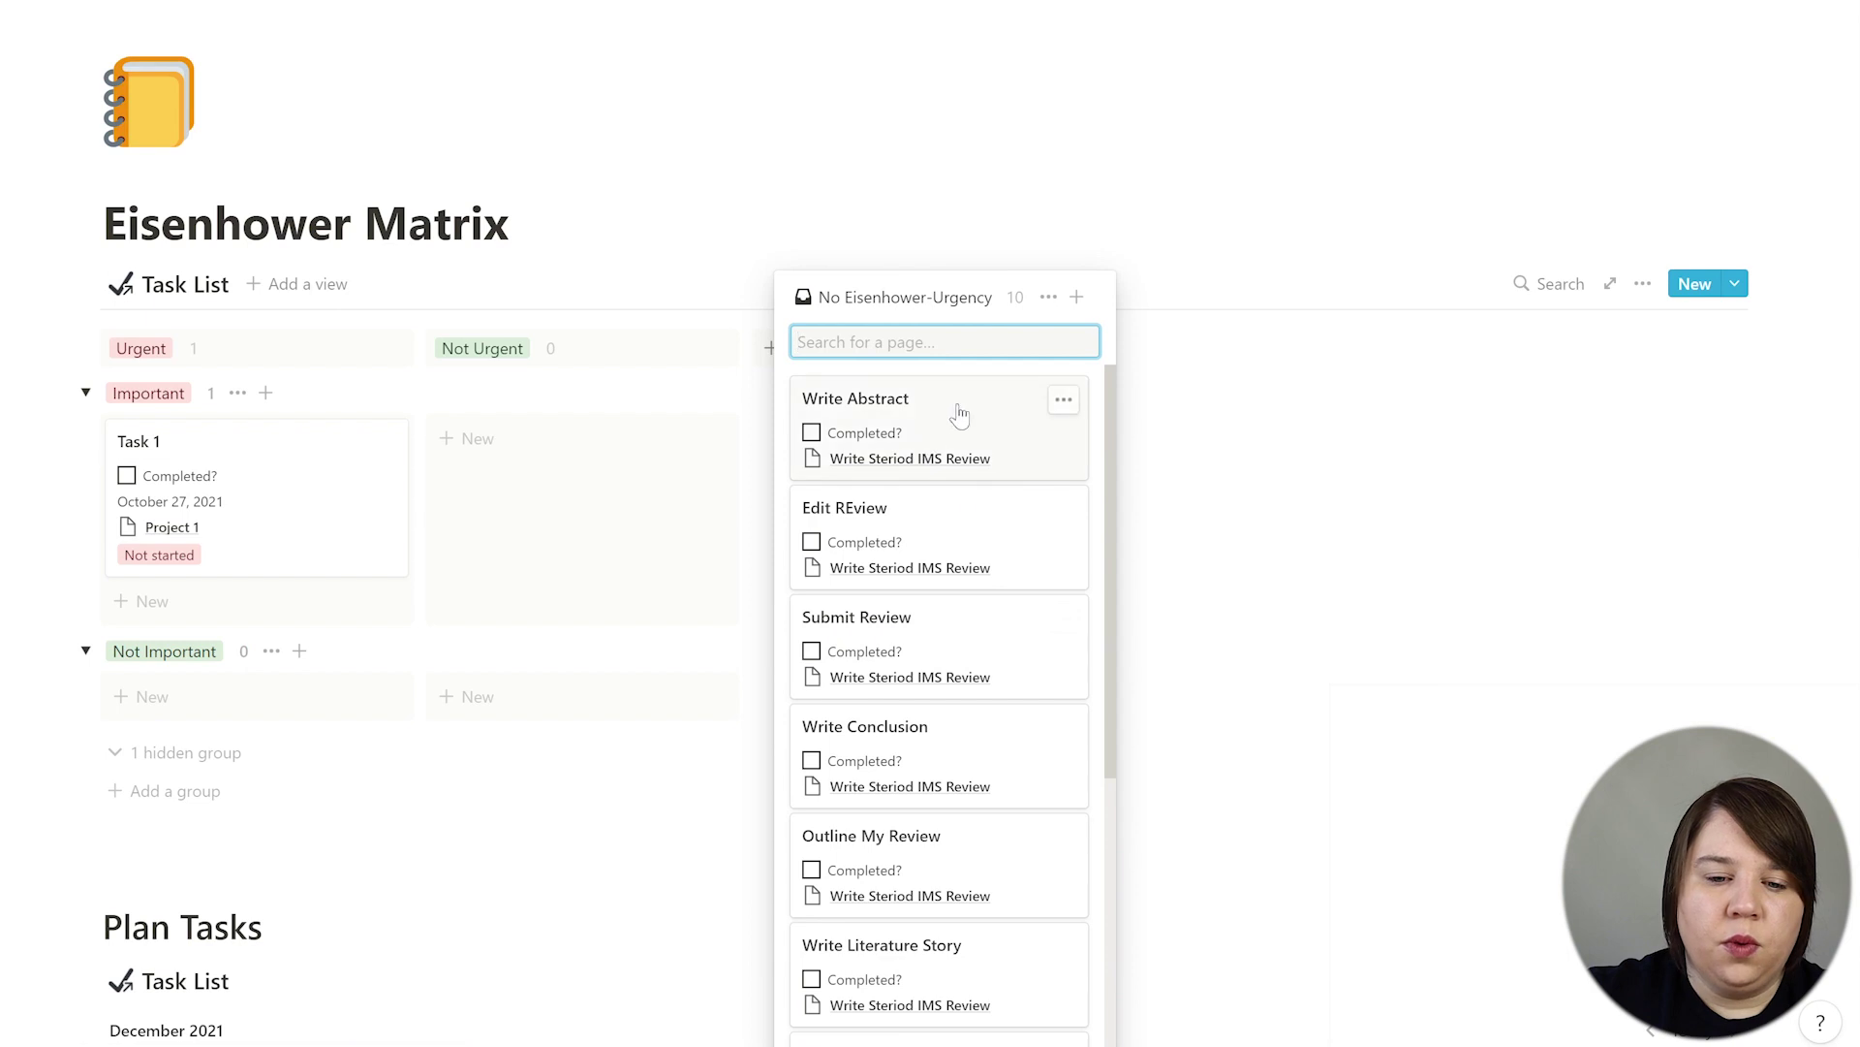
scroll(964, 535, down, 5)
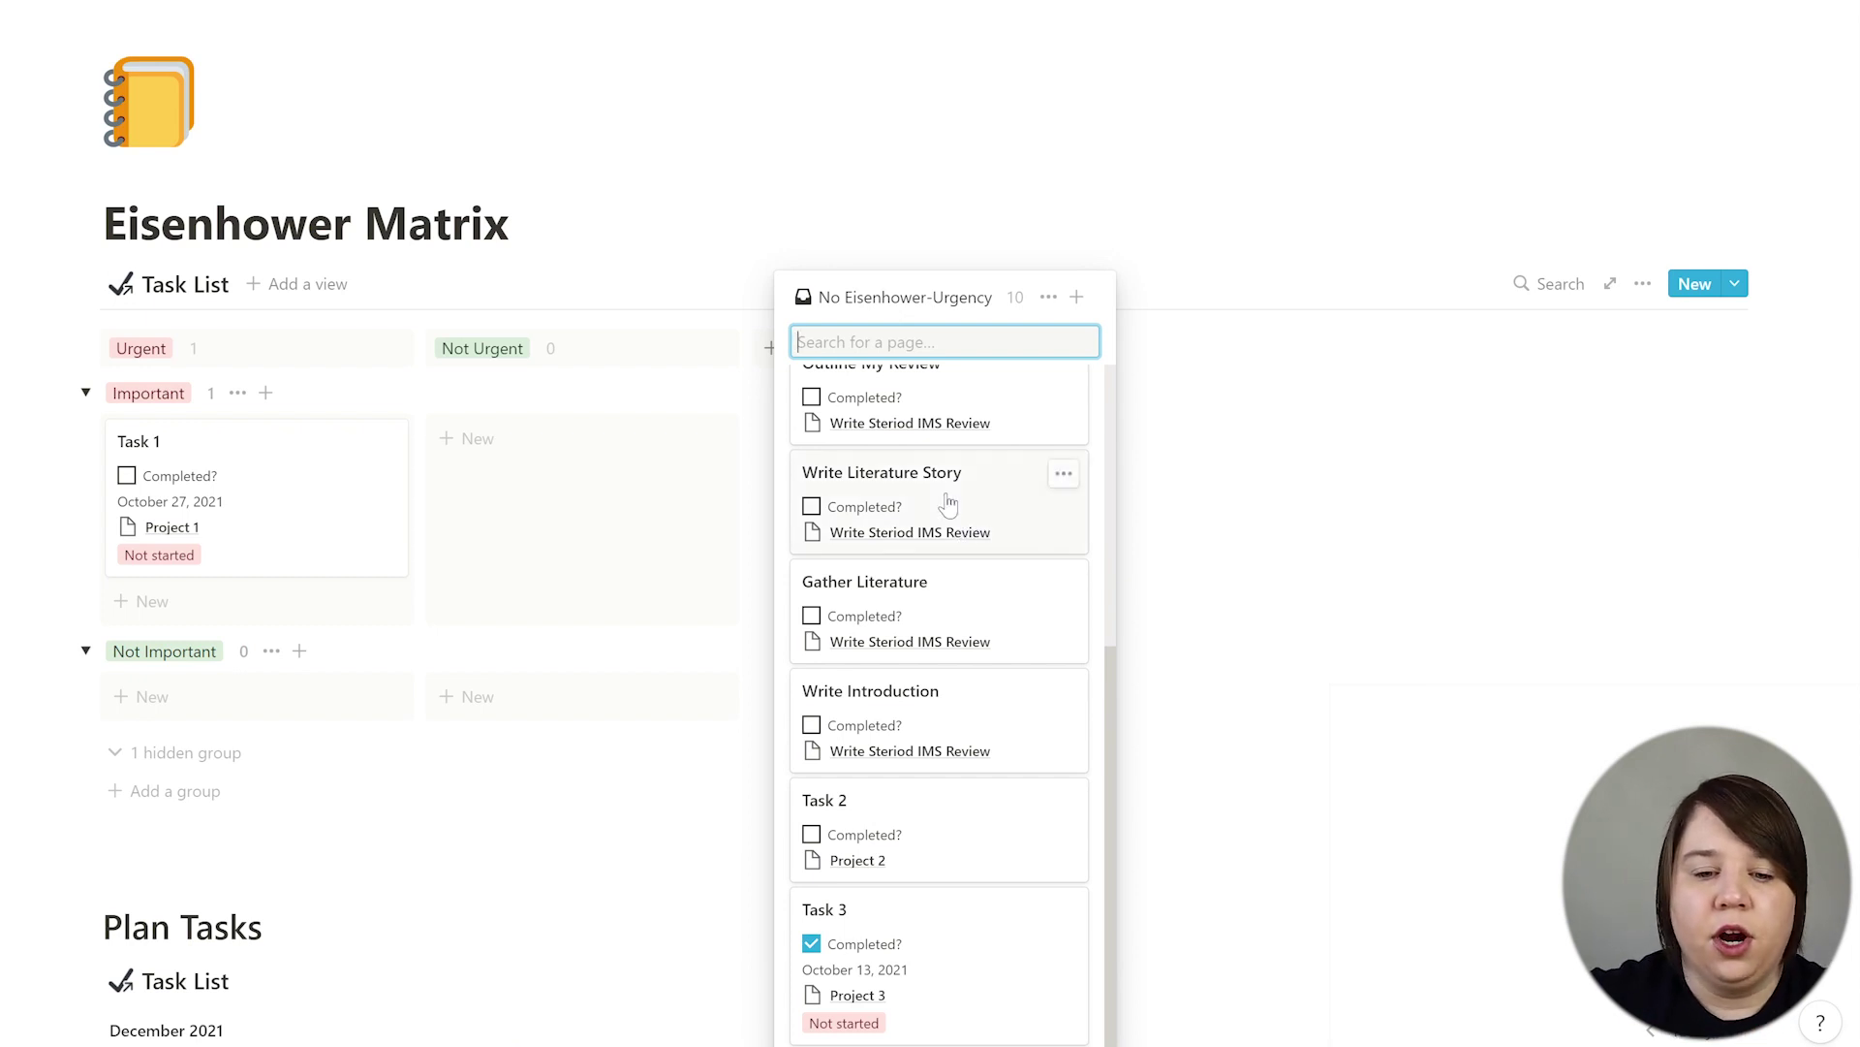
scroll(947, 505, up, 5)
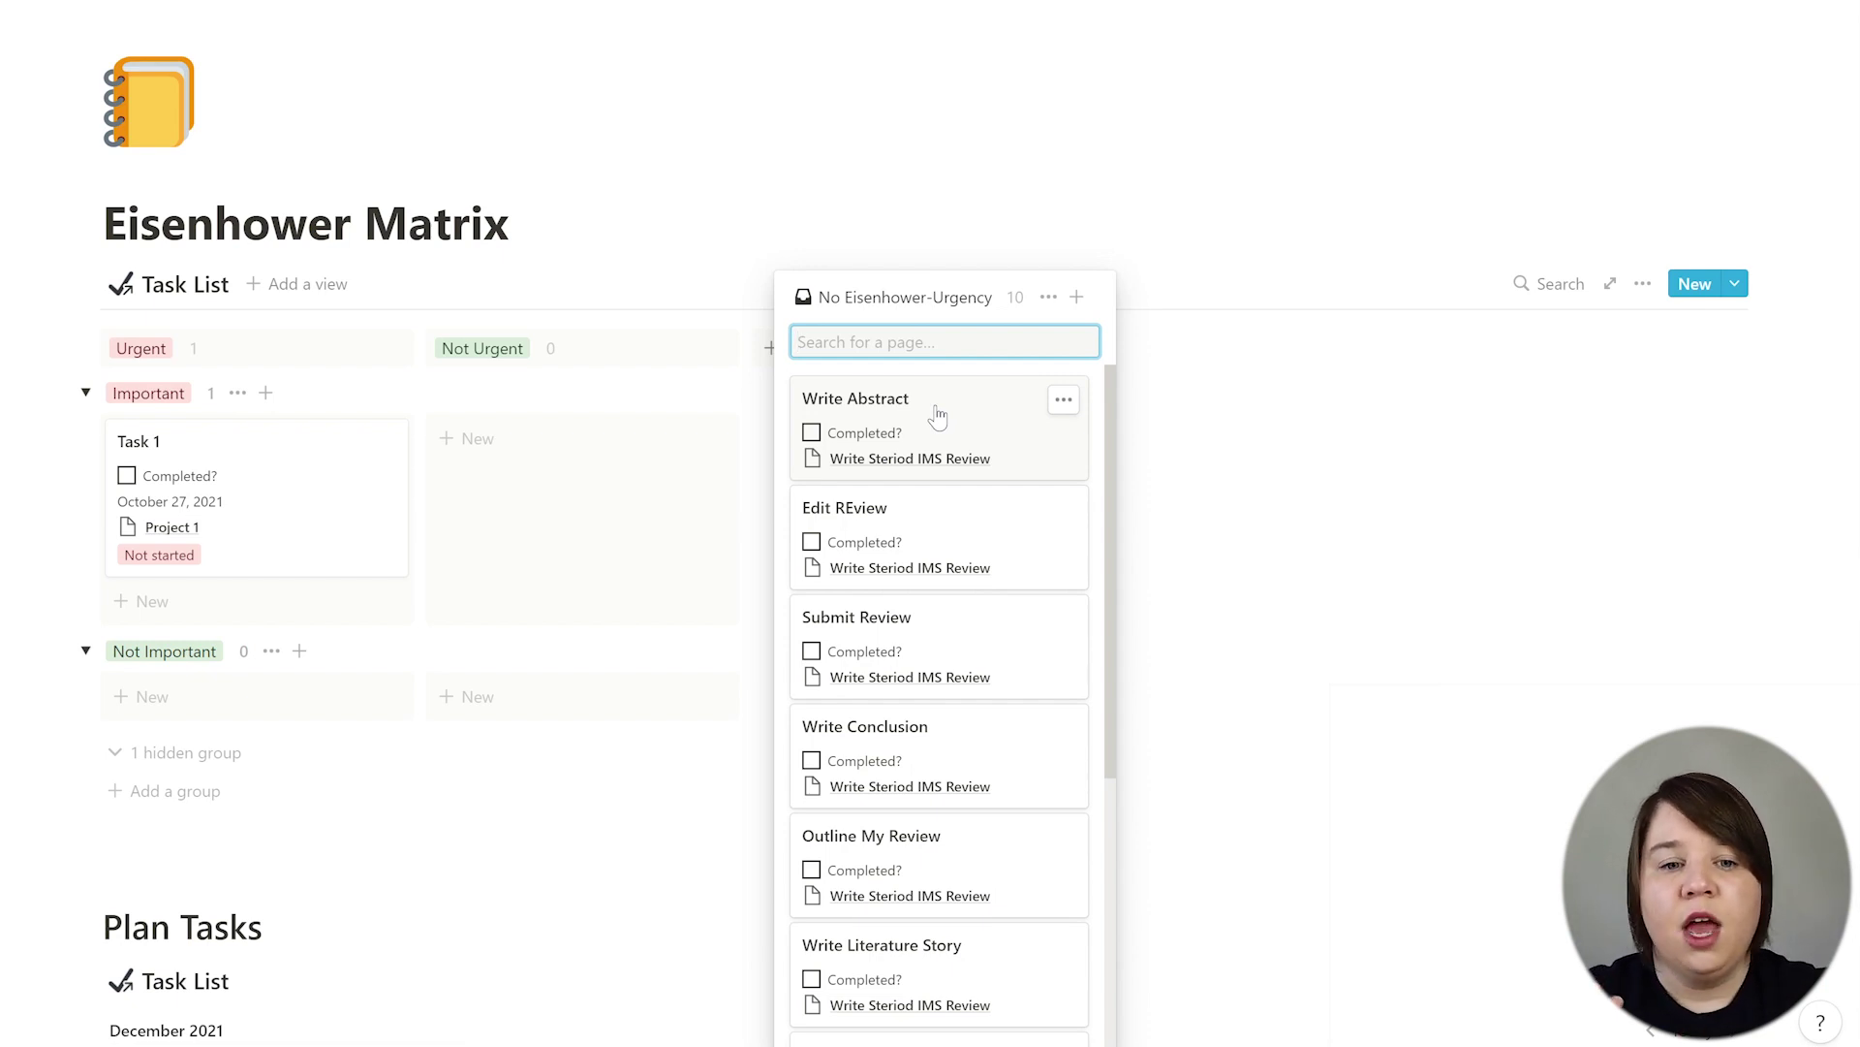
drag(948, 412, 594, 470)
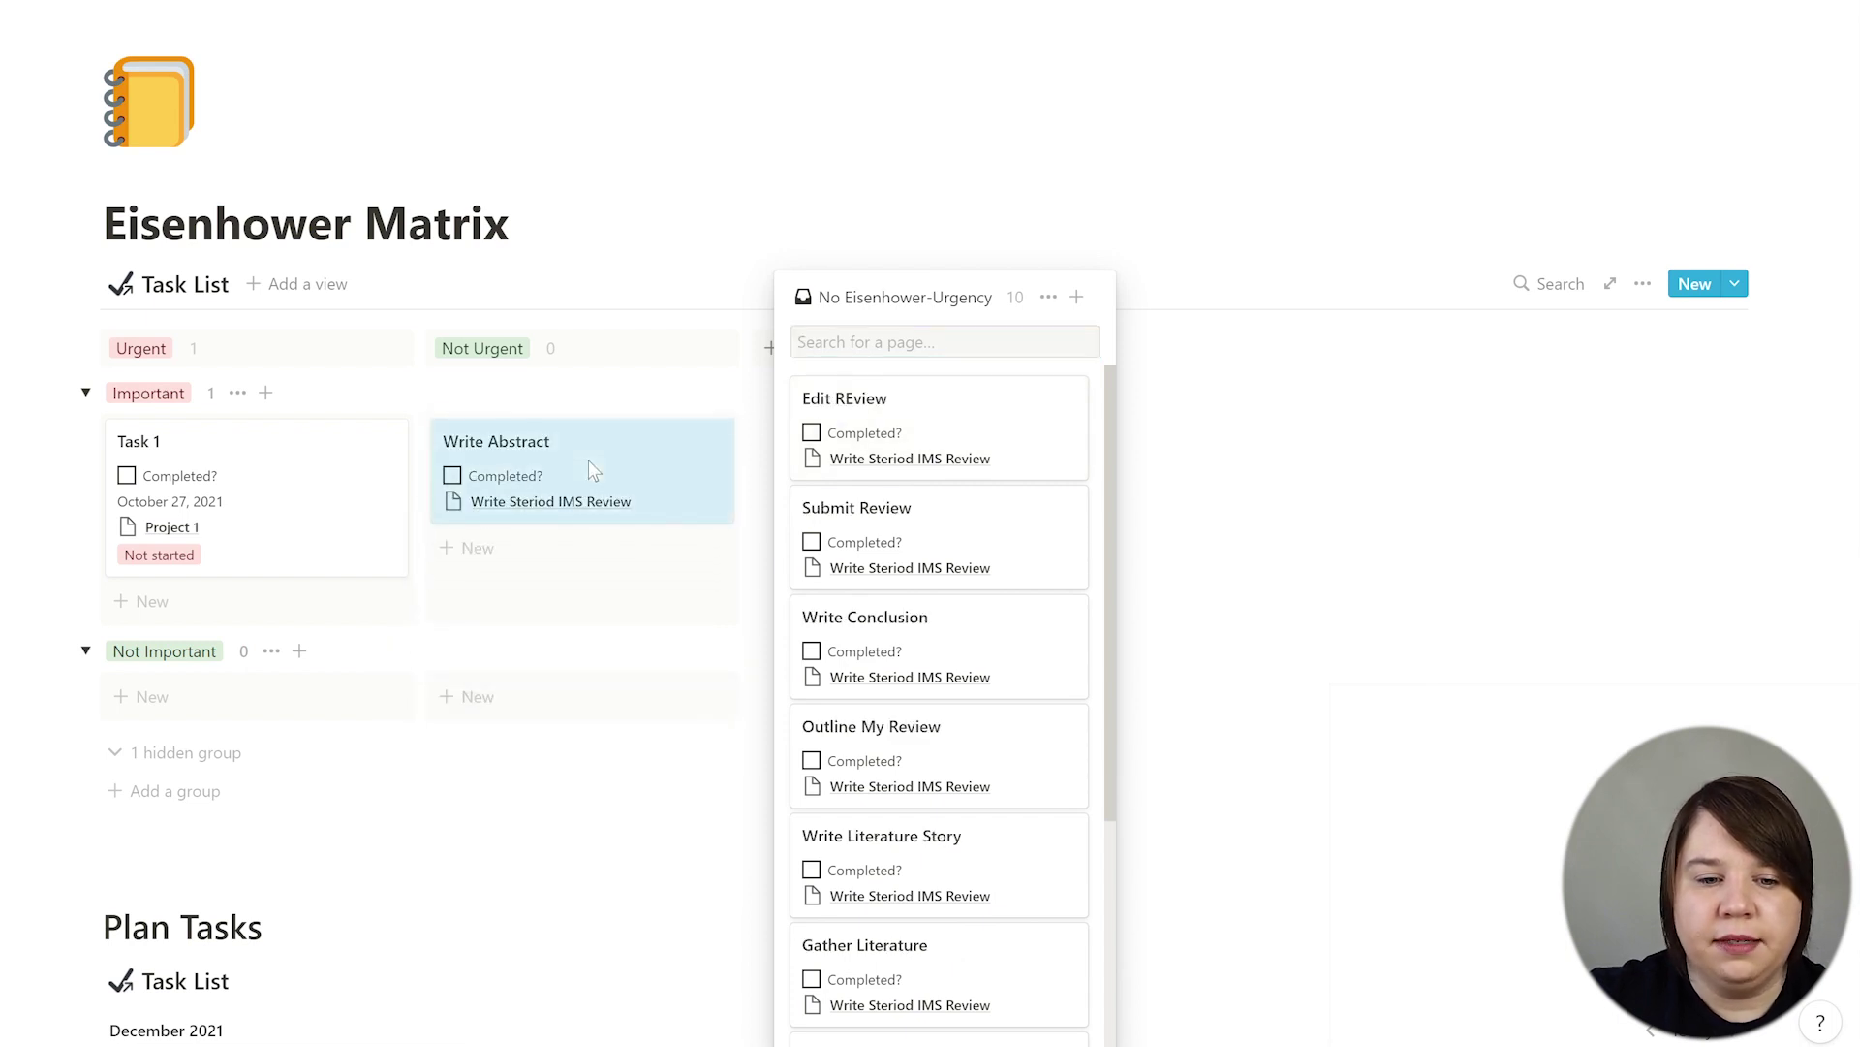
click(1374, 479)
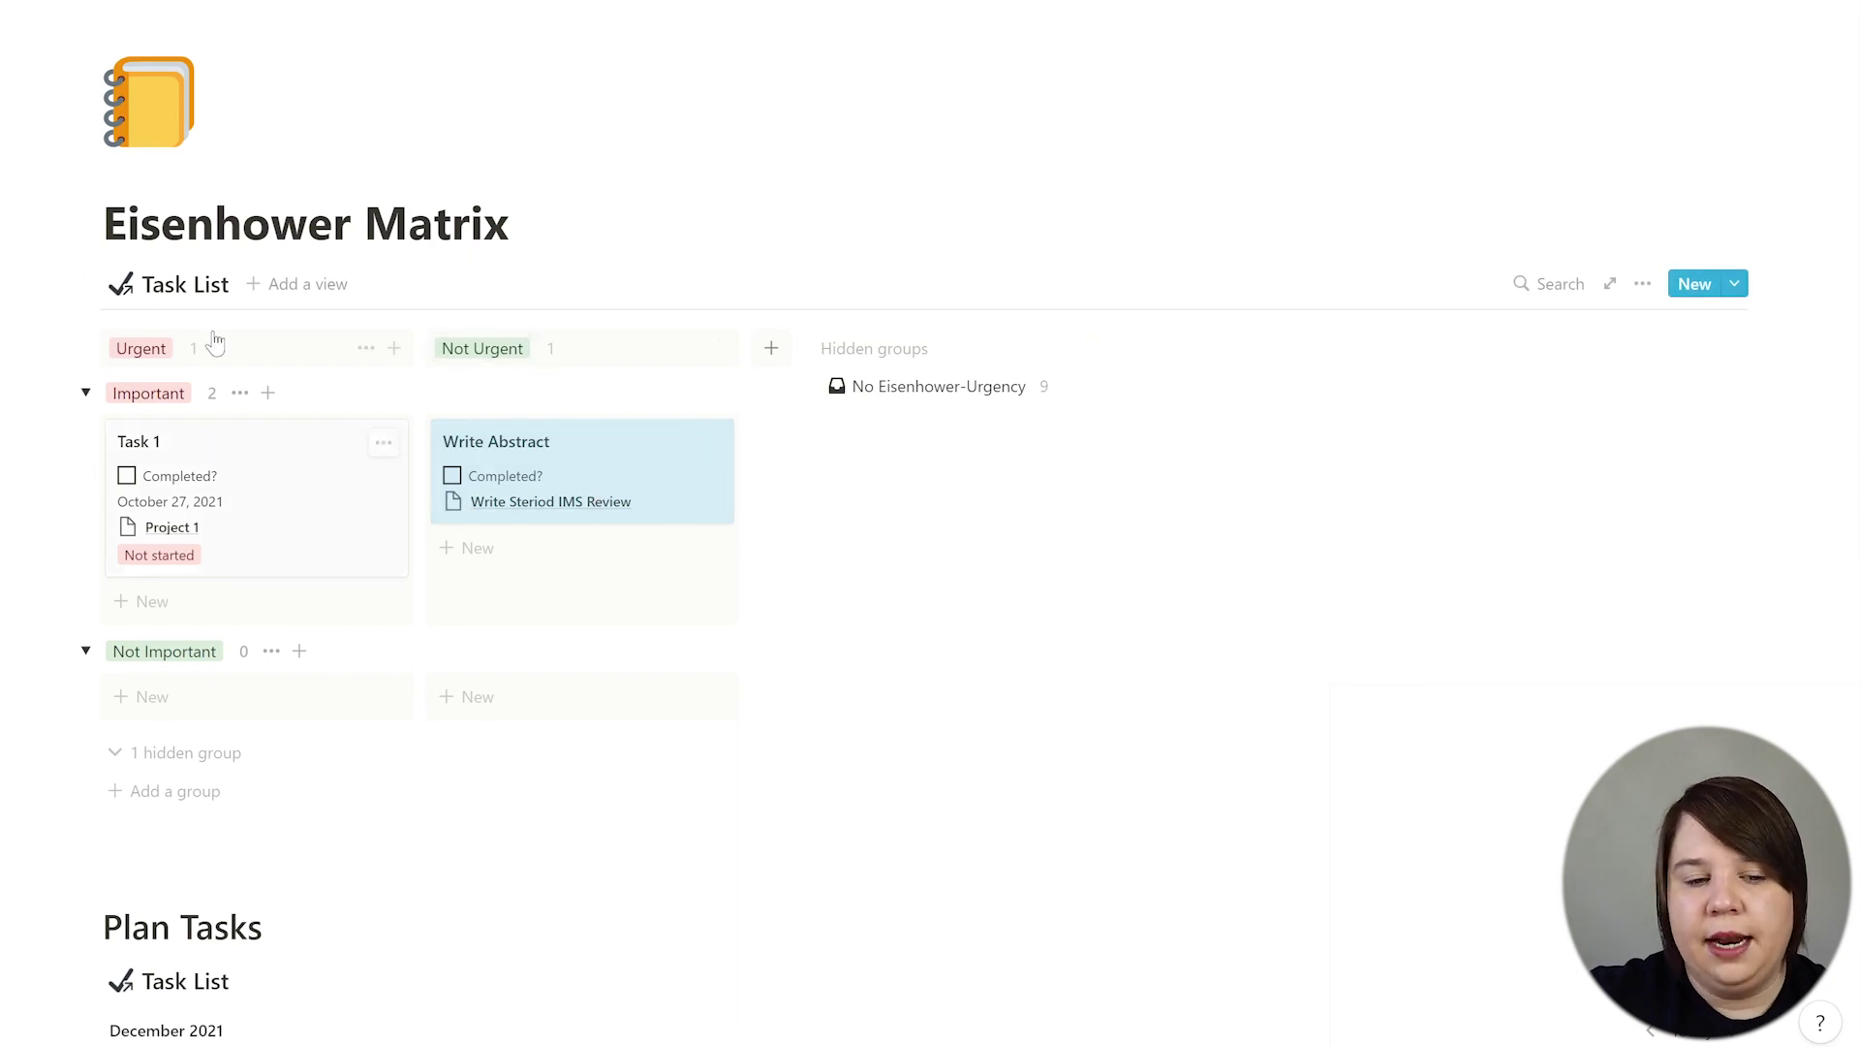
Step: Move Outline My Review to Important and Urgent, and Write Conclusion and Gather Literature to Important and Not Urgent
click(885, 389)
drag(985, 734, 211, 583)
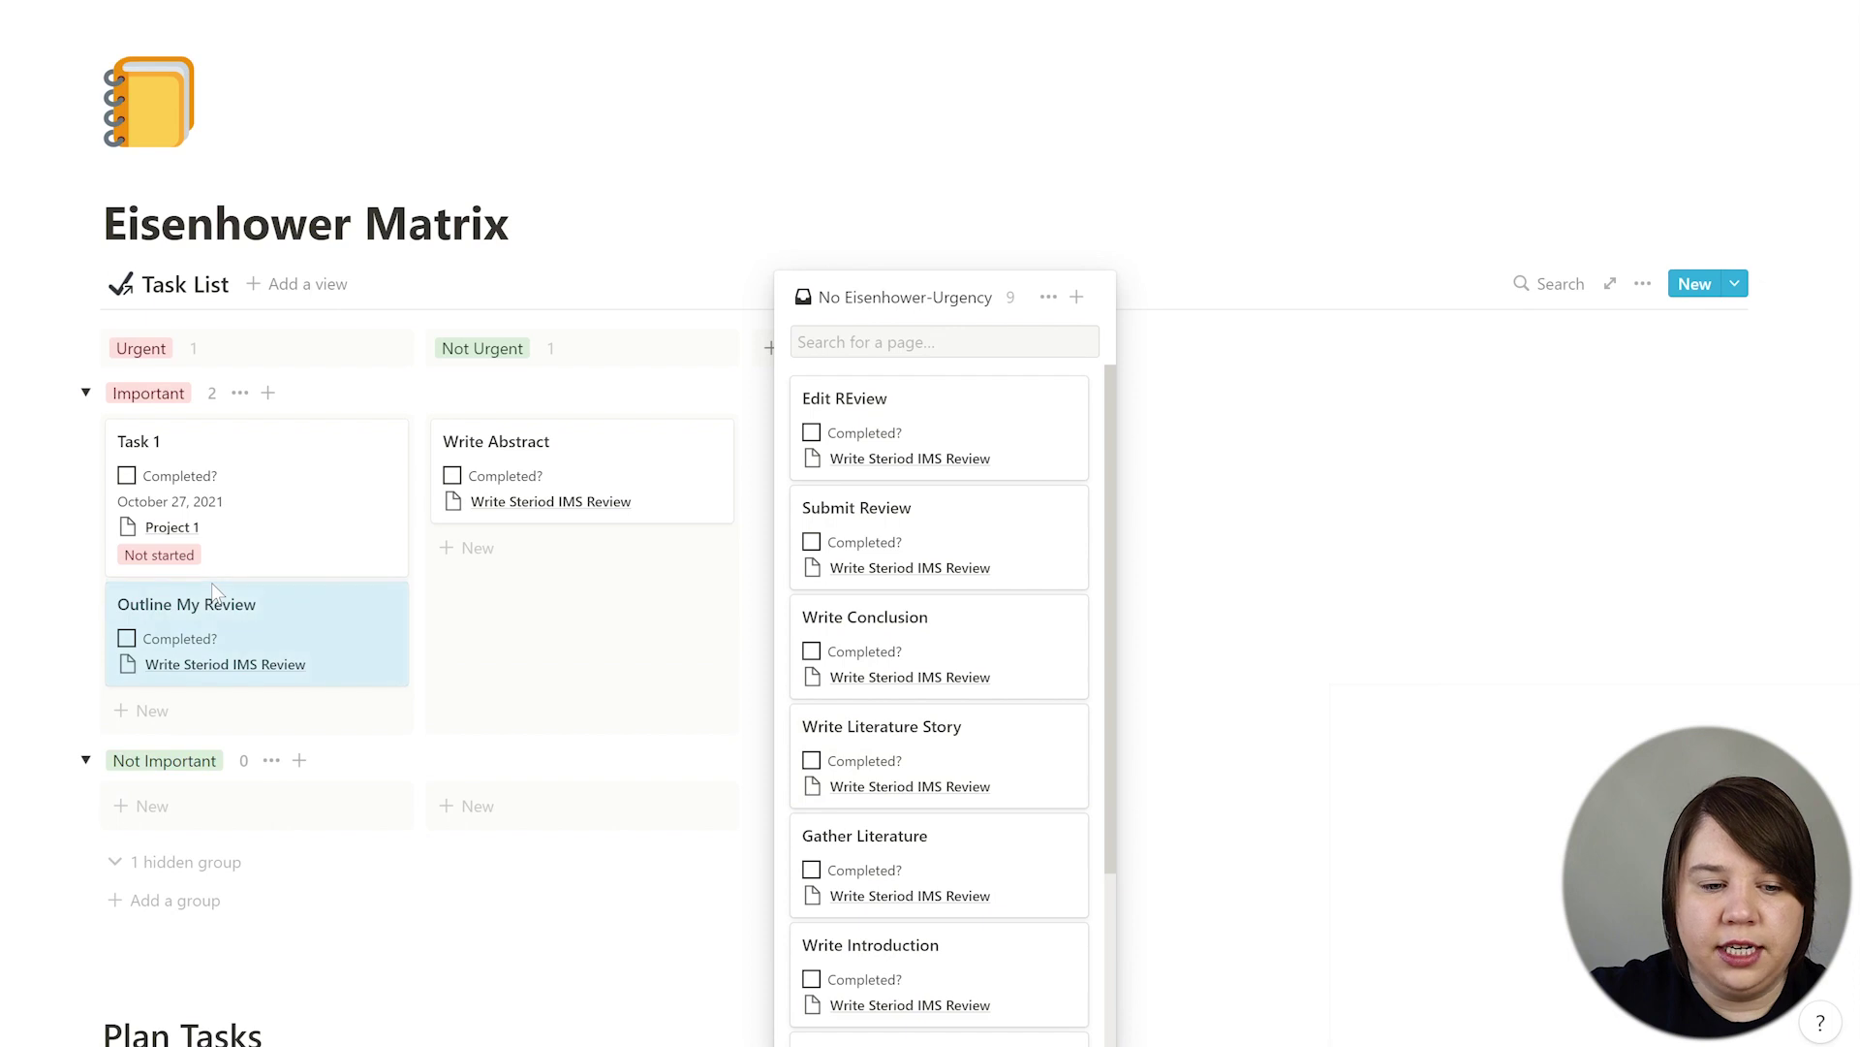
drag(921, 631, 609, 548)
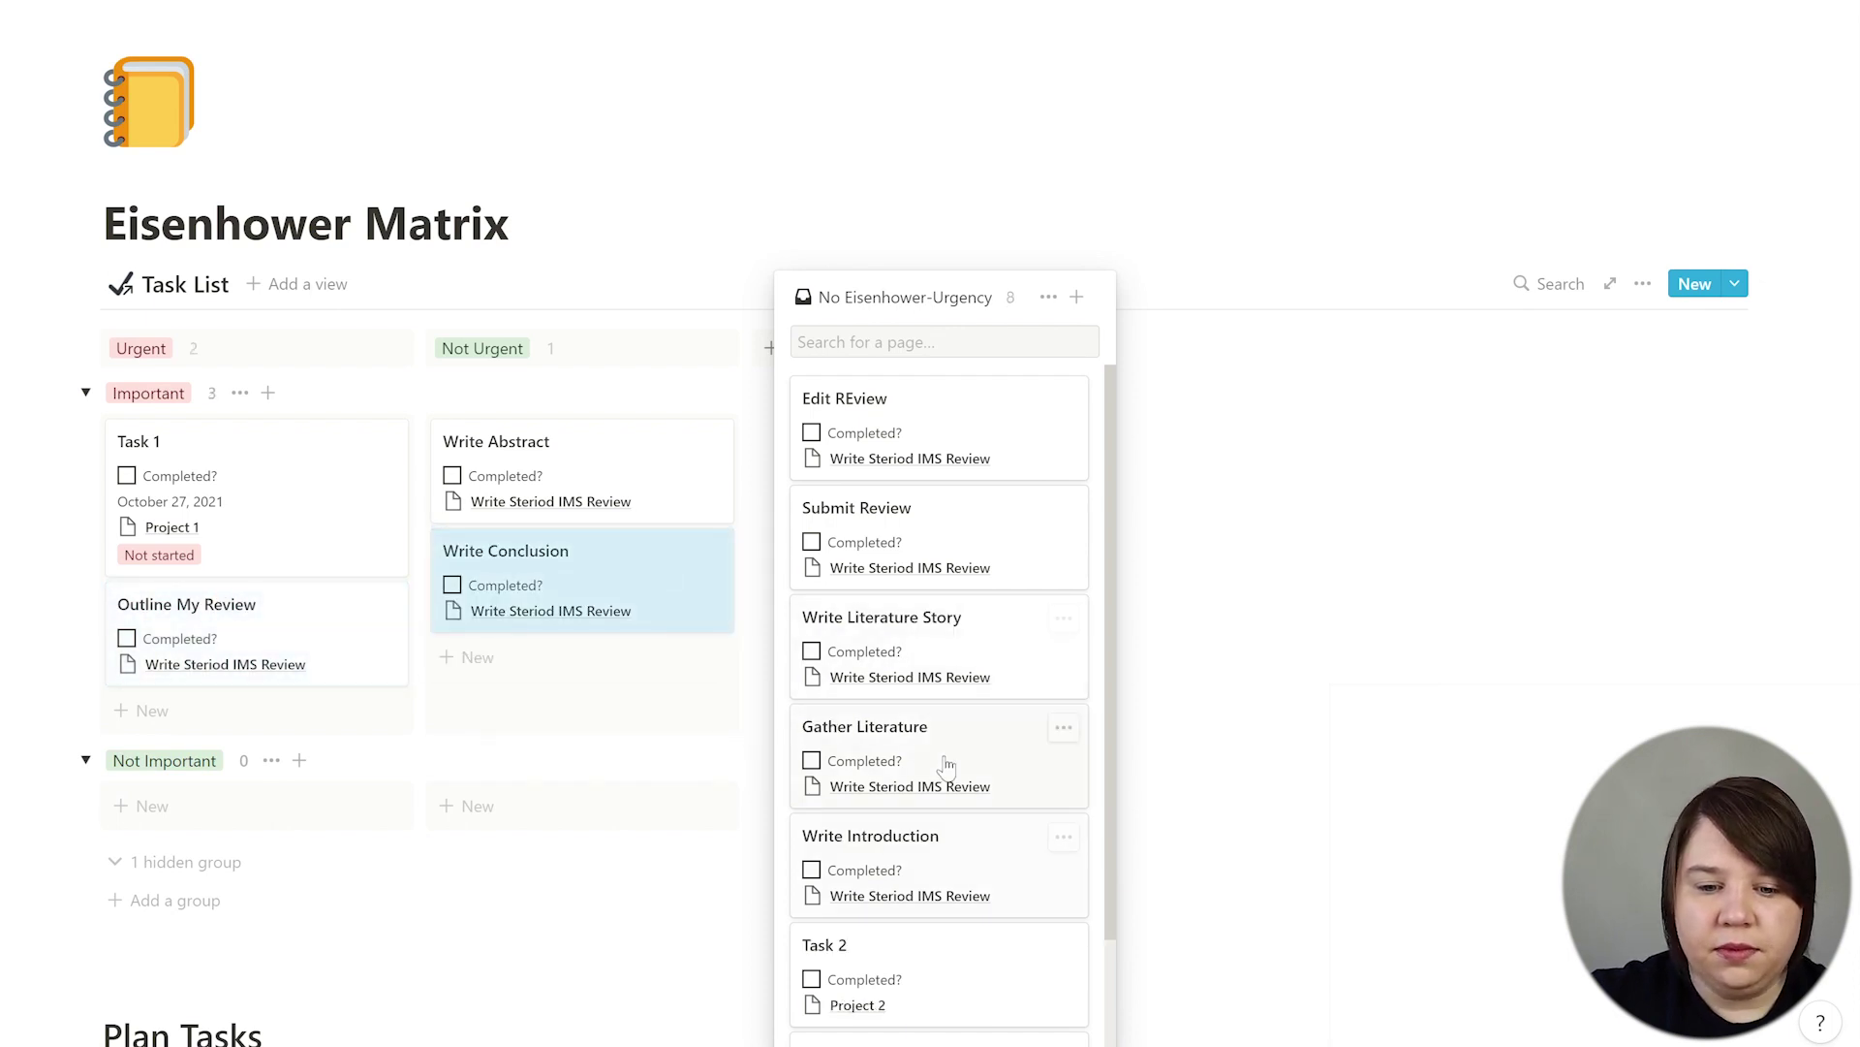
drag(947, 766, 545, 631)
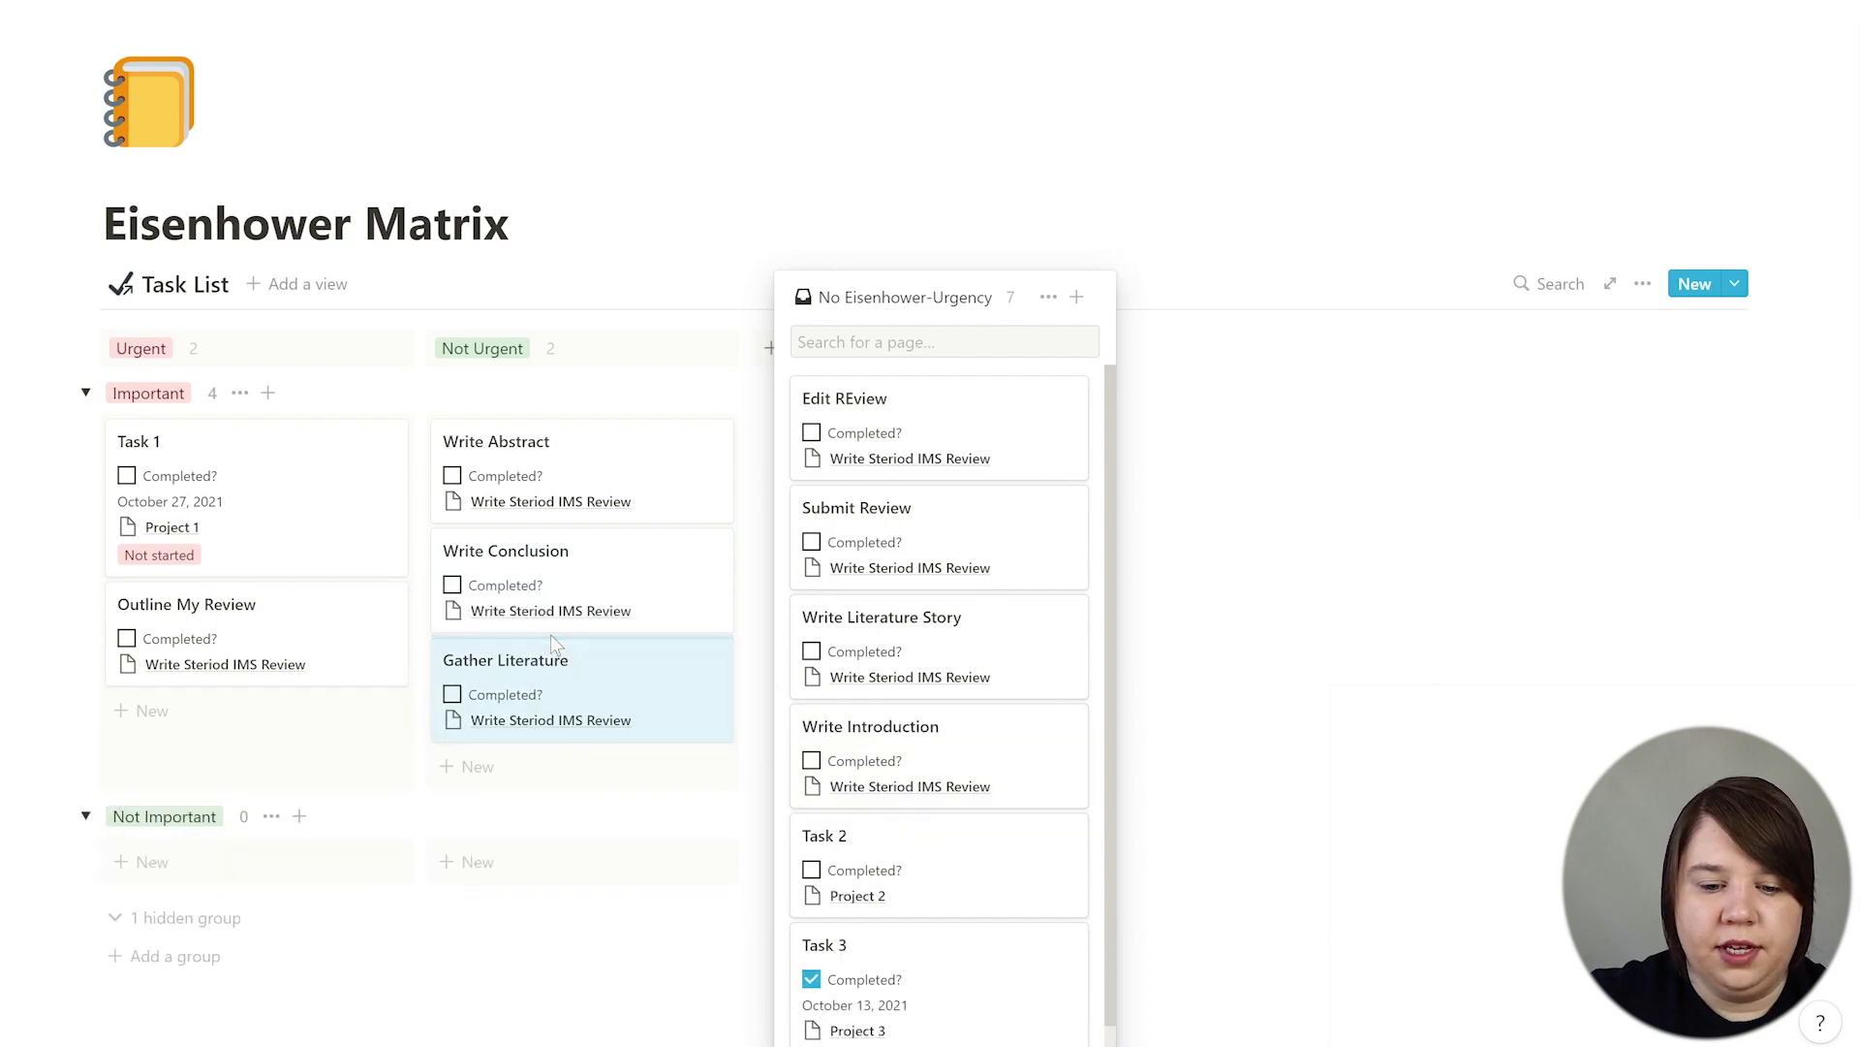
Step: Move Task 2 to Not Important and Urgent and Task 3 to Not Important and Not Urgent, and review the matrix
drag(979, 853, 333, 863)
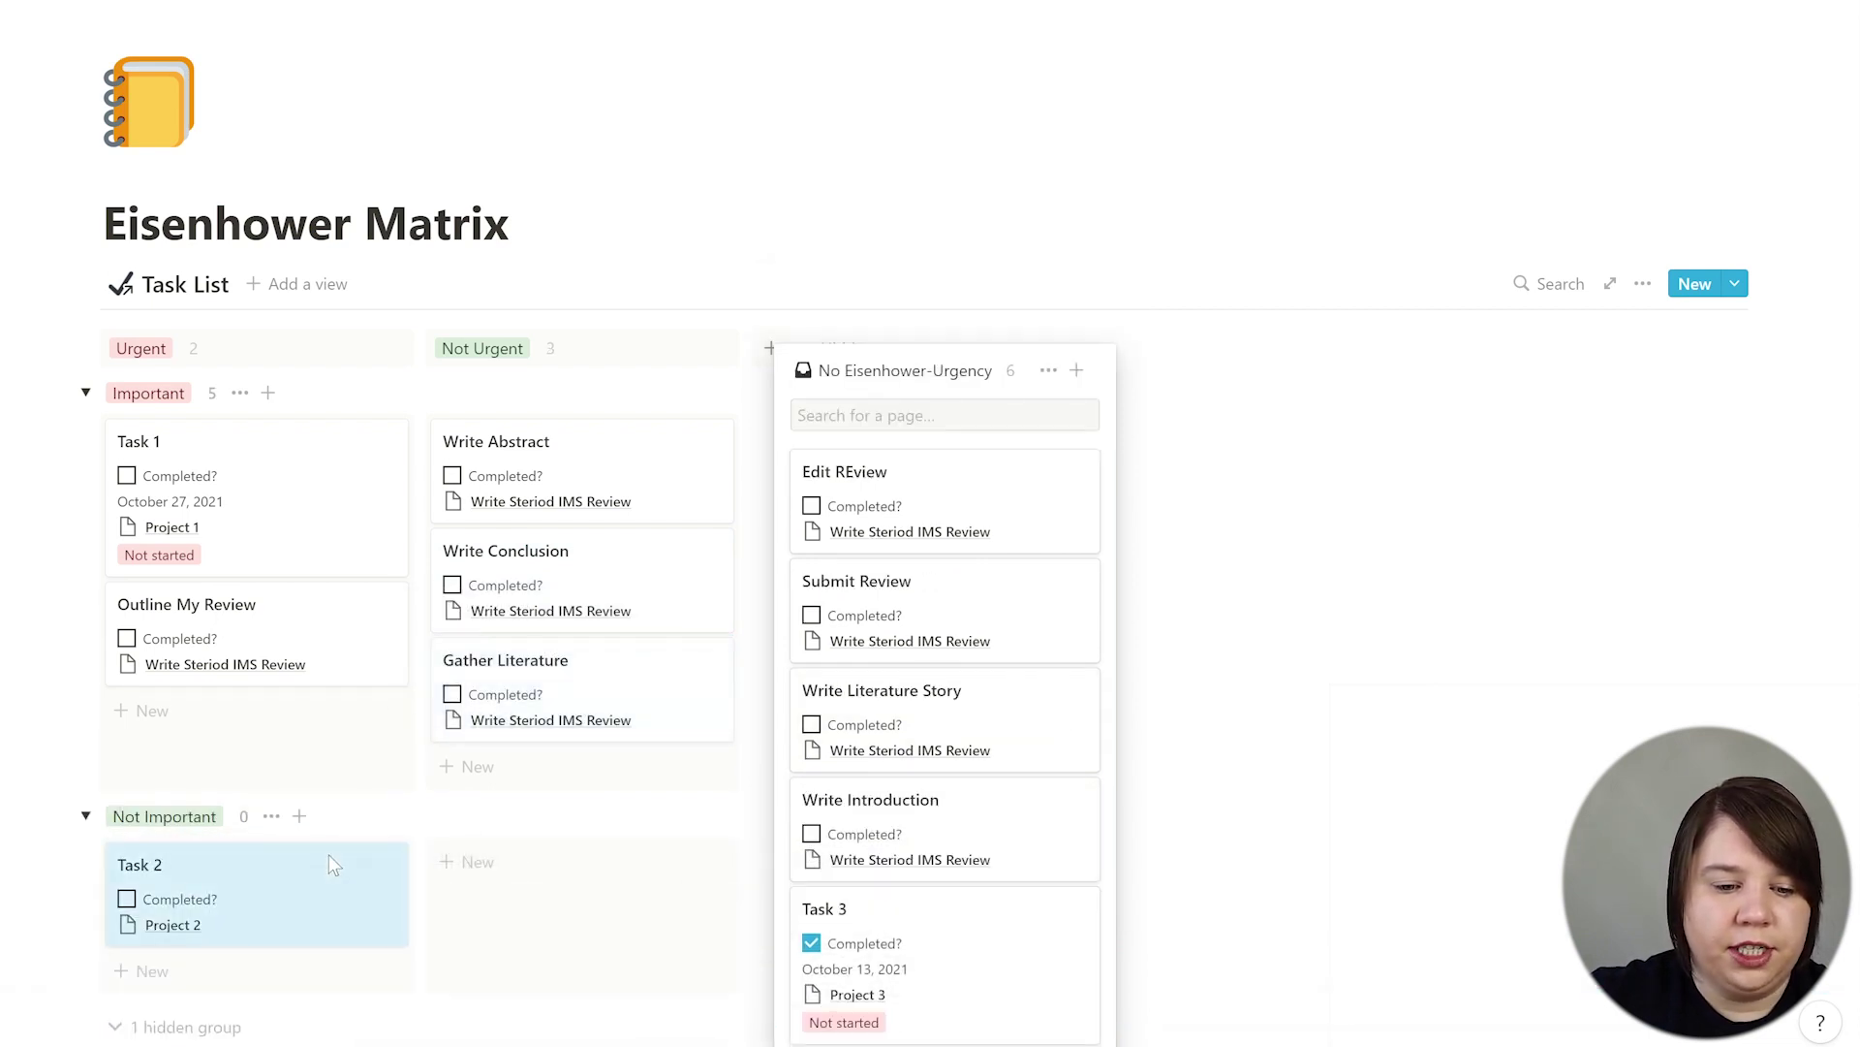
drag(831, 938, 519, 870)
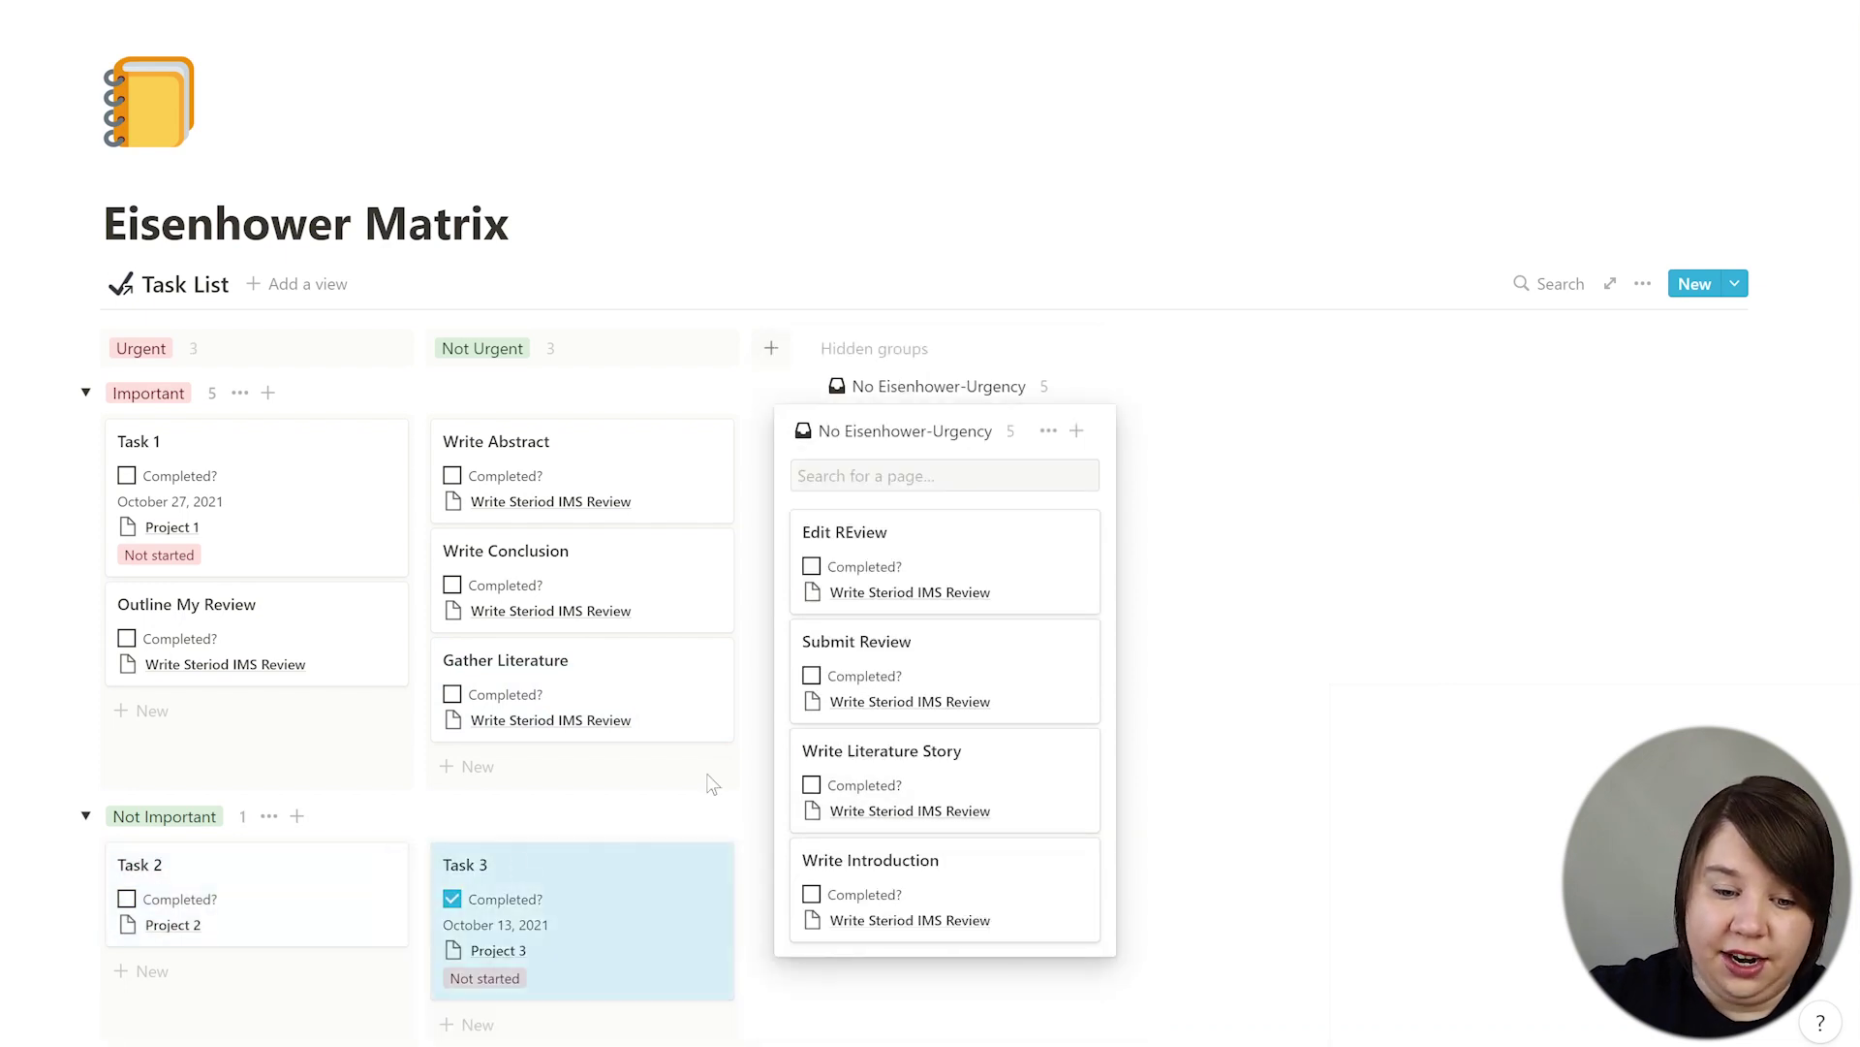
click(1516, 683)
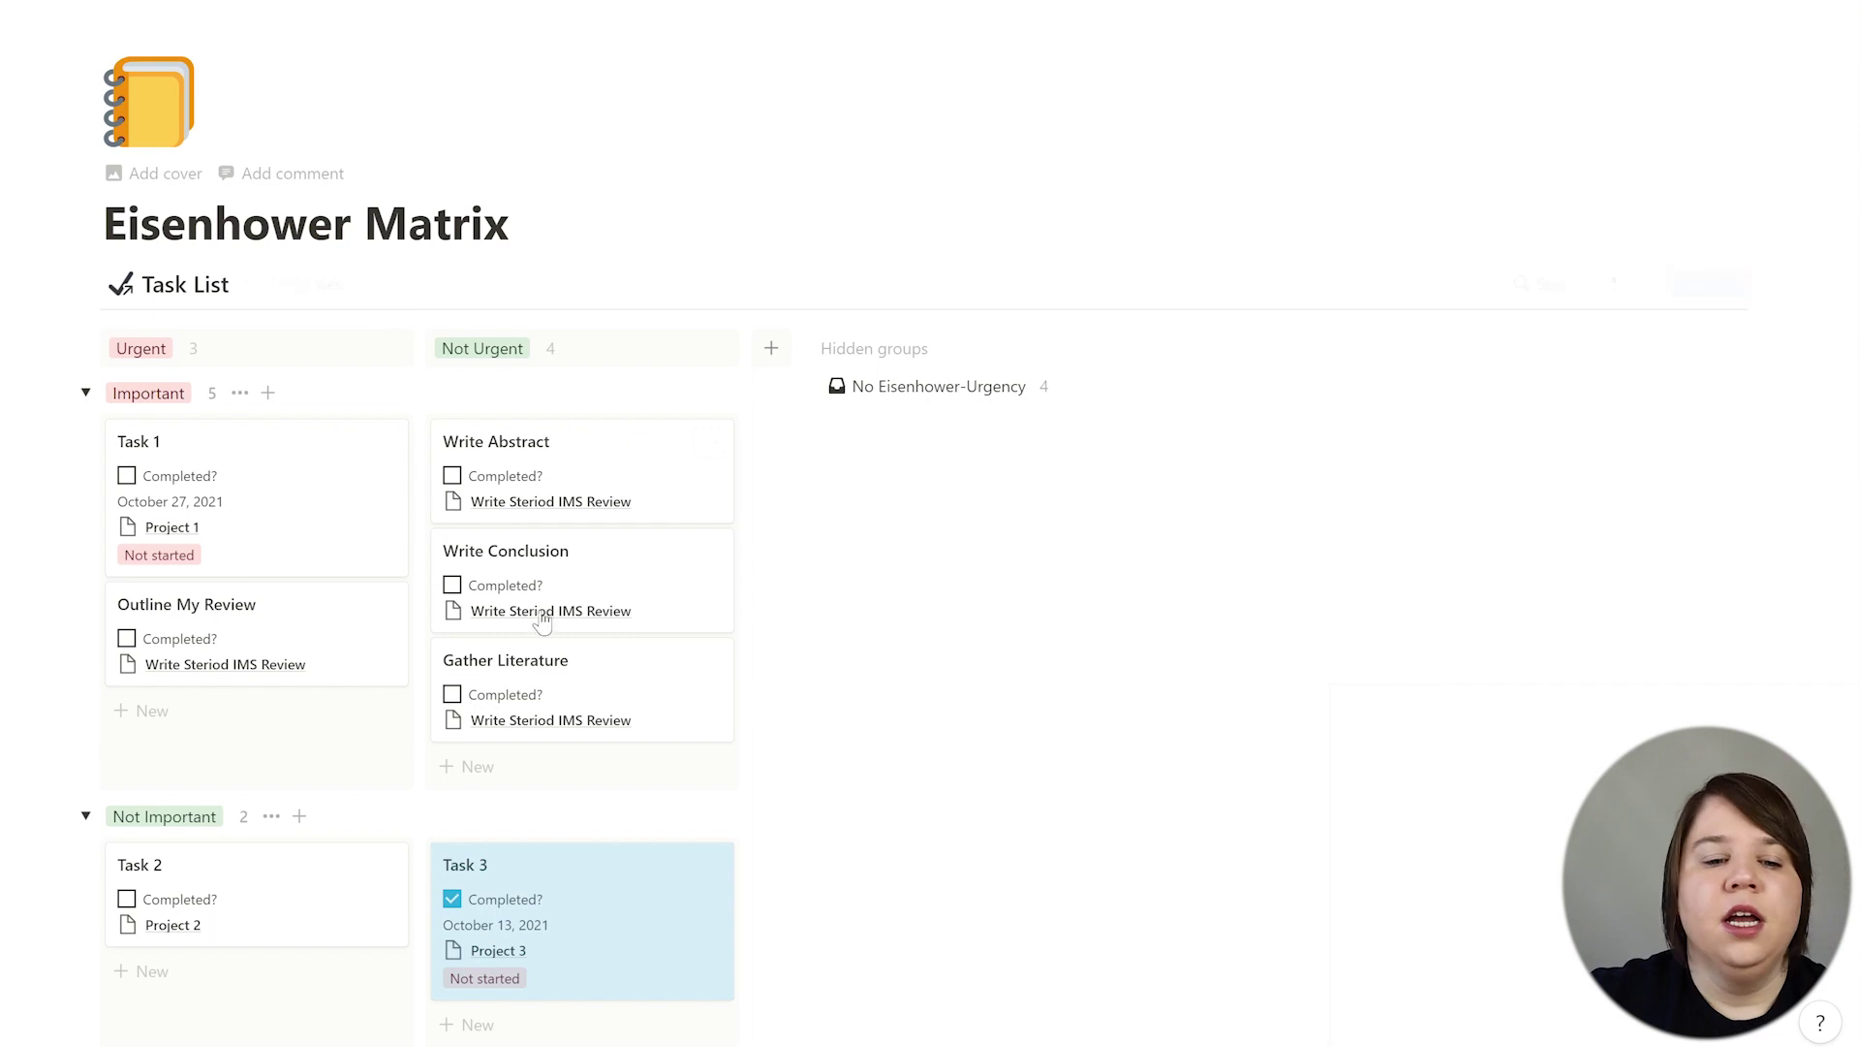
scroll(619, 632, down, 5)
scroll(618, 631, up, 3)
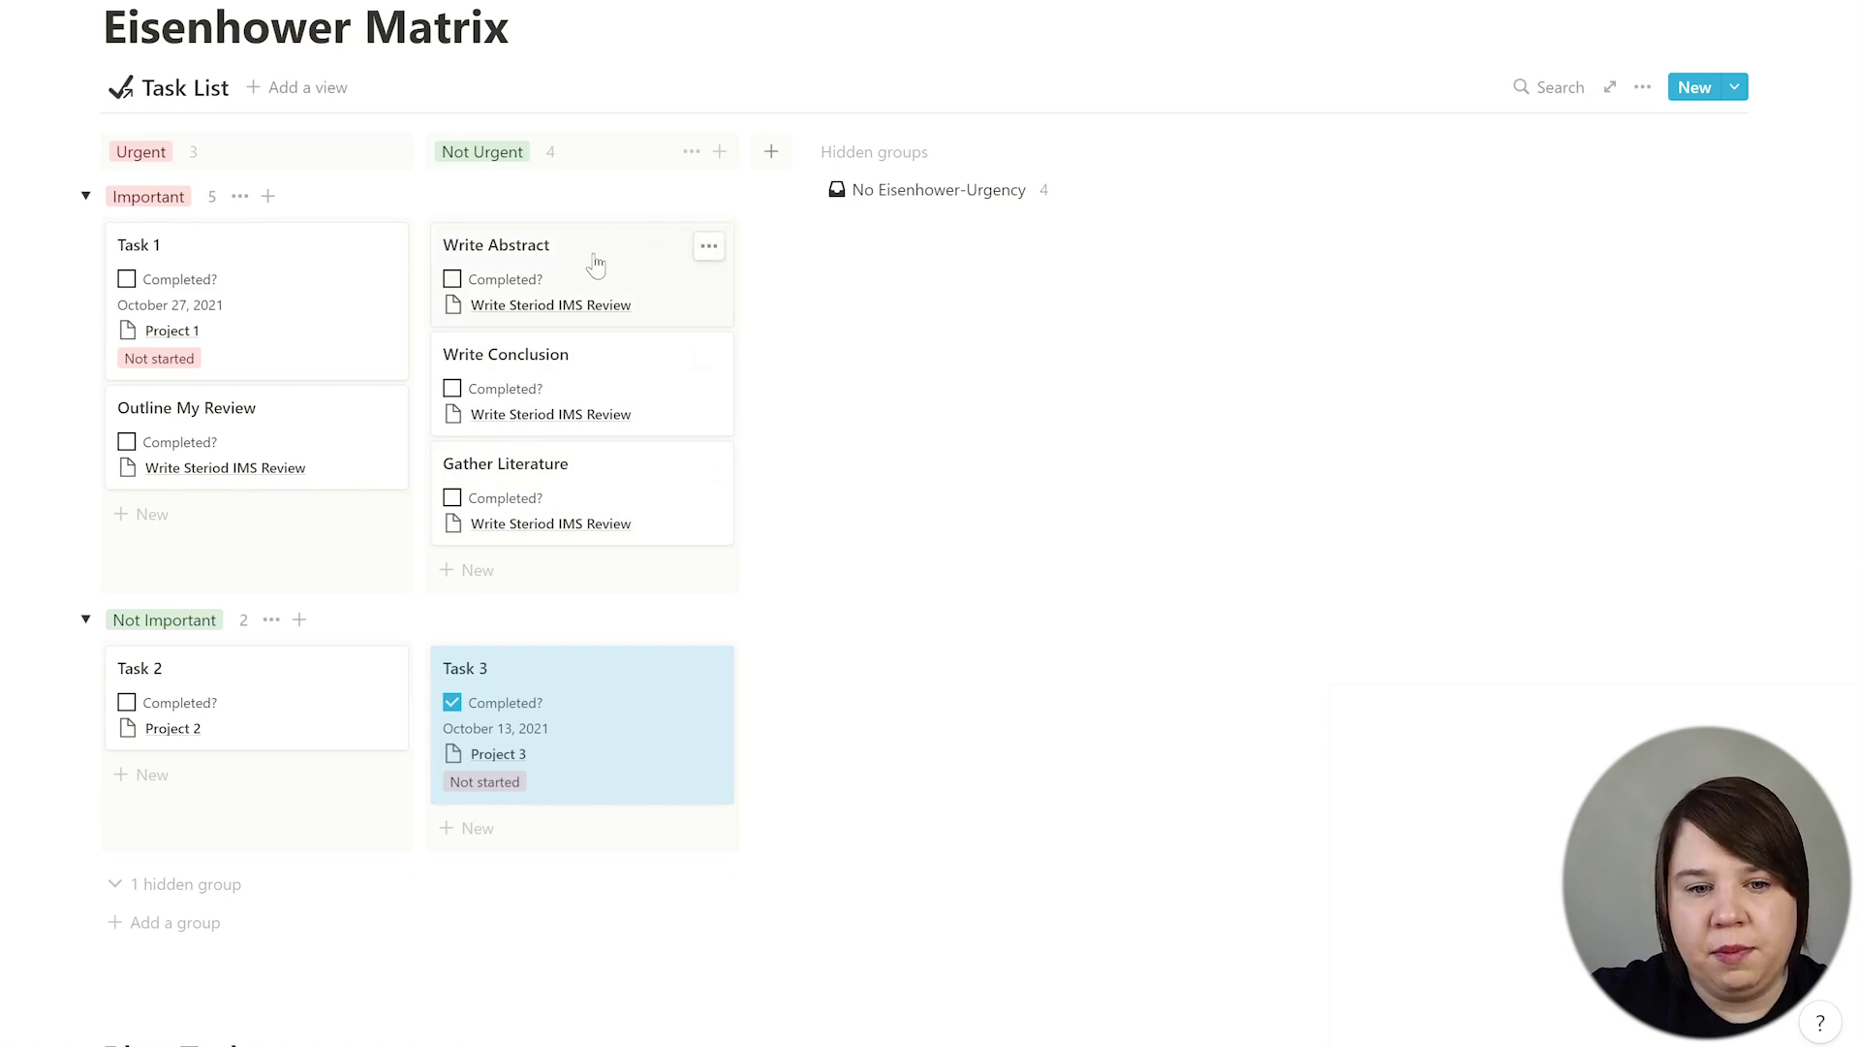
Step: Schedule Write Abstract for December 29, 2021 in the Plan Tasks calendar, and browse its planned date options for the following month
drag(575, 276, 900, 900)
scroll(901, 795, down, 2)
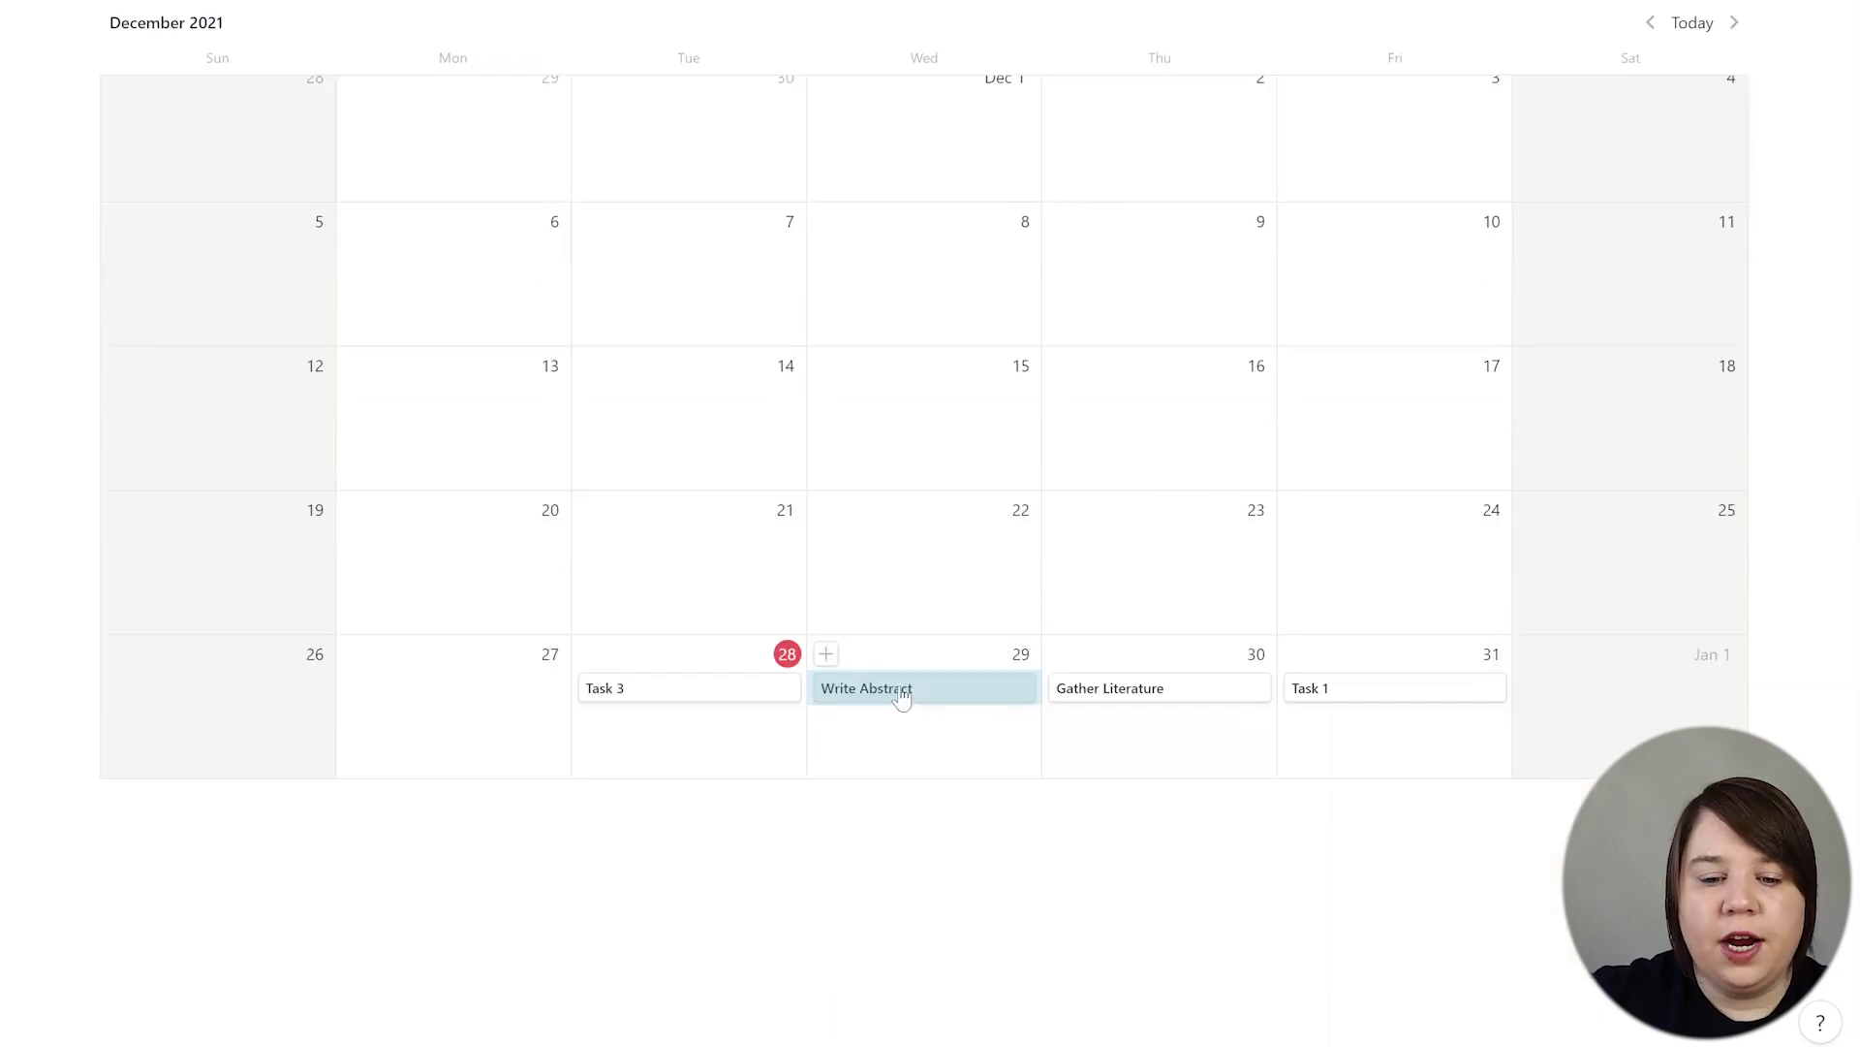
click(901, 690)
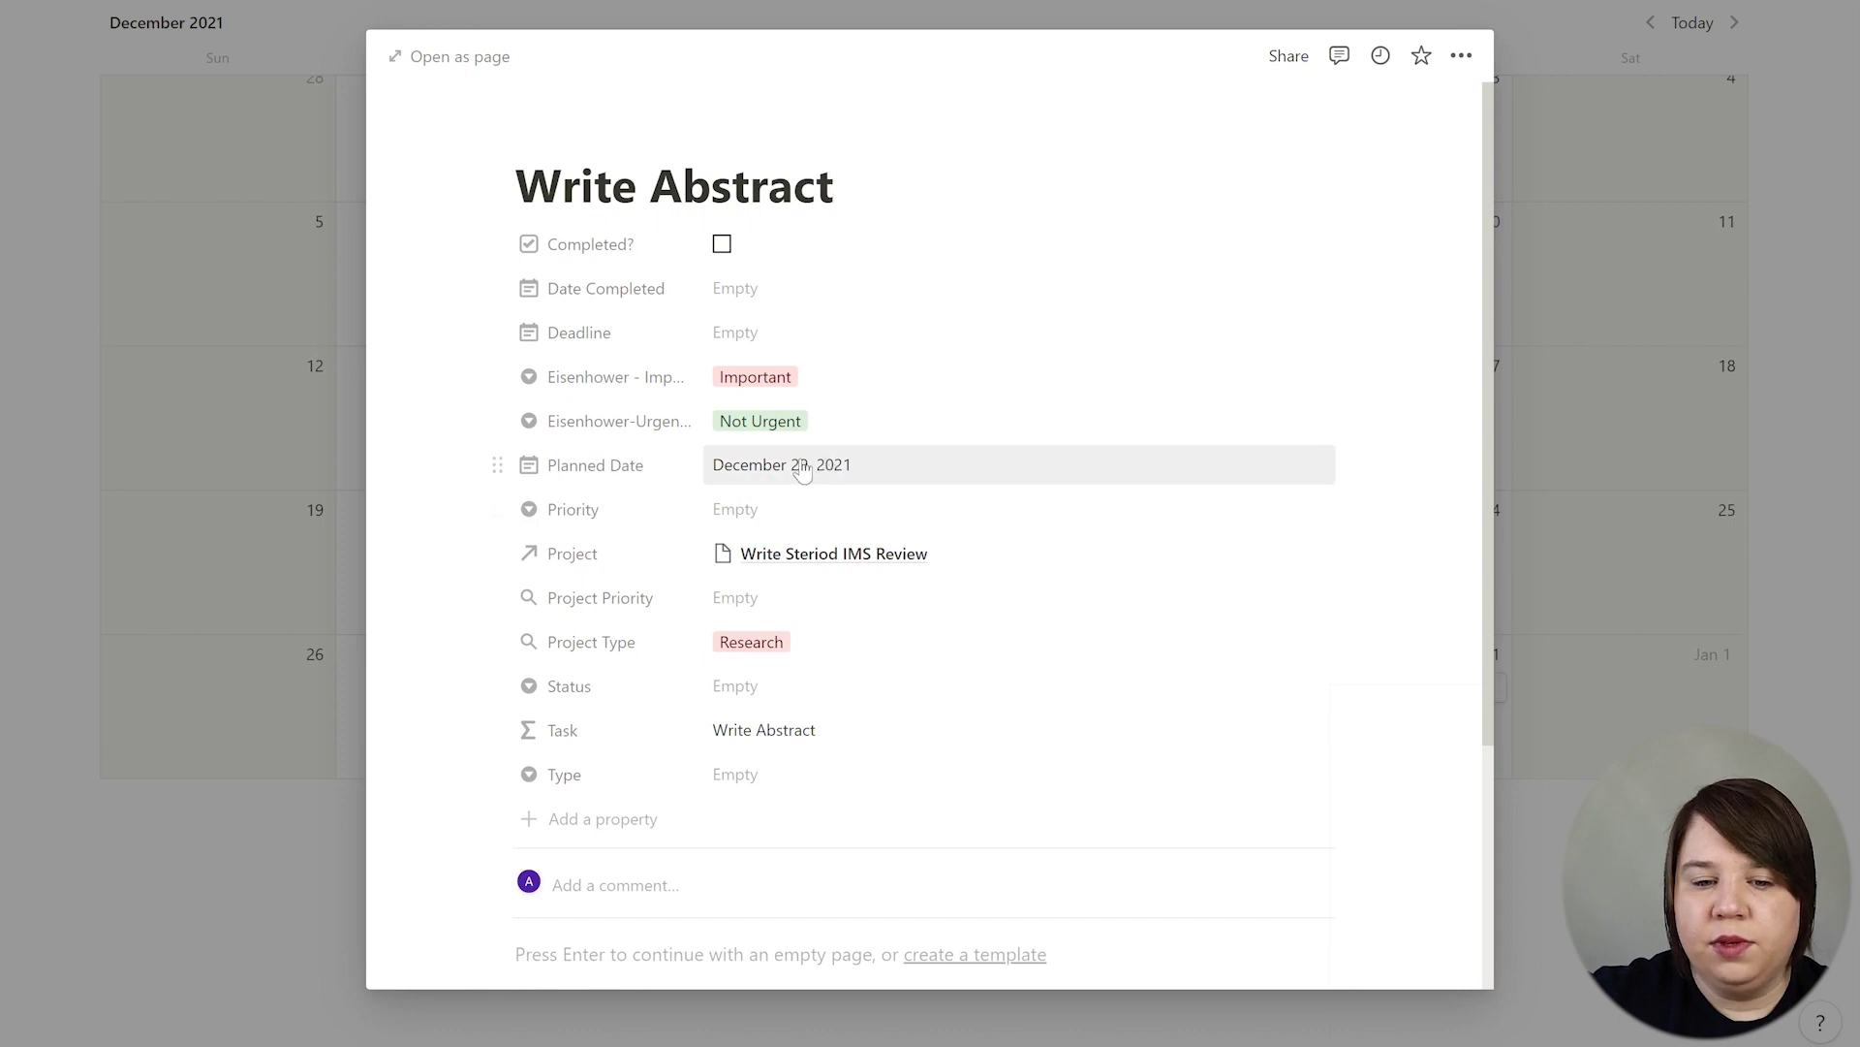
click(800, 472)
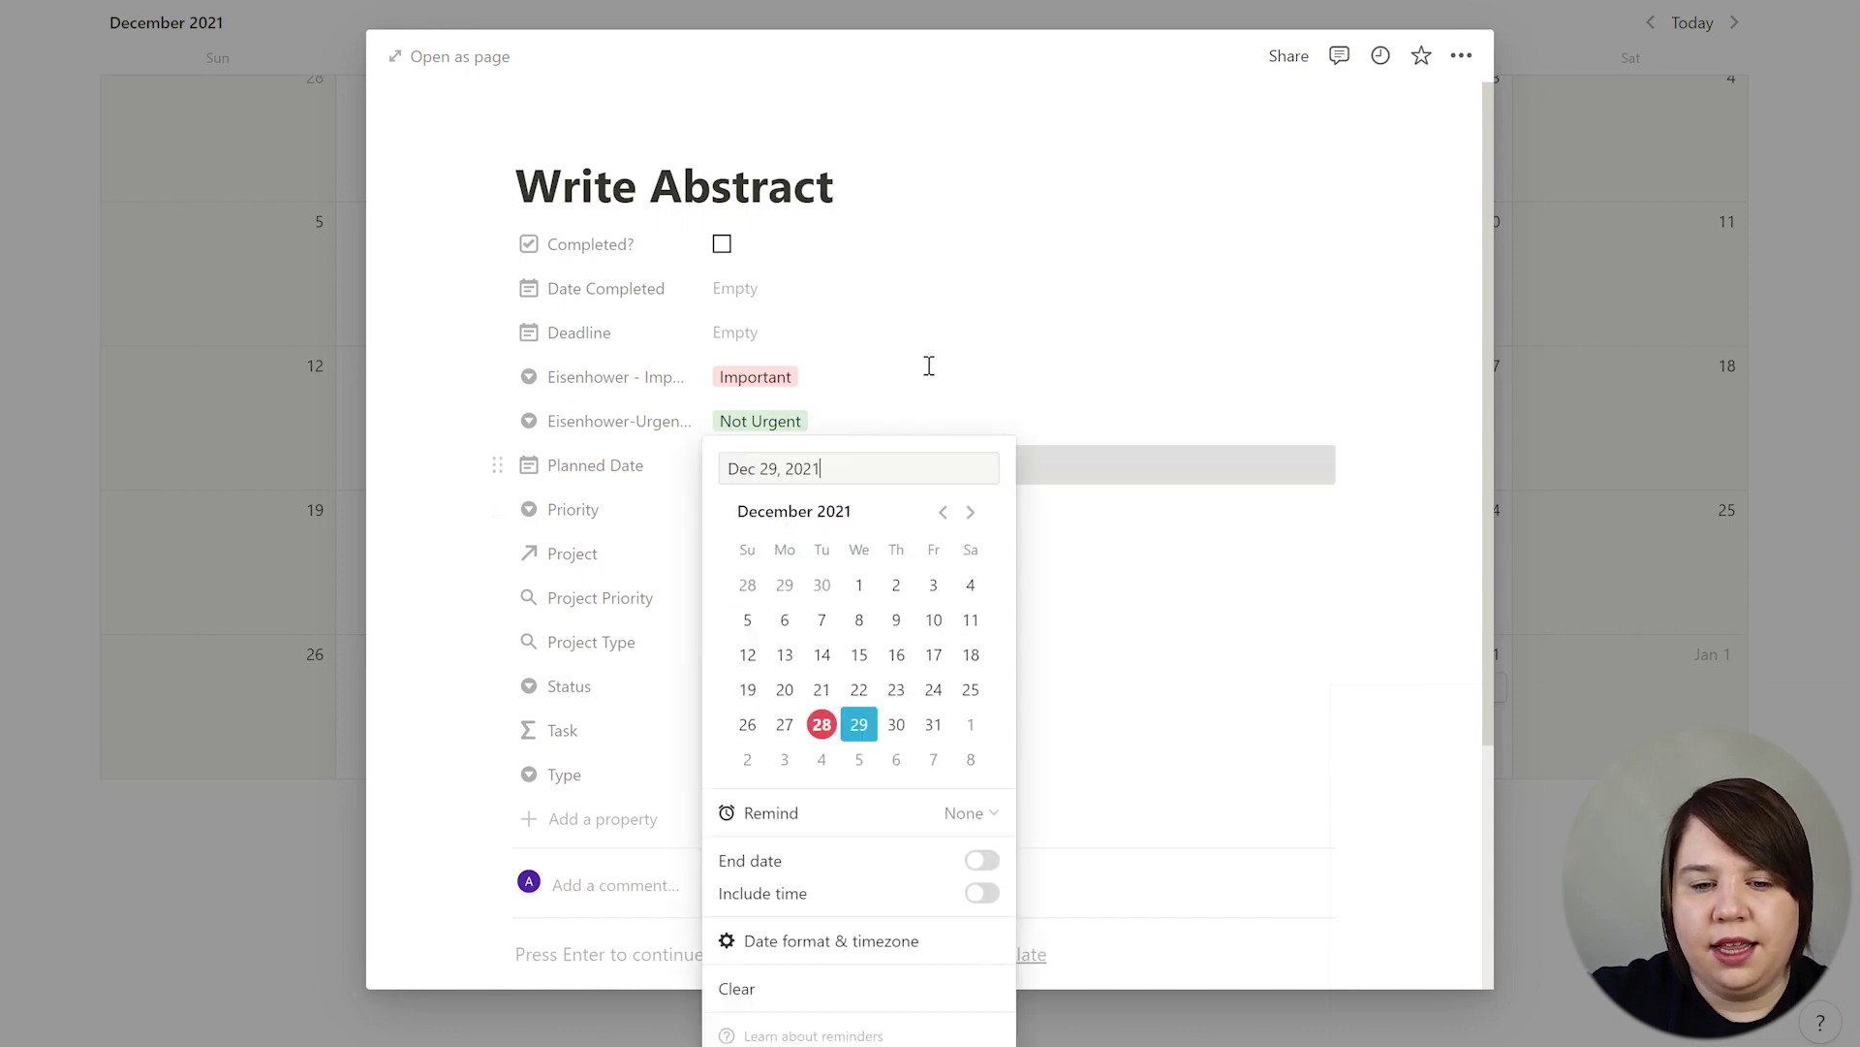
click(970, 511)
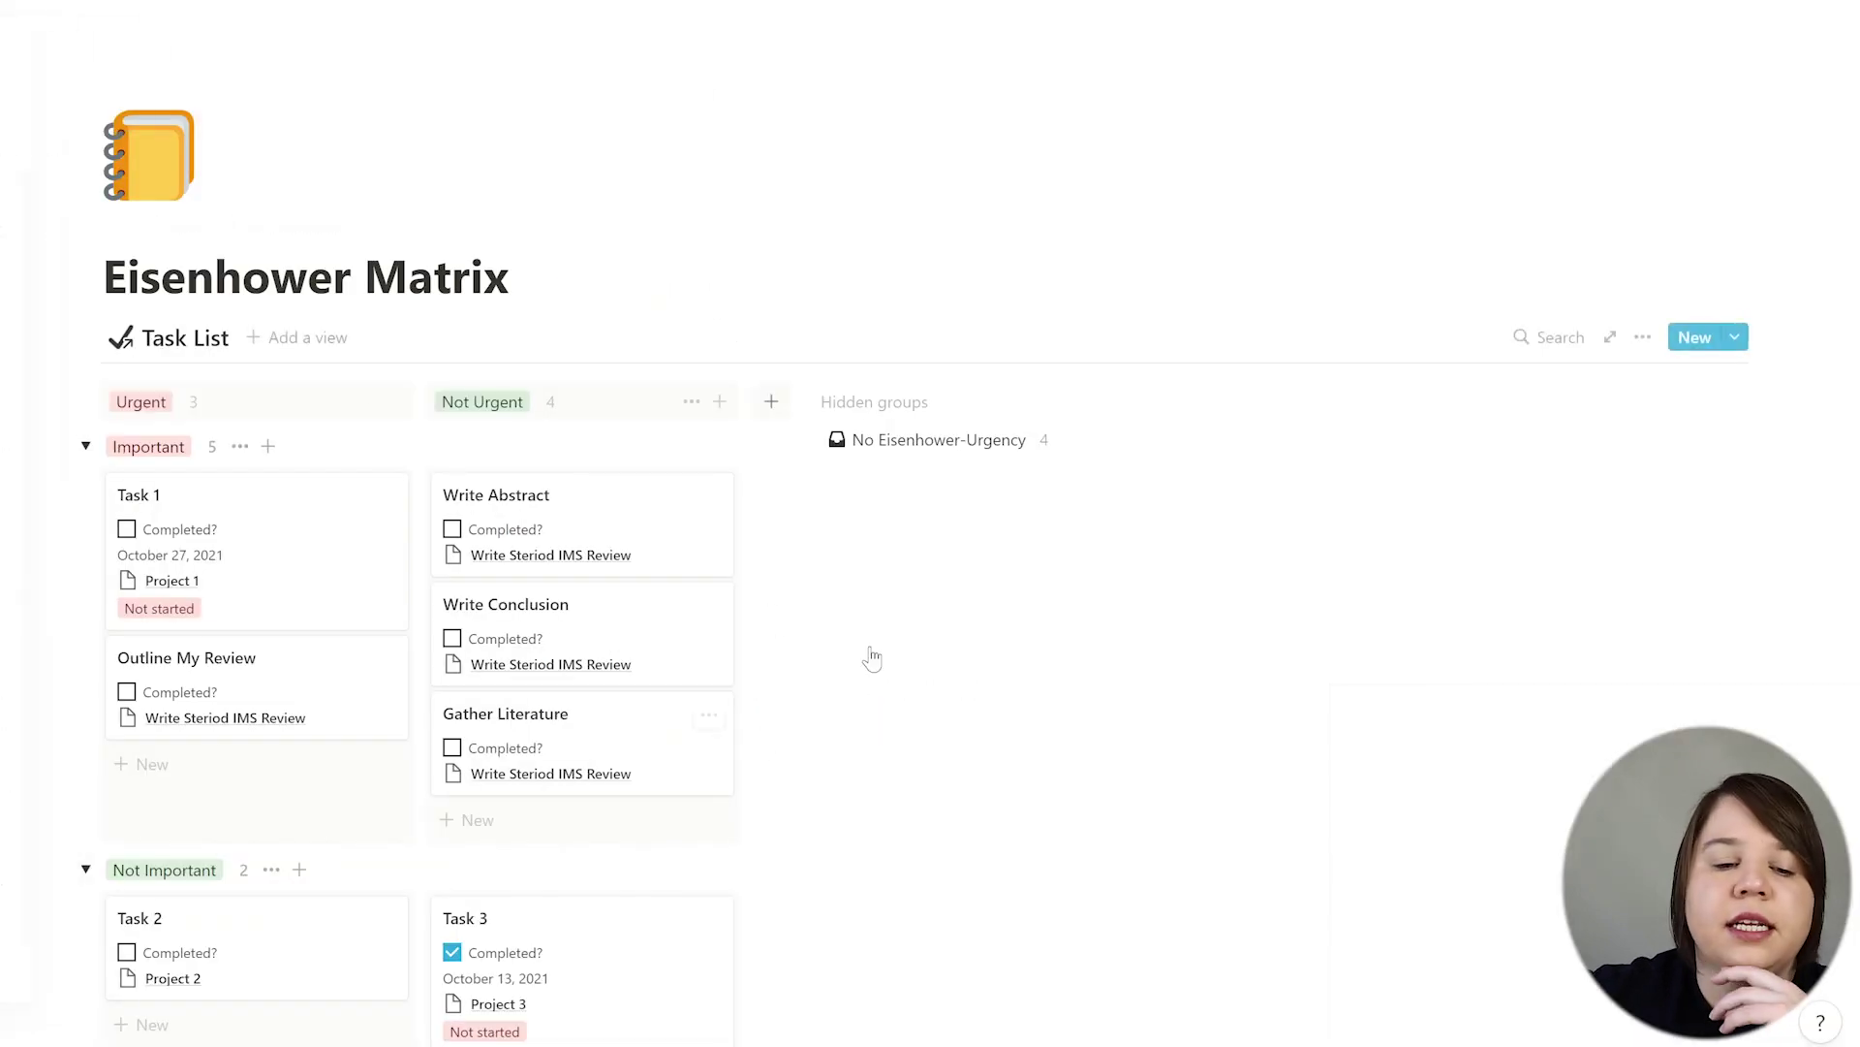
Step: Go to the Project Based Dashboard, look over its calendar and project lists, and open its Eisenhower Matrix
scroll(959, 656, down, 5)
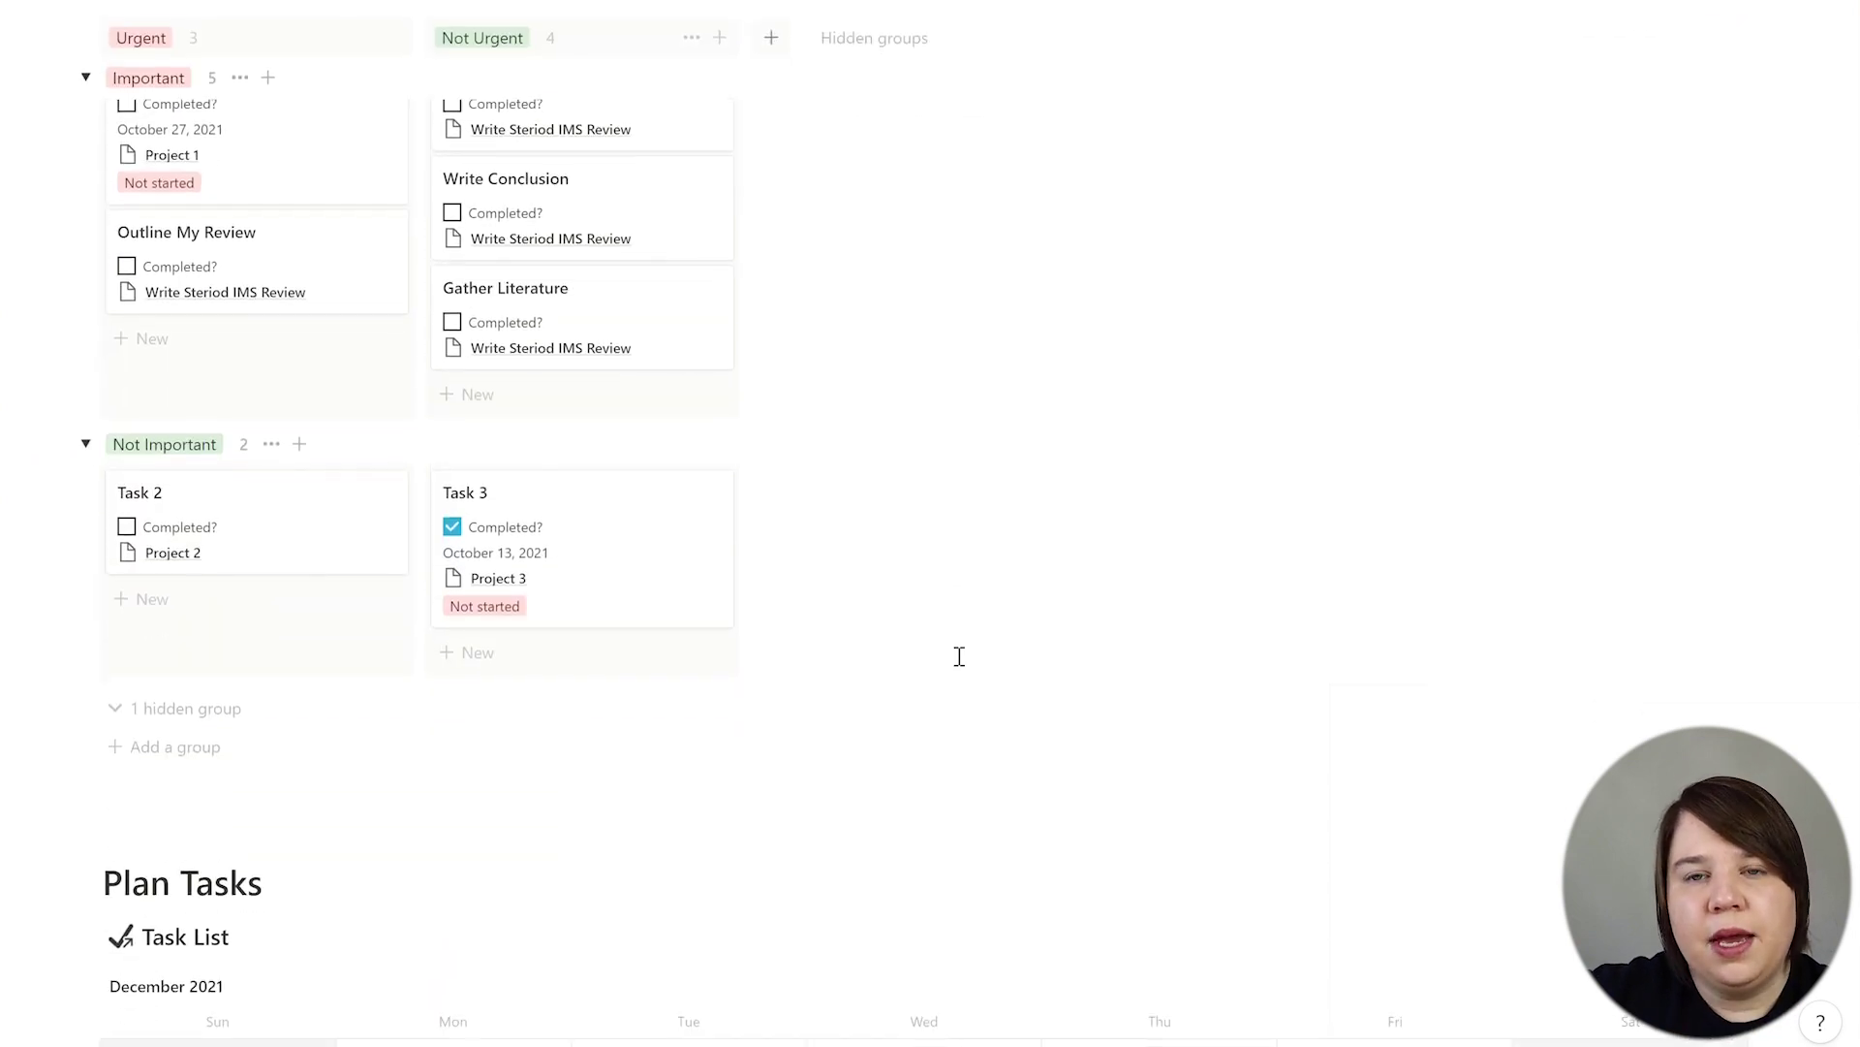
scroll(959, 656, up, 4)
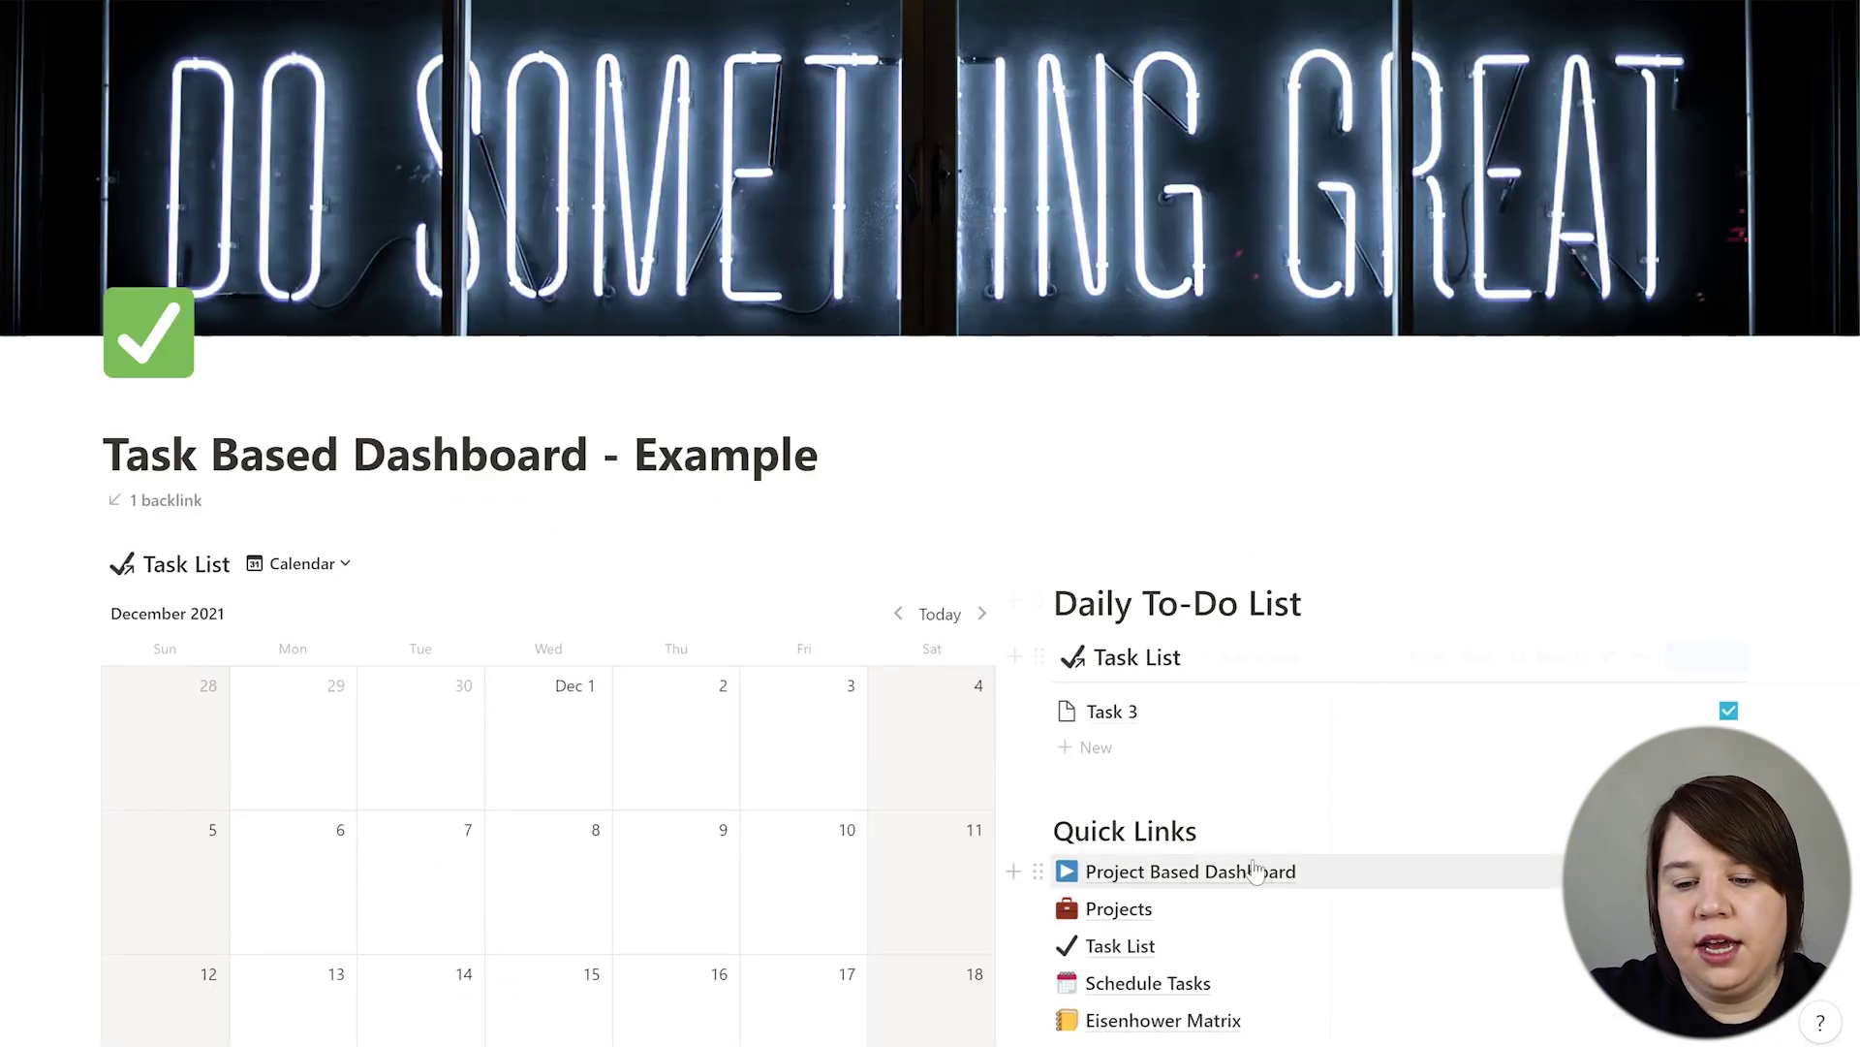
click(1253, 871)
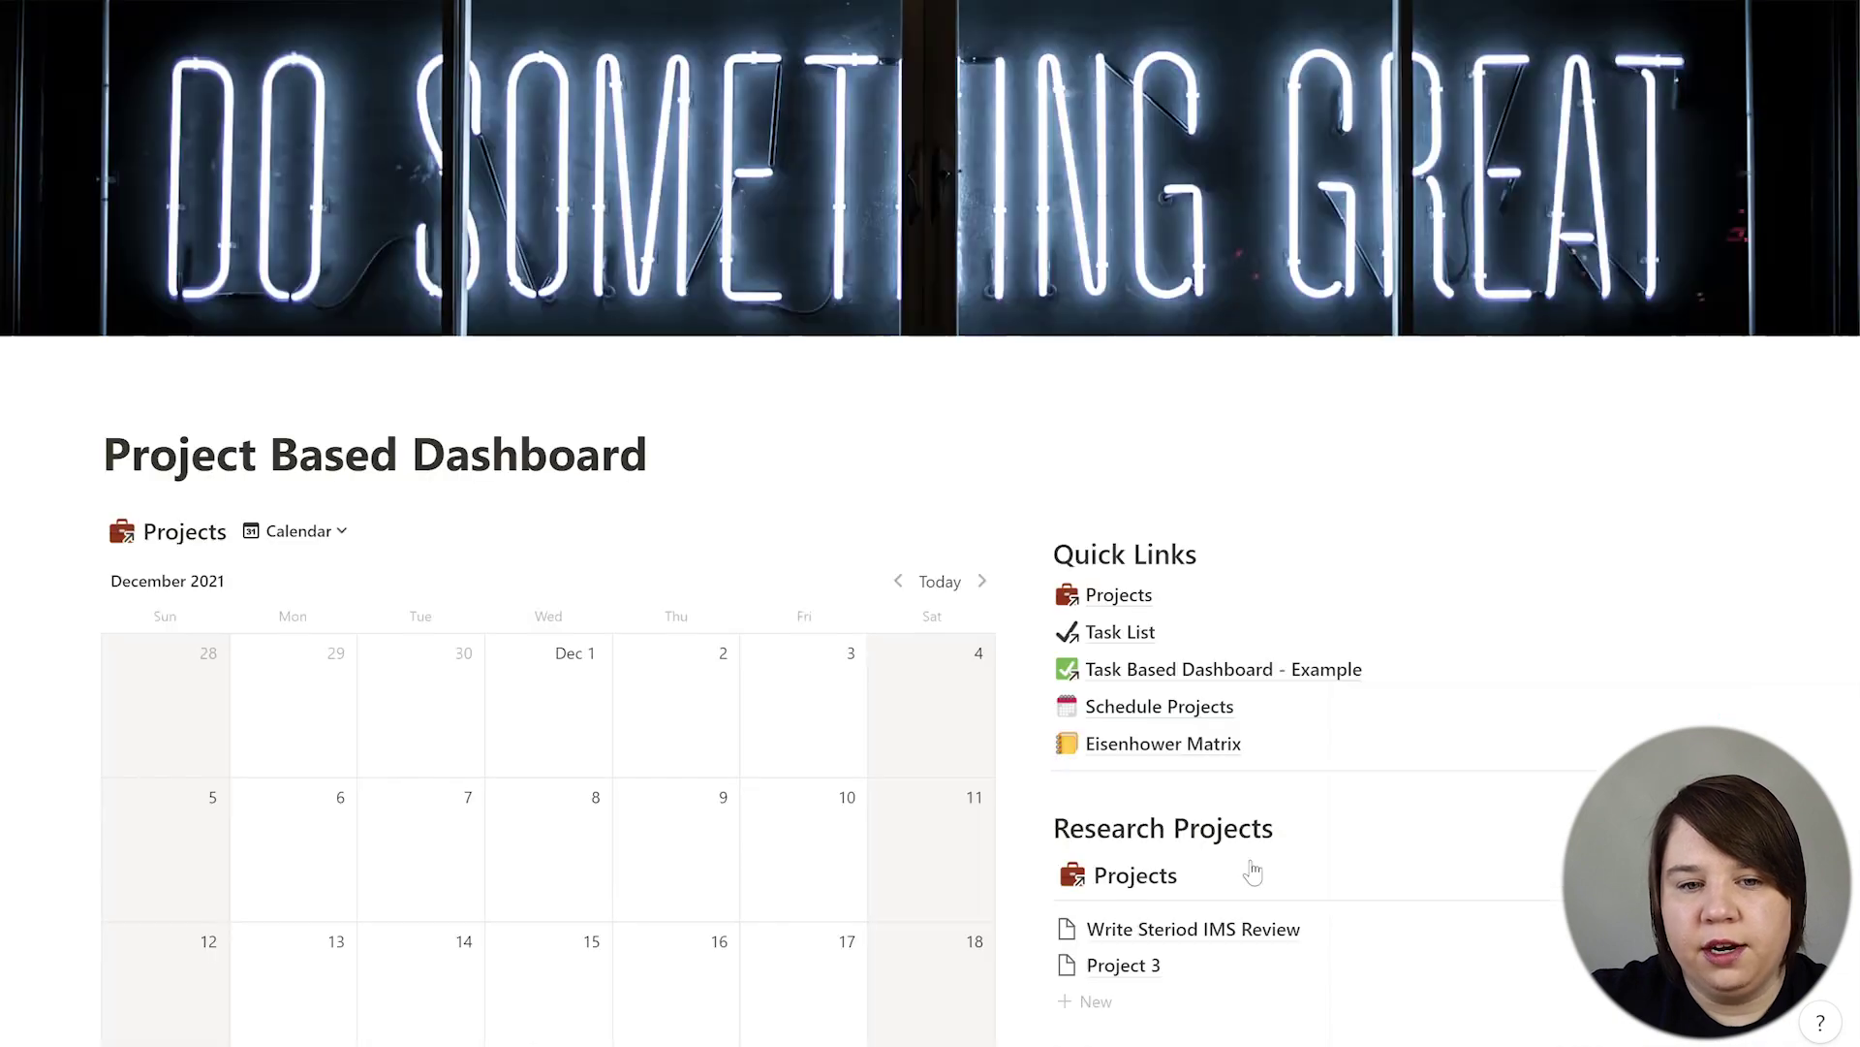
scroll(931, 529, down, 5)
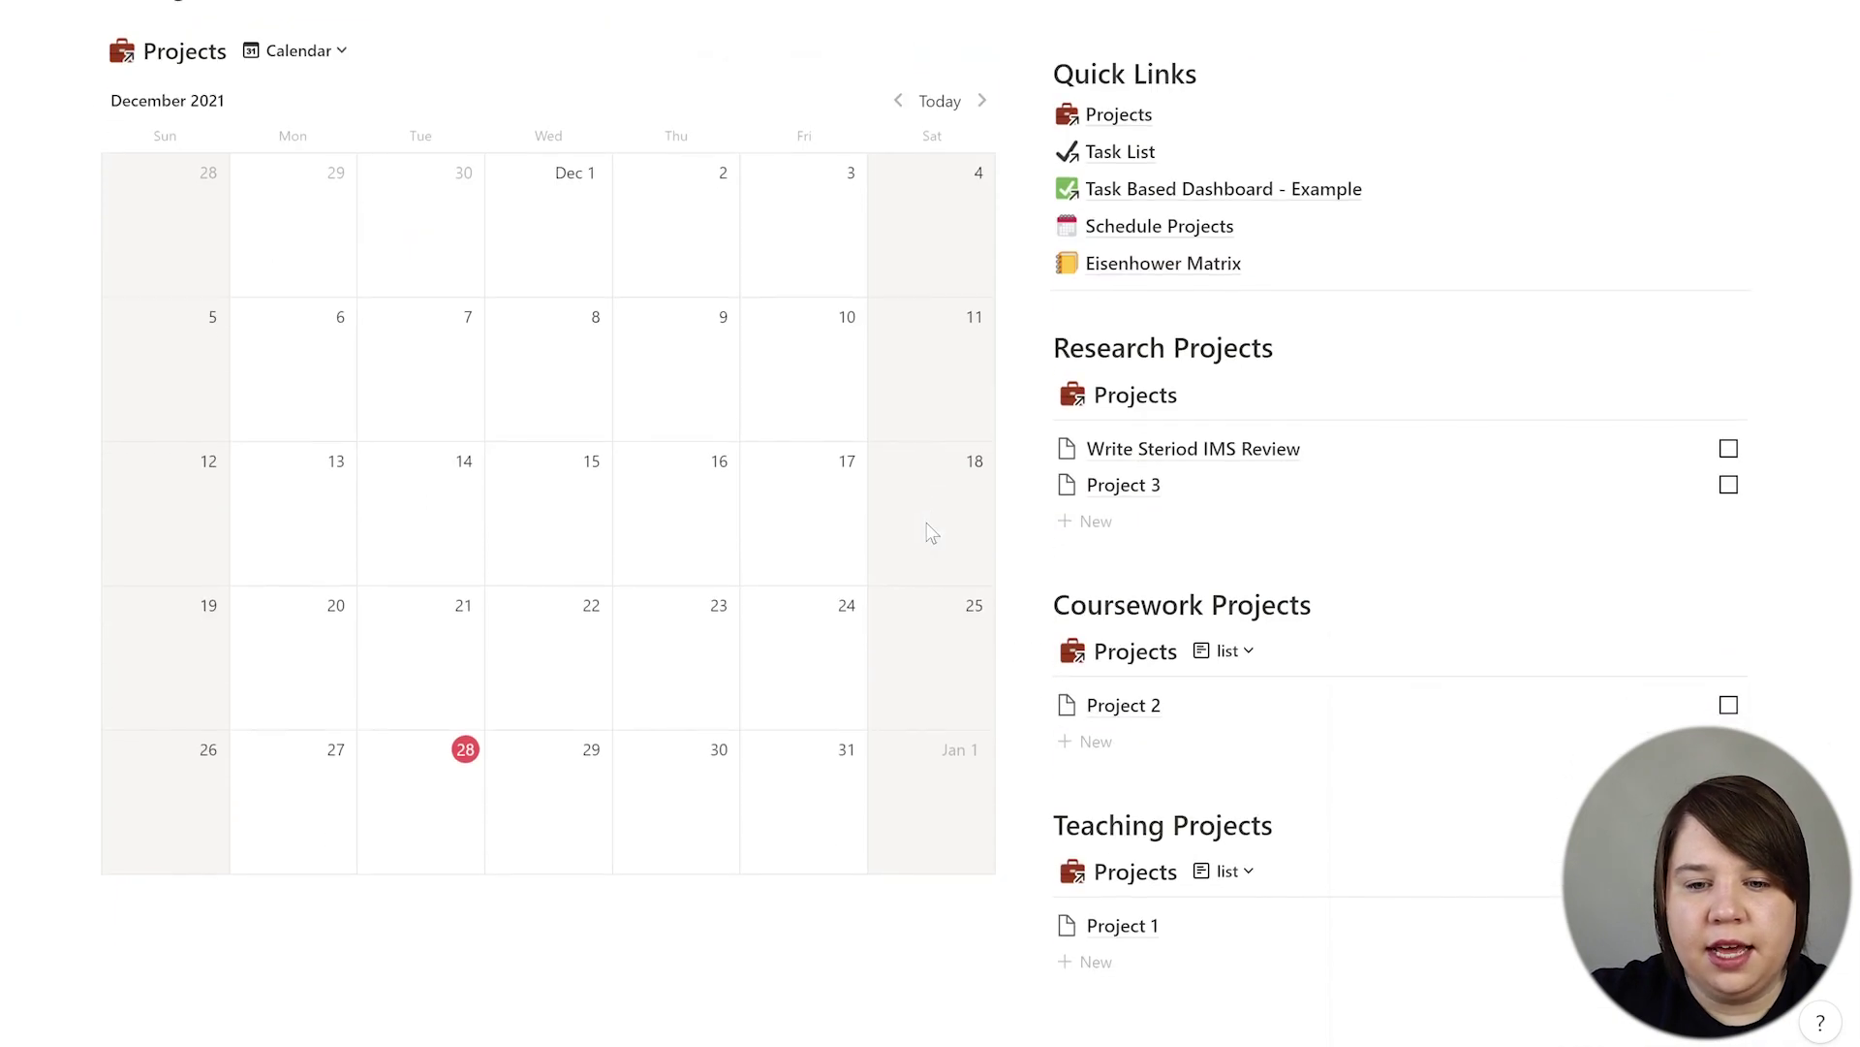
click(1127, 274)
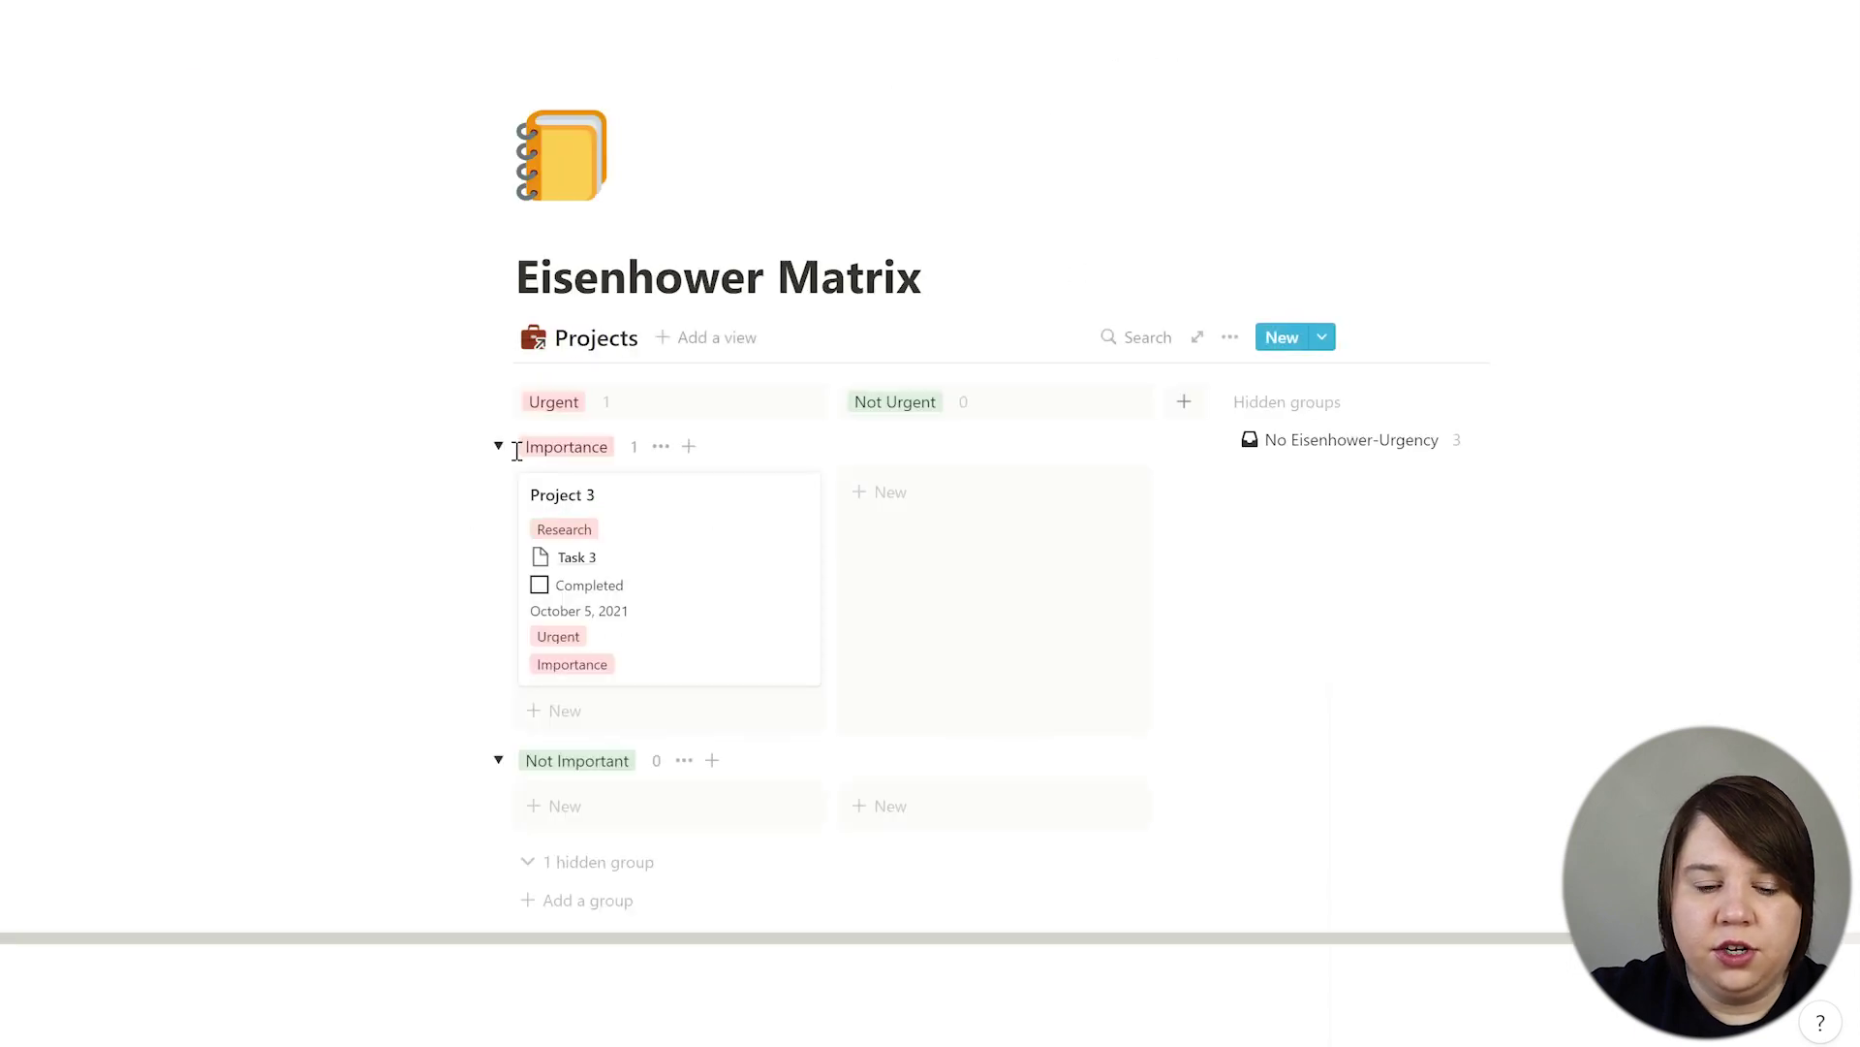
Step: Move the Write Steriod IMS Review project from the hidden No Eisenhower-Urgency group to the Importance, Urgent quadrant
click(1370, 444)
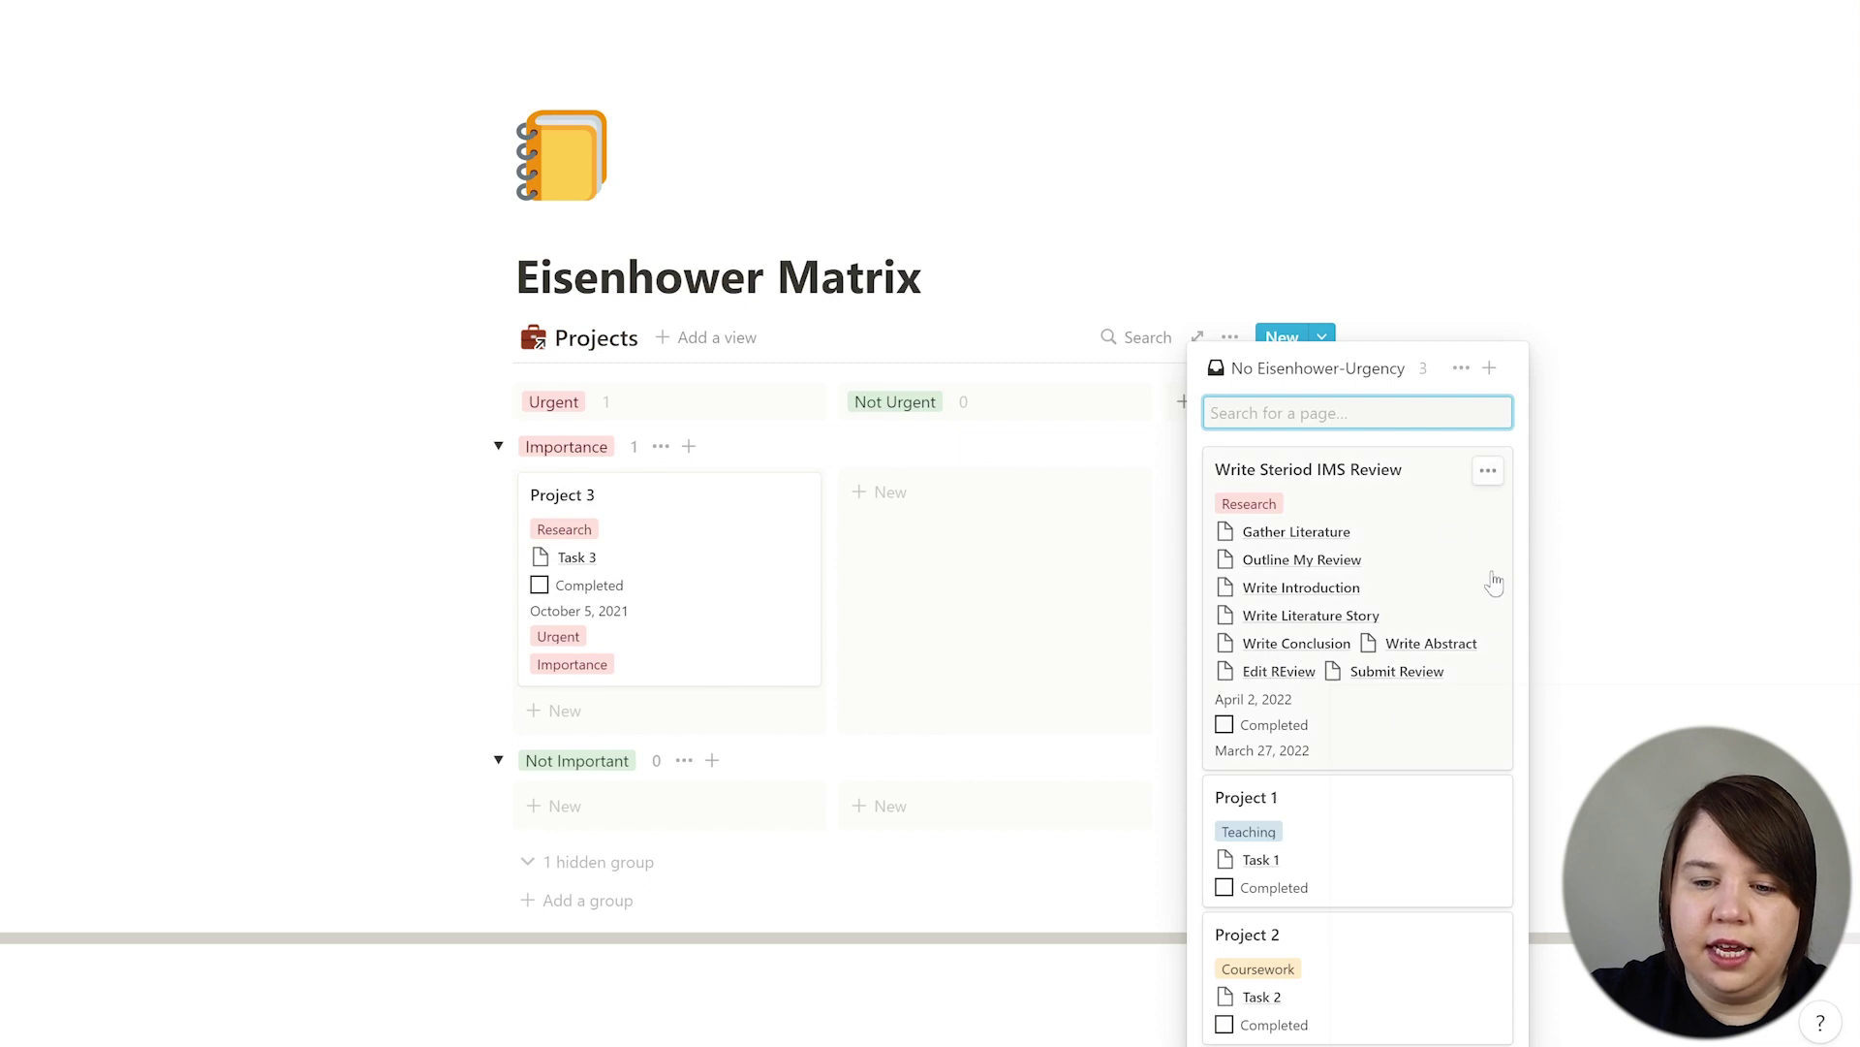
drag(1387, 469, 595, 681)
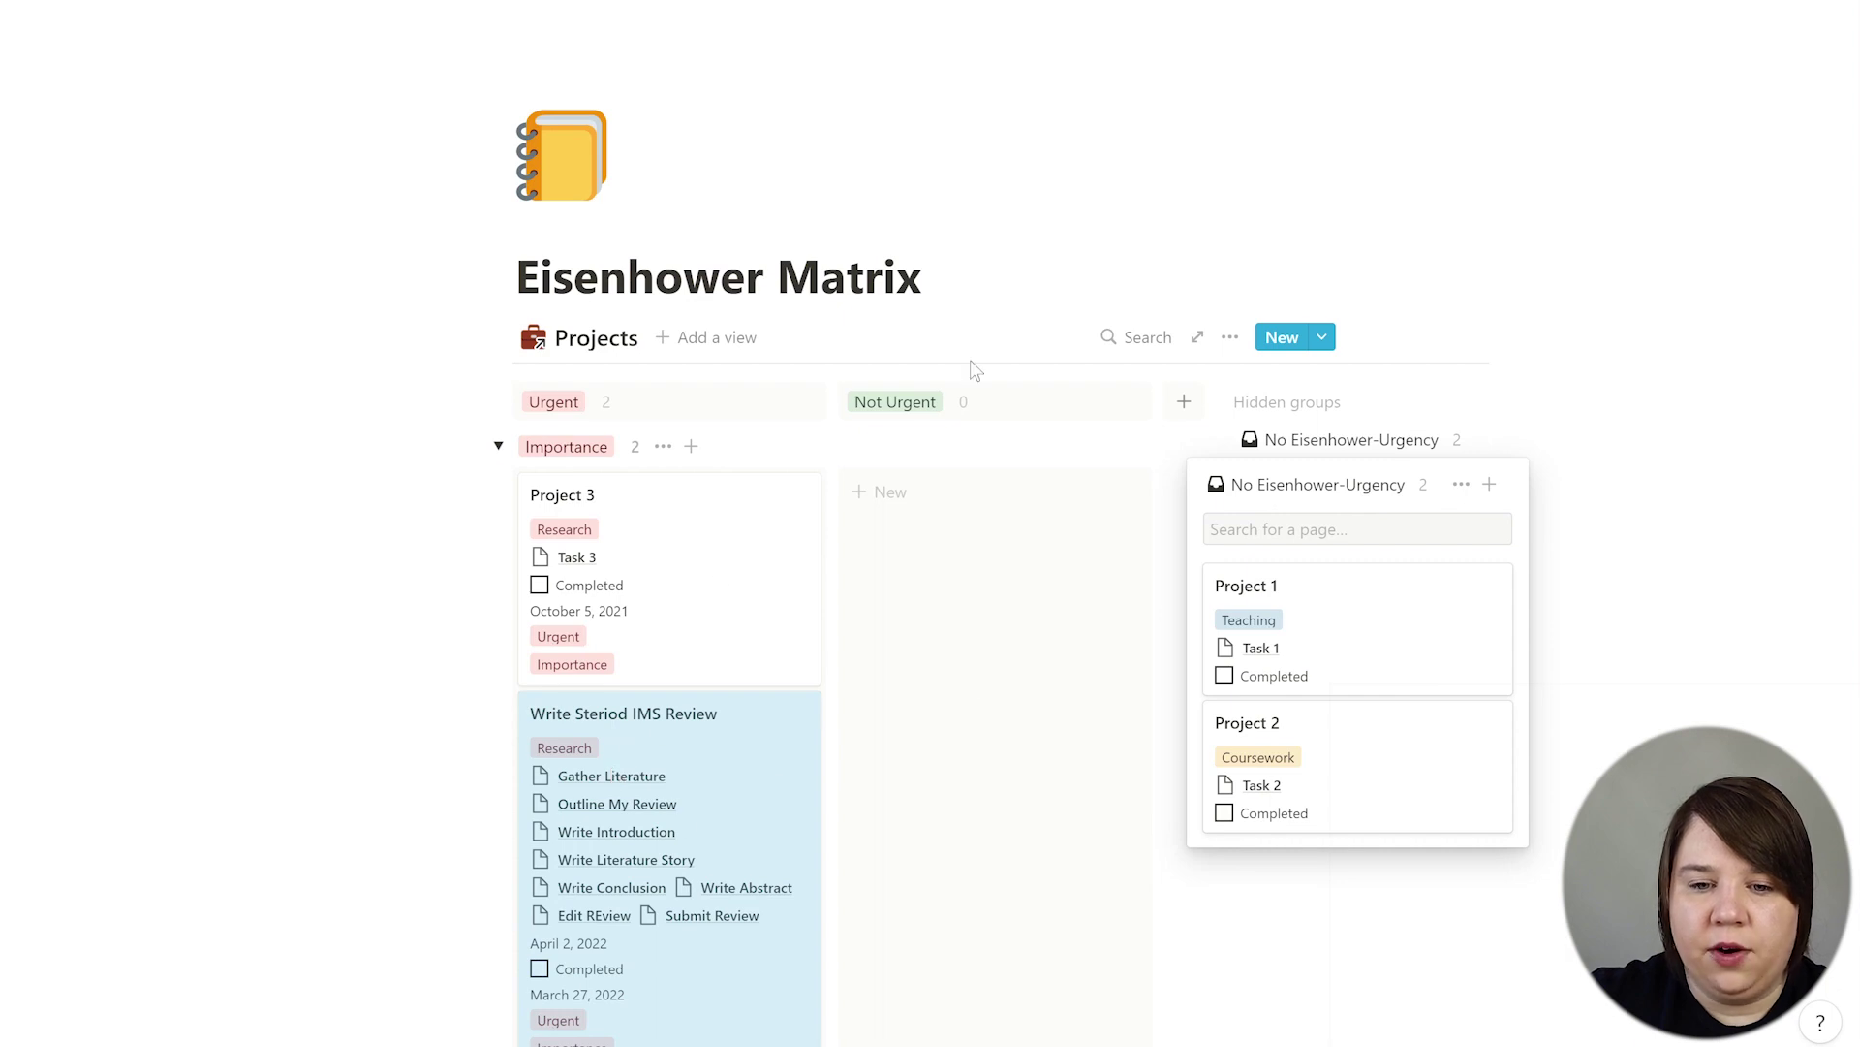
click(1056, 143)
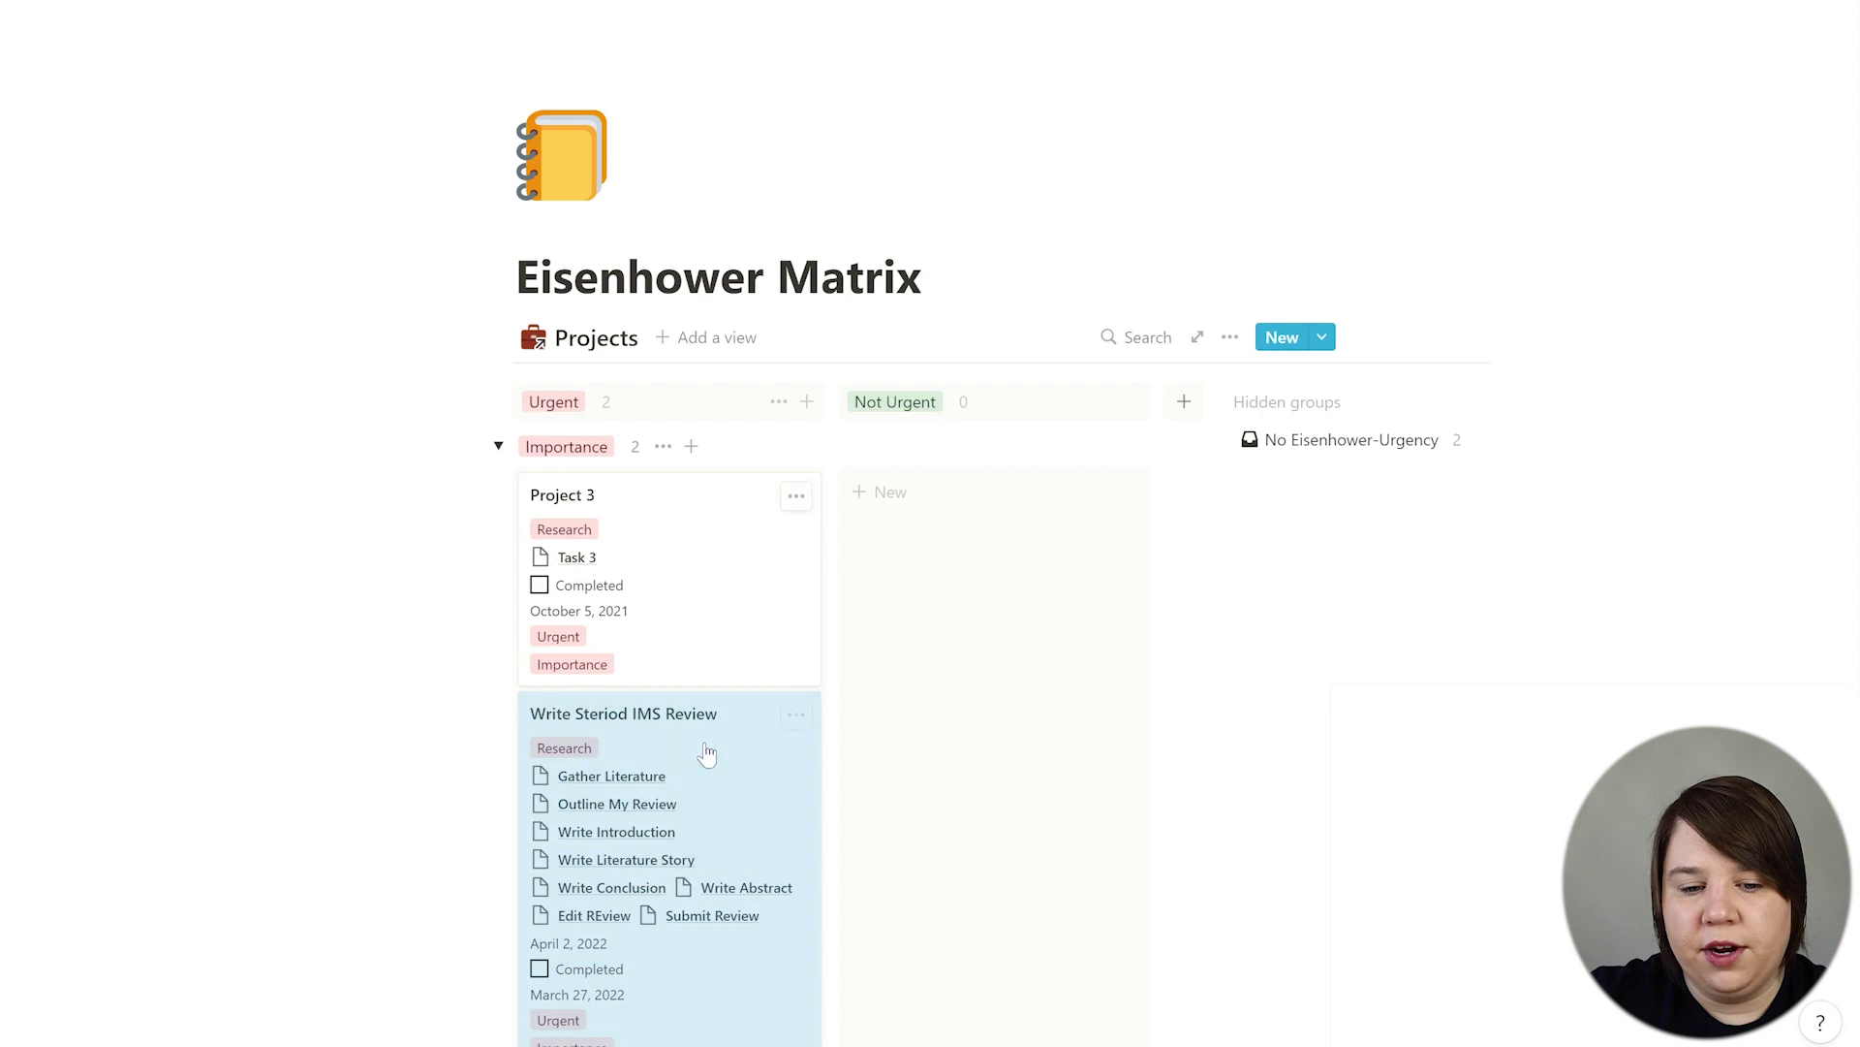
Step: Hide the Tasks, Deadline, Eisenhower-Urgency and Eisenhower - Importance properties on the projects matrix cards, and review the board
click(1230, 337)
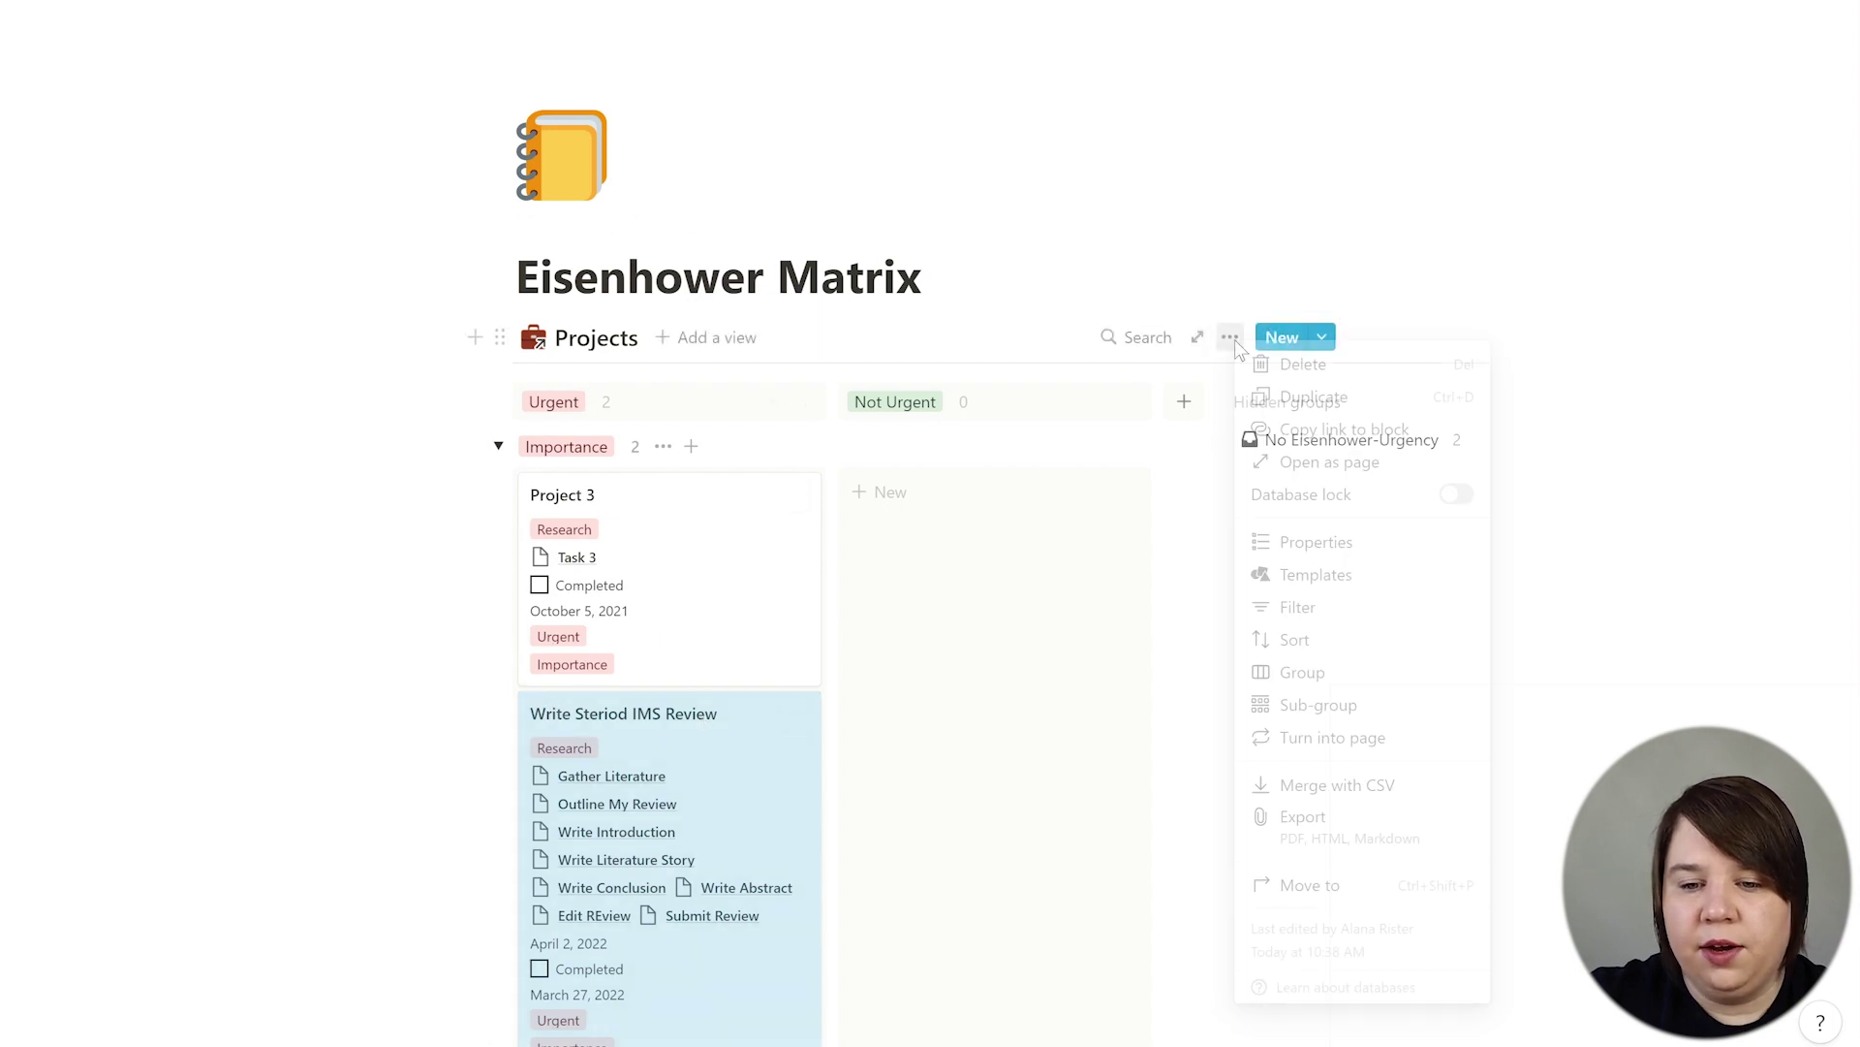
click(1322, 543)
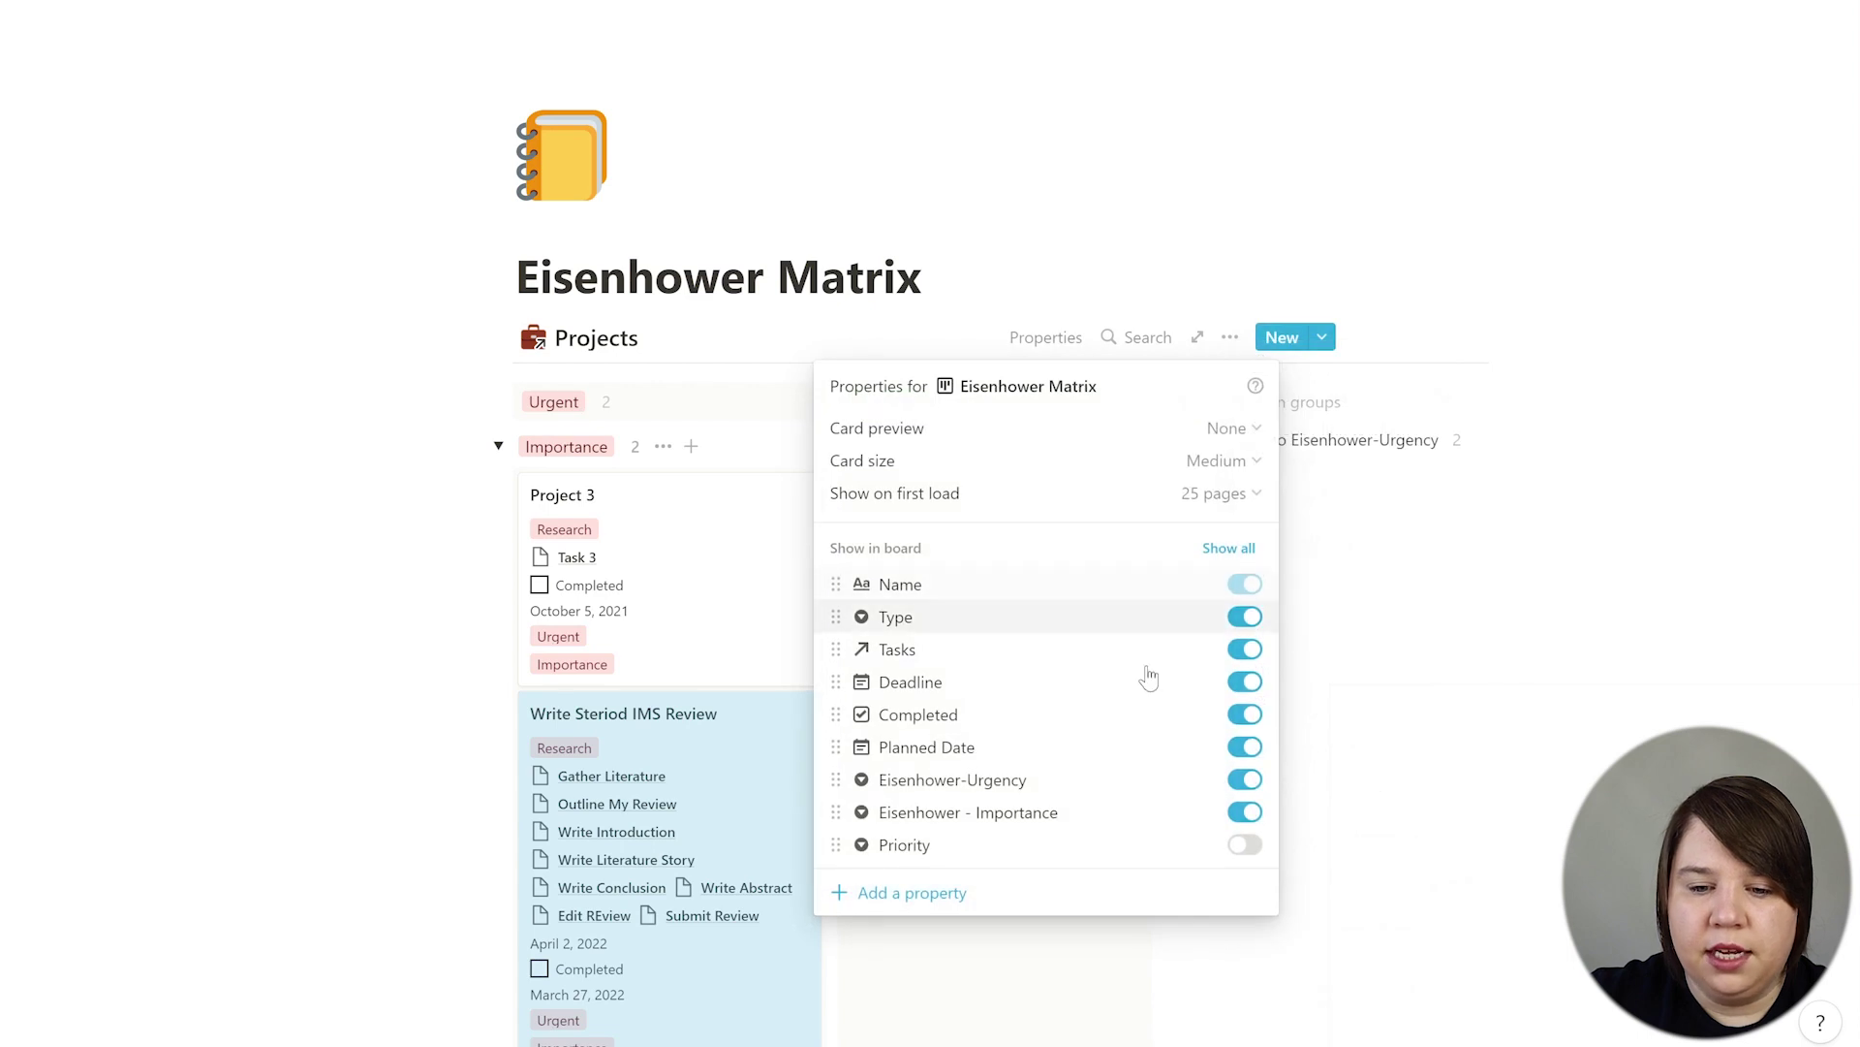
click(1248, 649)
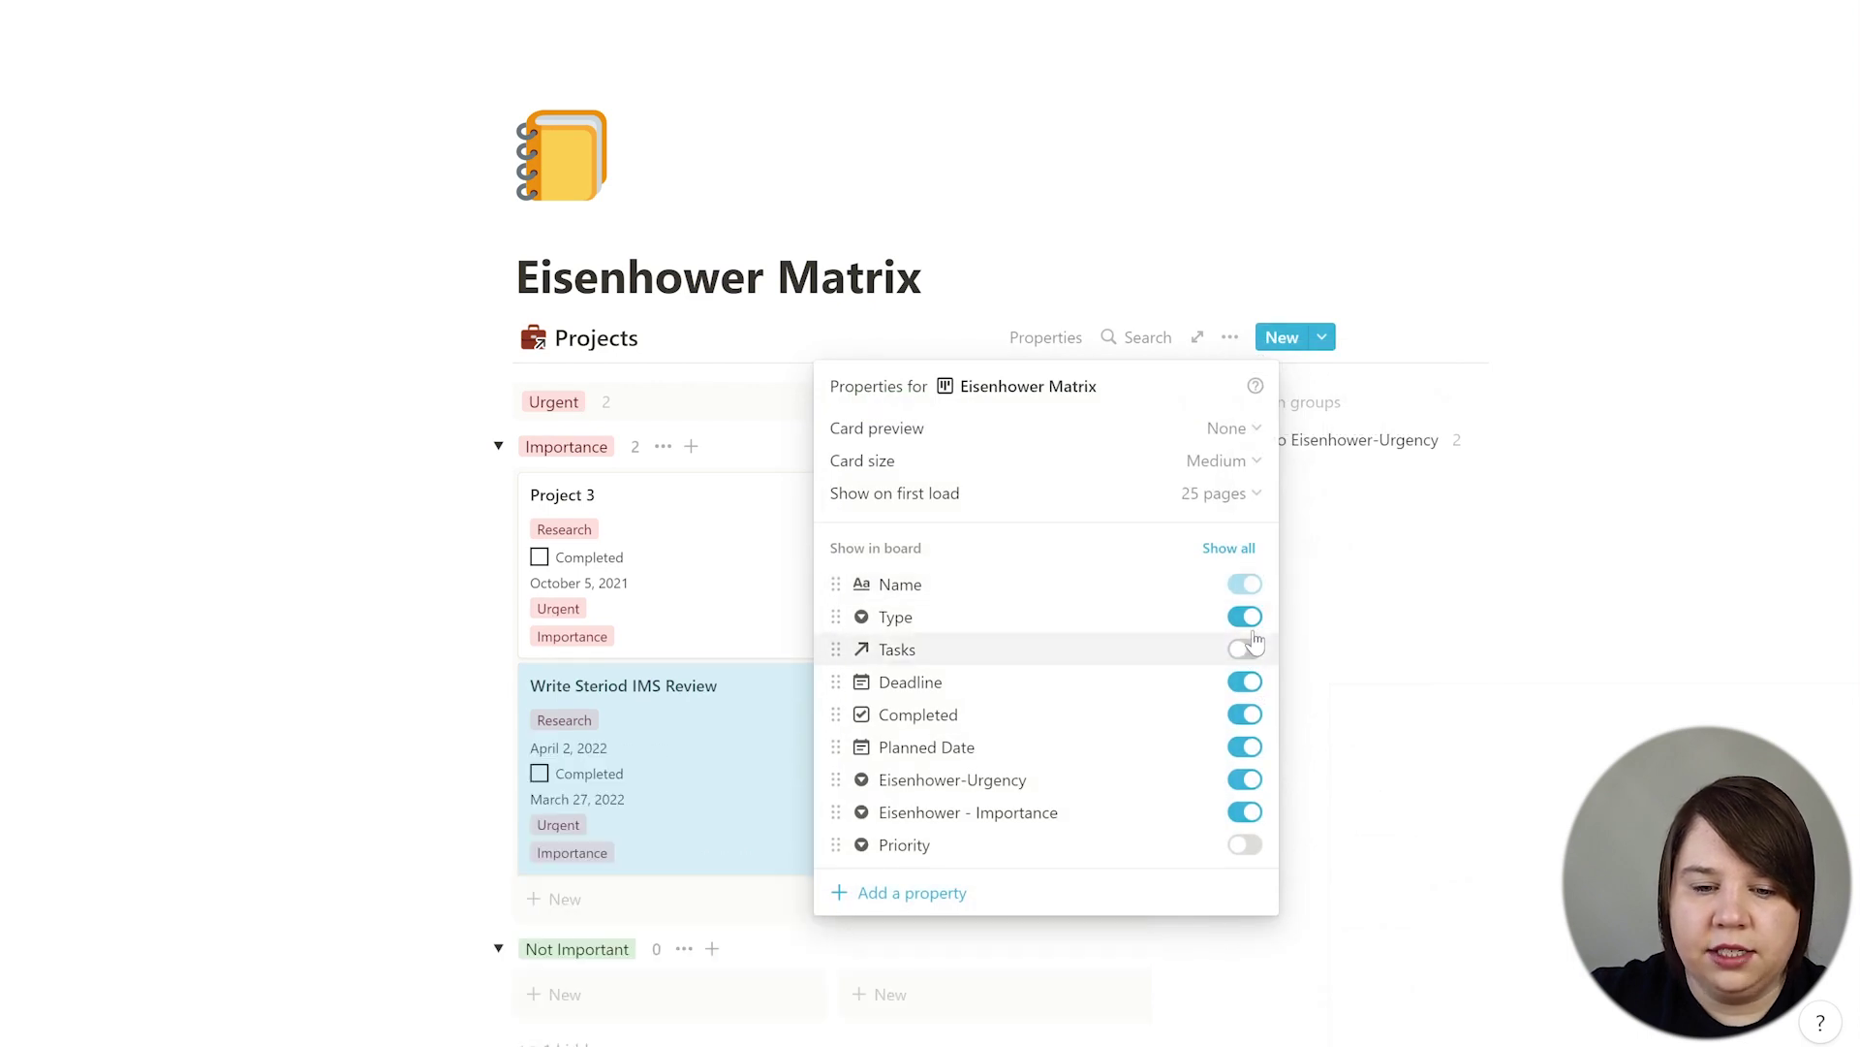
click(1248, 682)
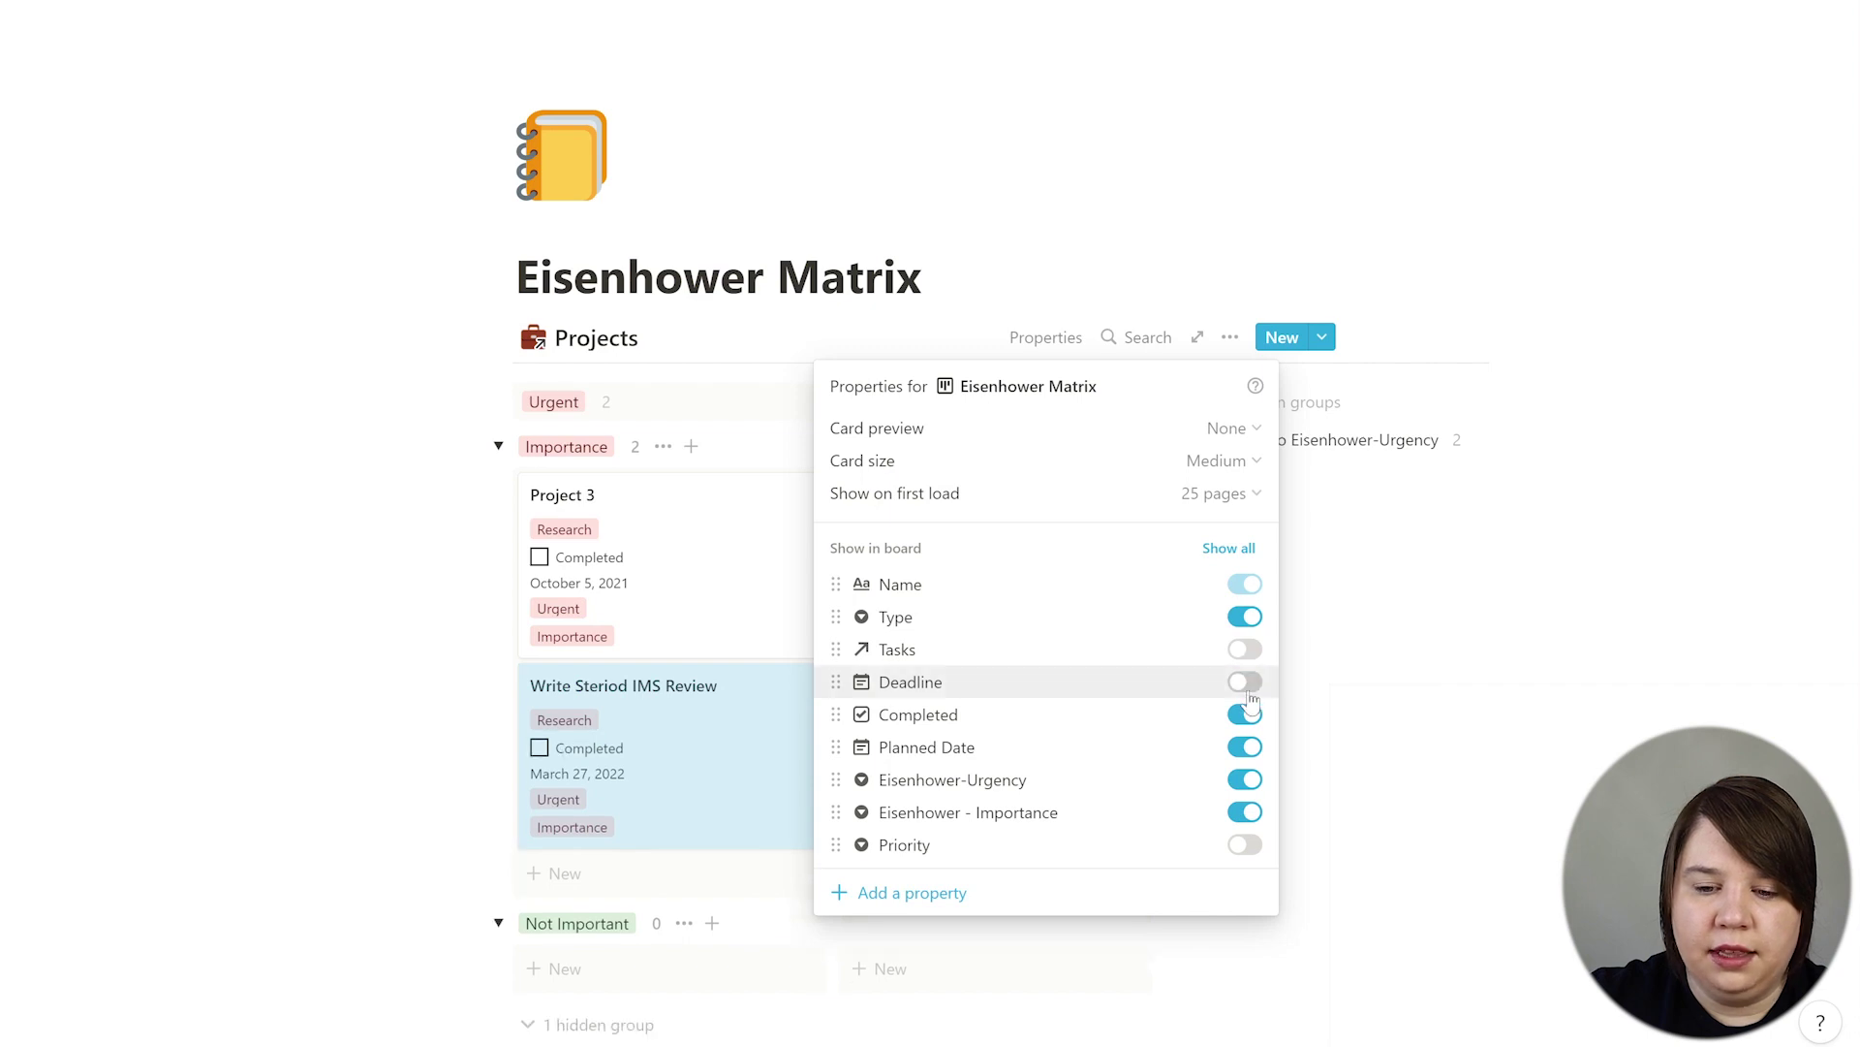
click(1248, 780)
click(1248, 811)
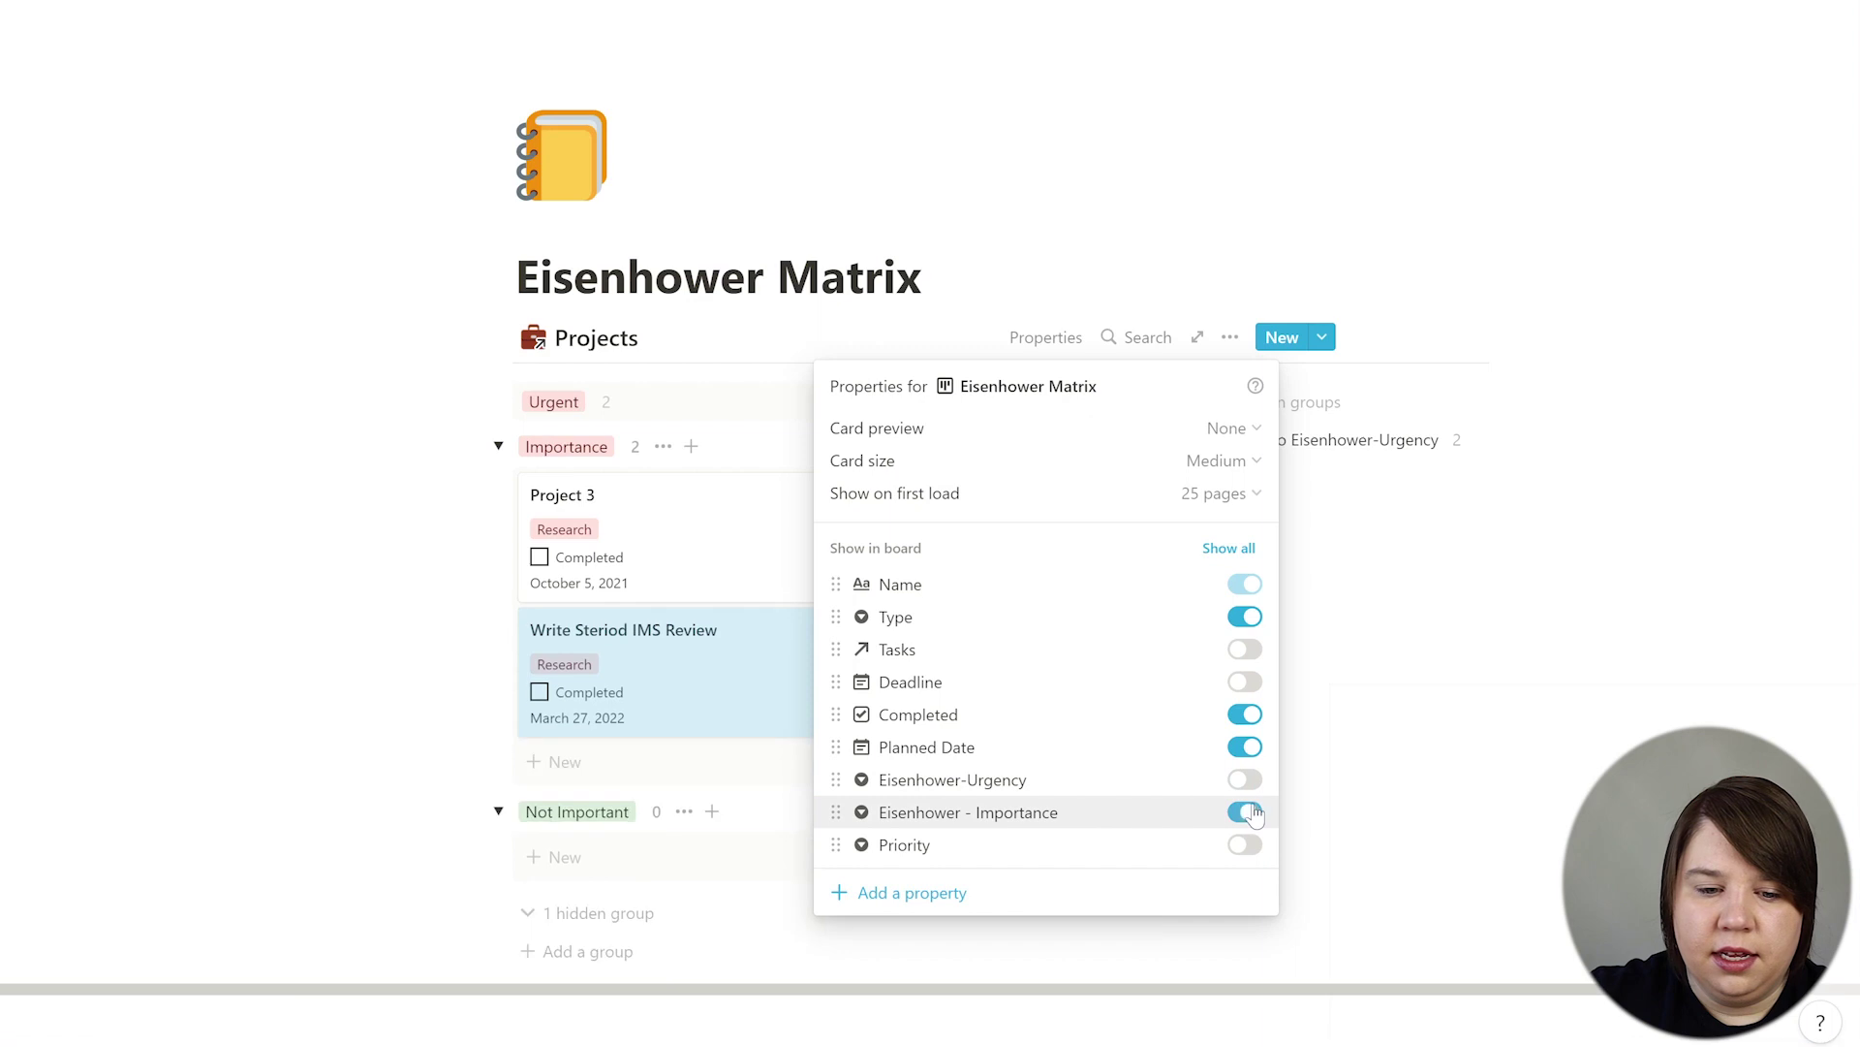
click(1636, 609)
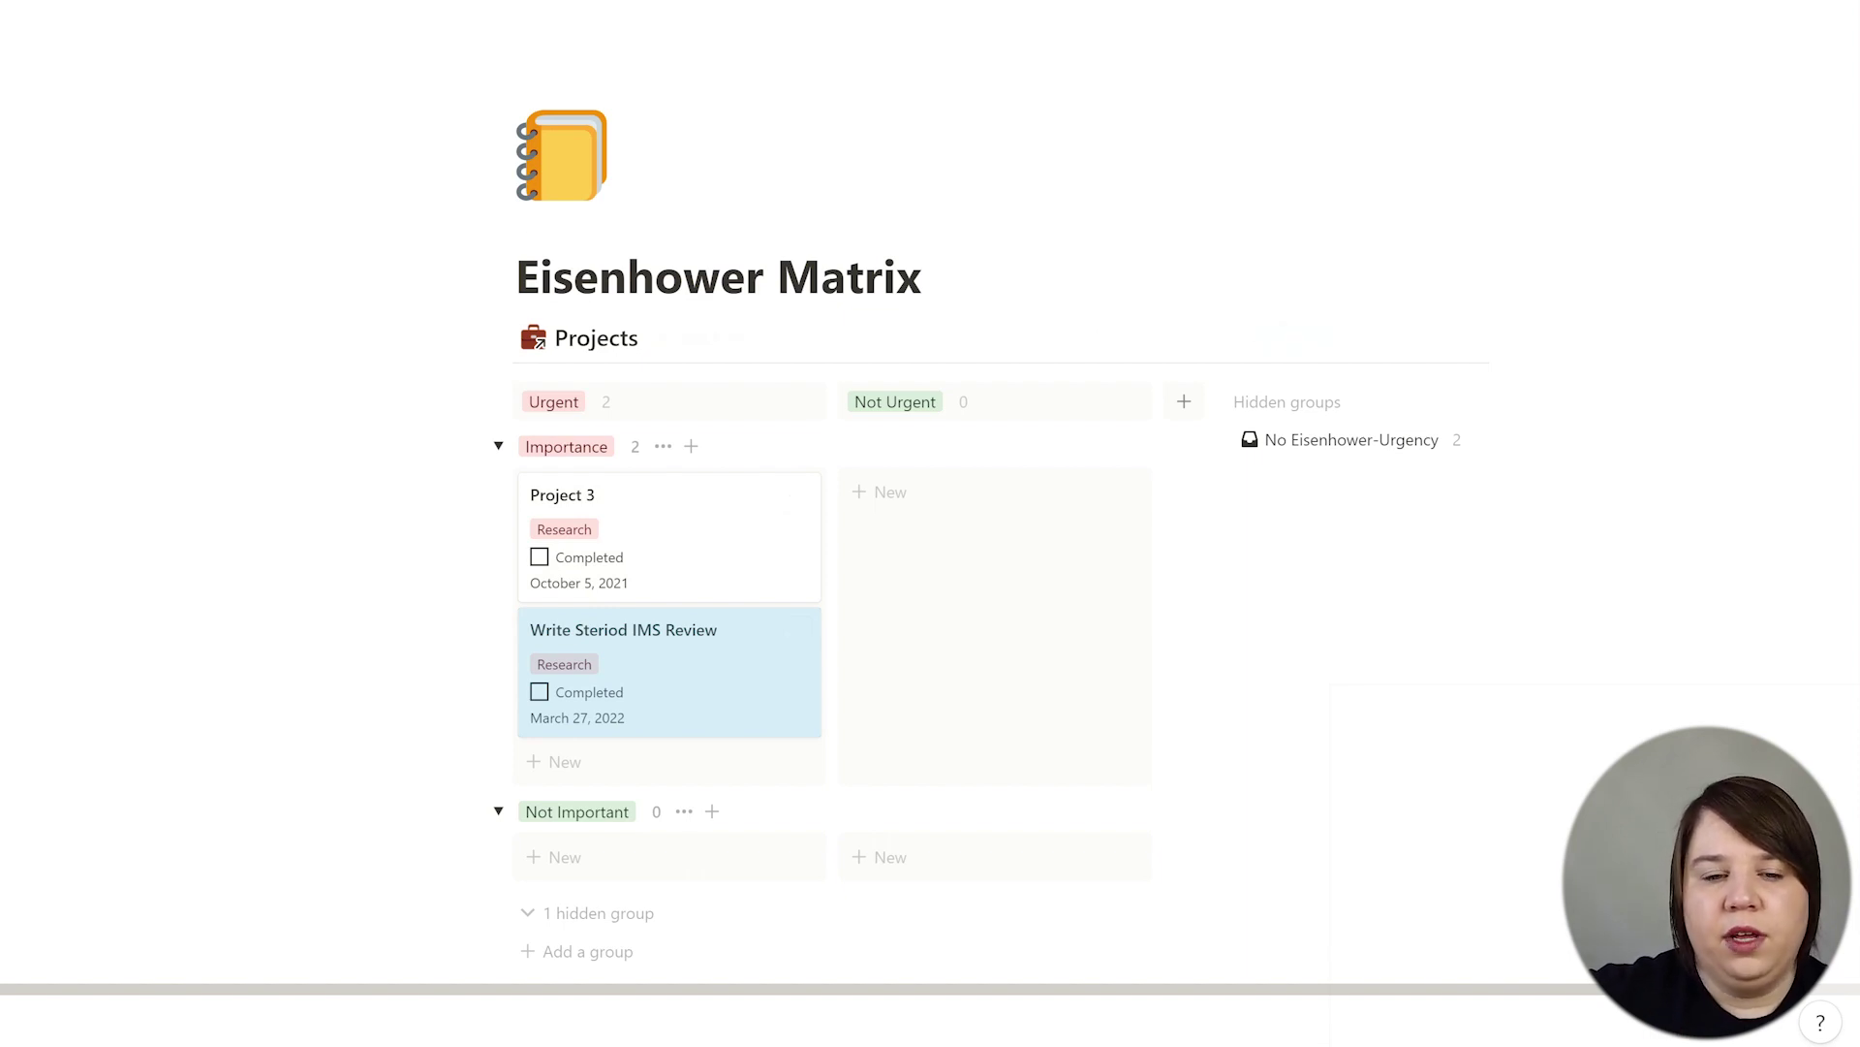
scroll(1141, 440, down, 3)
scroll(1141, 440, up, 3)
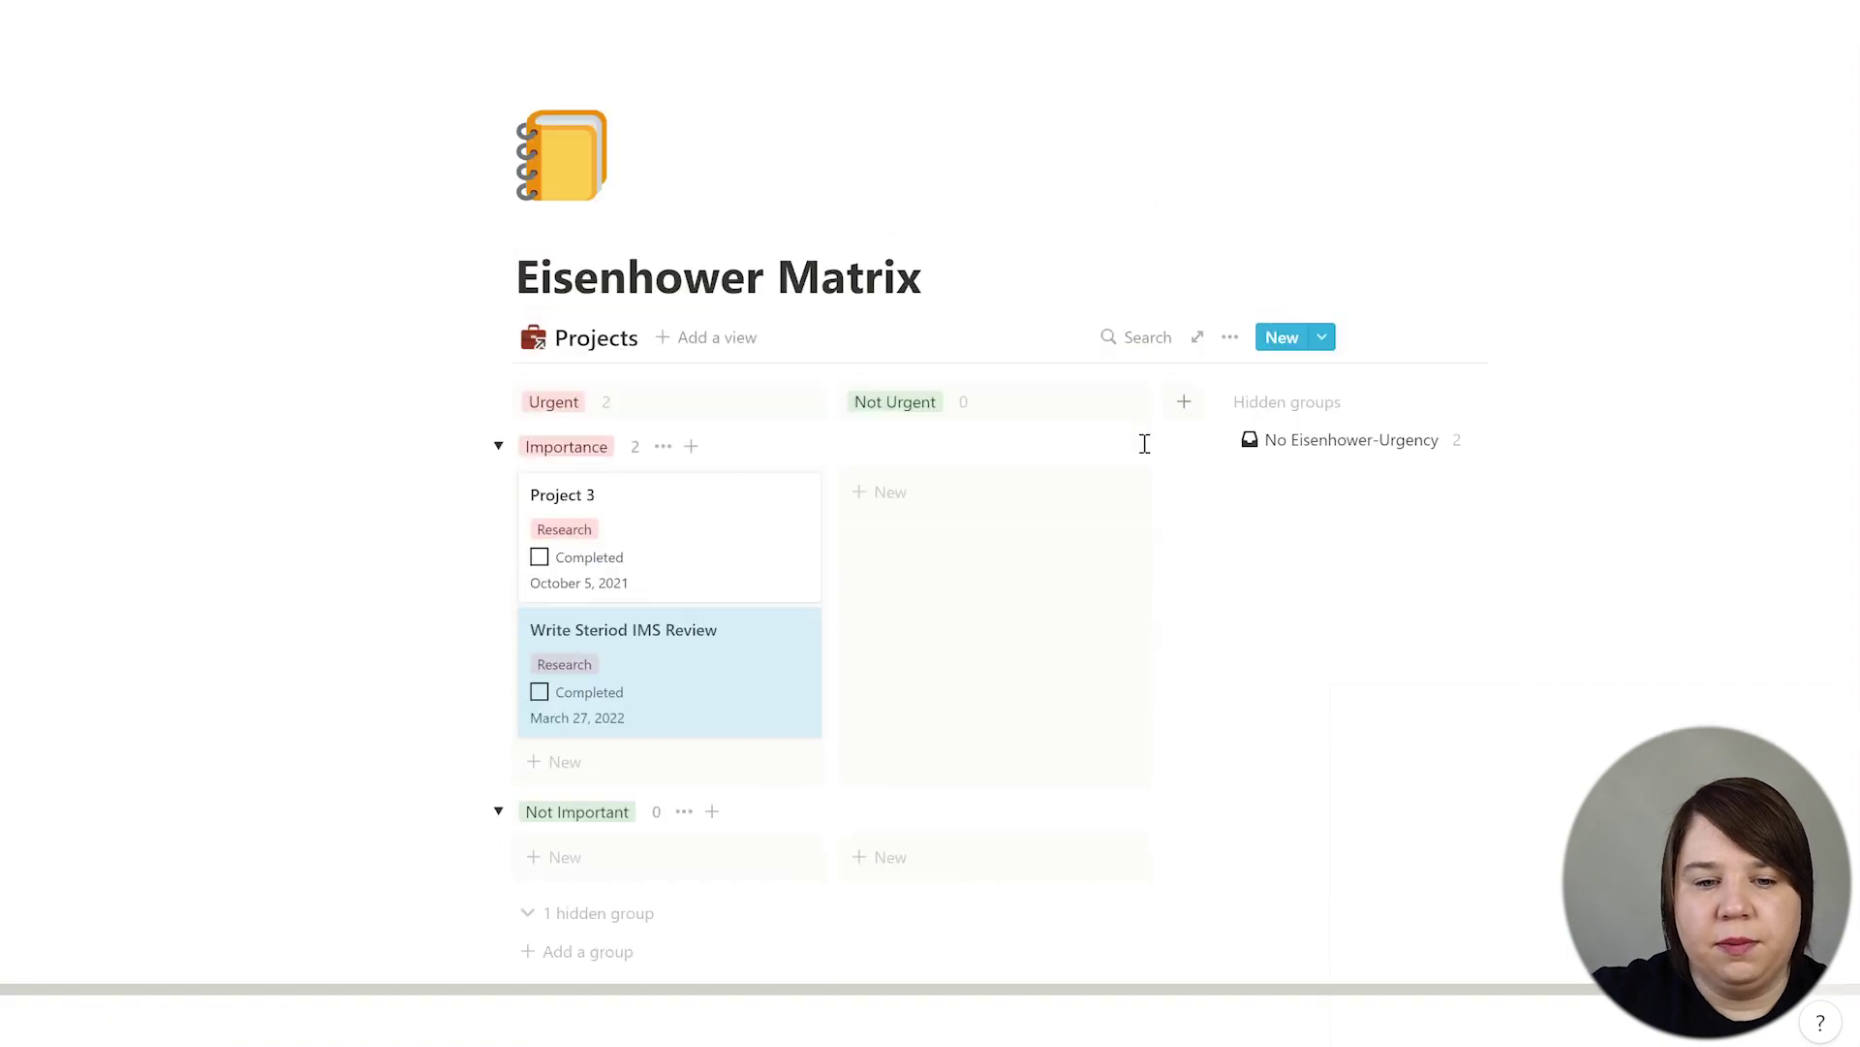